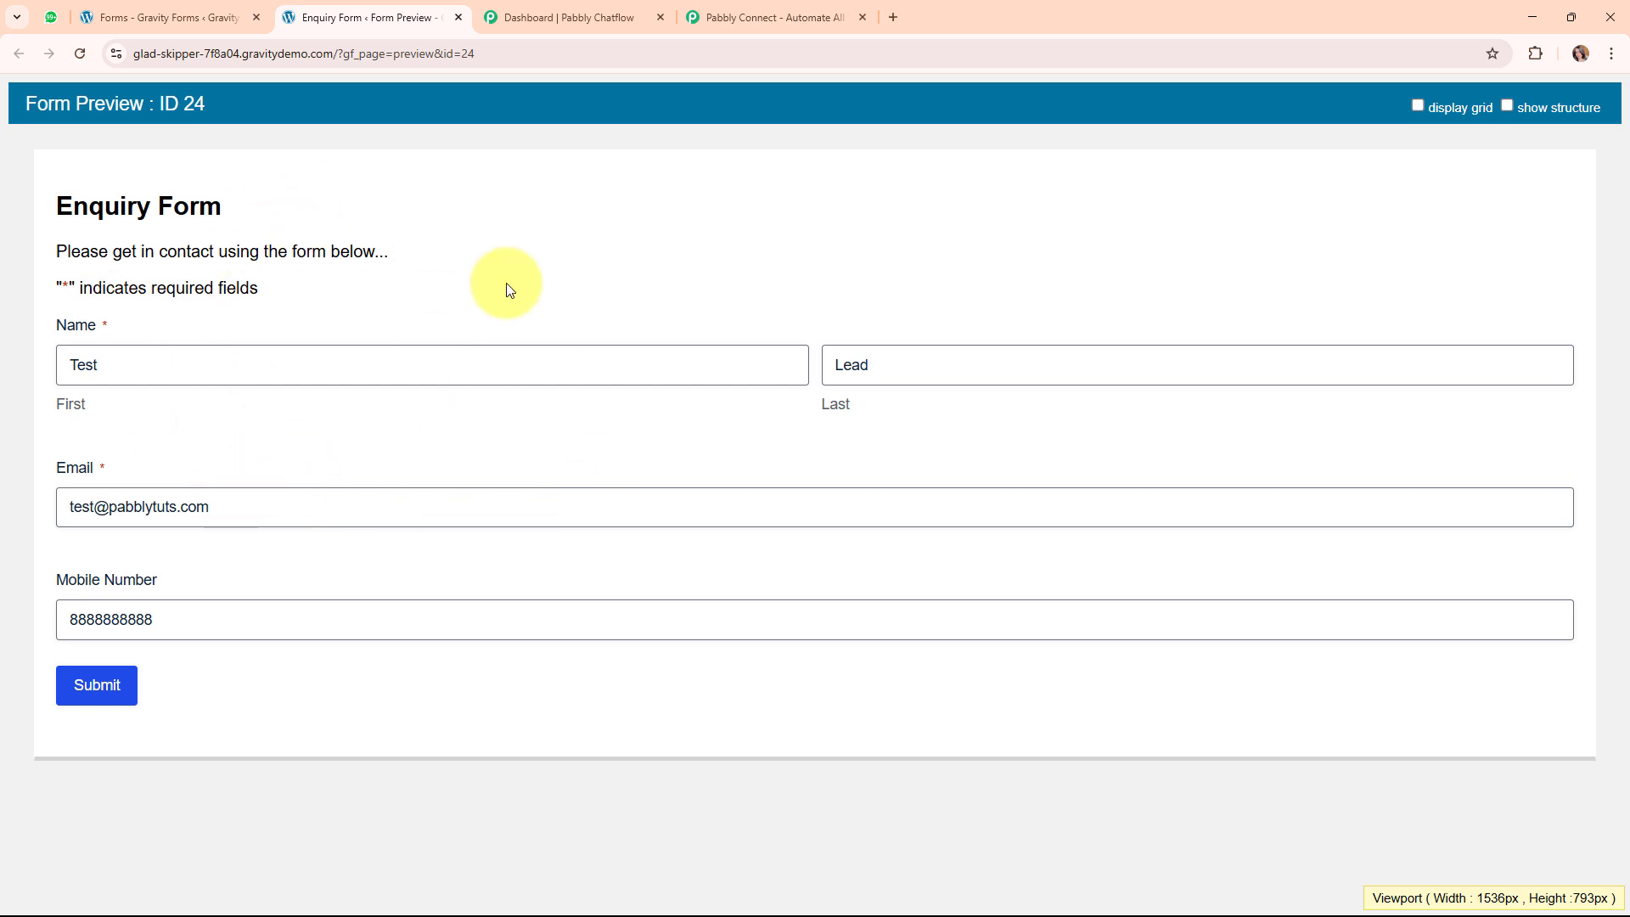
{"action": "left_click", "coordinate": [535, 18]}
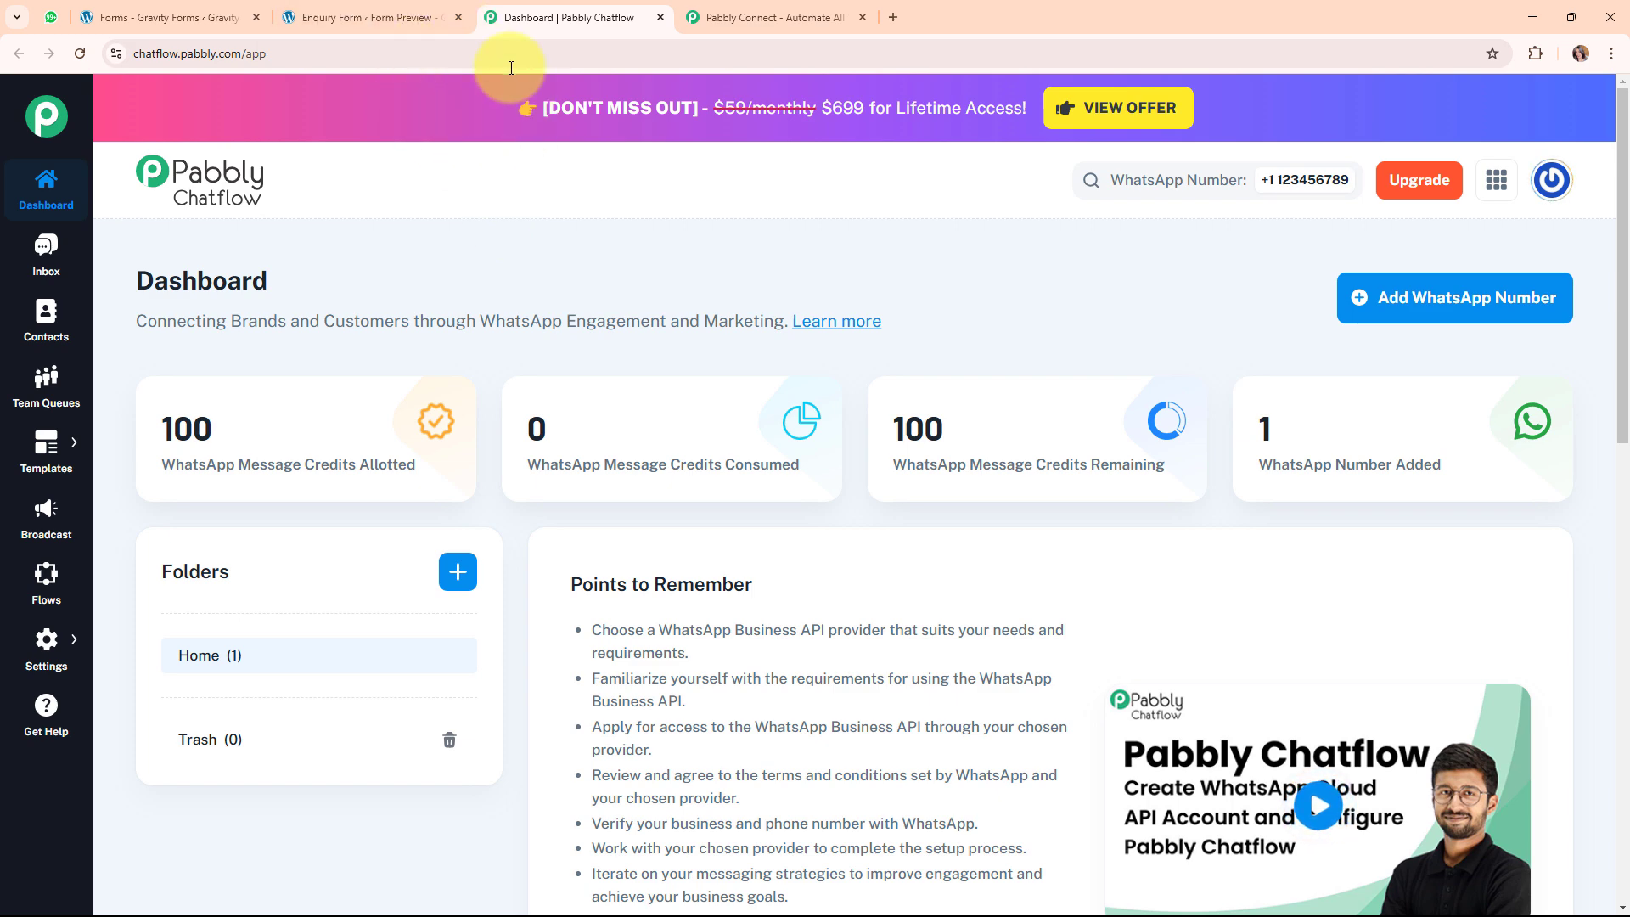
{"action": "left_click", "coordinate": [51, 17]}
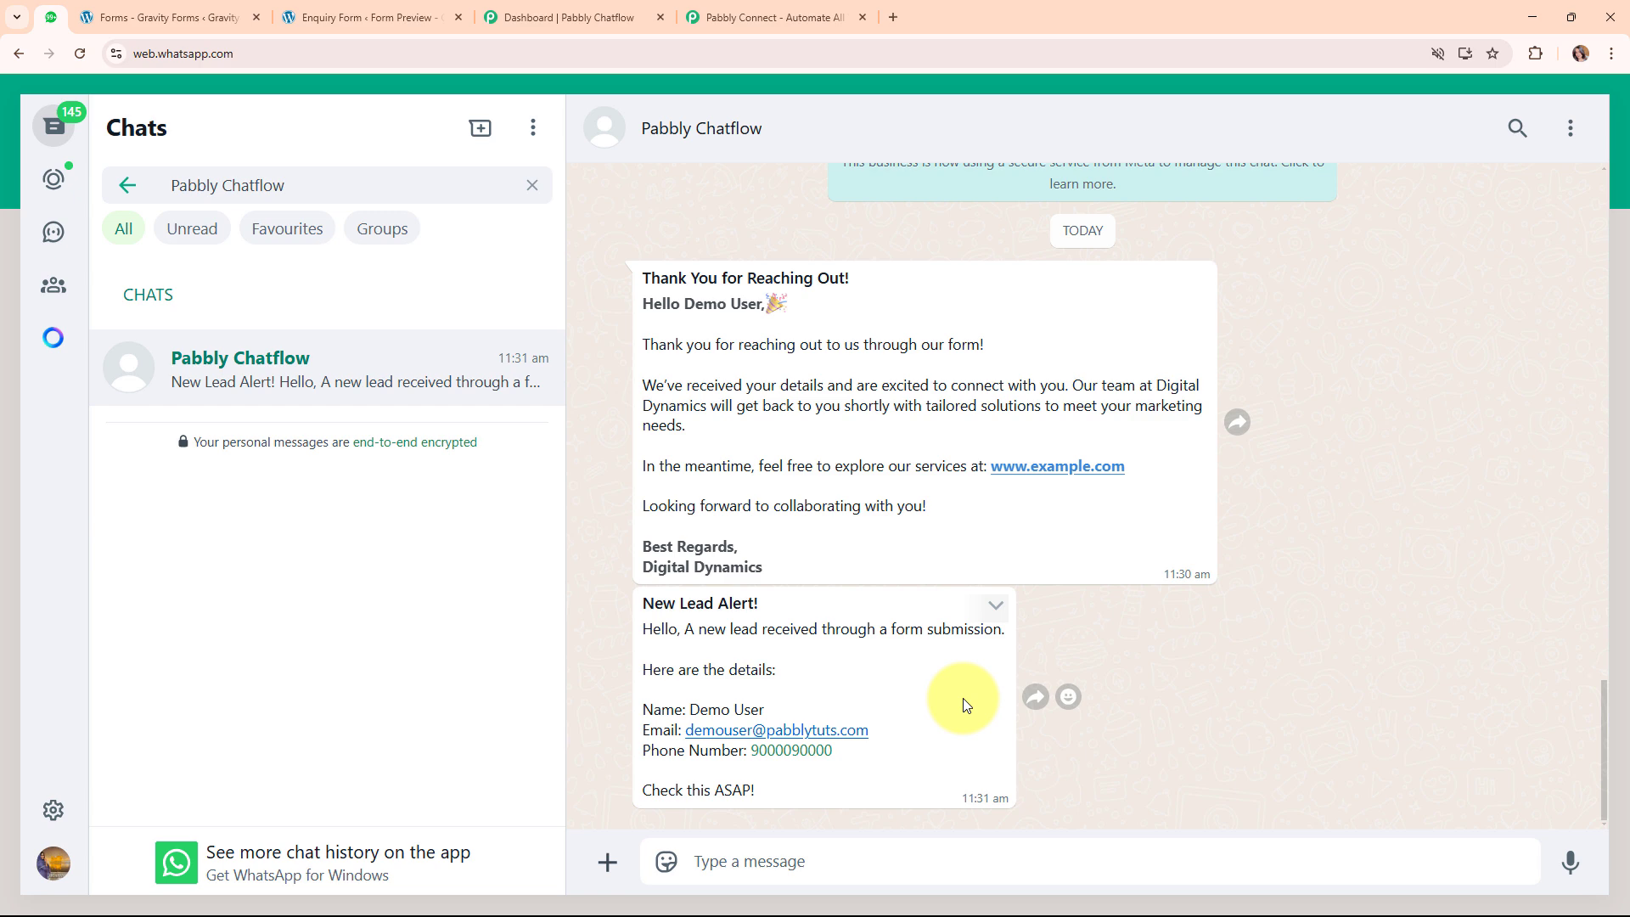
{"action": "left_click", "coordinate": [230, 17]}
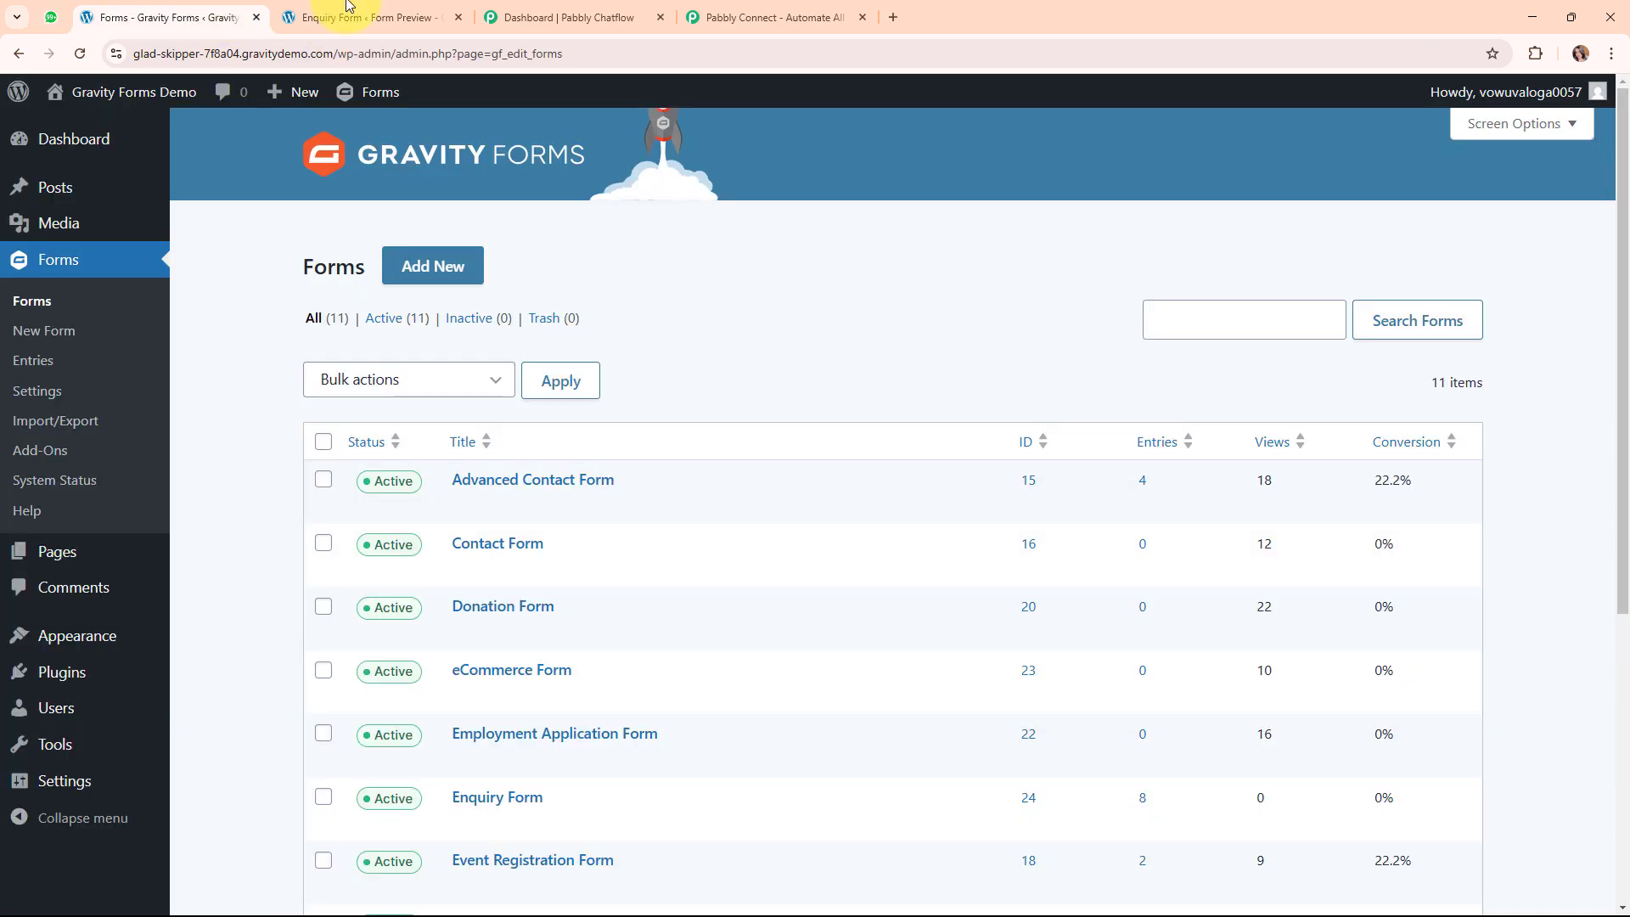
{"action": "left_click", "coordinate": [566, 18]}
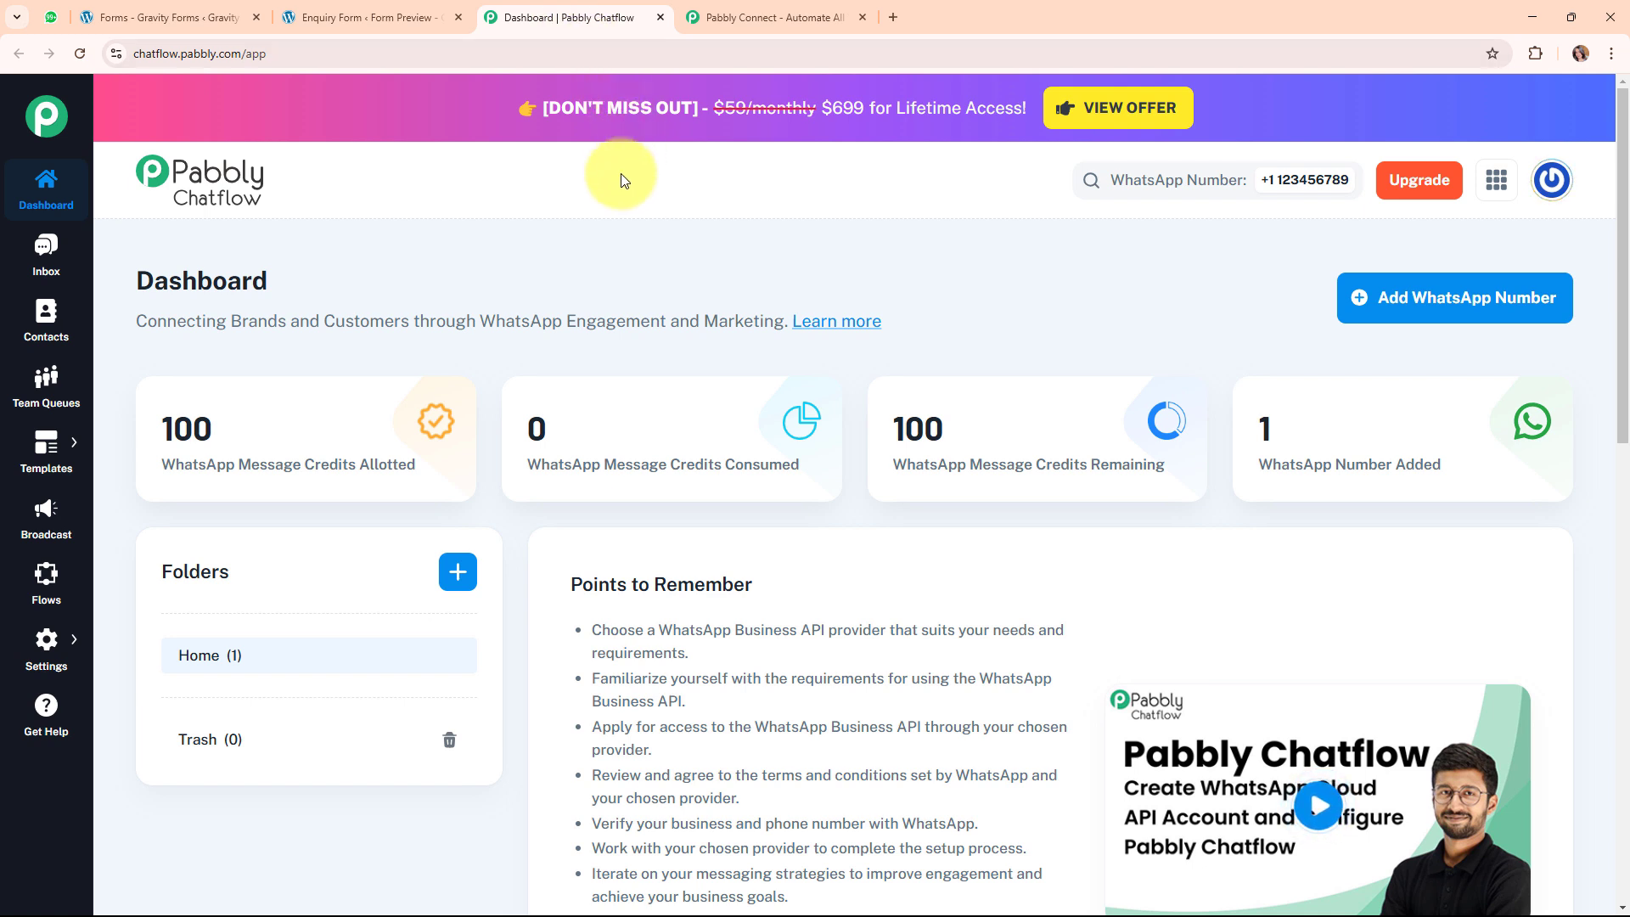
{"action": "left_click", "coordinate": [382, 12]}
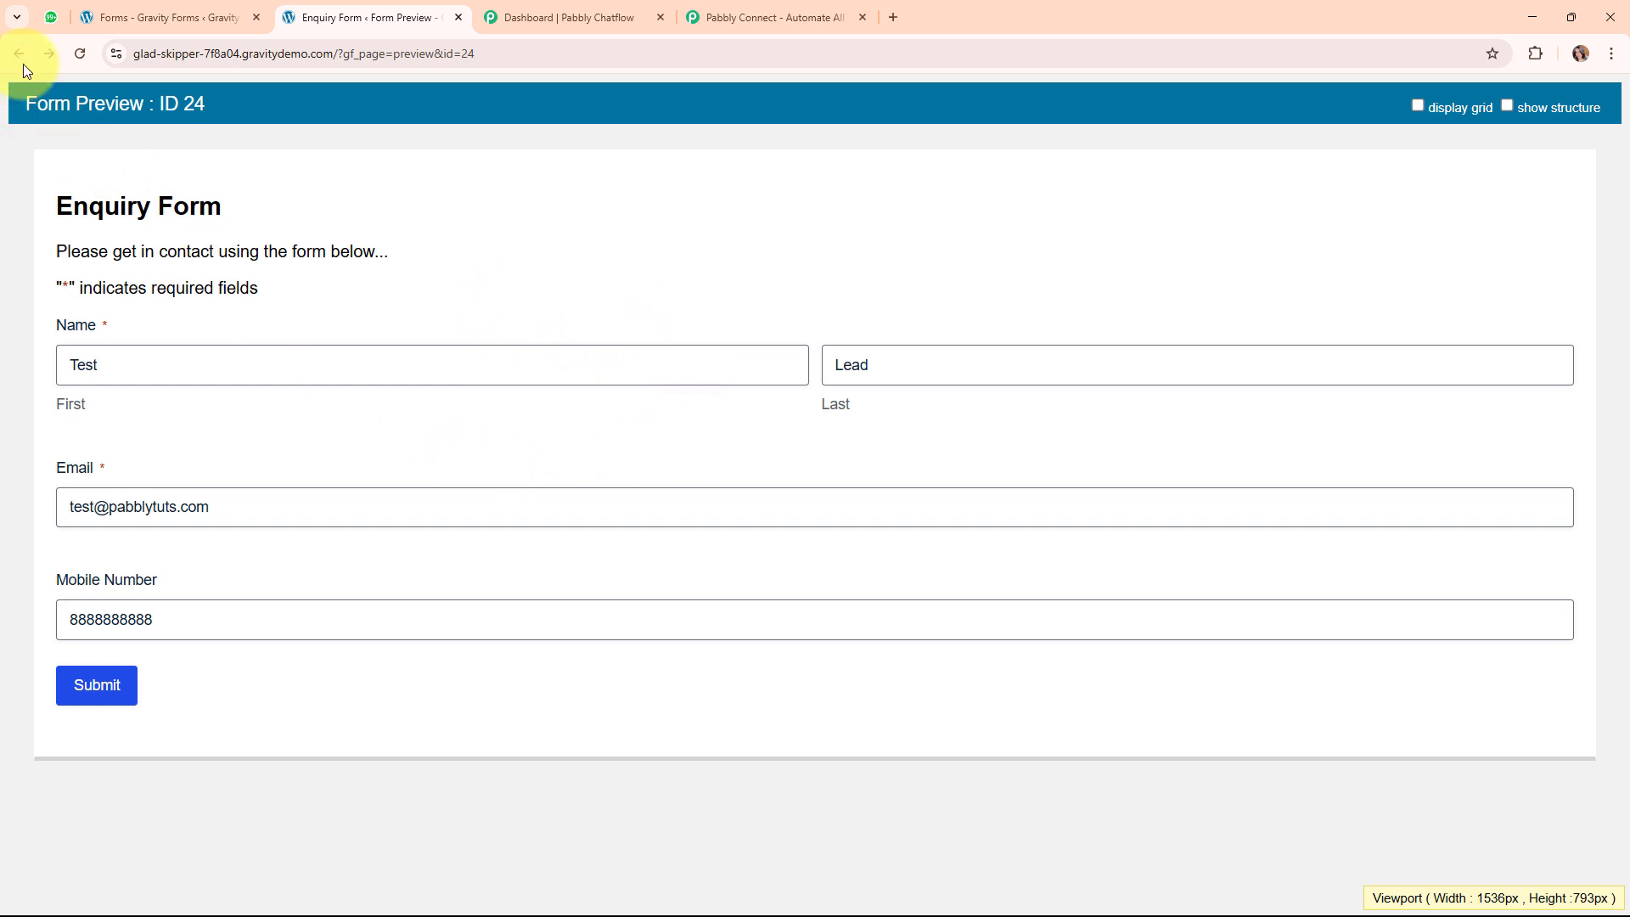
{"action": "left_click", "coordinate": [47, 18]}
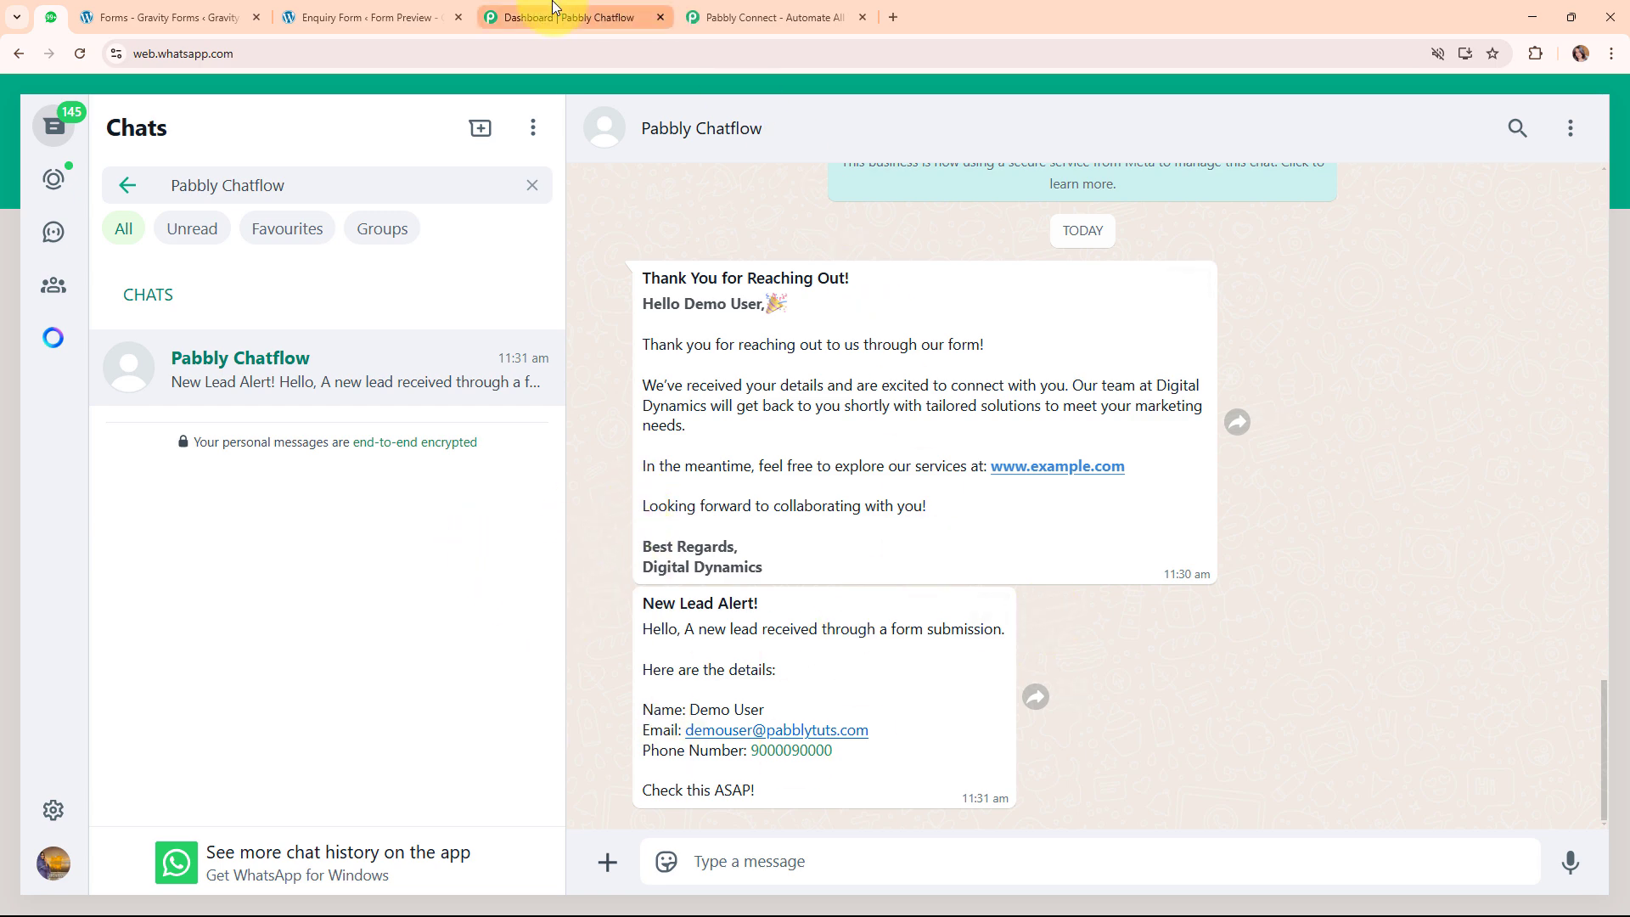
{"action": "left_click", "coordinate": [399, 5]}
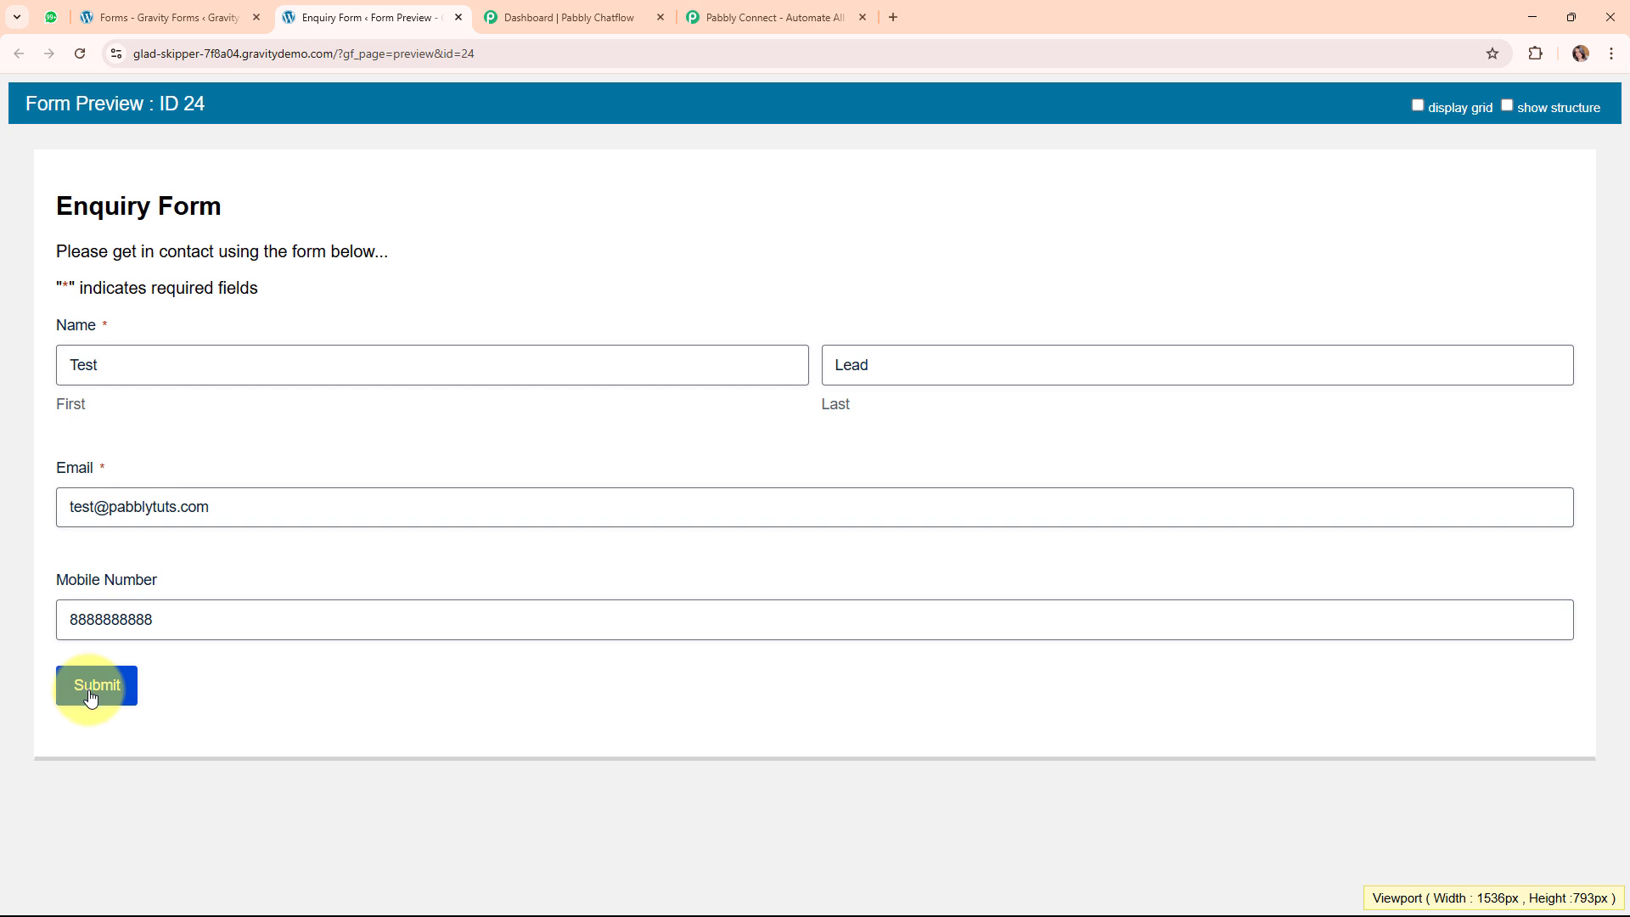
Replace the Enquiry Form's Mobile Number with a new test number and submit the form.
{"action": "left_click", "coordinate": [190, 622]}
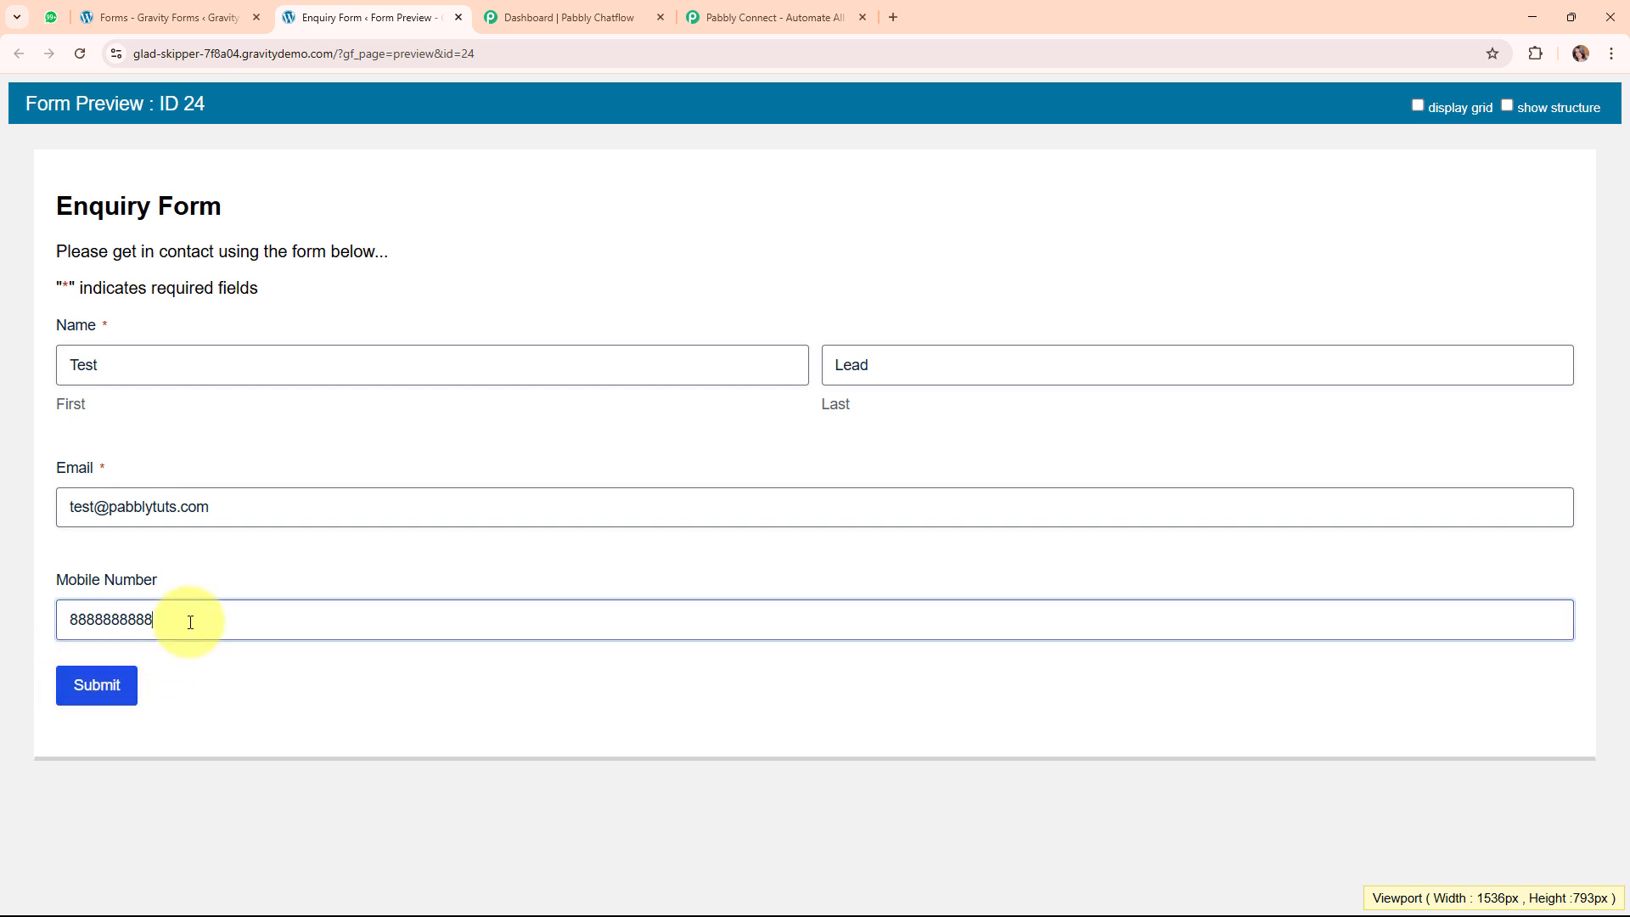
{"action": "left_click_drag", "start_coordinate": [190, 622], "coordinate": [5, 629]}
{"action": "key", "text": "BackSpace"}
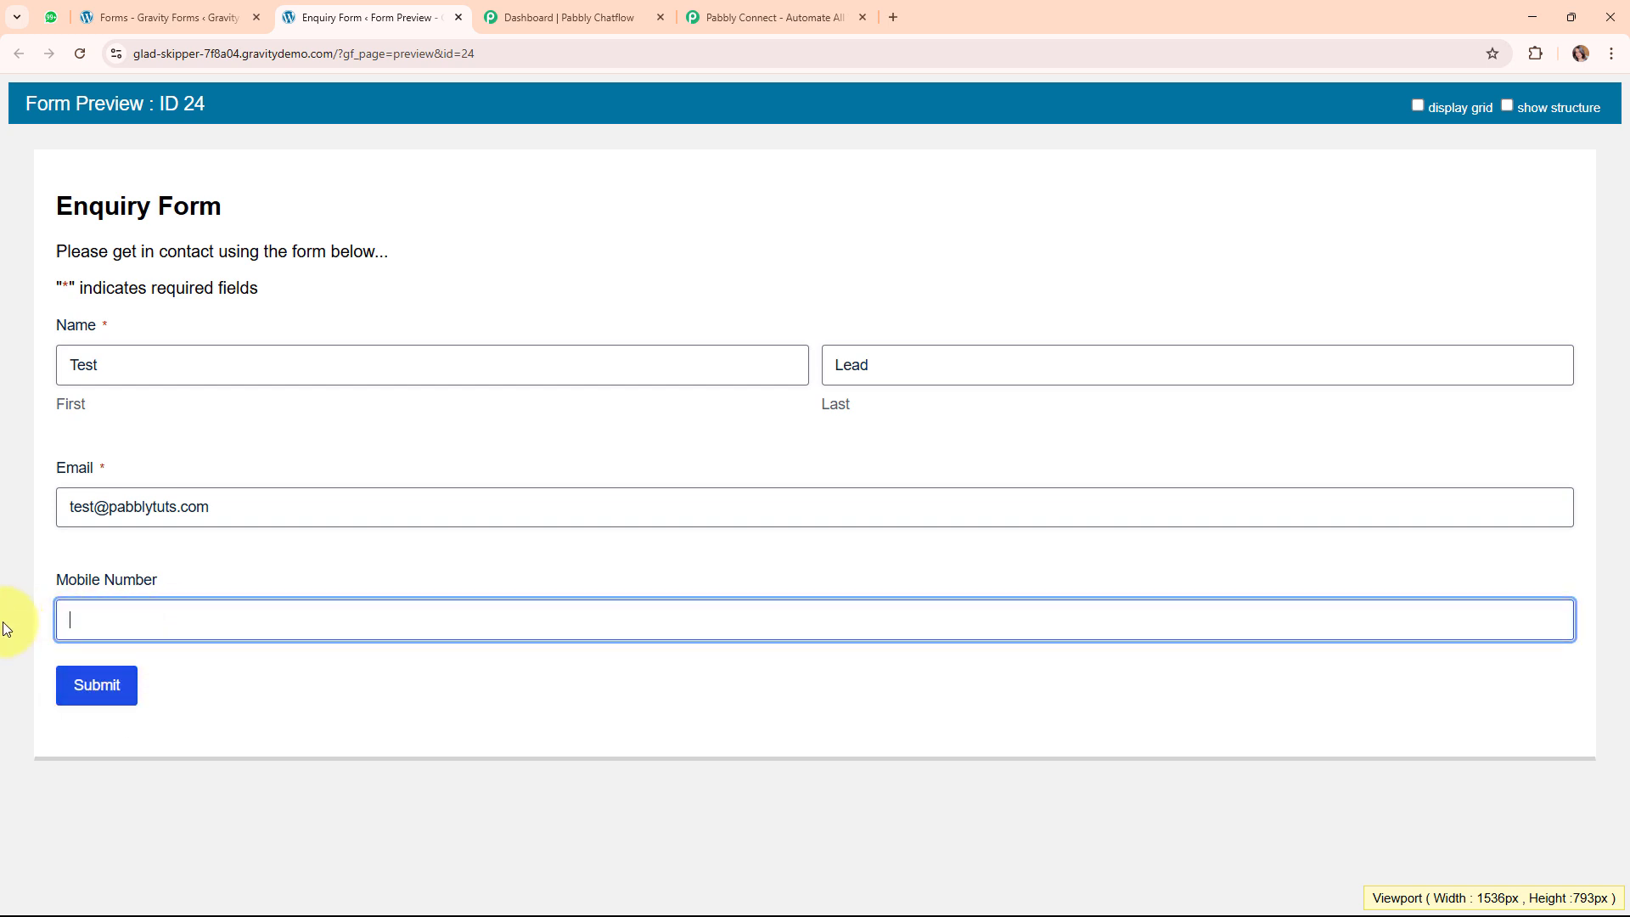
{"action": "left_click", "coordinate": [99, 689]}
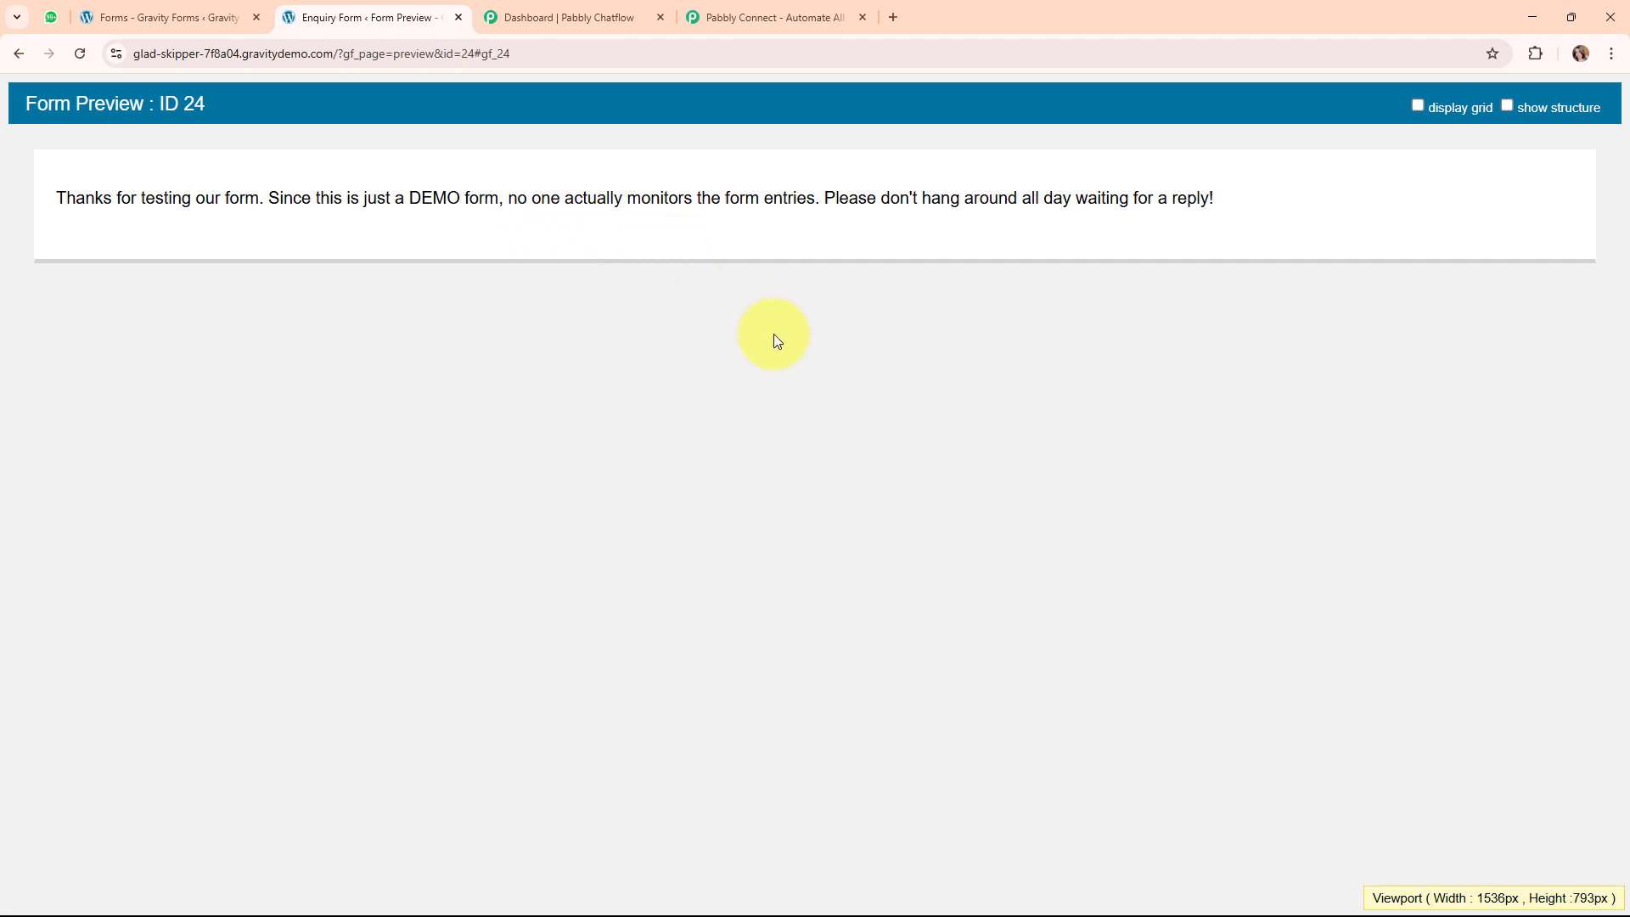
{"action": "key", "text": "ctrl+1"}
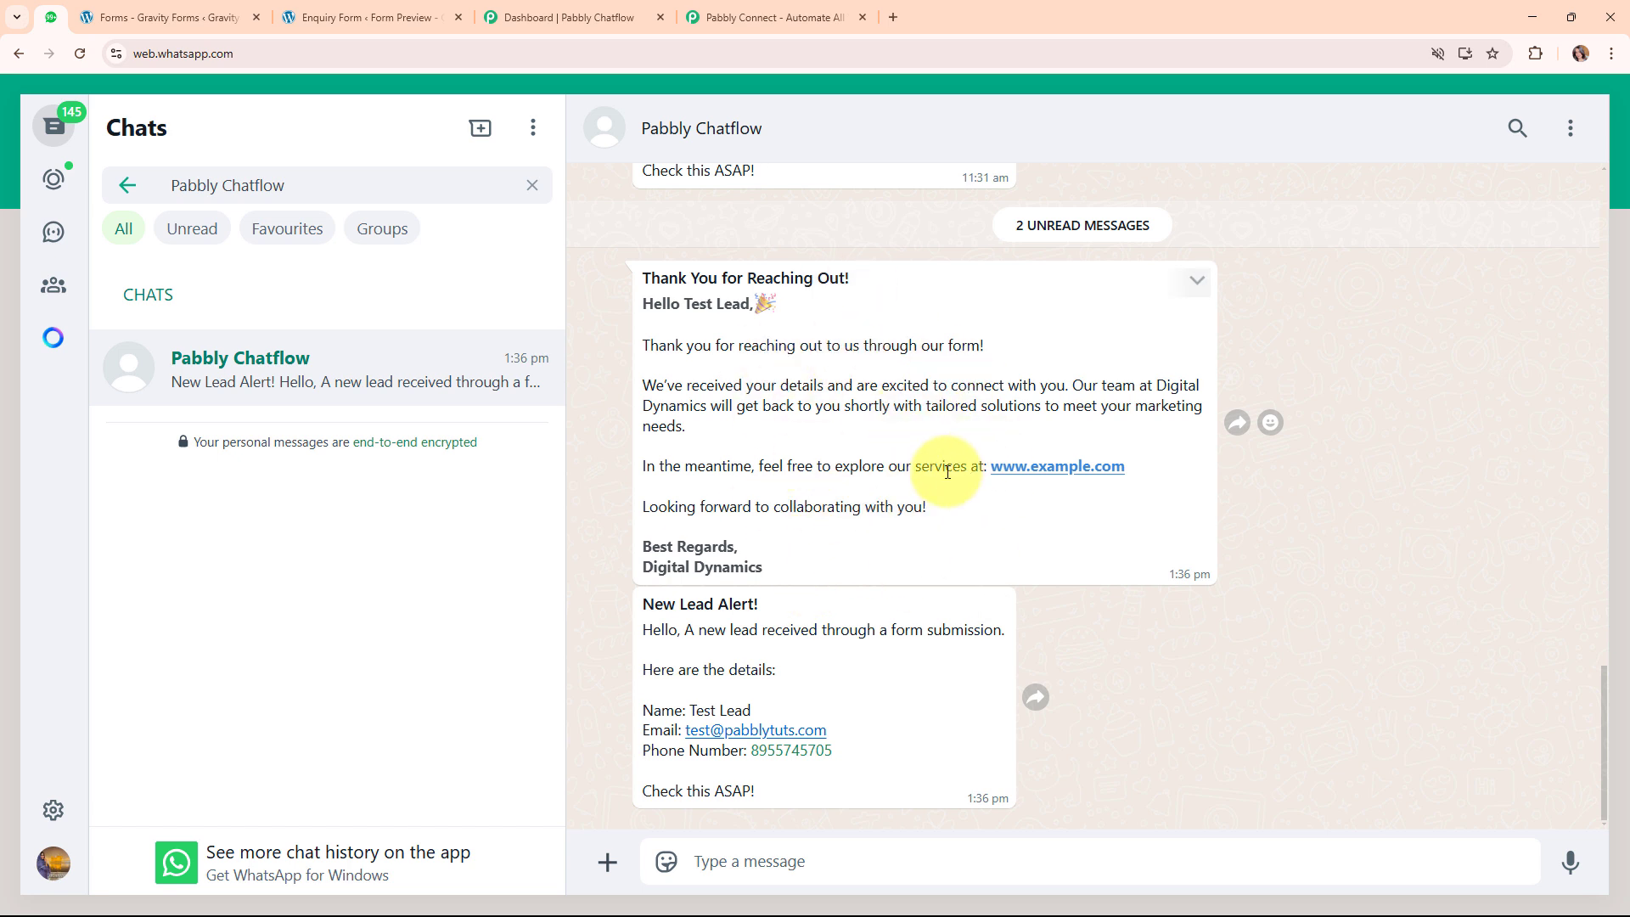
Highlight the lead's name in the welcome message and the New Lead Alert message.
{"action": "left_click_drag", "start_coordinate": [684, 306], "coordinate": [757, 321]}
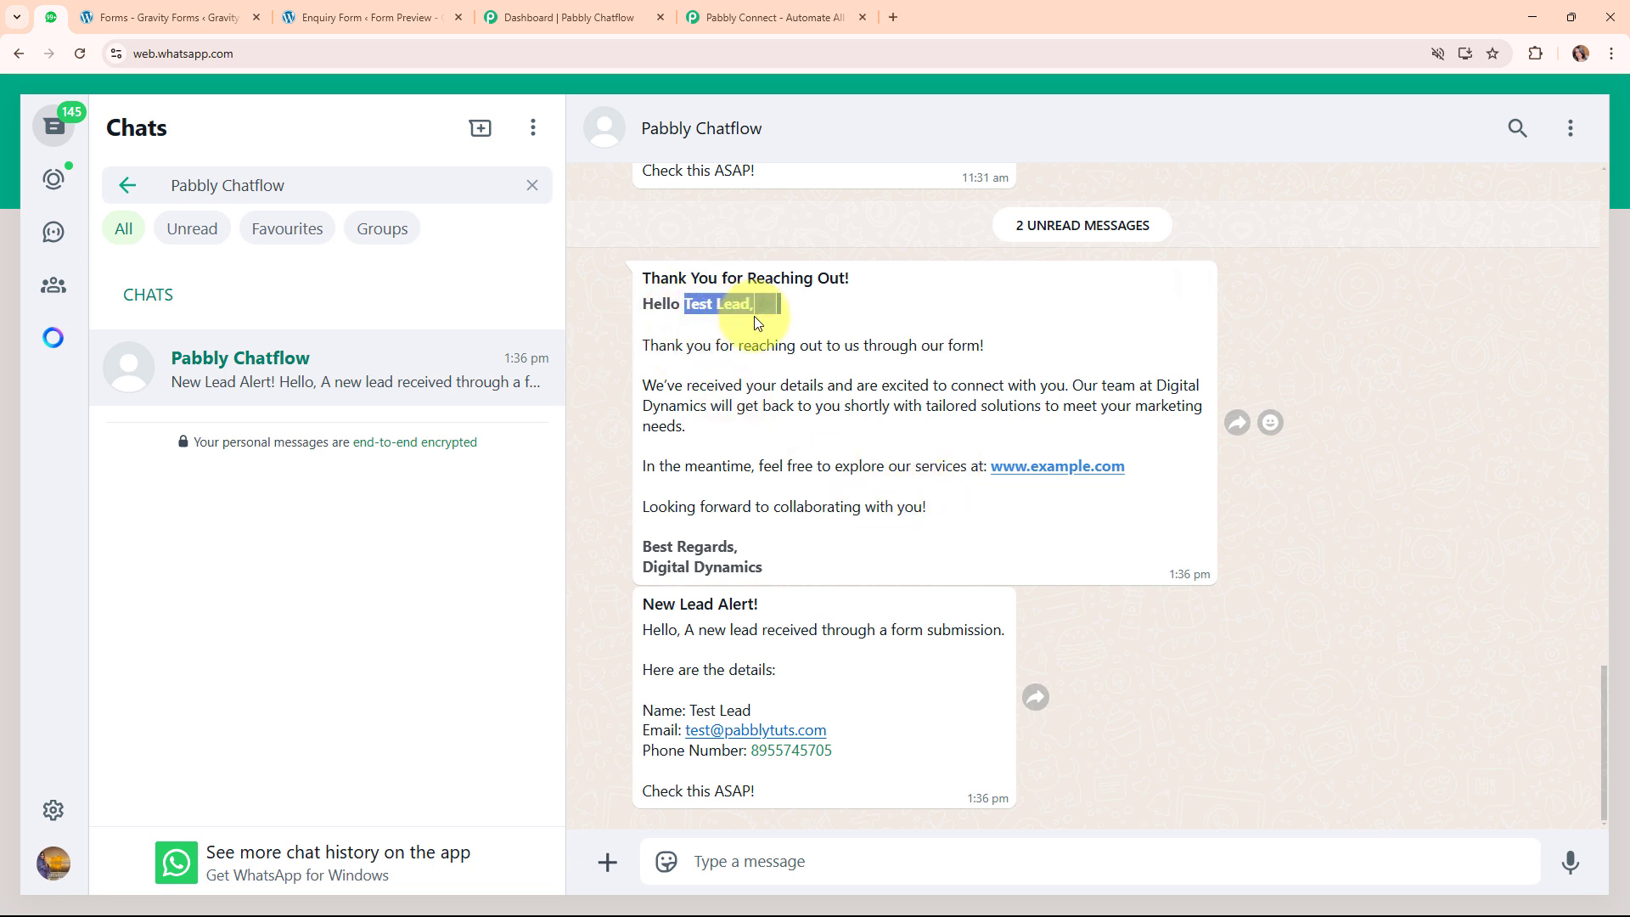
{"action": "left_click", "coordinate": [828, 680]}
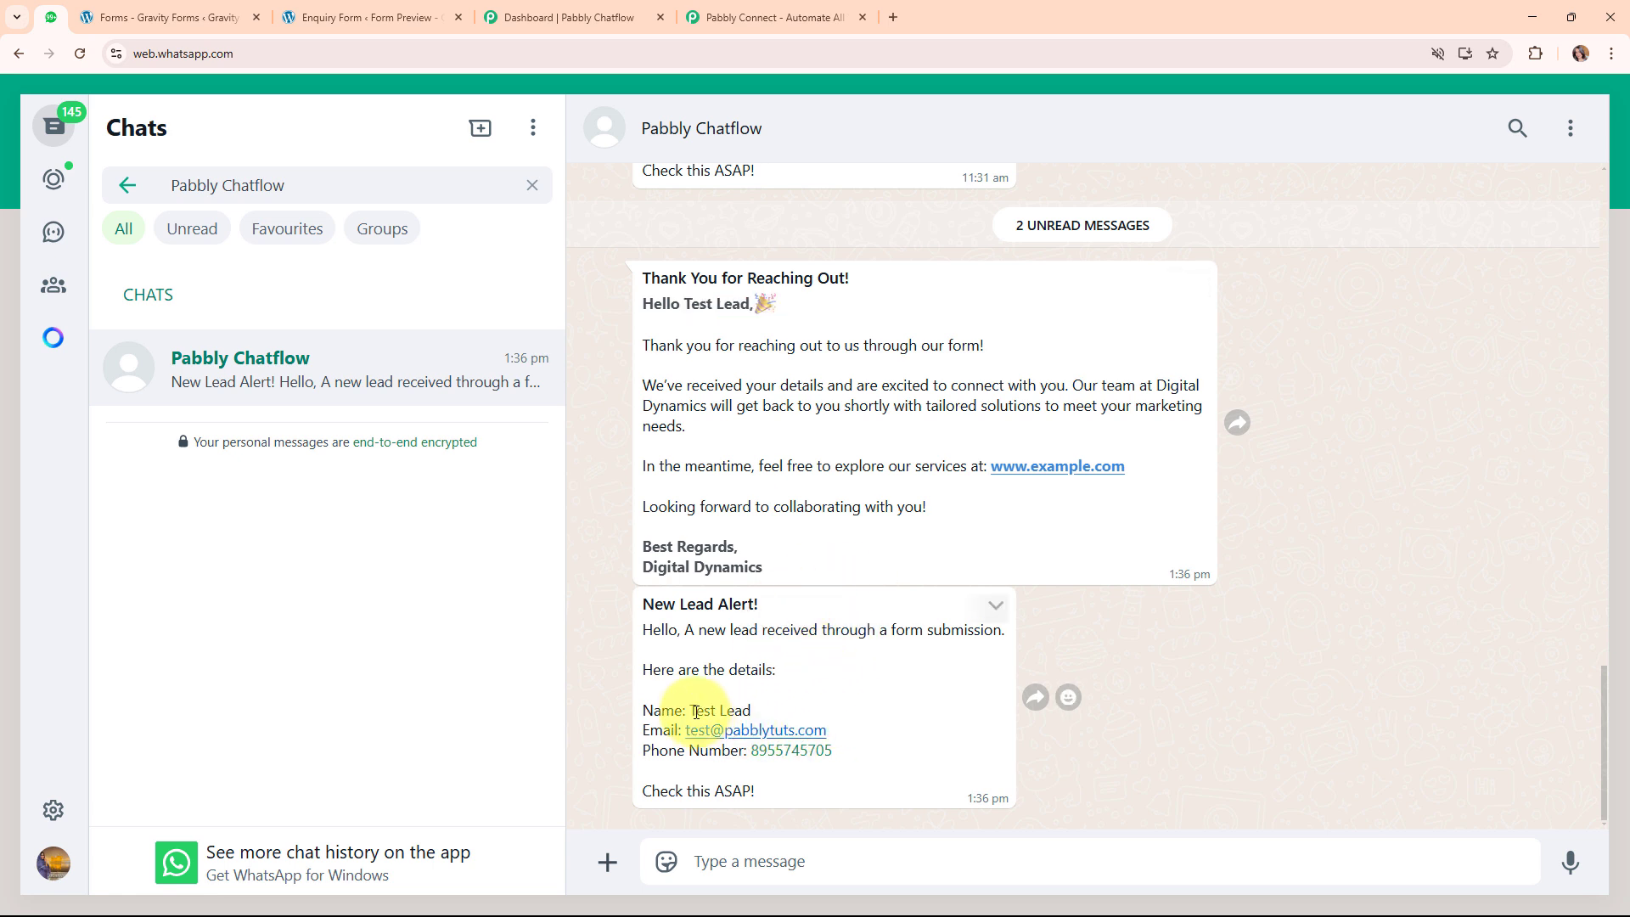
{"action": "left_click_drag", "start_coordinate": [695, 712], "coordinate": [751, 713]}
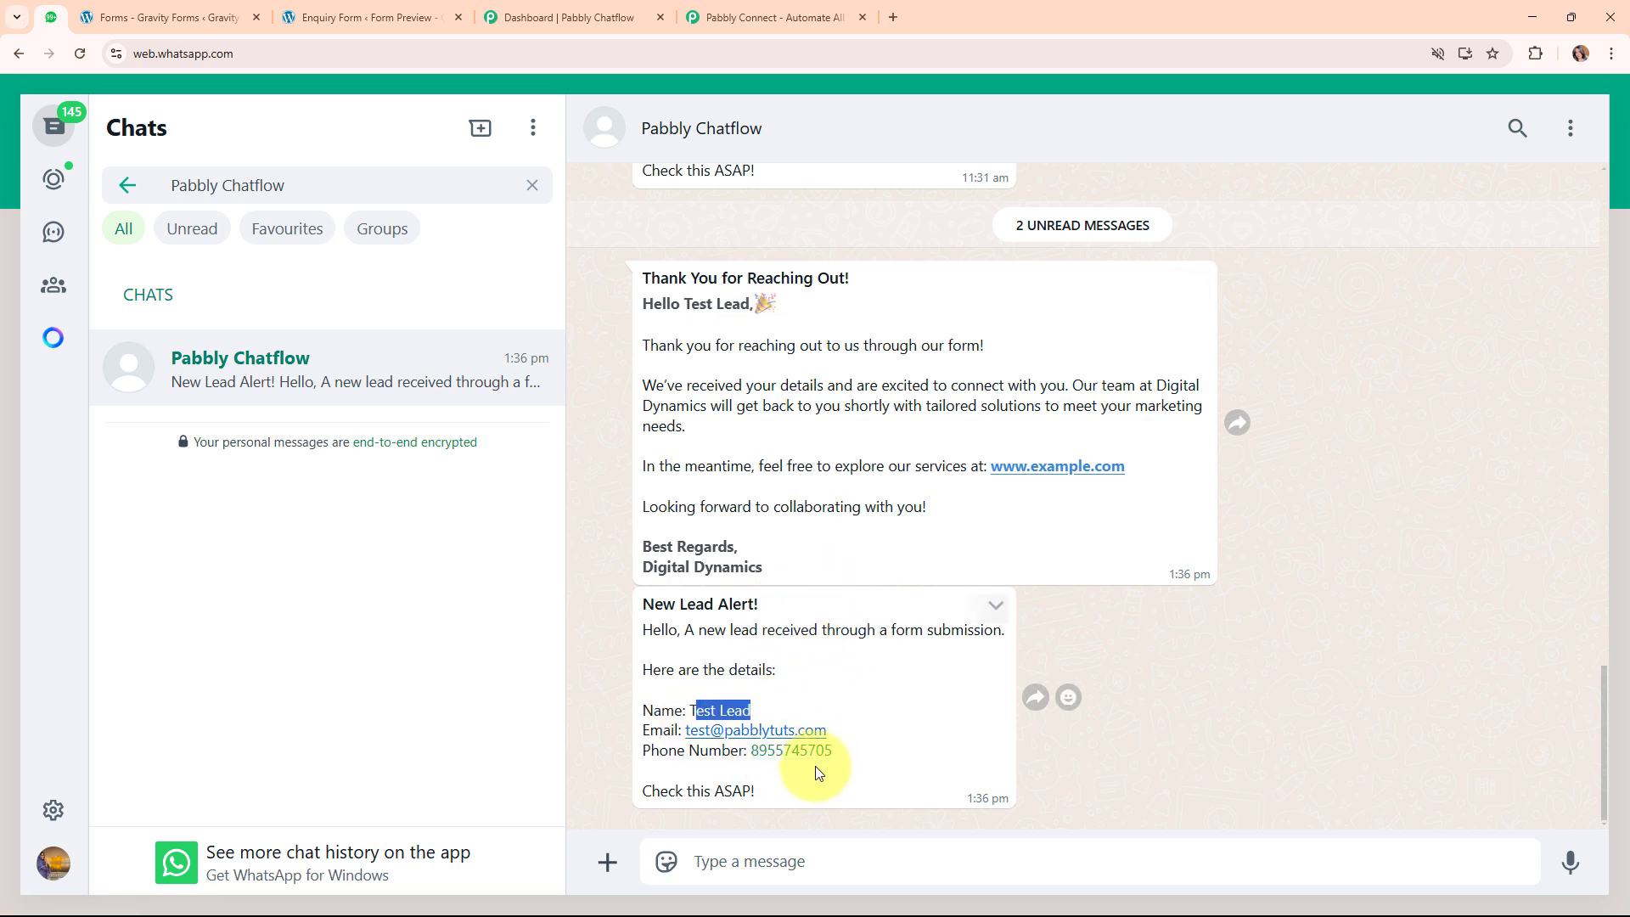
{"action": "left_click", "coordinate": [902, 675]}
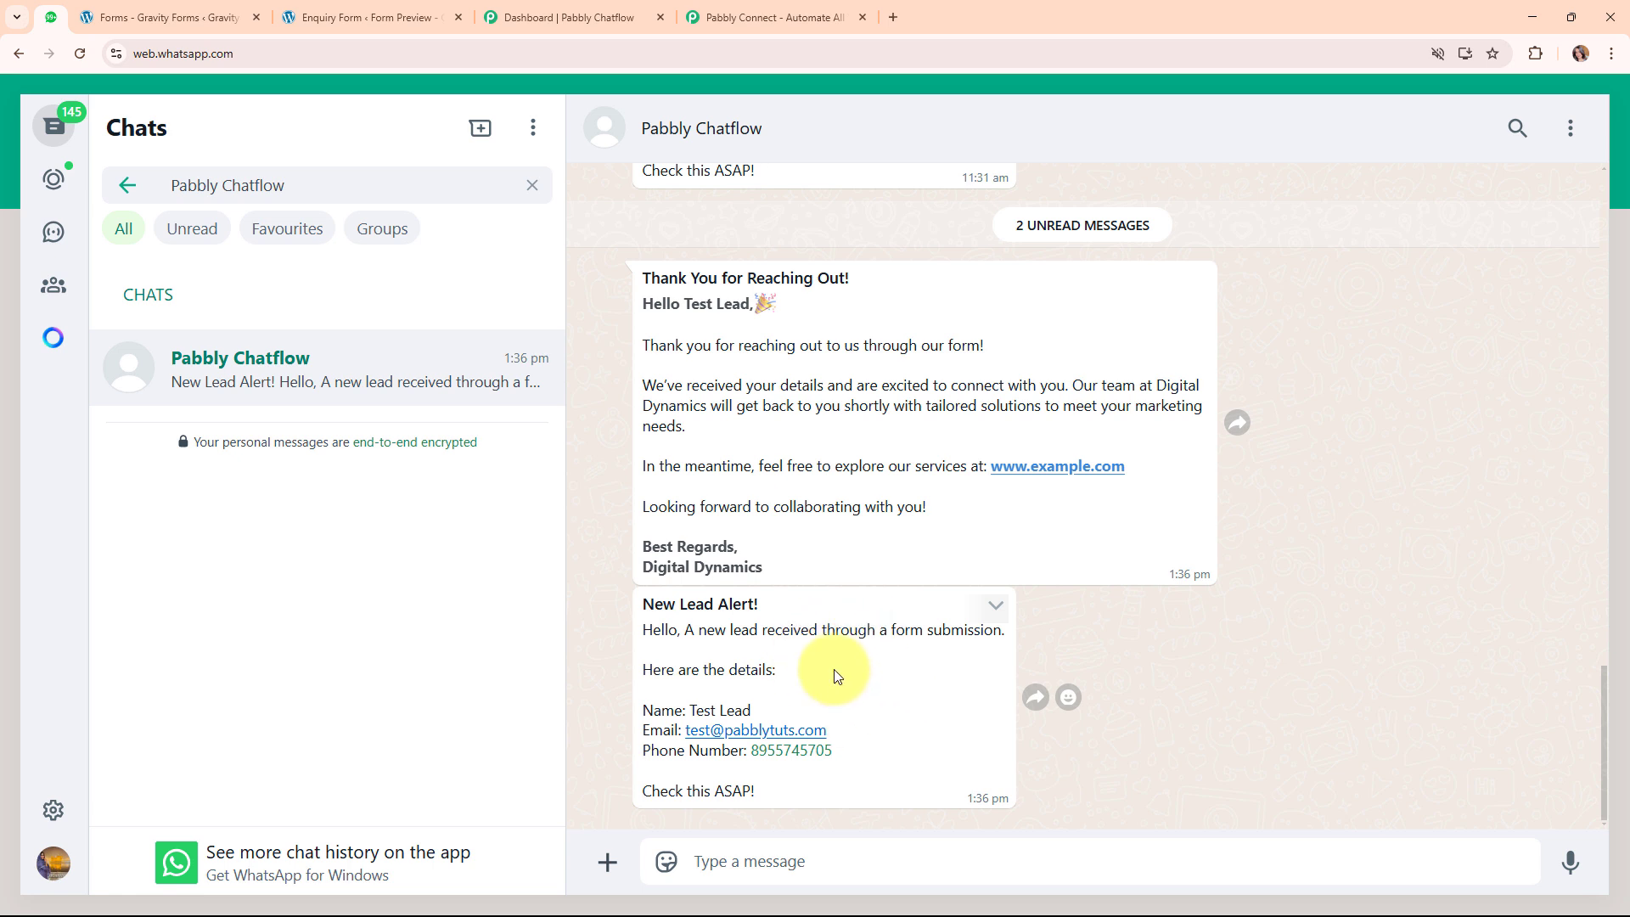
{"action": "left_click", "coordinate": [815, 10]}
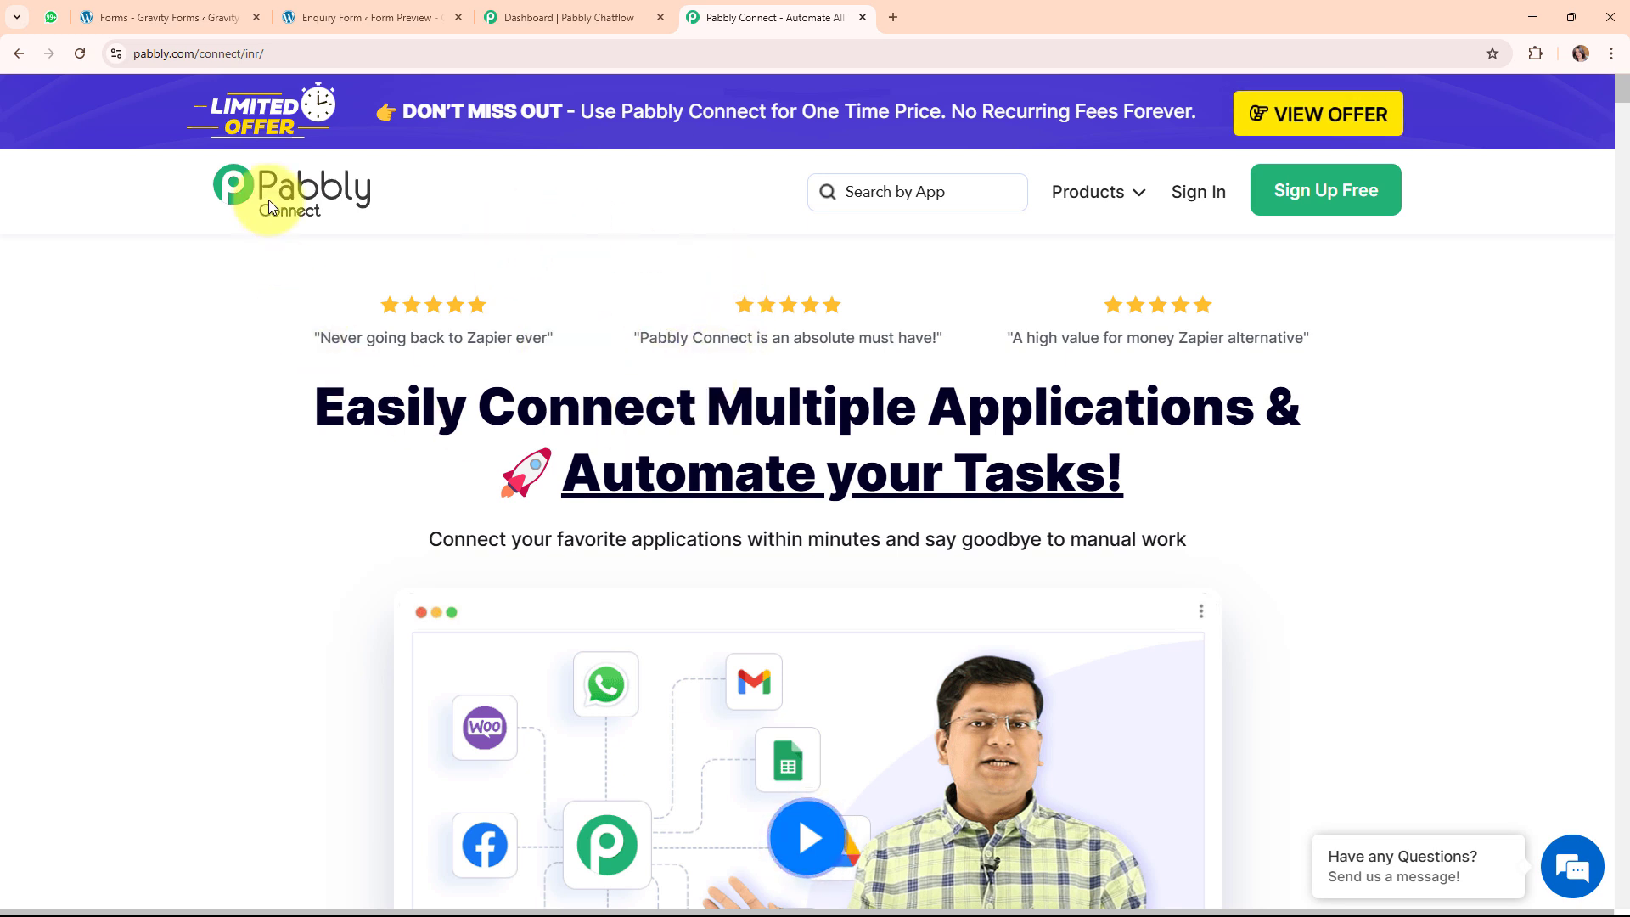
Go to accounts.pabbly.com and launch Pabbly Connect from the All Pabbly Apps page.
{"action": "left_click", "coordinate": [277, 52]}
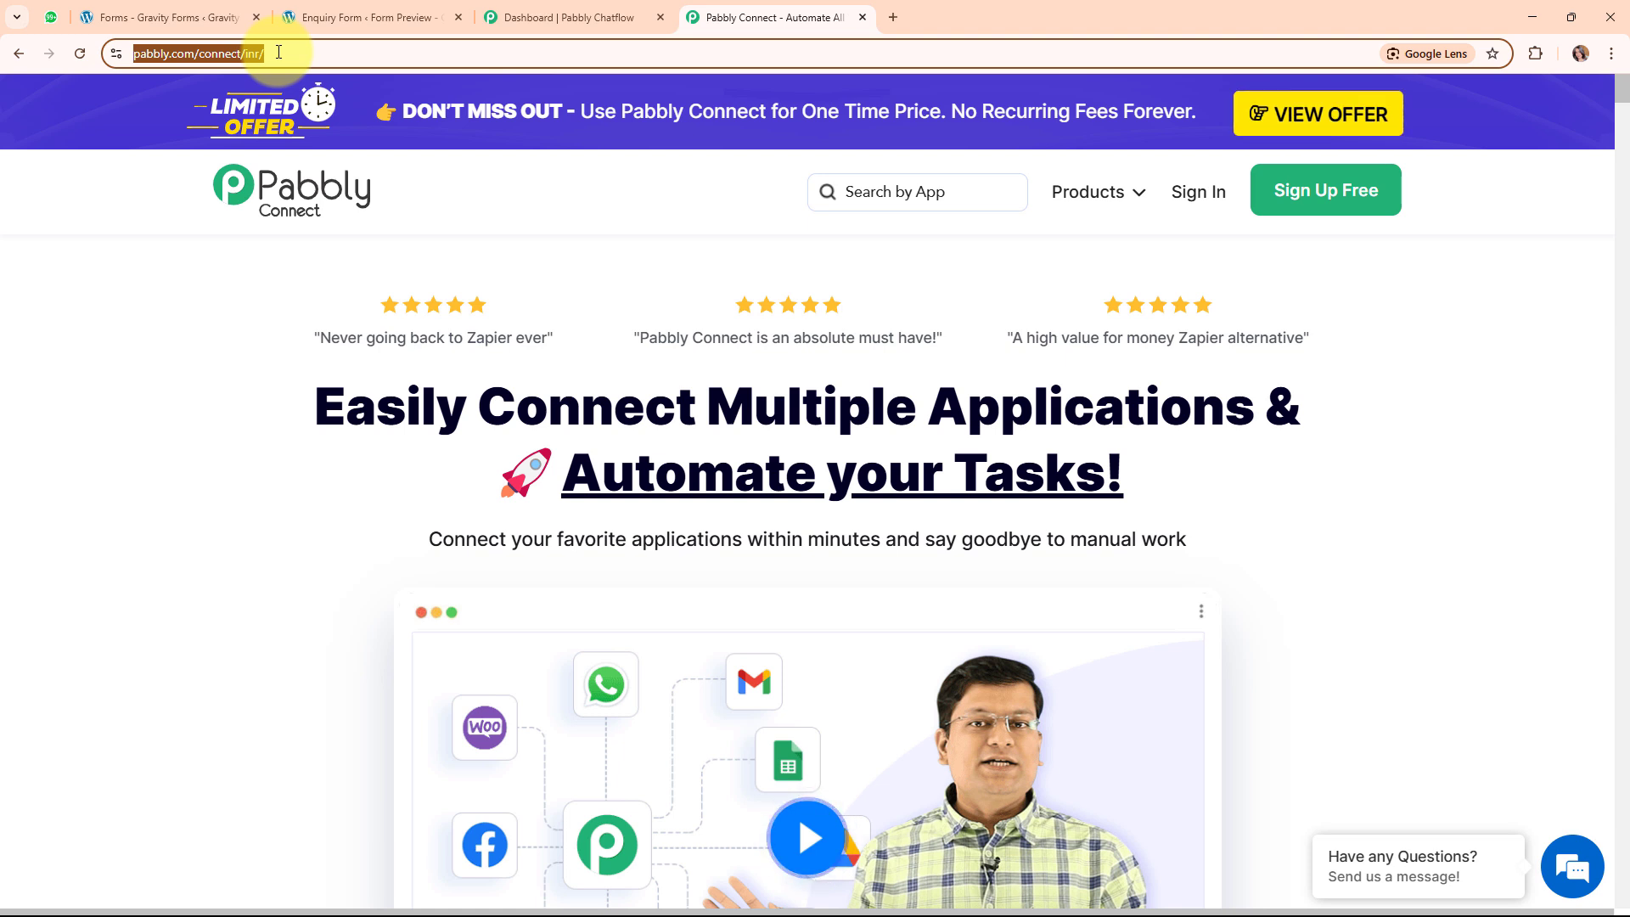
{"action": "left_click", "coordinate": [232, 511]}
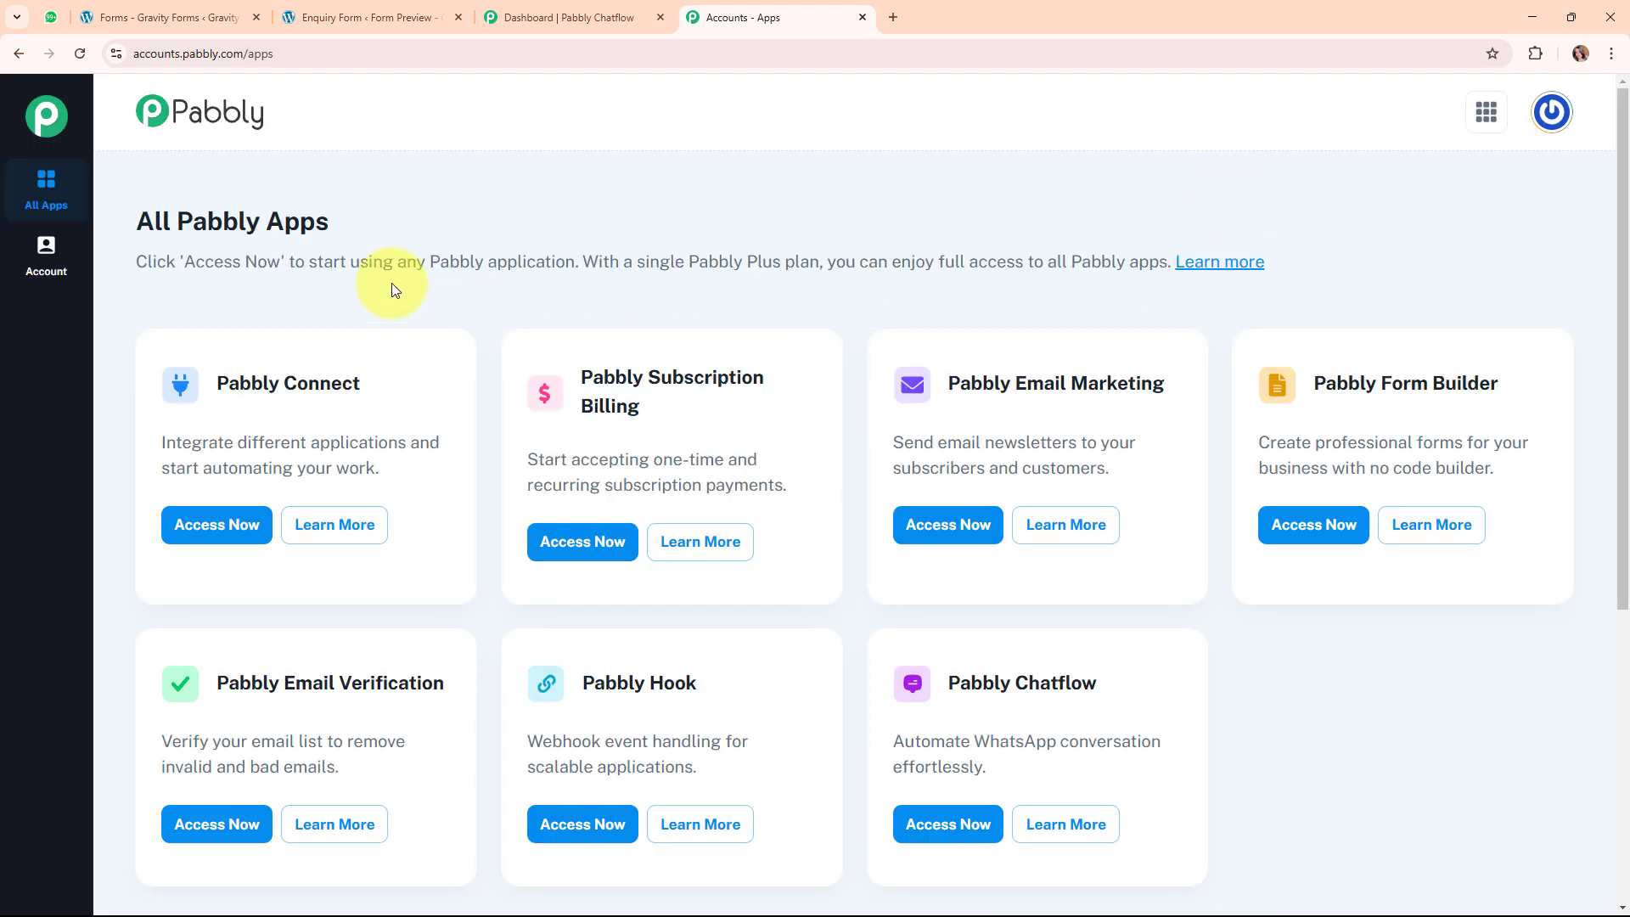
{"action": "left_click_drag", "start_coordinate": [148, 219], "coordinate": [414, 224]}
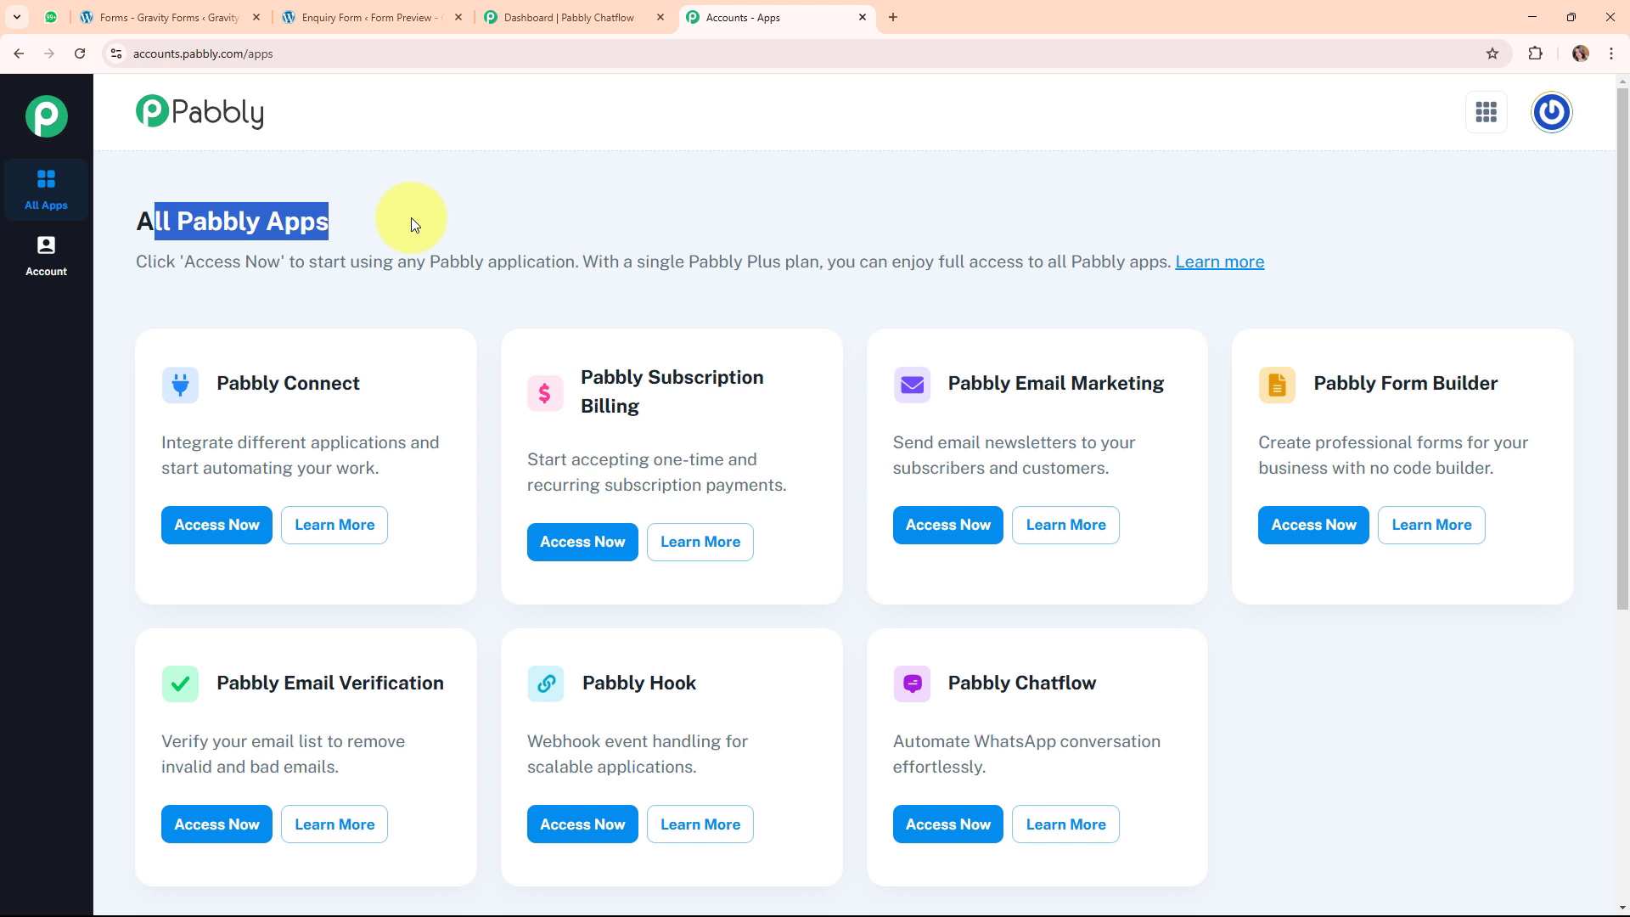
{"action": "left_click", "coordinate": [412, 220]}
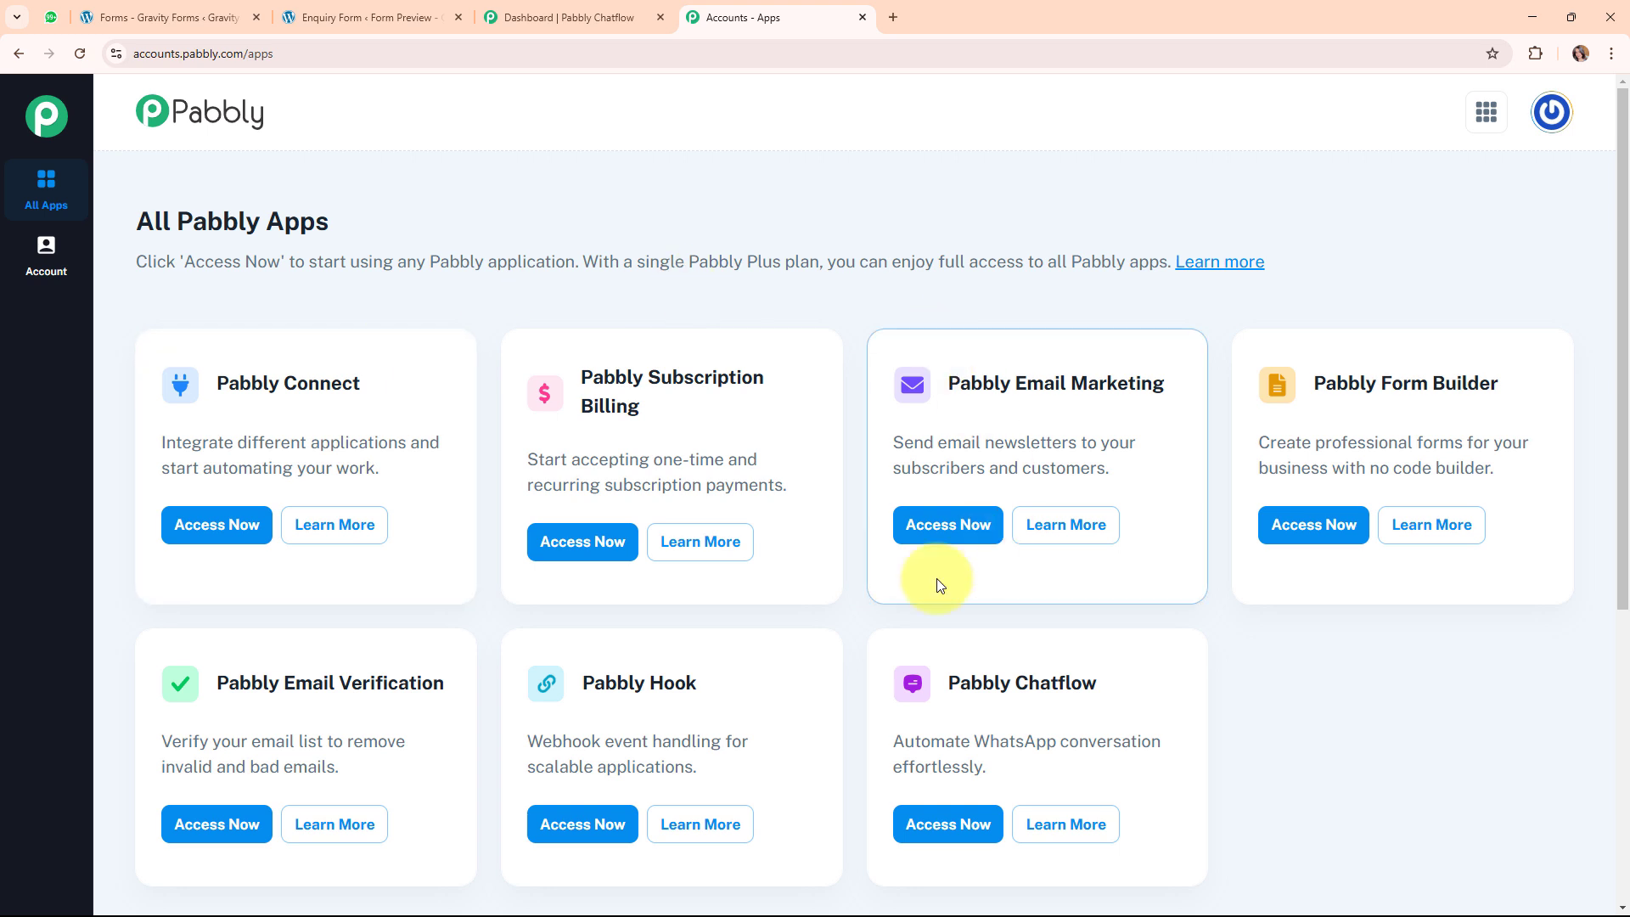
{"action": "left_click", "coordinate": [956, 839]}
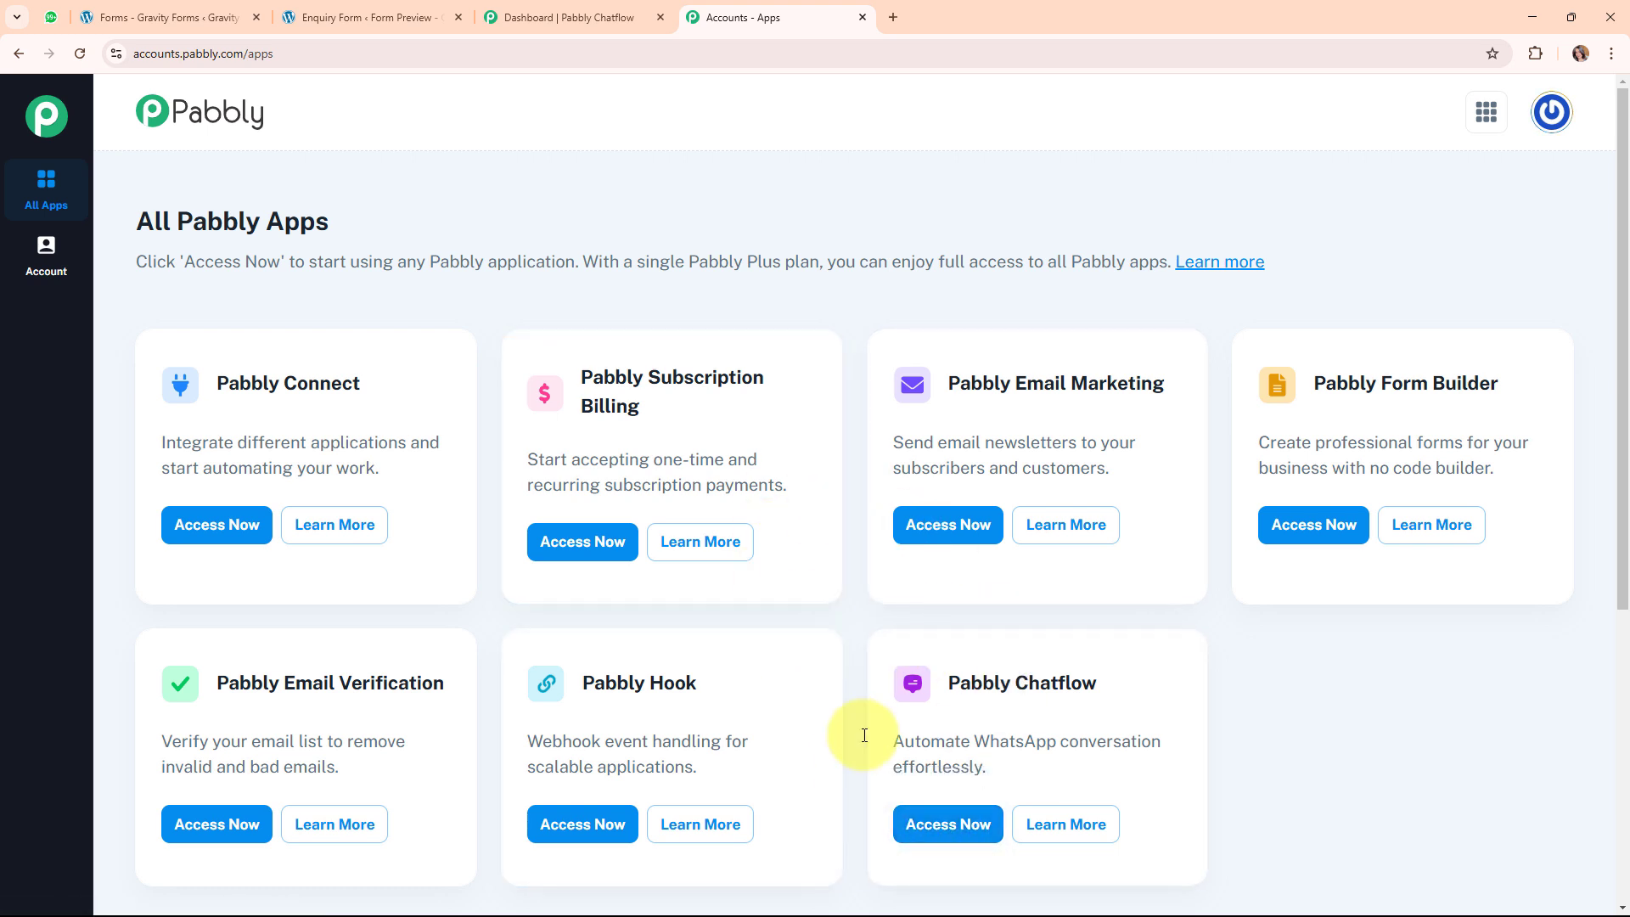
{"action": "left_click", "coordinate": [184, 527]}
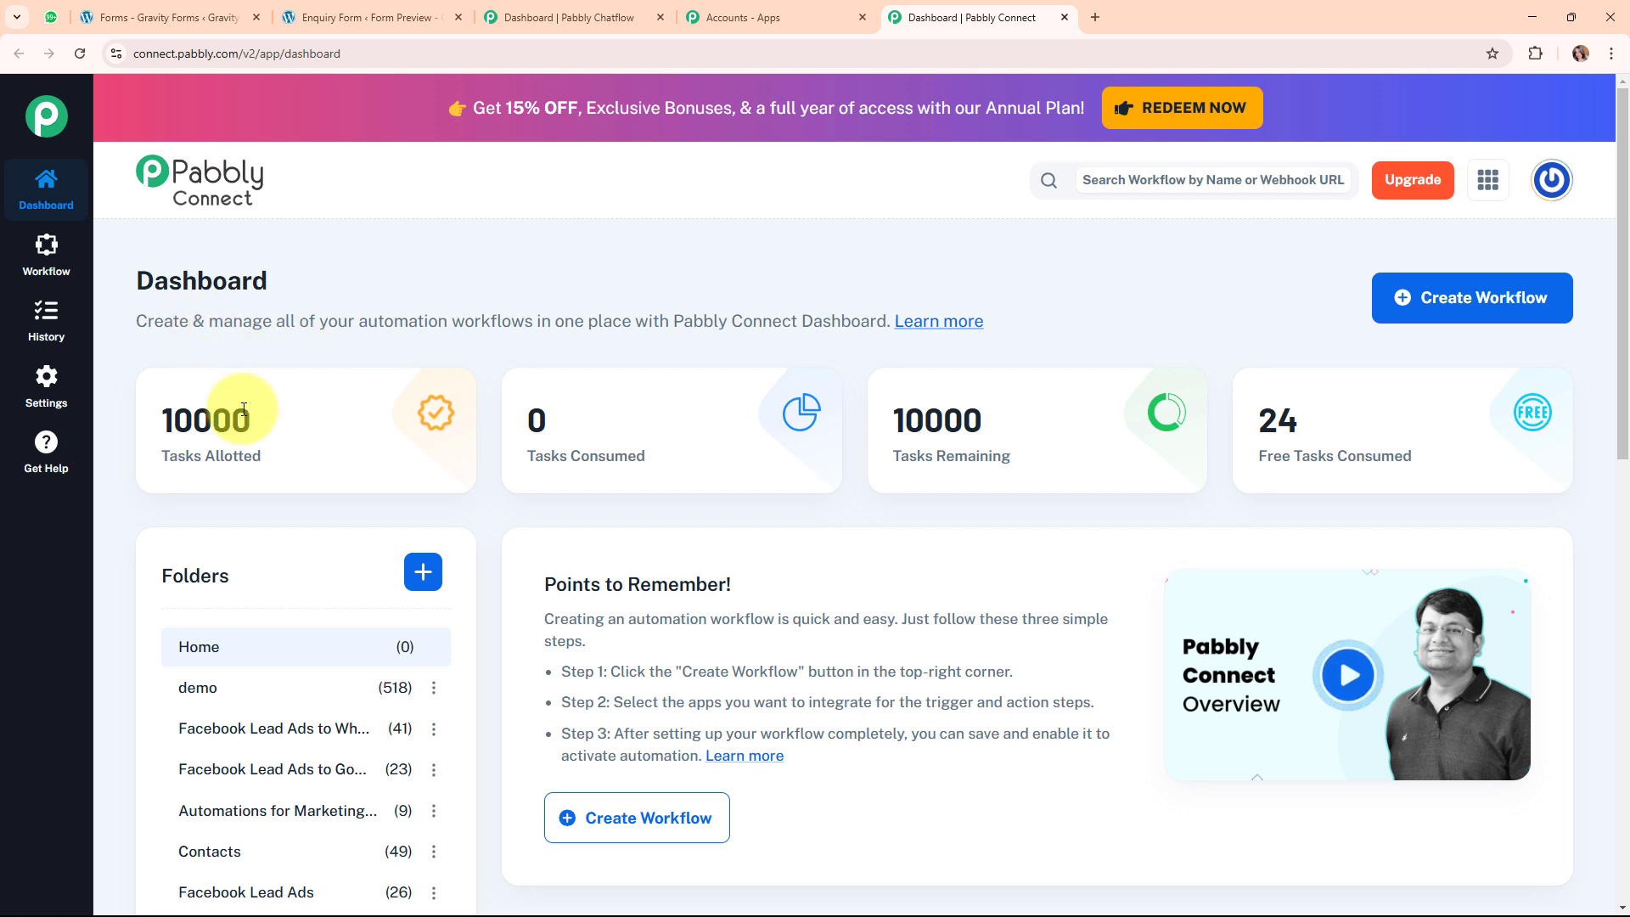
Start a new workflow, paste the WhatsApp-on-Gravity-Forms name over 'Untitled Workflow', and choose the Automations folder.
{"action": "left_click", "coordinate": [1448, 314]}
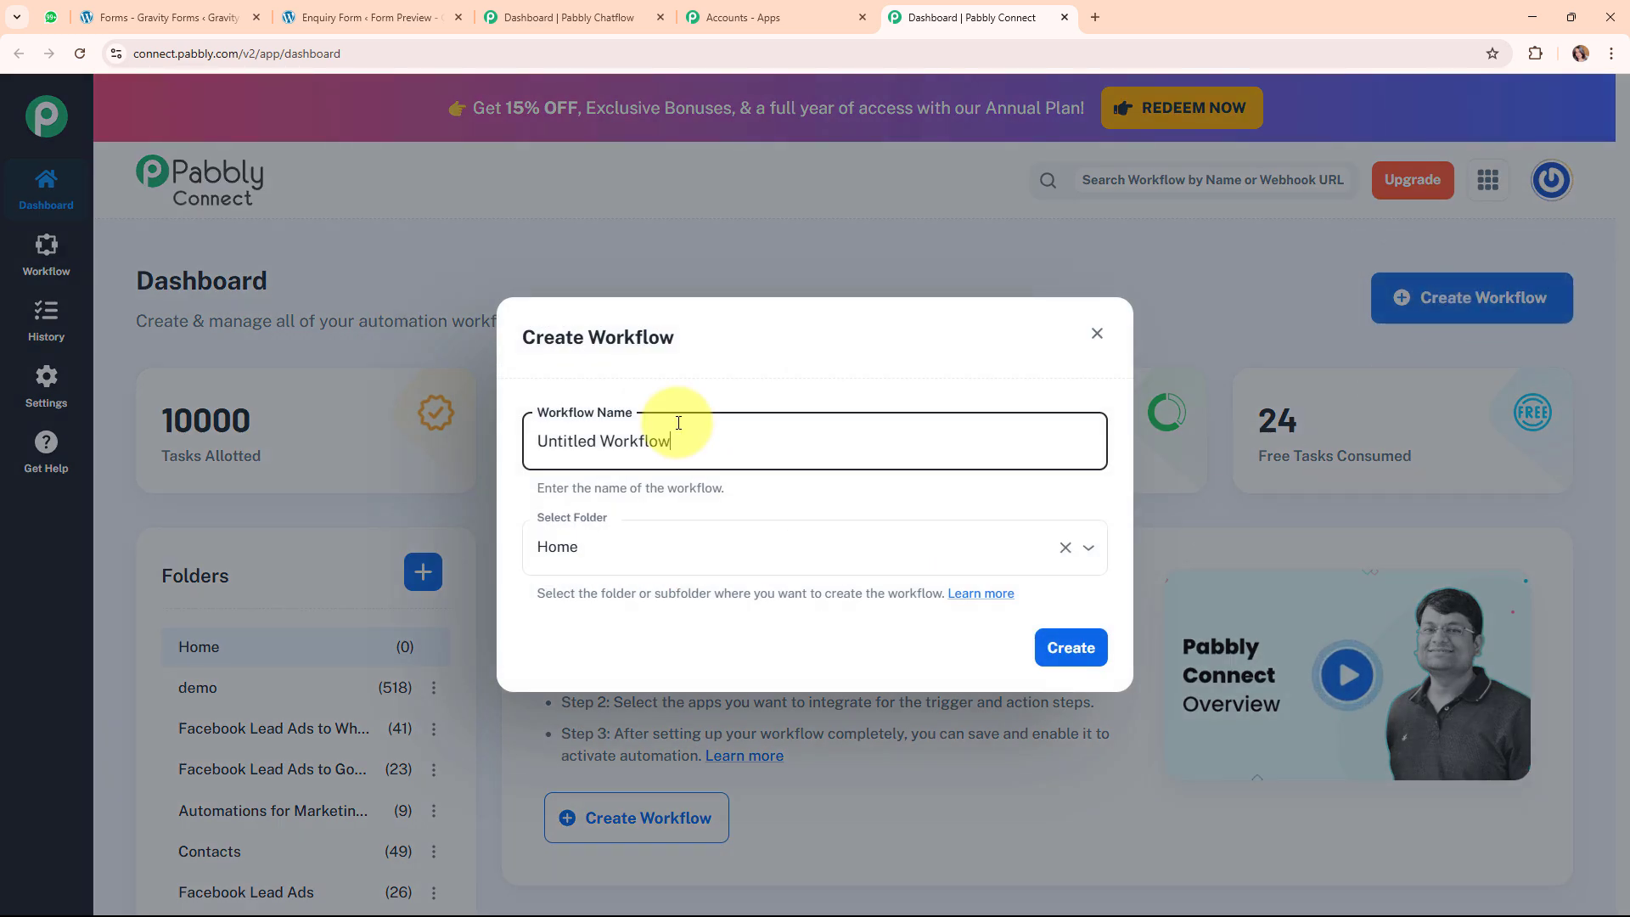
{"action": "left_click_drag", "start_coordinate": [733, 431], "coordinate": [502, 431]}
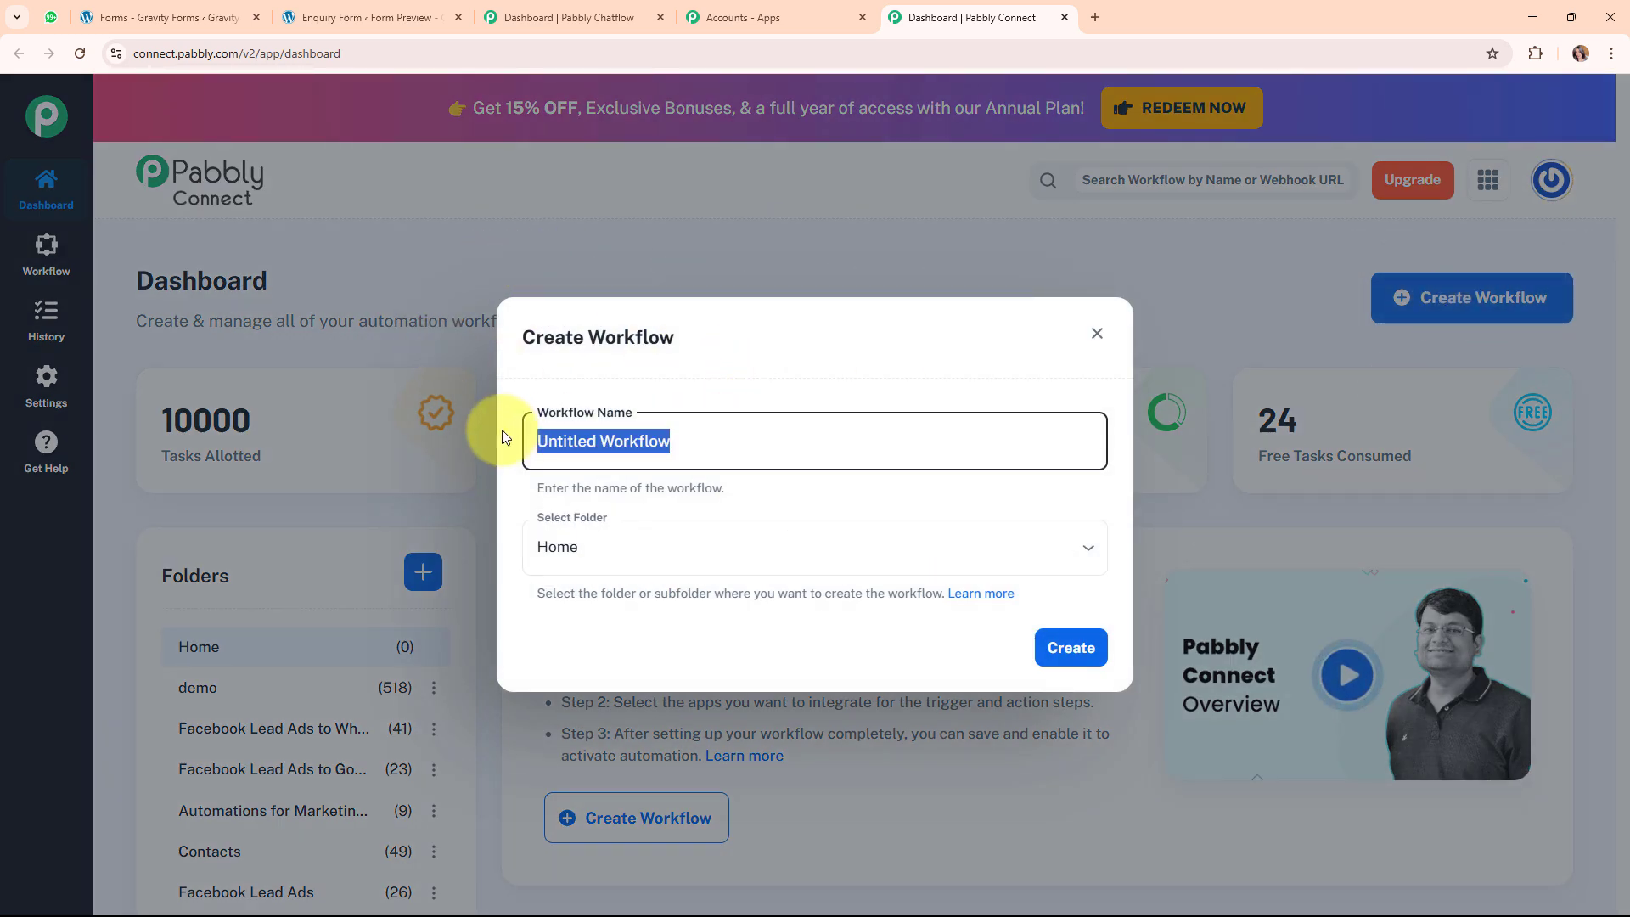
{"action": "key", "text": "BackSpace"}
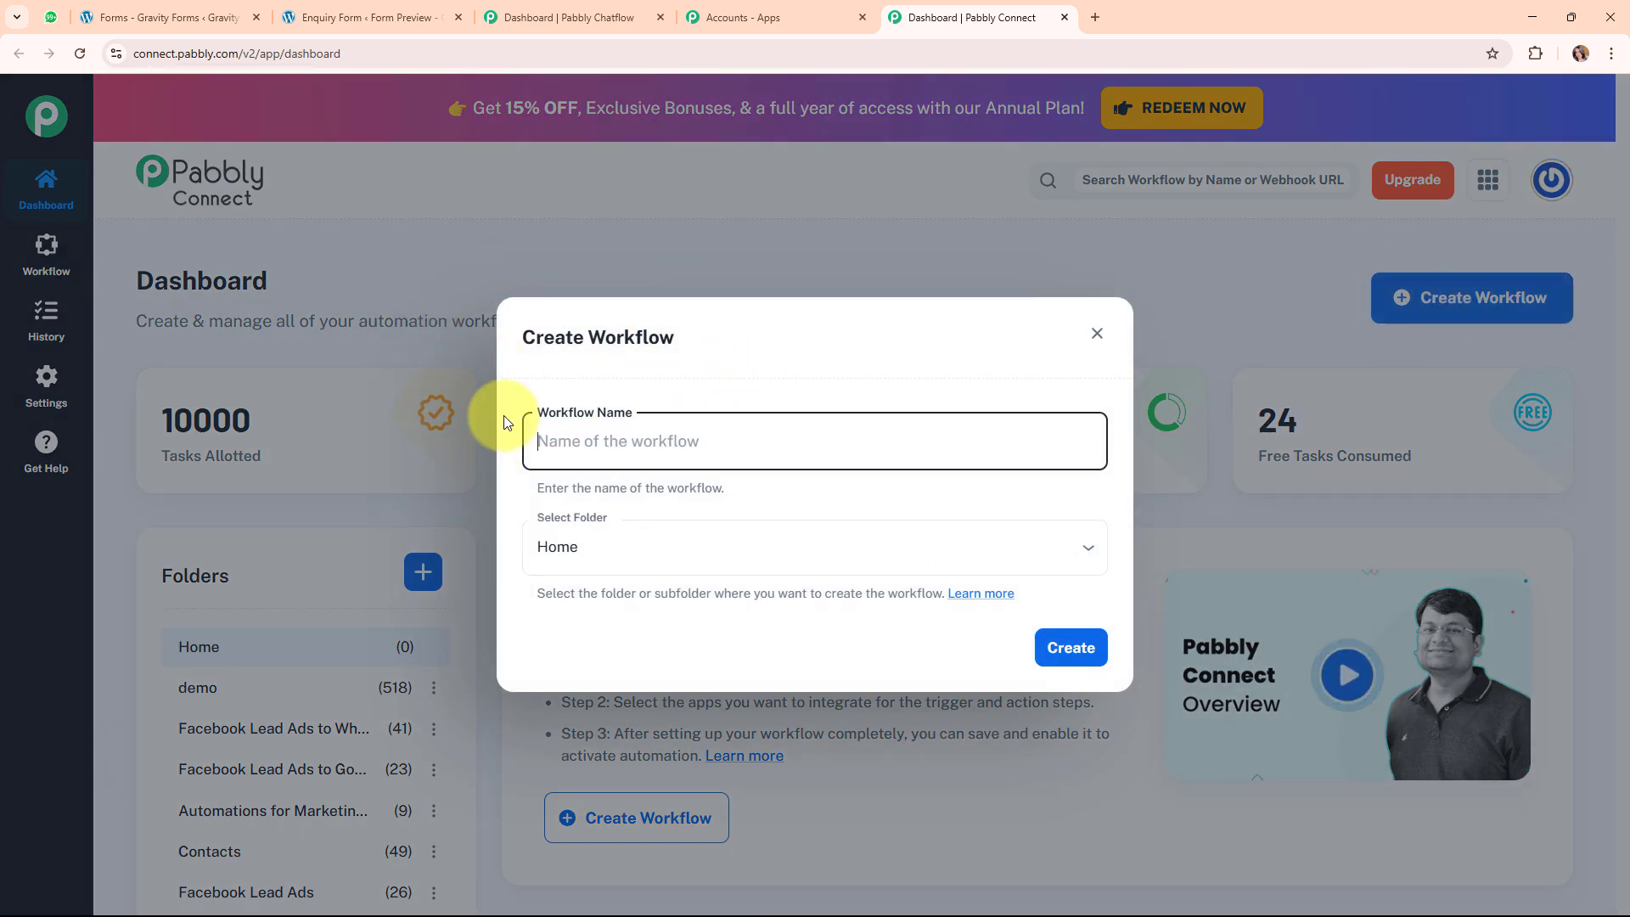
{"action": "type", "text": "Send & Get Automated WhatsApp Message on Gravity Forms Submission using Pabbly Chatflow"}
{"action": "left_click_drag", "start_coordinate": [507, 440], "coordinate": [1115, 452]}
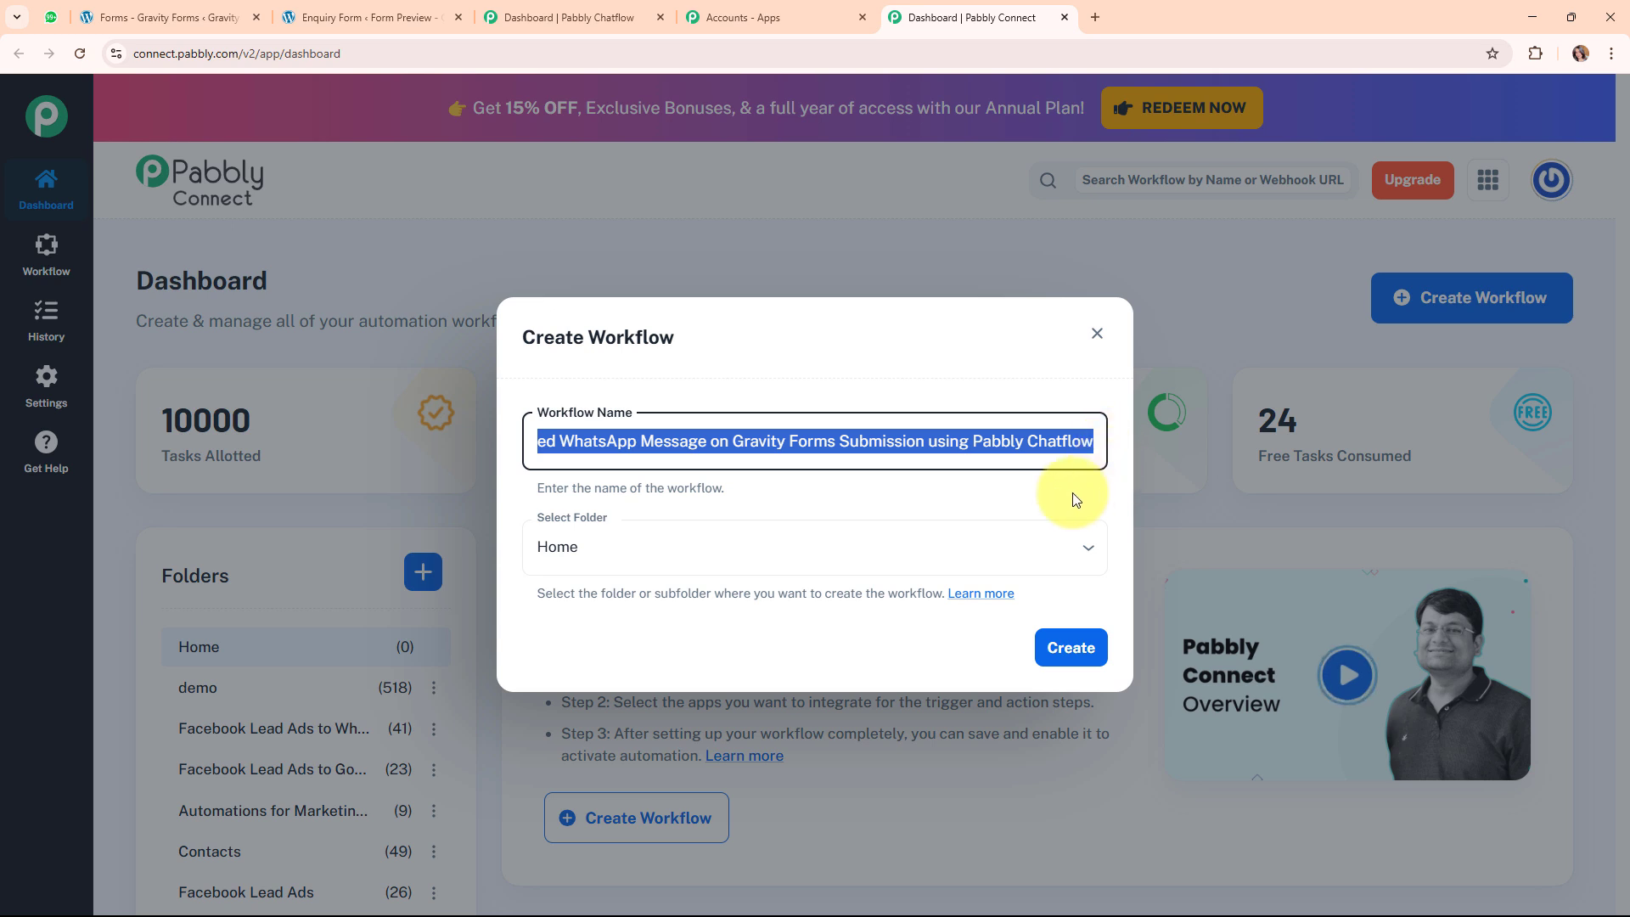
{"action": "left_click", "coordinate": [849, 499]}
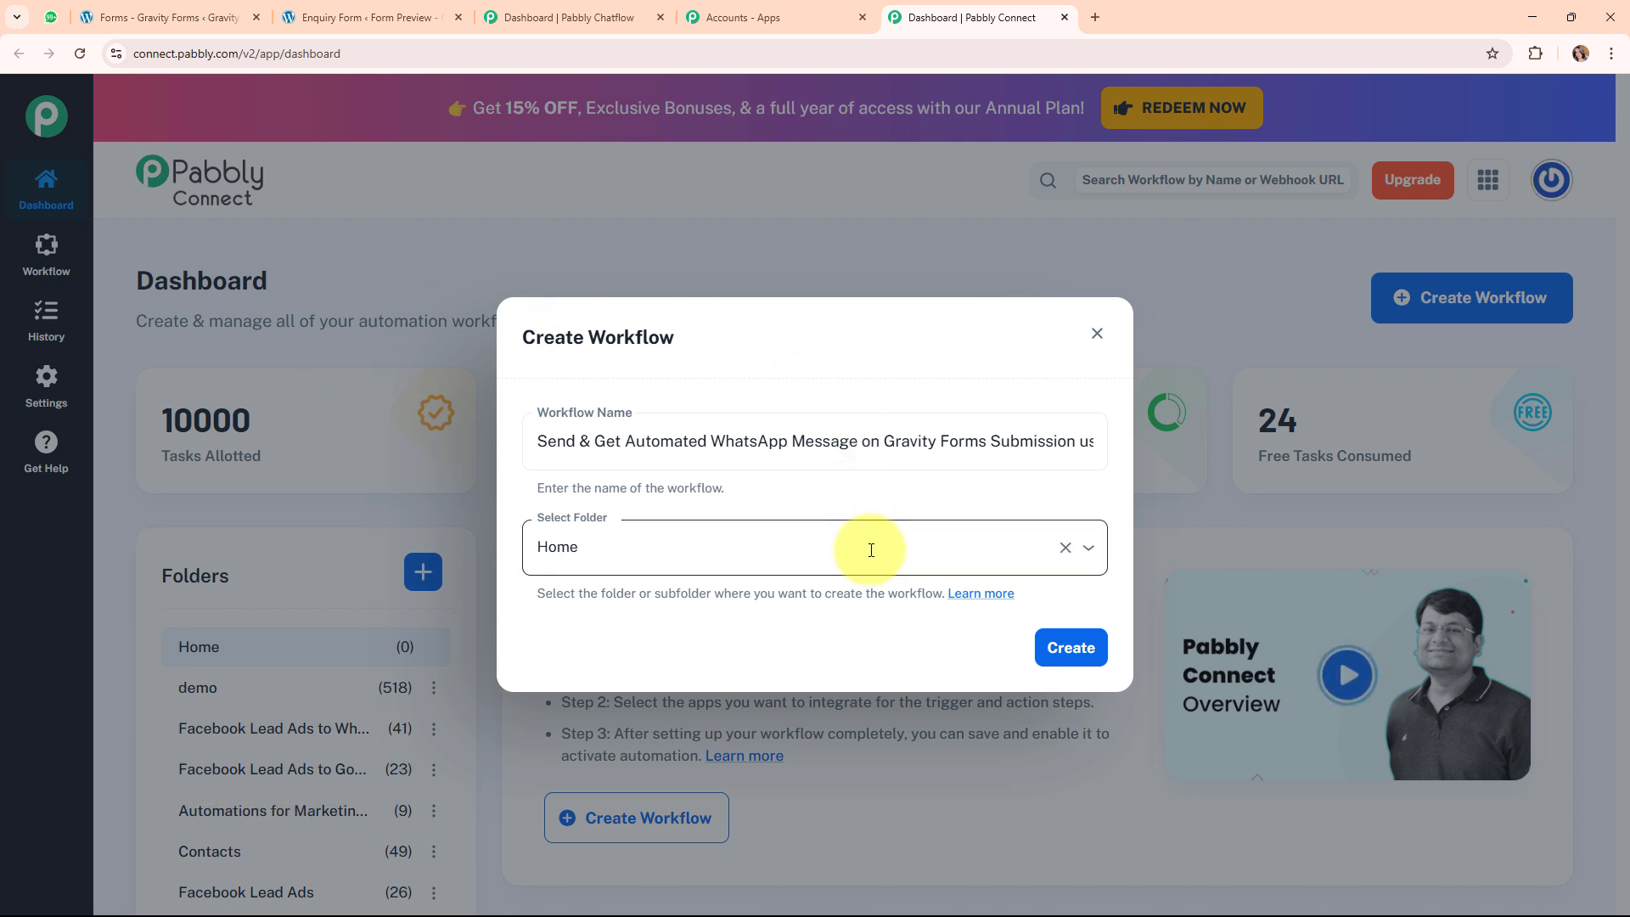
{"action": "left_click", "coordinate": [871, 550]}
{"action": "scroll", "coordinate": [717, 408], "scroll_direction": "down", "scroll_amount": 1}
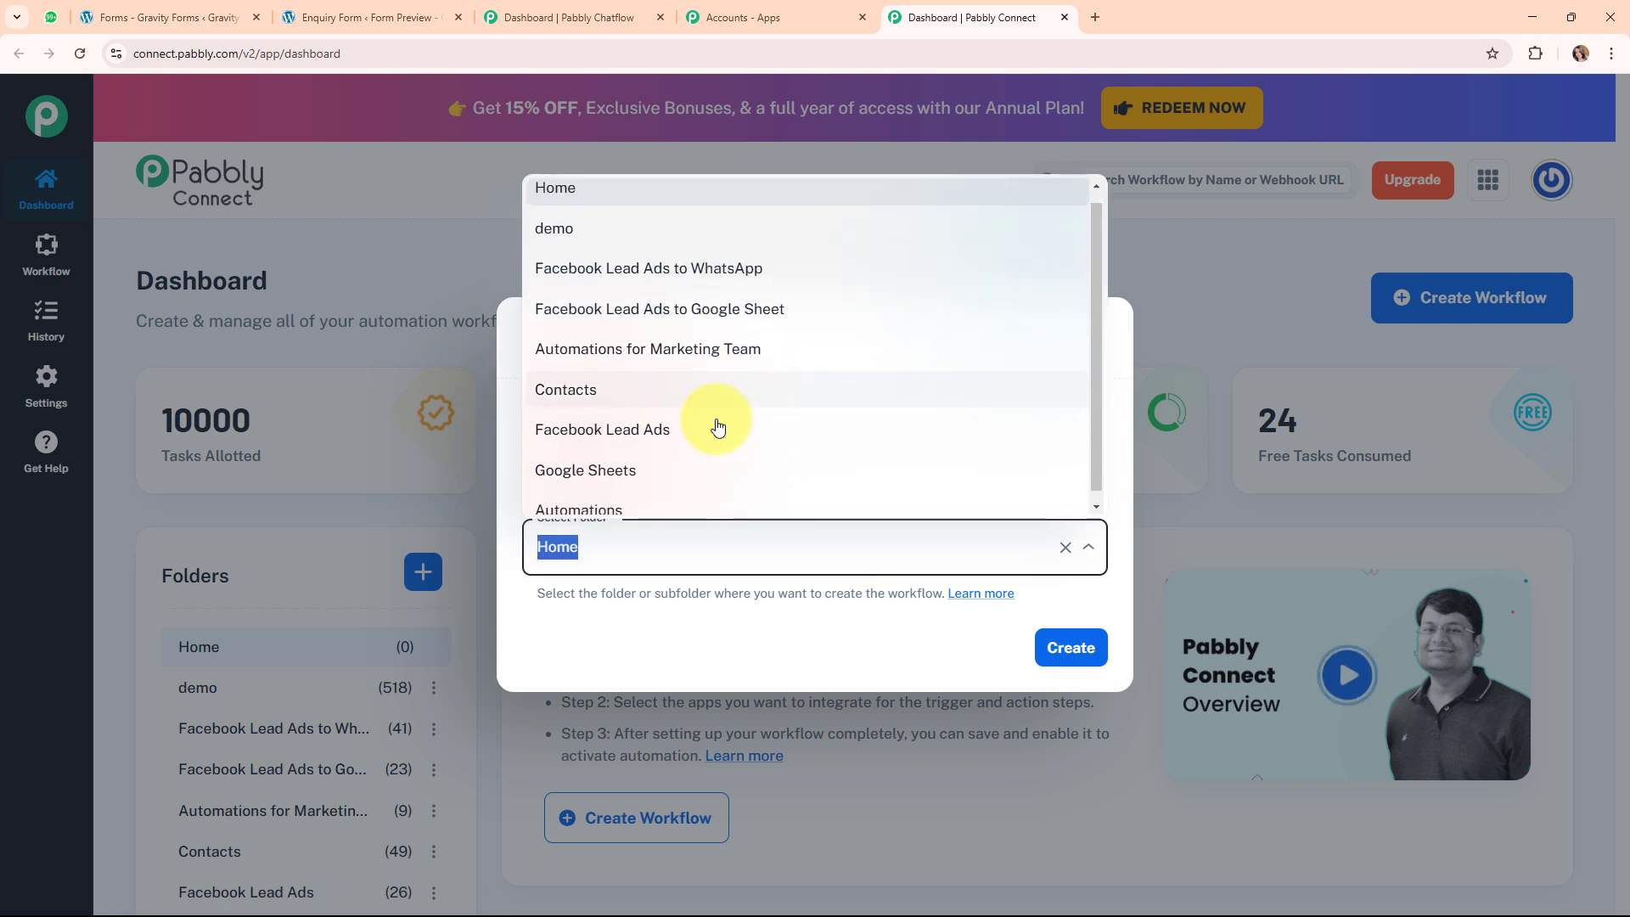
{"action": "left_click", "coordinate": [718, 505]}
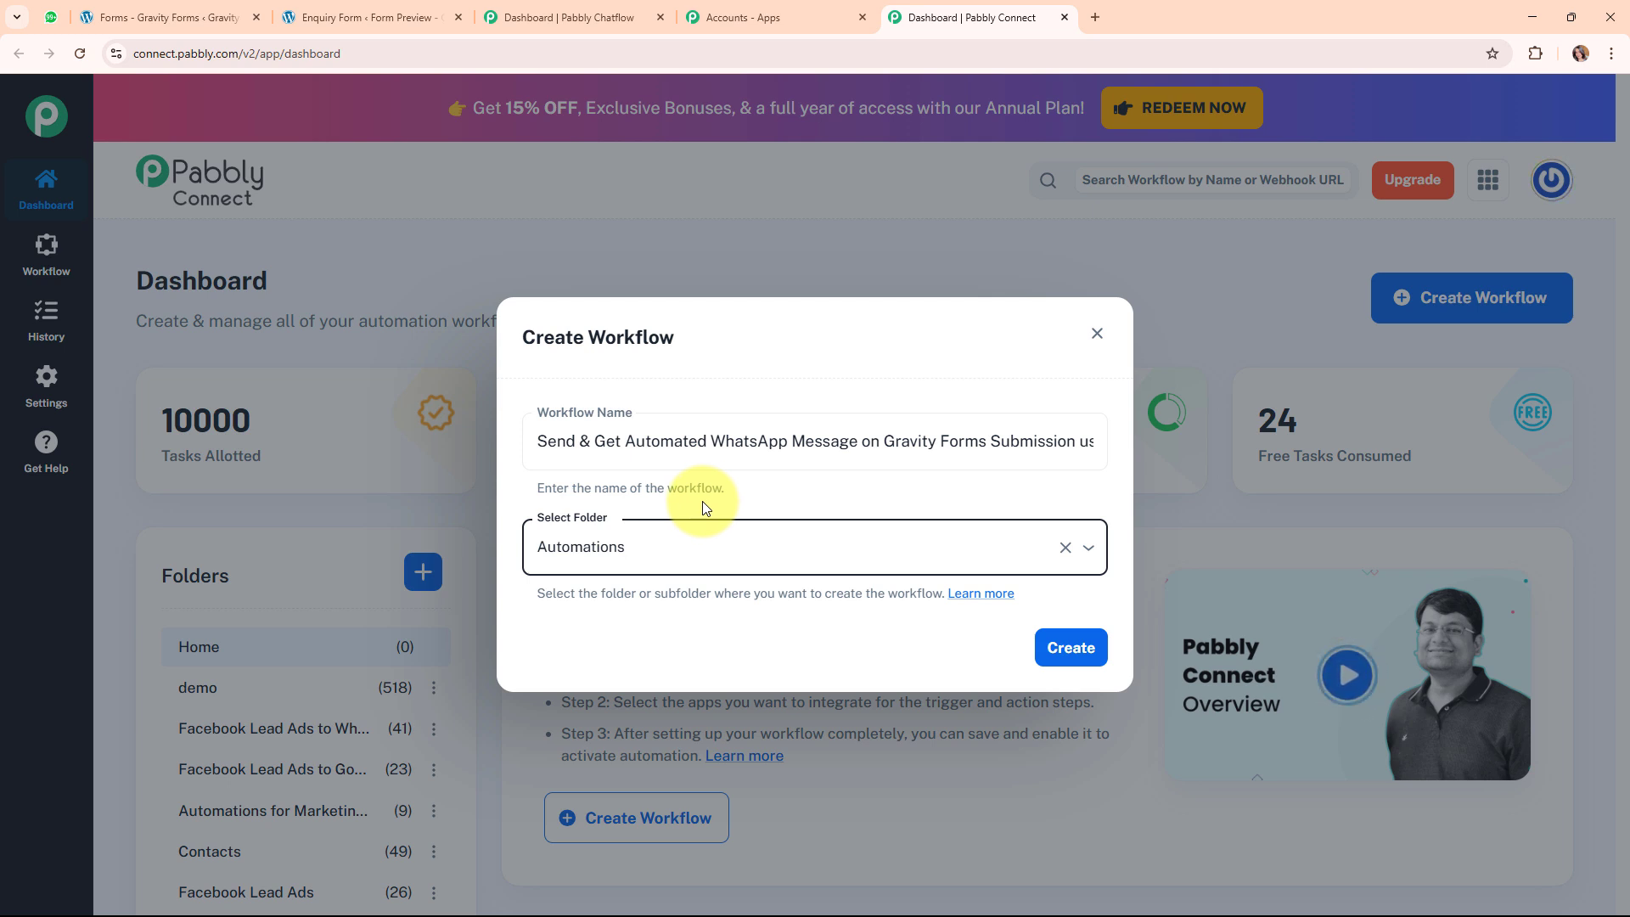
{"action": "left_click", "coordinate": [993, 593]}
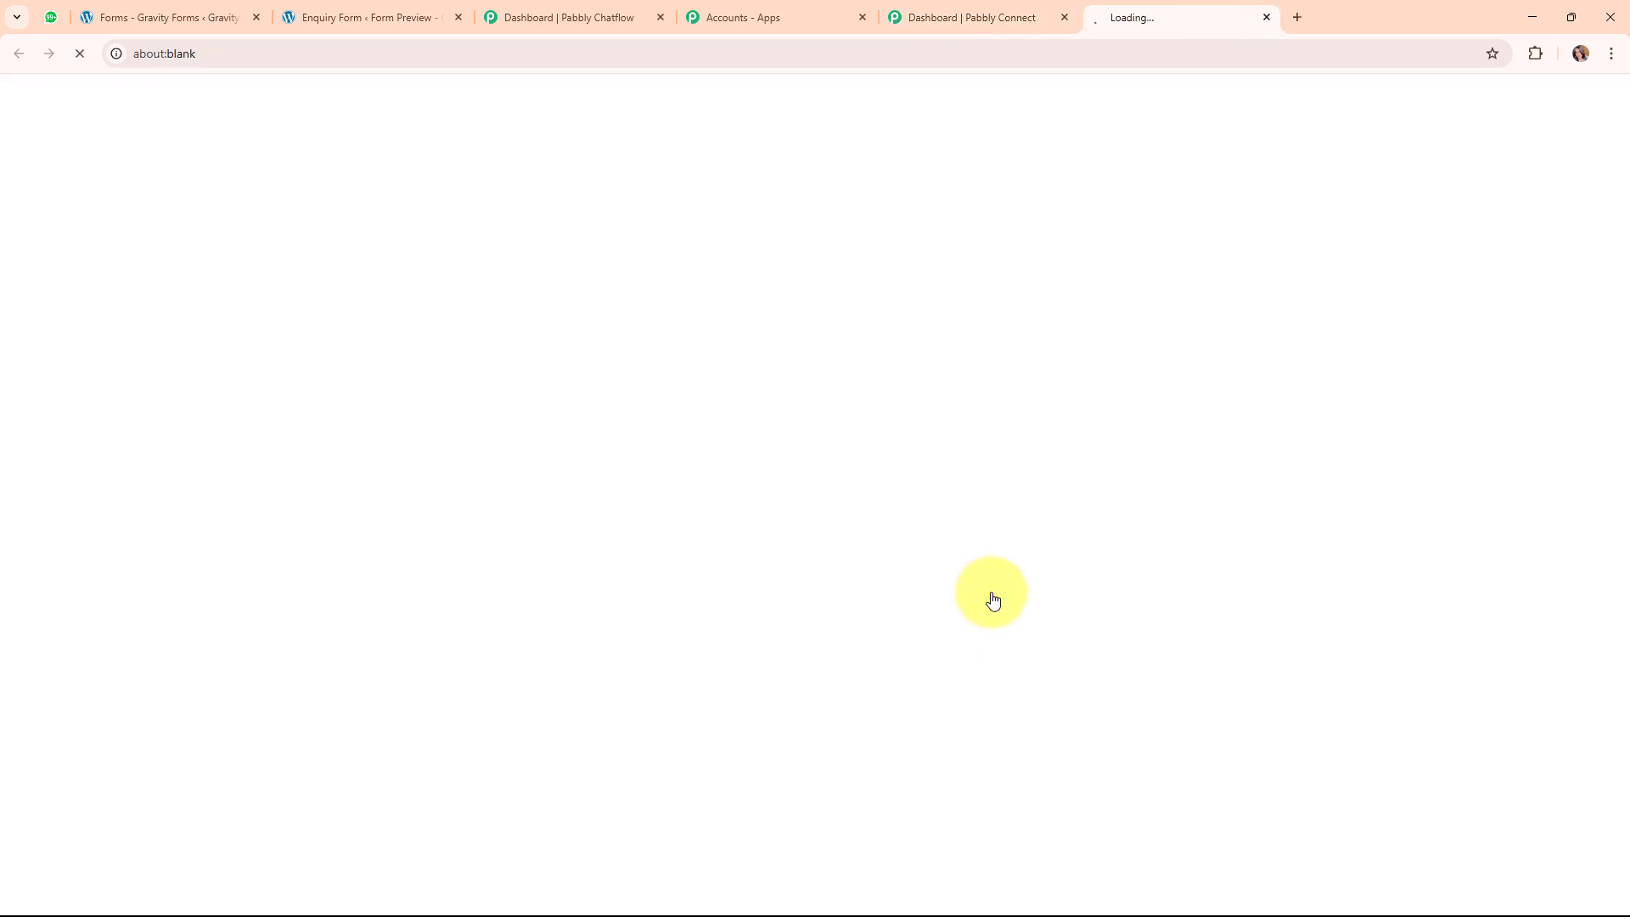
{"action": "scroll", "coordinate": [1022, 477], "scroll_direction": "down", "scroll_amount": 5}
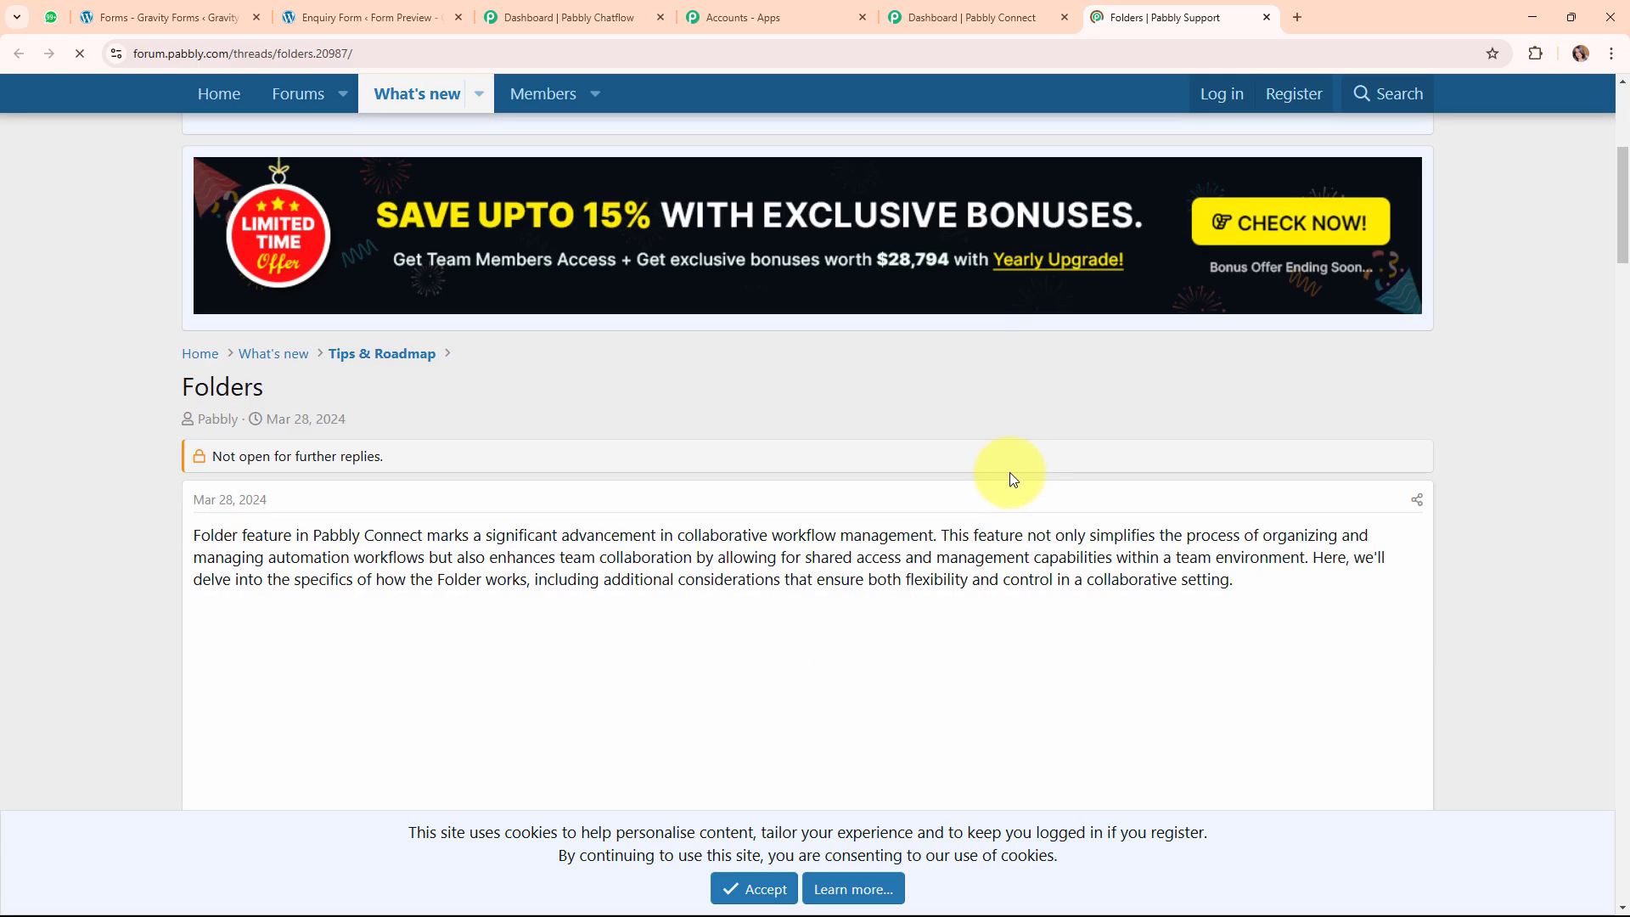
{"action": "scroll", "coordinate": [849, 431], "scroll_direction": "down", "scroll_amount": 20}
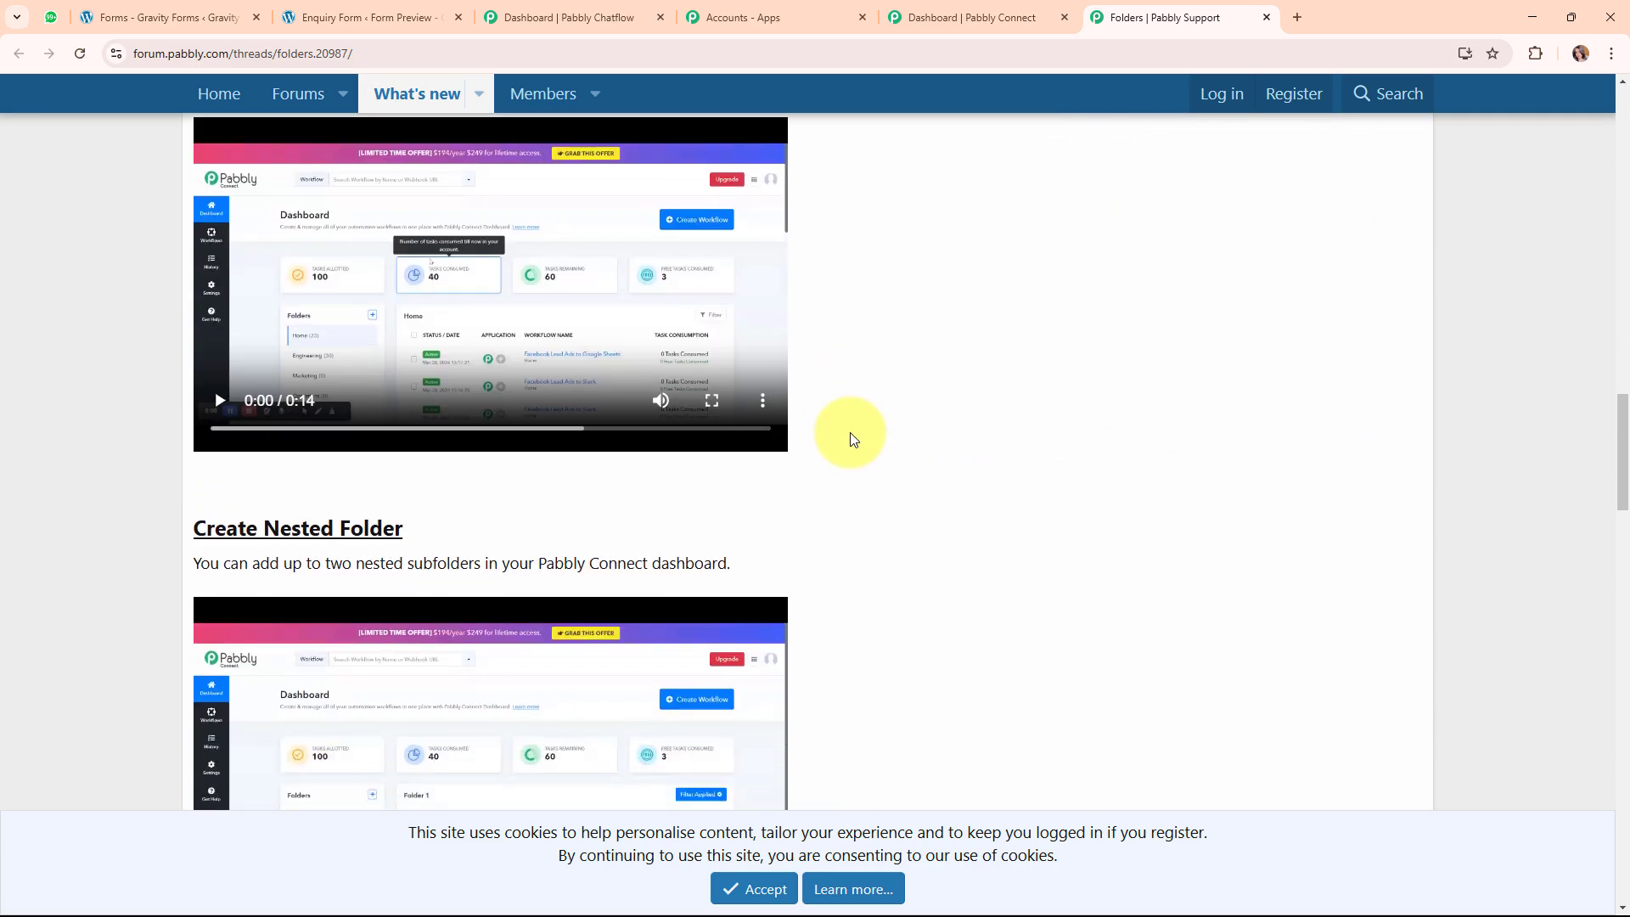
{"action": "scroll", "coordinate": [849, 431], "scroll_direction": "down", "scroll_amount": 5}
{"action": "scroll", "coordinate": [849, 432], "scroll_direction": "up", "scroll_amount": 13}
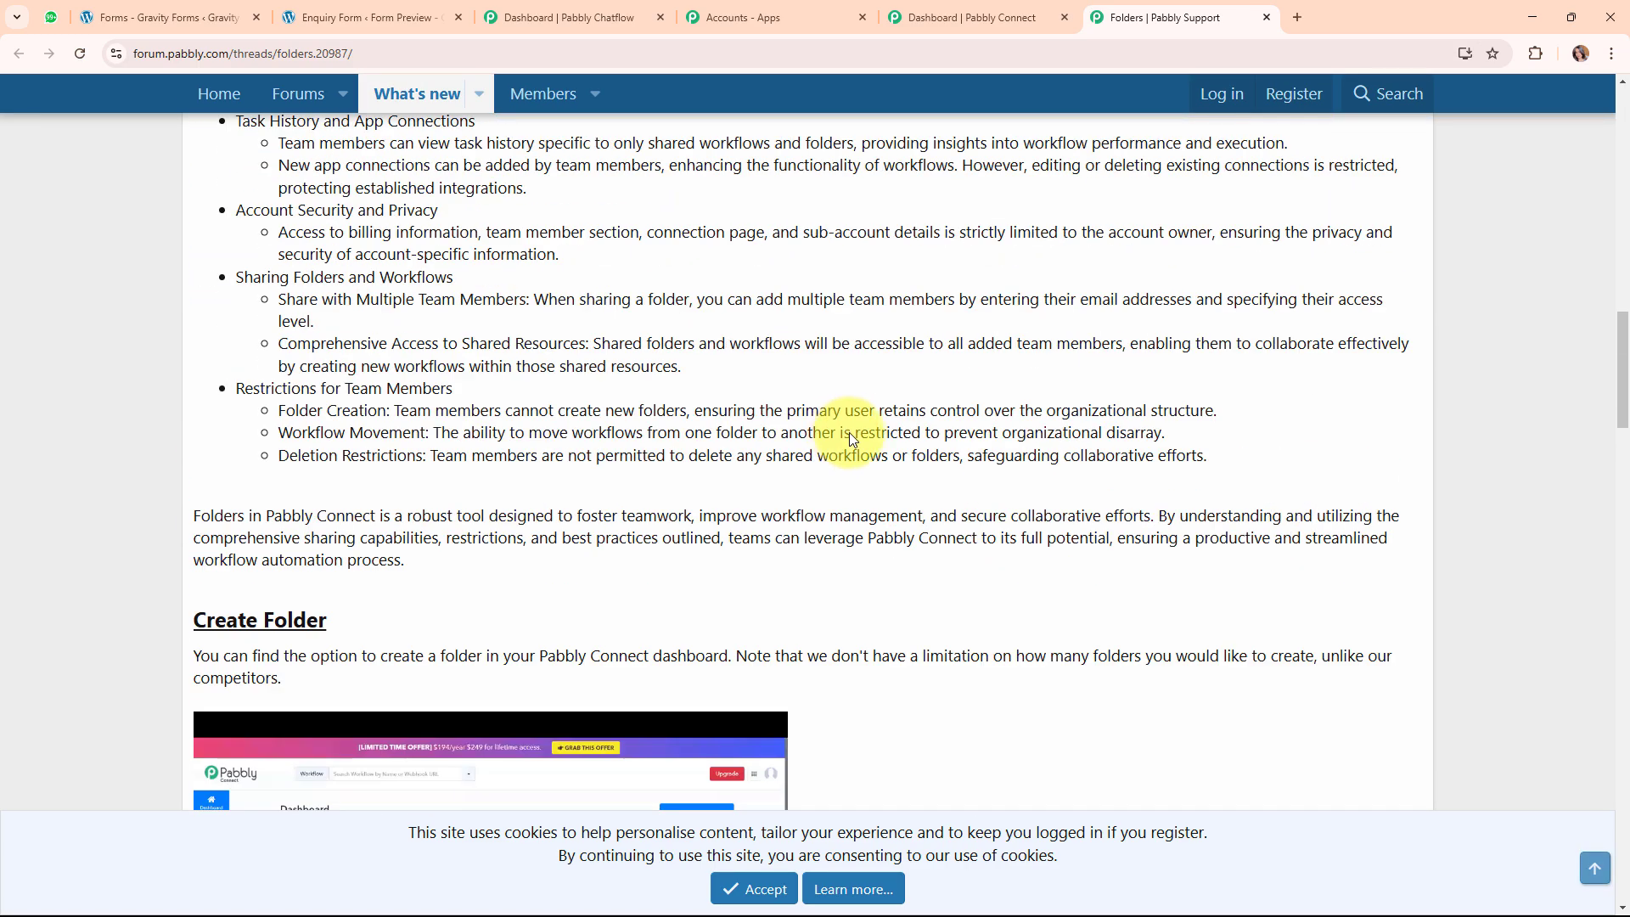
{"action": "scroll", "coordinate": [849, 431], "scroll_direction": "up", "scroll_amount": 10}
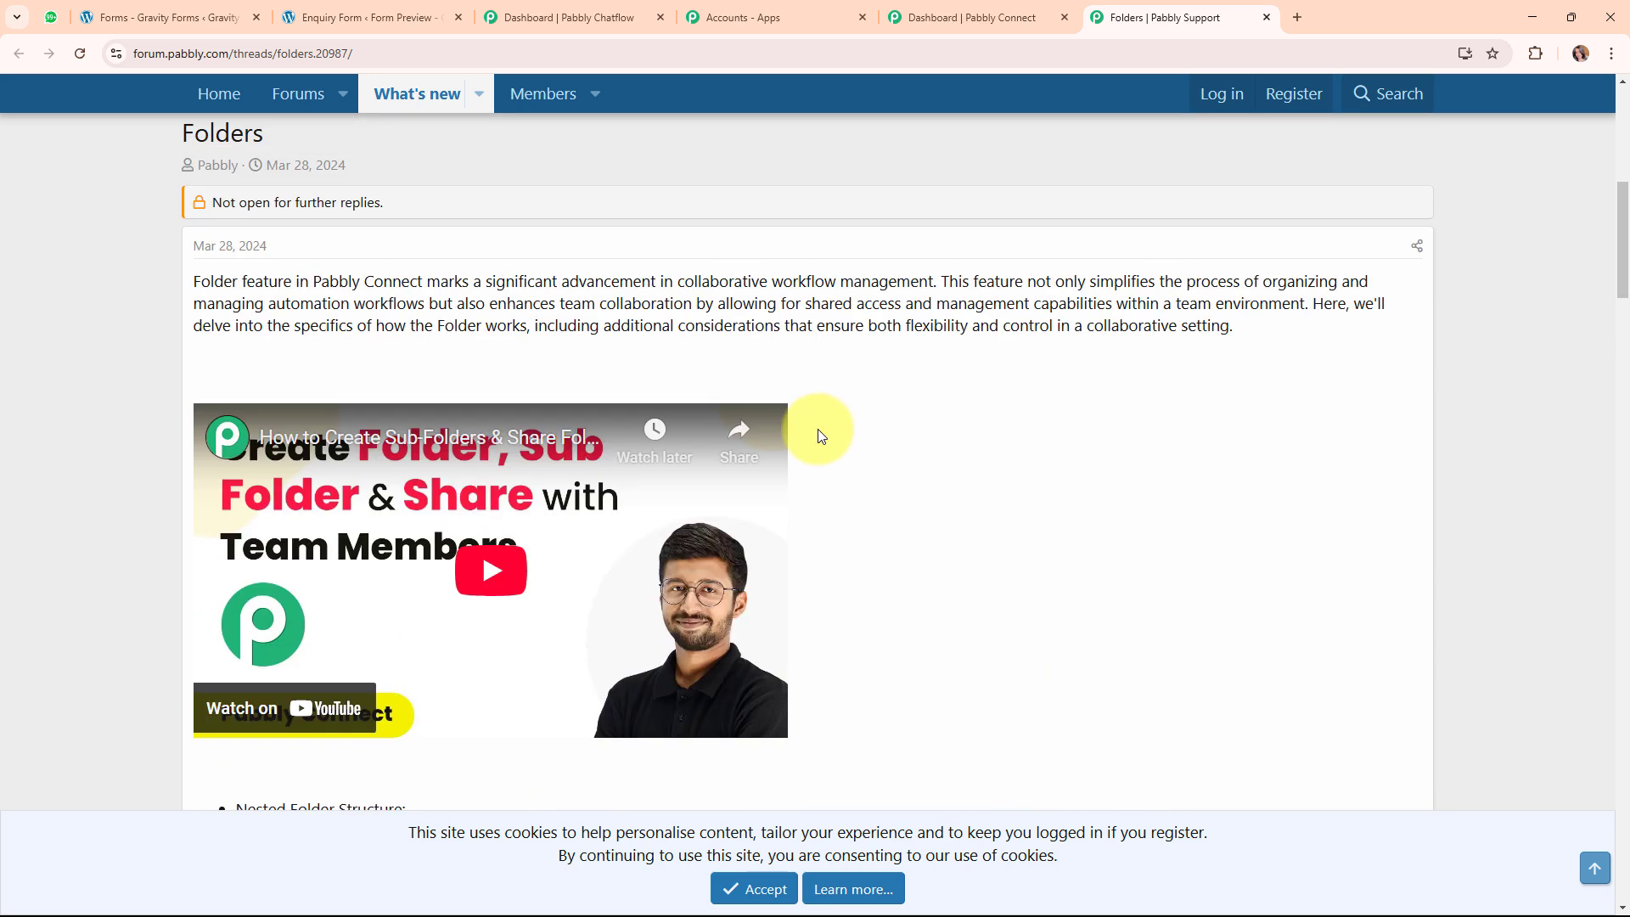
{"action": "left_click", "coordinate": [1267, 17]}
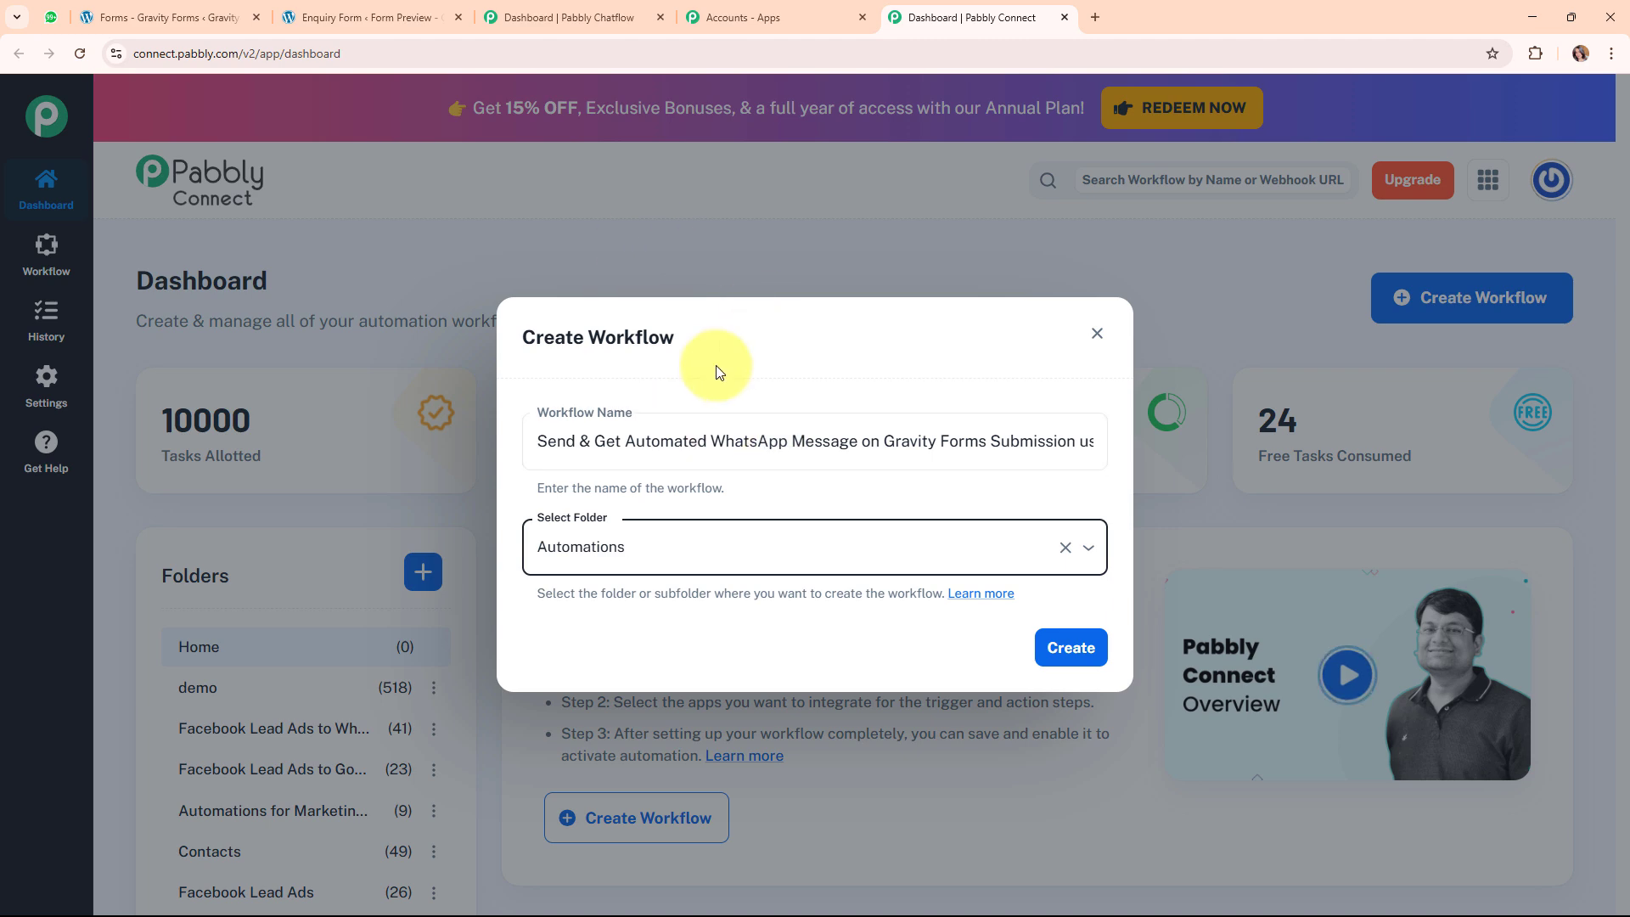
Create the workflow and choose Gravity Forms as its trigger app.
{"action": "left_click", "coordinate": [1096, 648]}
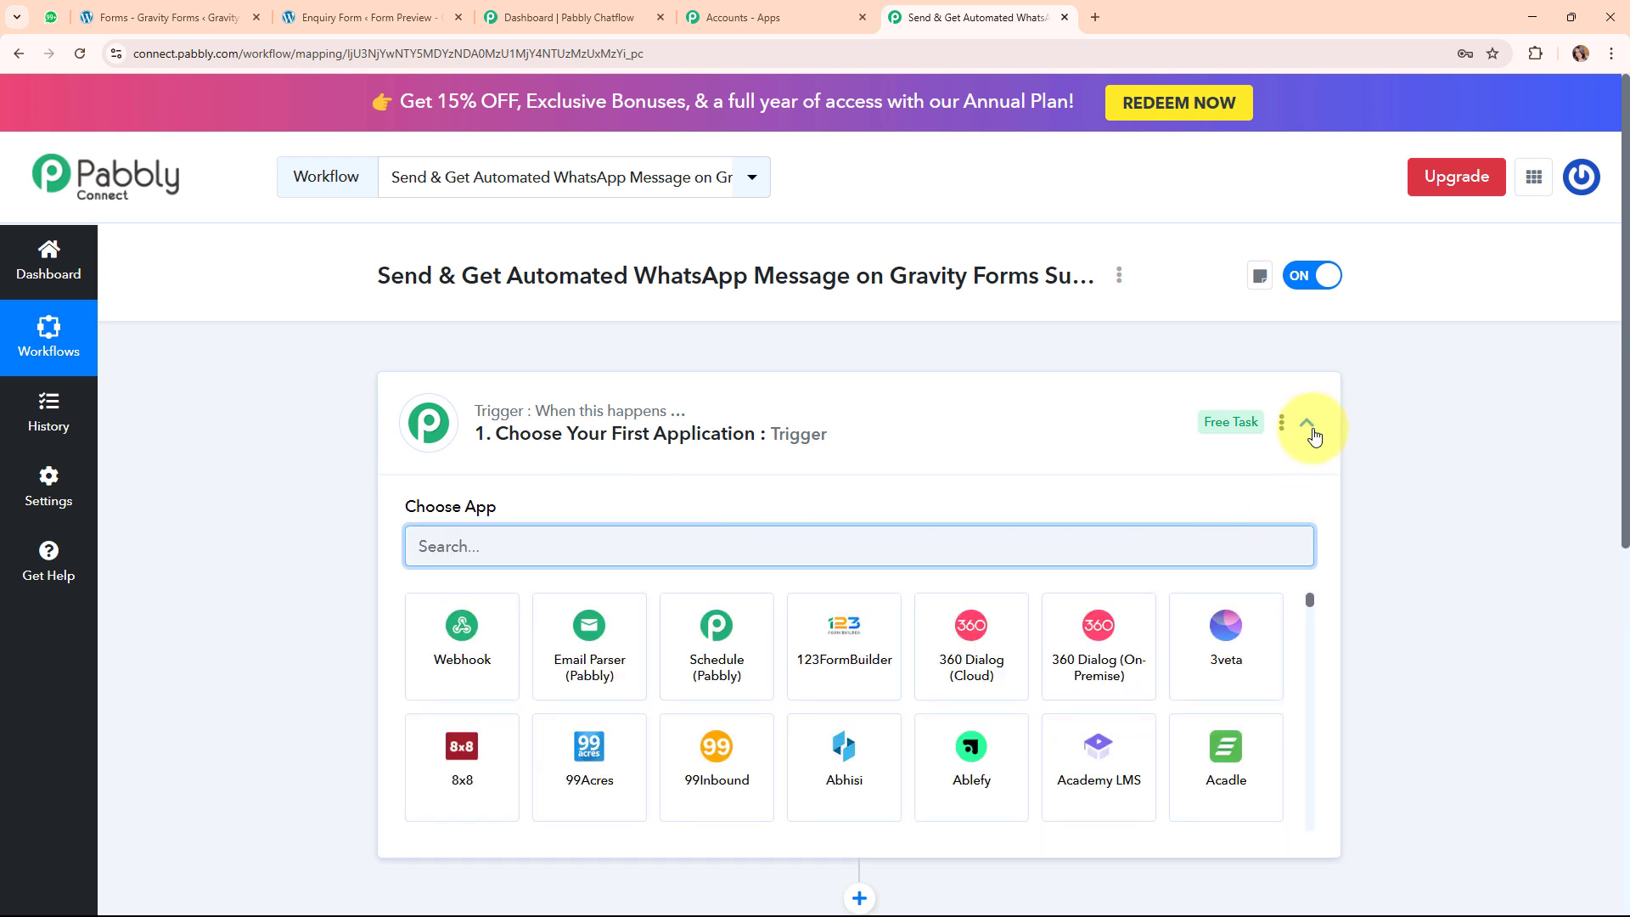
{"action": "left_click", "coordinate": [1309, 431]}
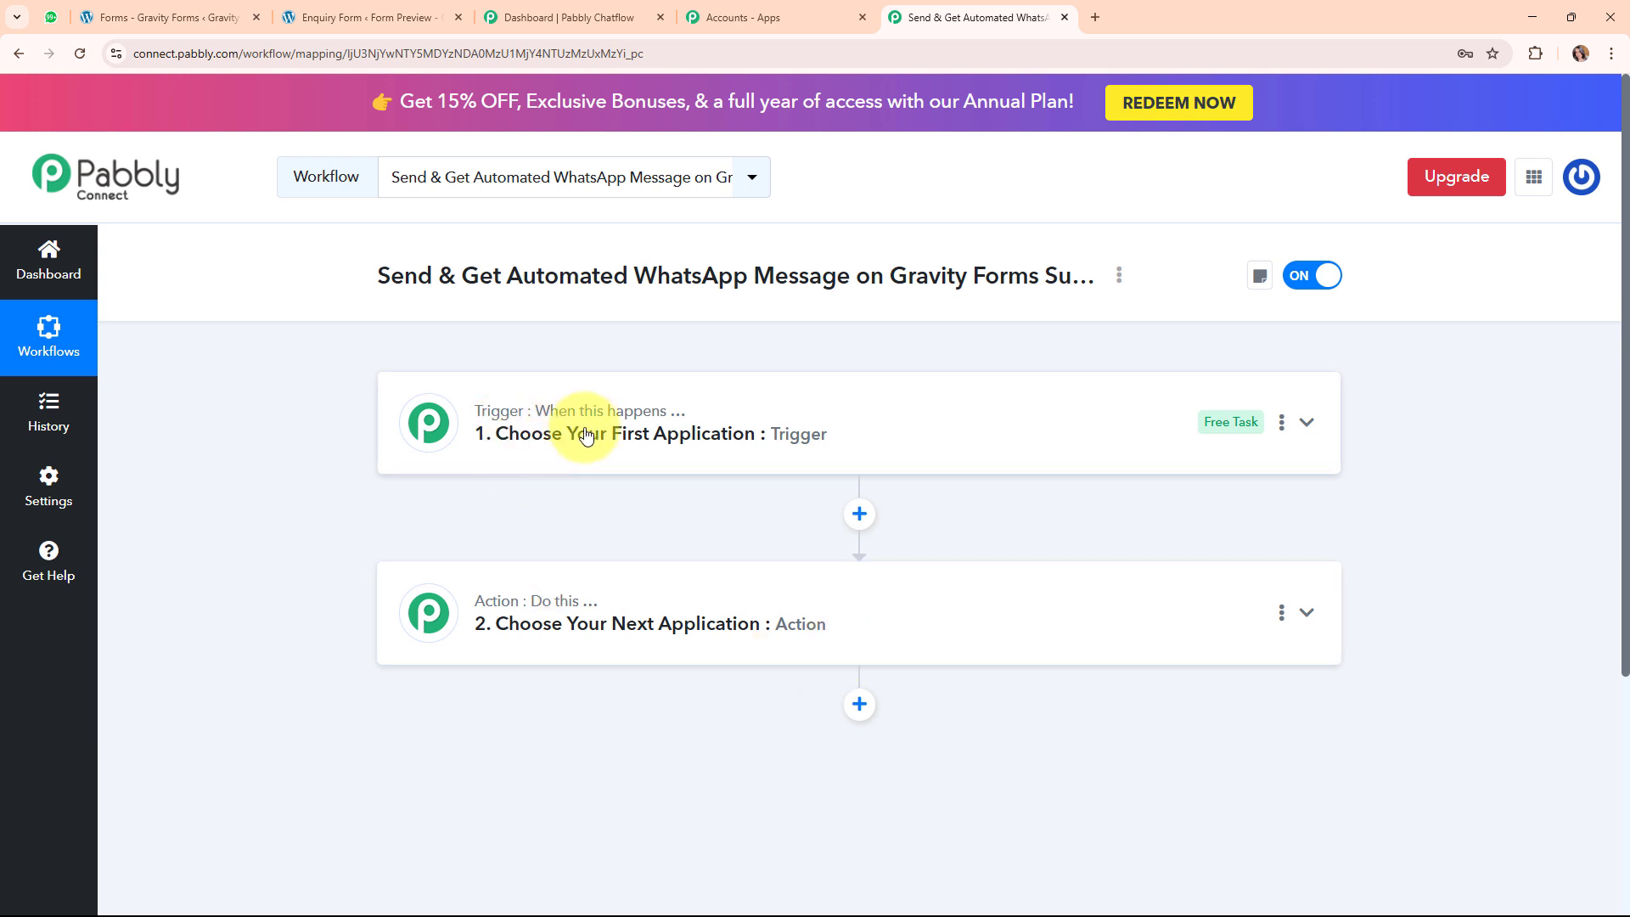
{"action": "mouse_move", "coordinate": [569, 613]}
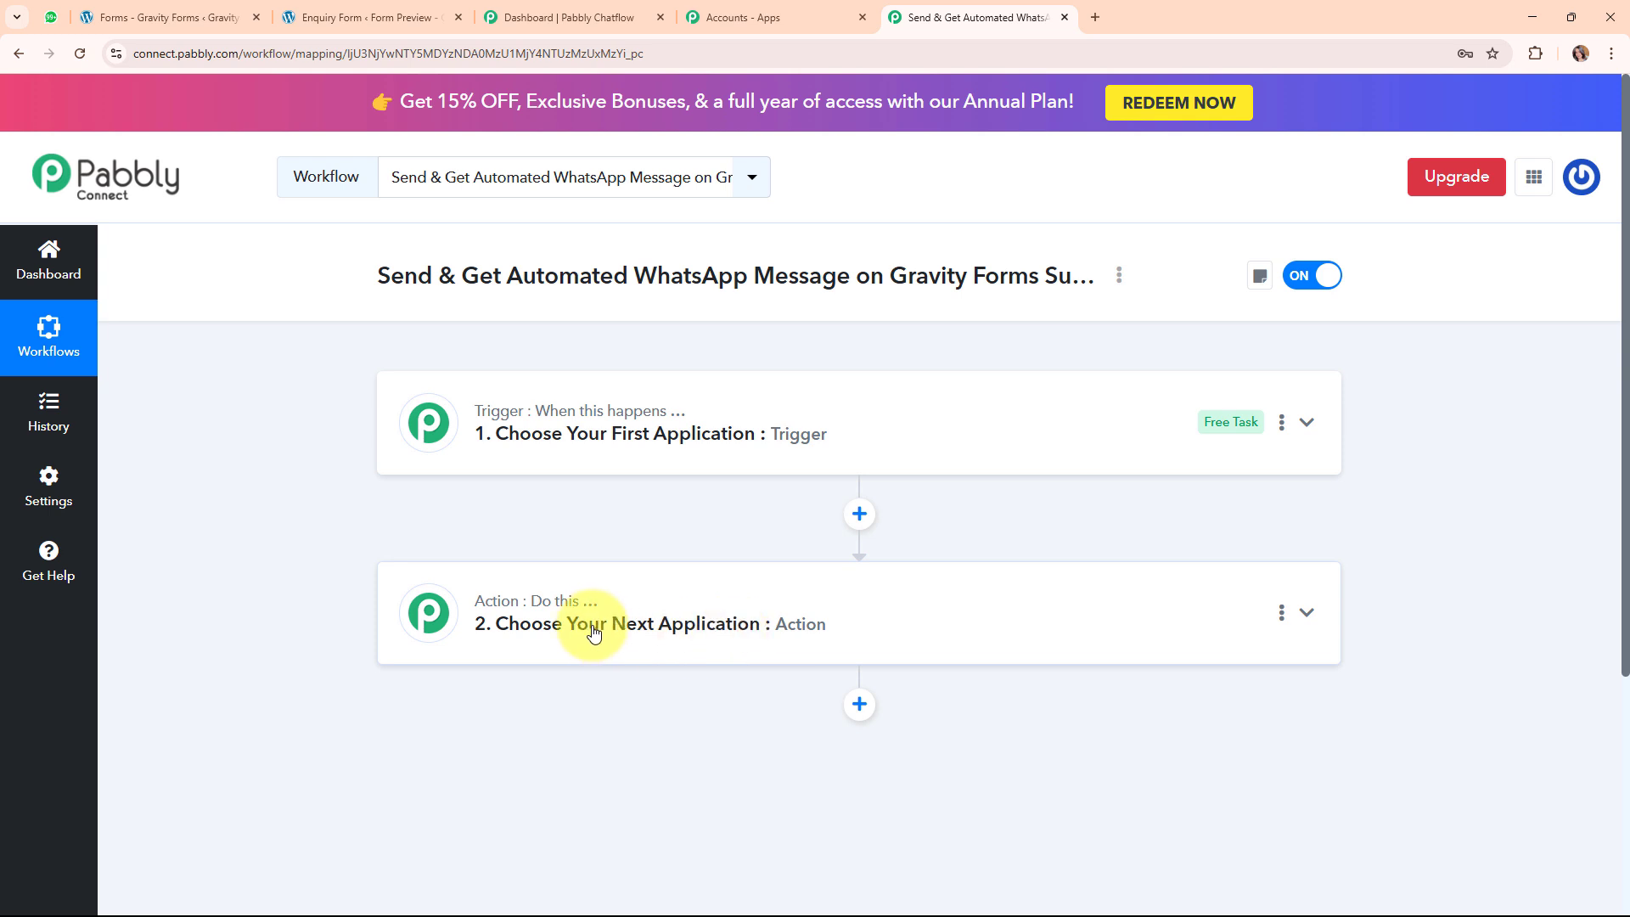
{"action": "left_click", "coordinate": [1072, 442]}
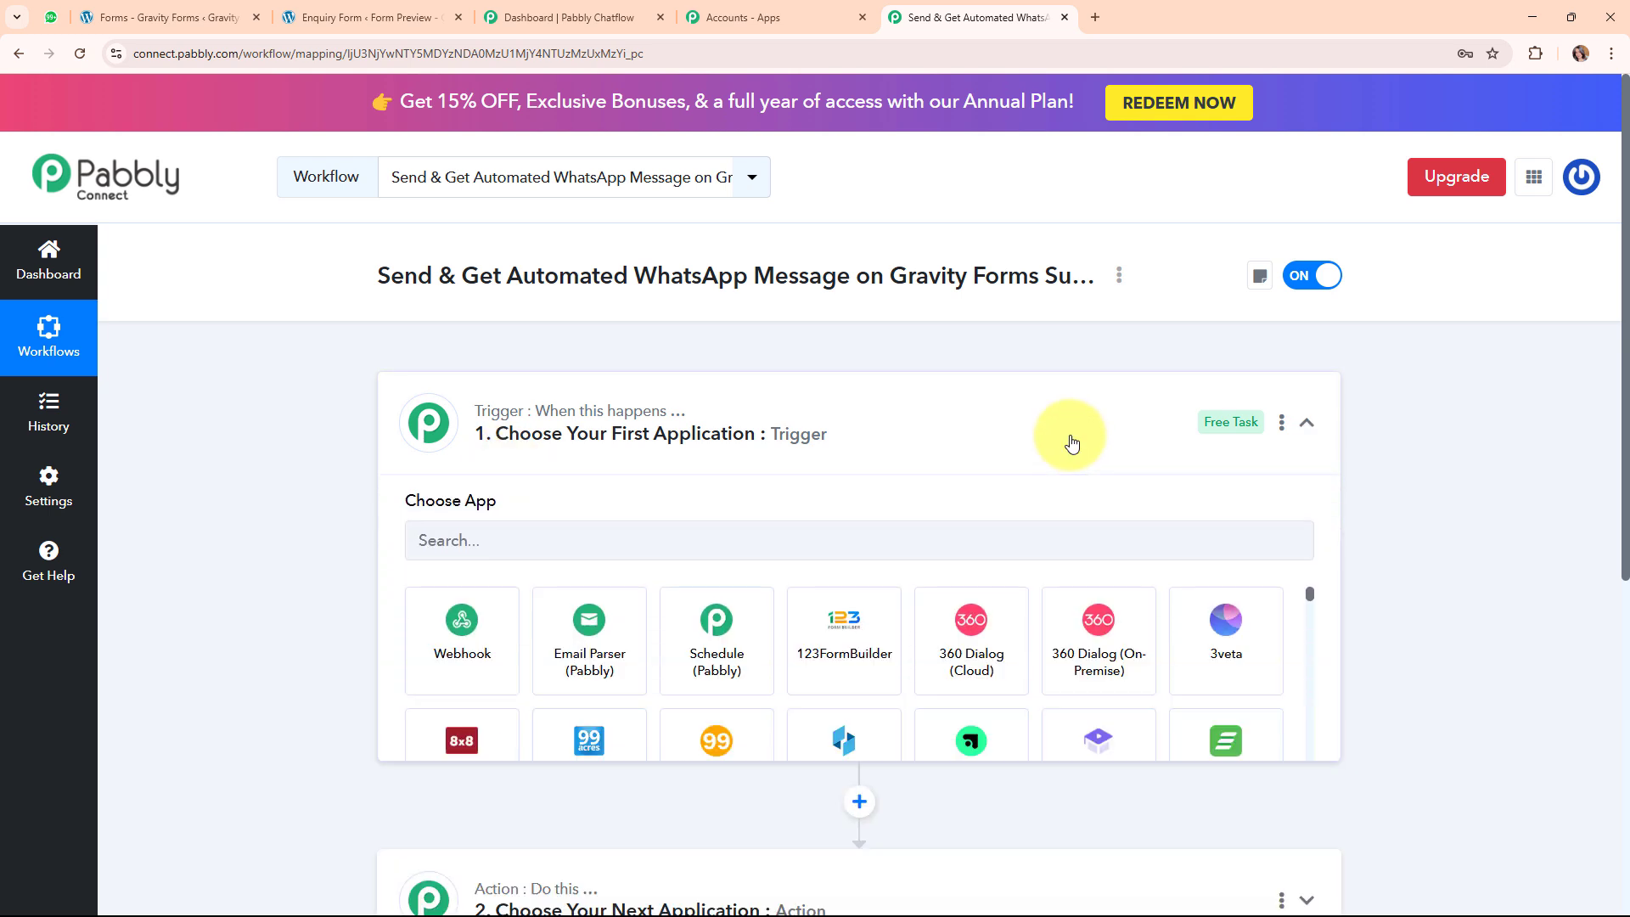
{"action": "left_click", "coordinate": [590, 543]}
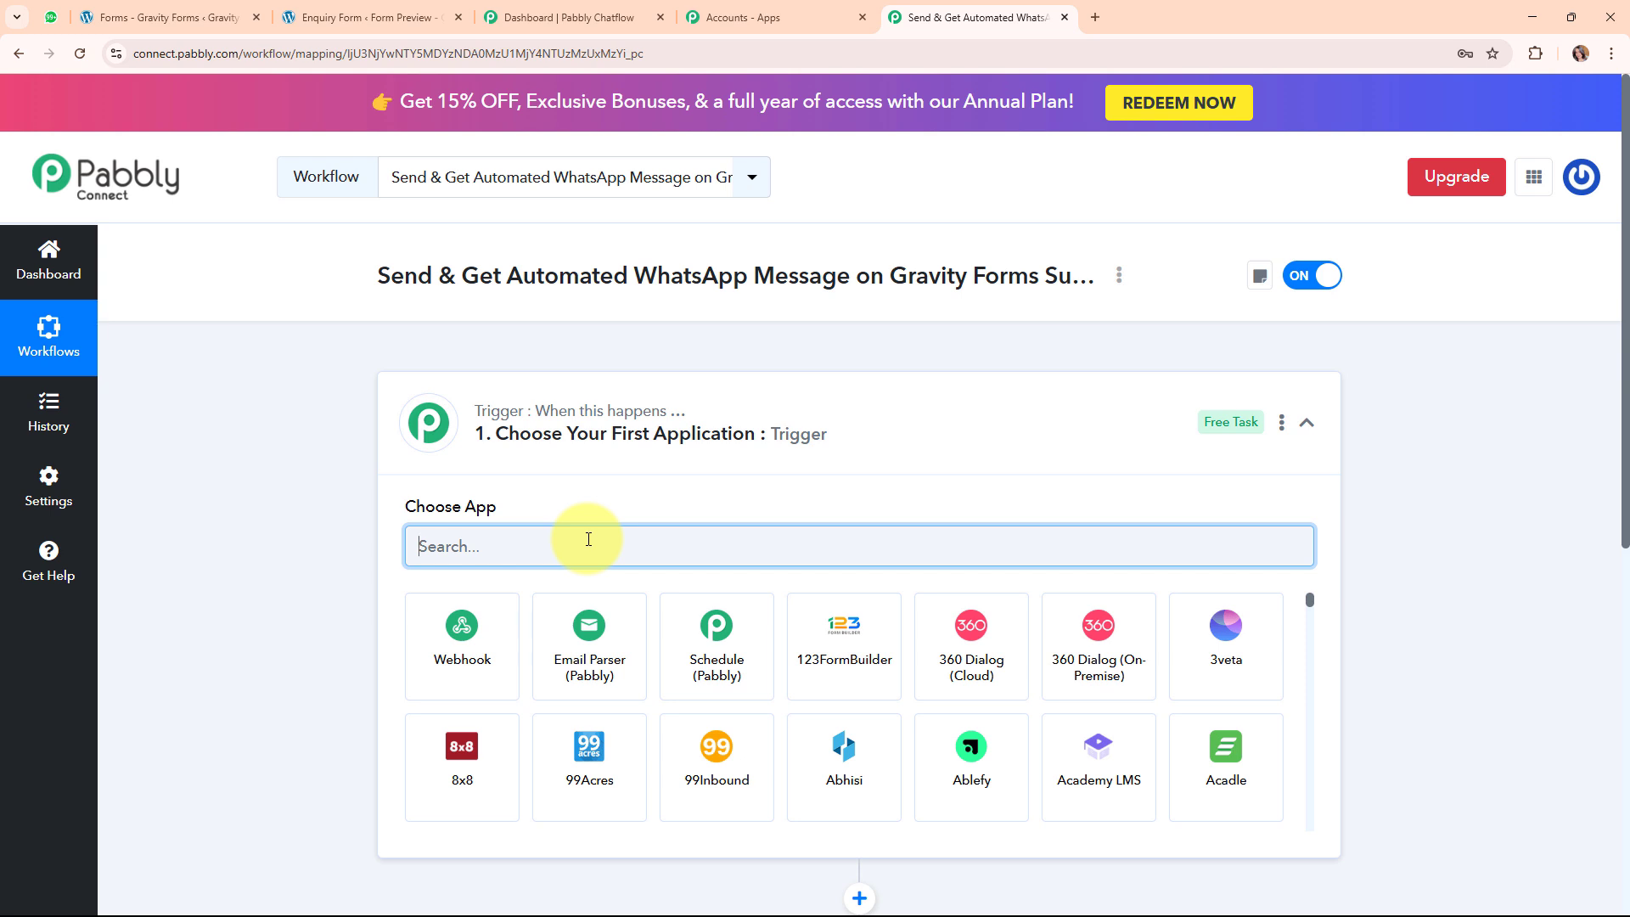
{"action": "type", "text": "grav"}
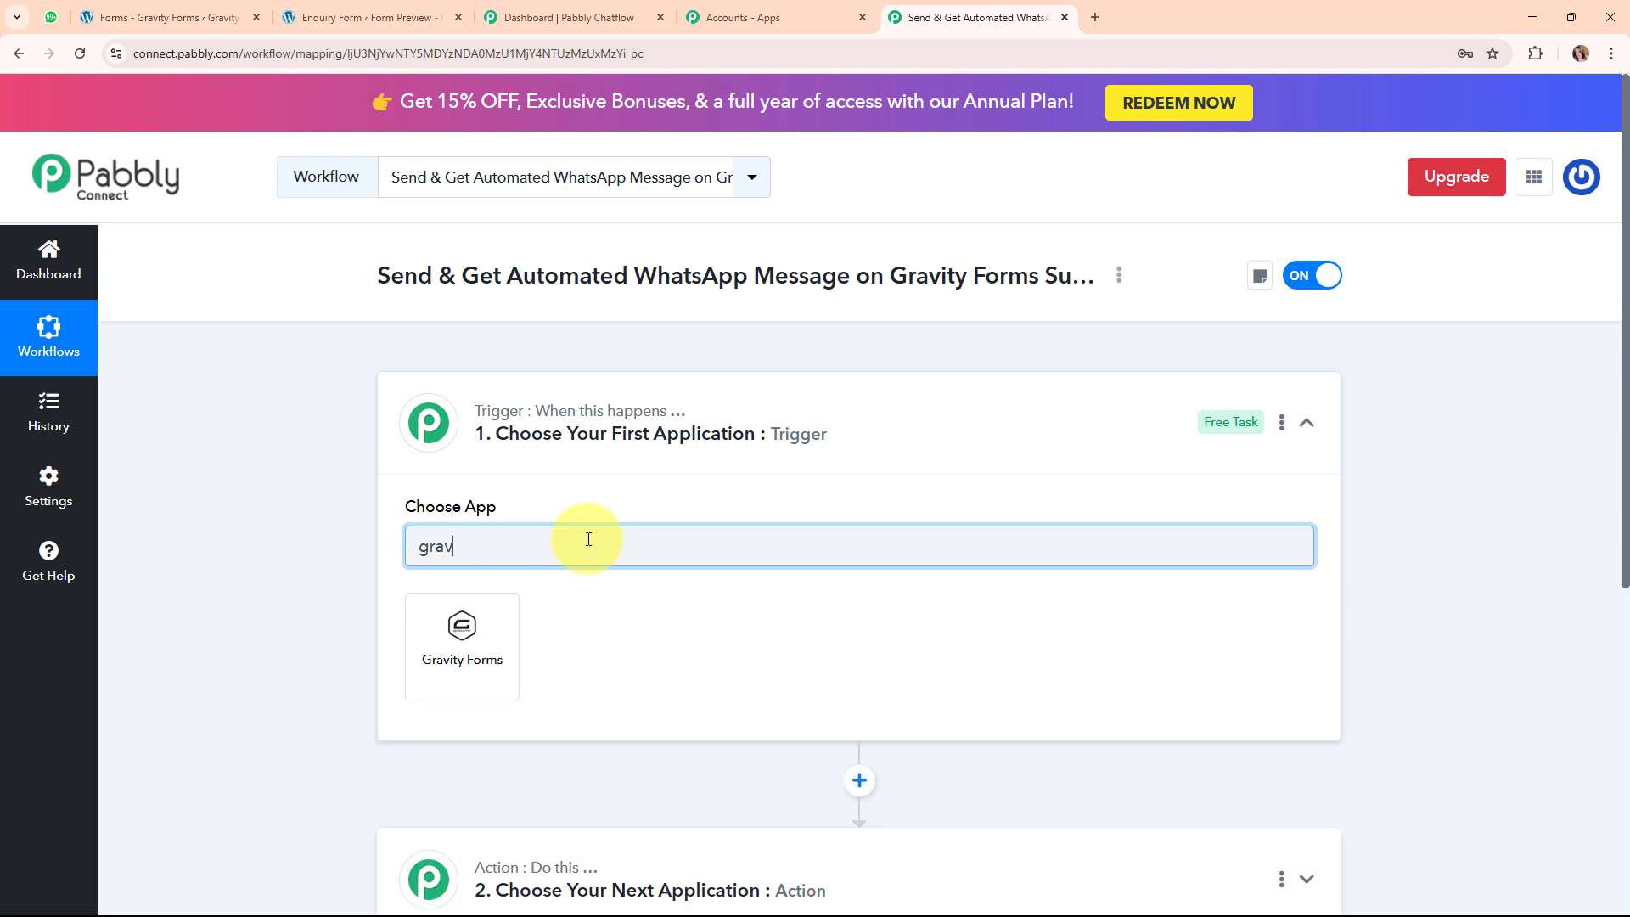
{"action": "left_click", "coordinate": [462, 666]}
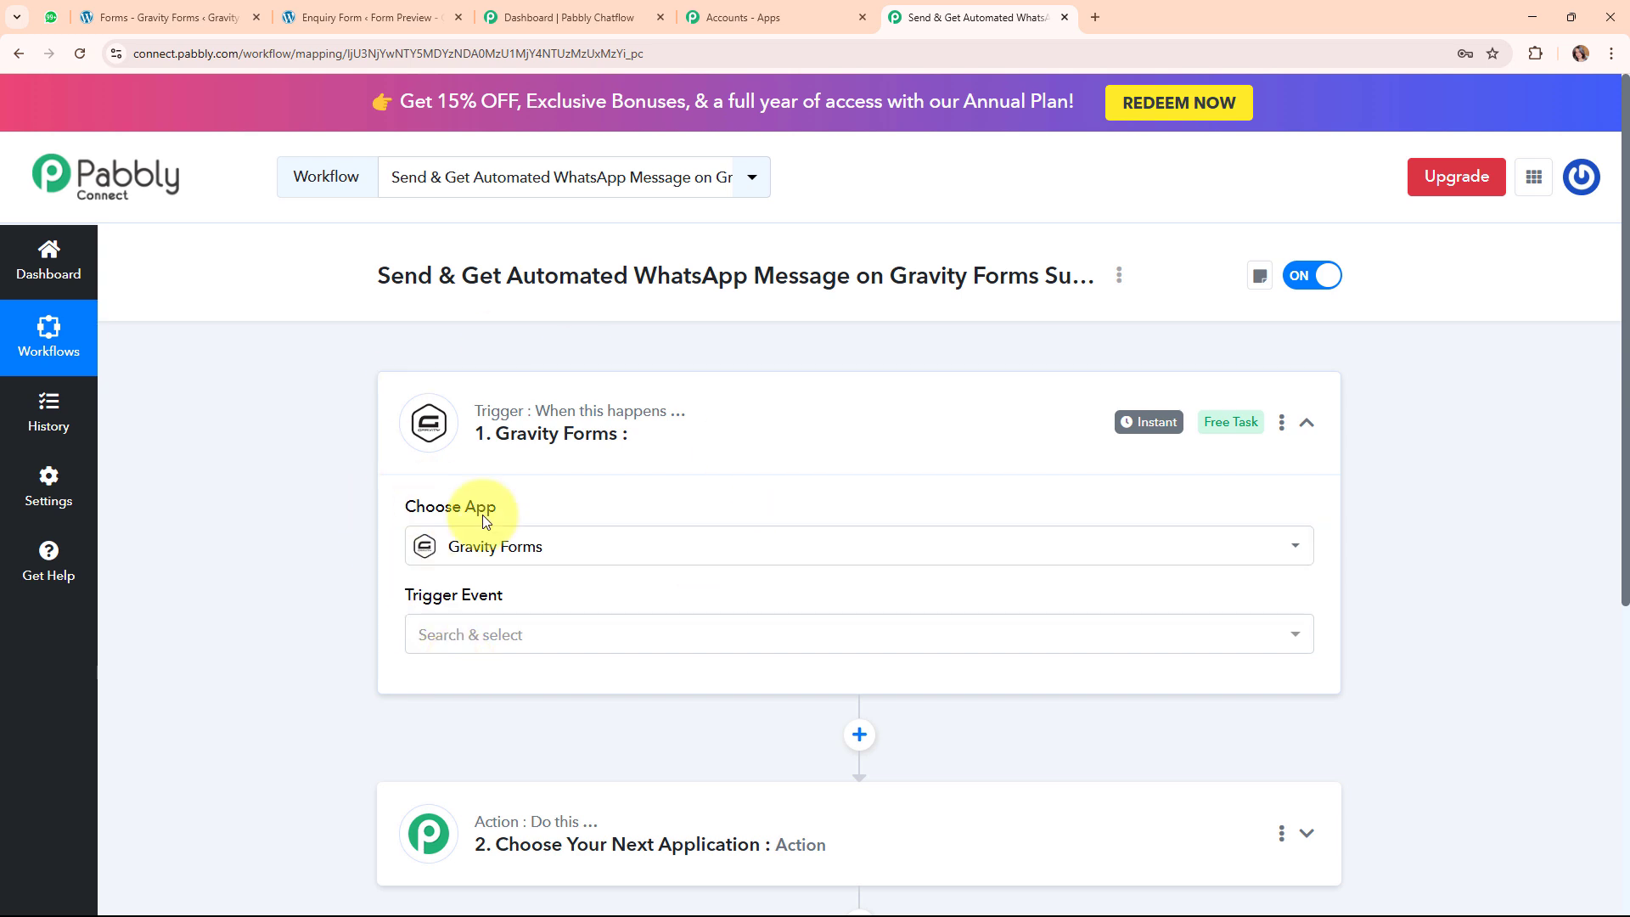
Set the trigger event to New Response and copy the webhook URL to await data.
{"action": "left_click", "coordinate": [574, 642]}
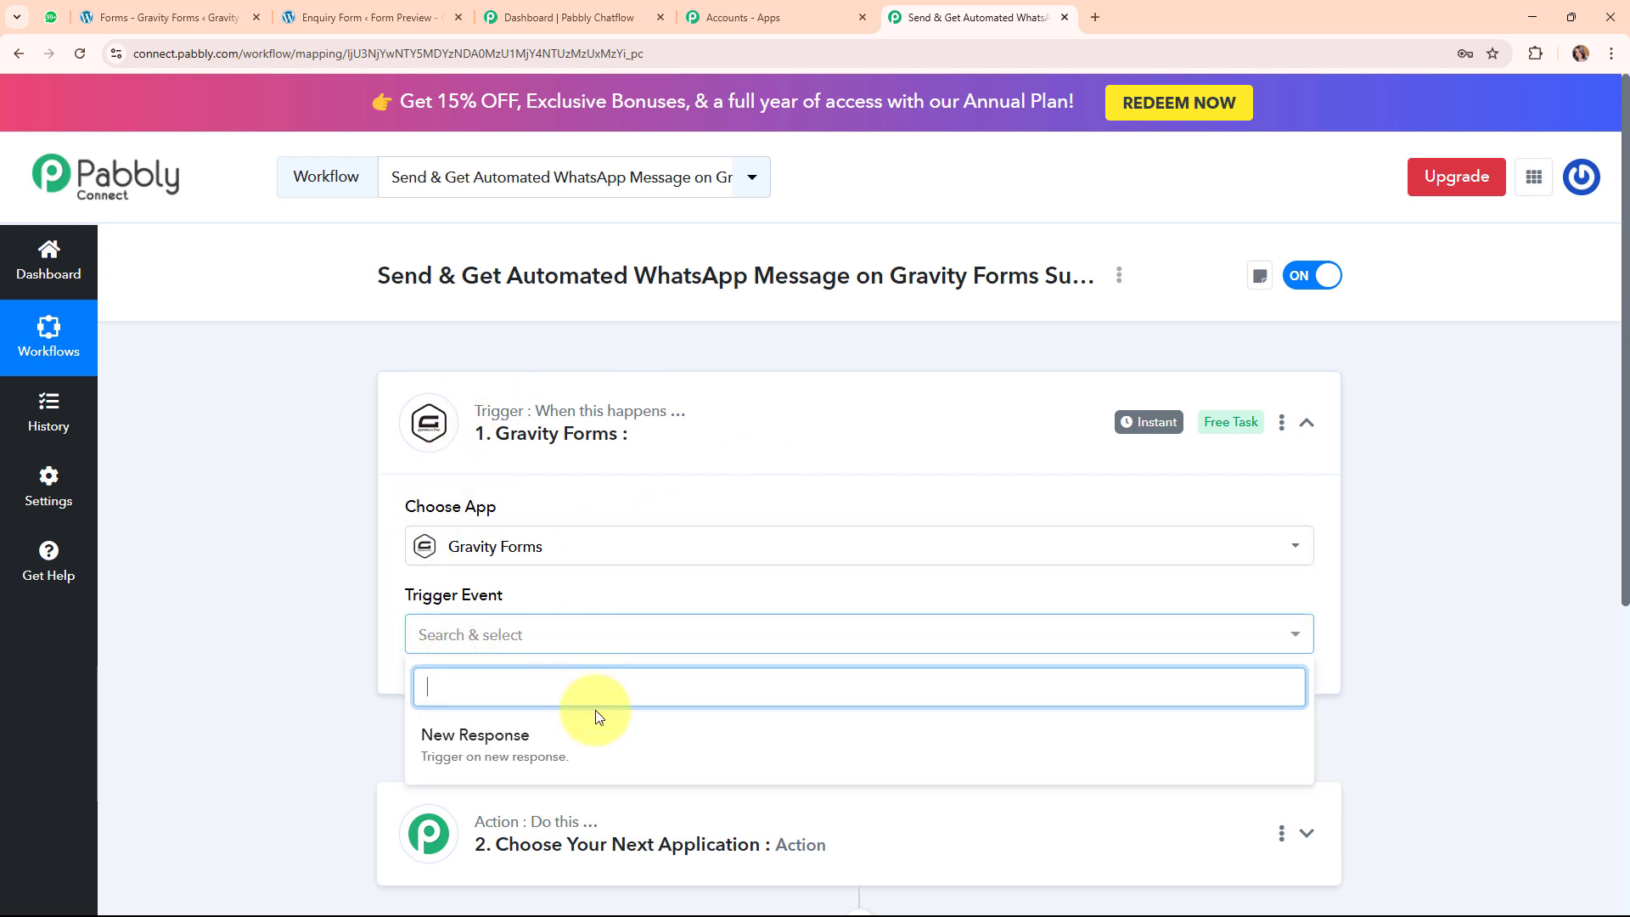
{"action": "left_click", "coordinate": [609, 751]}
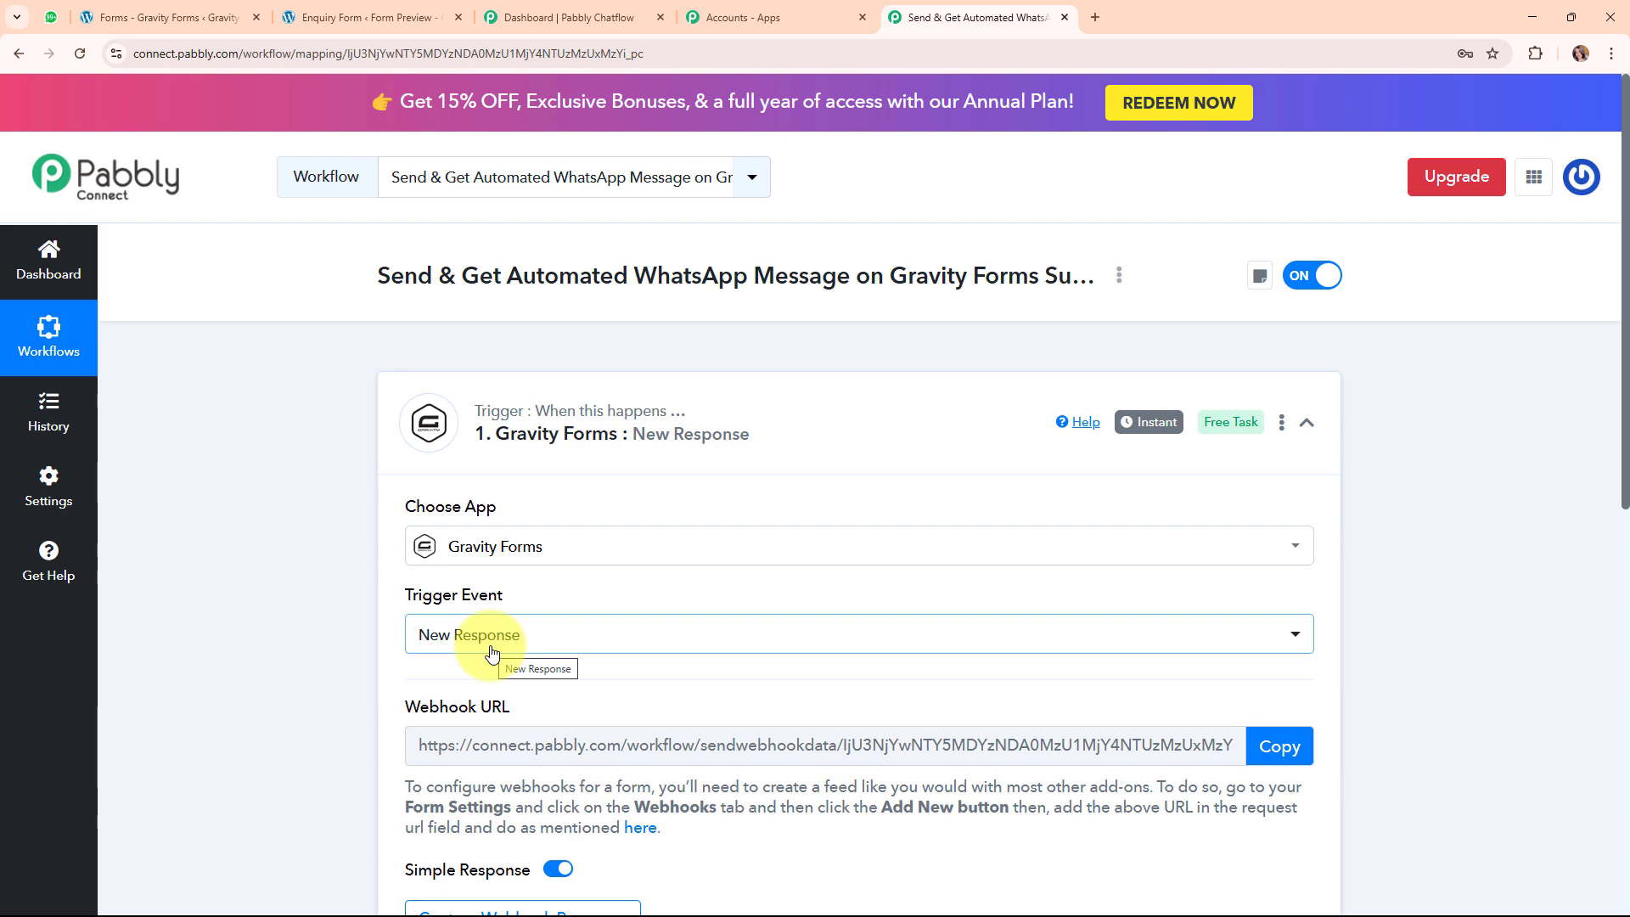
{"action": "left_click_drag", "start_coordinate": [382, 593], "coordinate": [990, 589]}
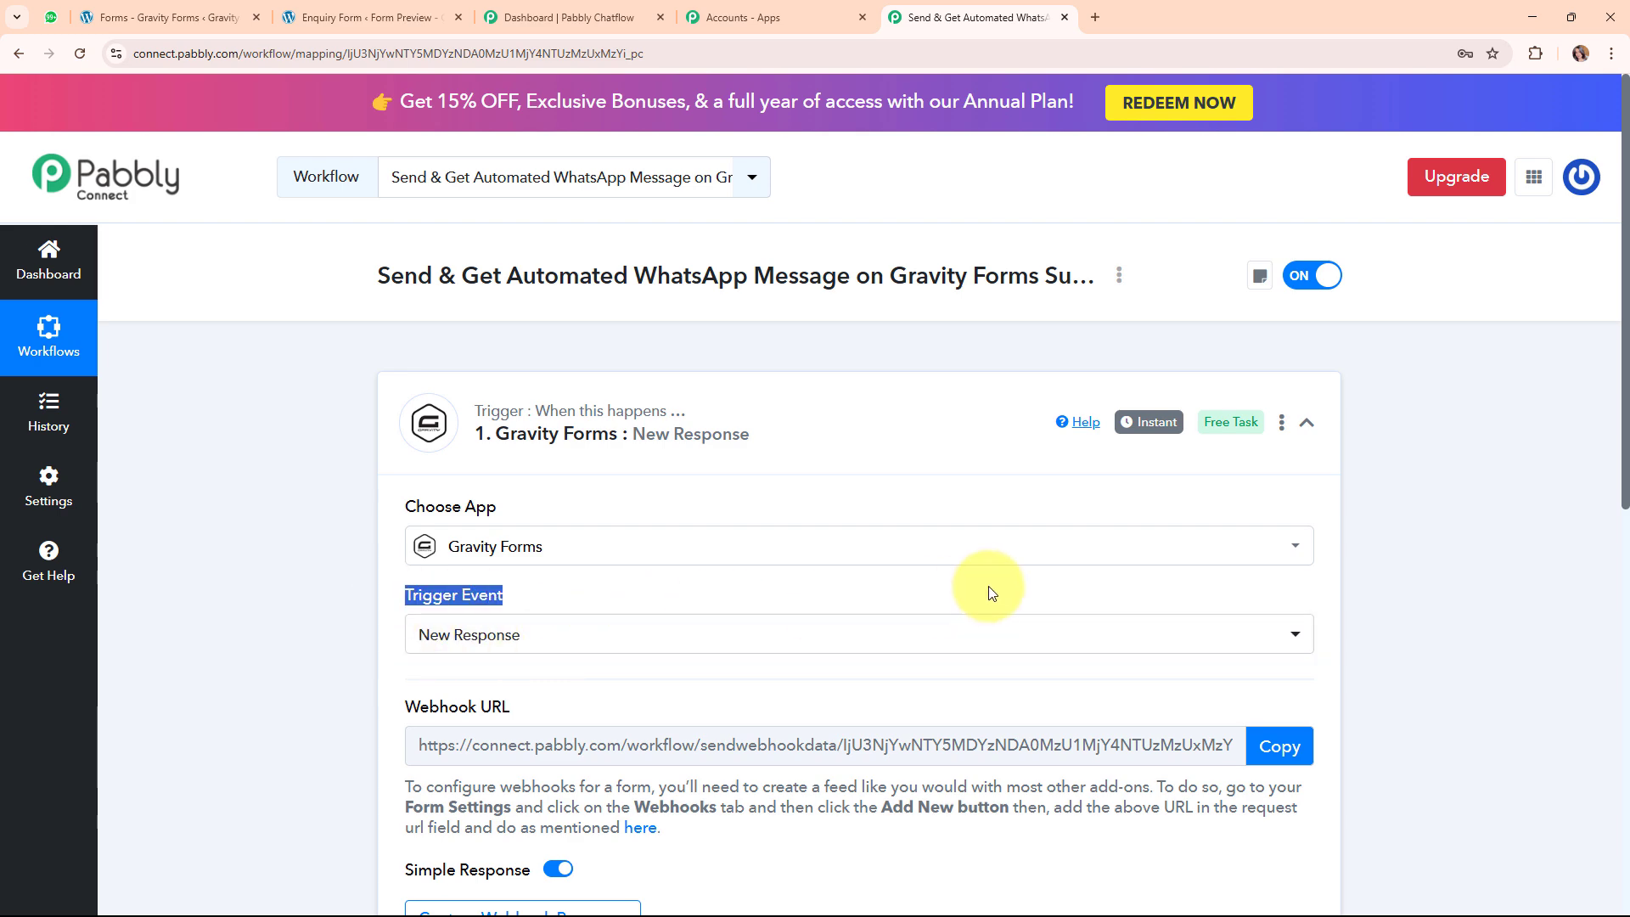
{"action": "scroll", "coordinate": [993, 586], "scroll_direction": "down", "scroll_amount": 3}
{"action": "left_click_drag", "start_coordinate": [375, 456], "coordinate": [701, 458]}
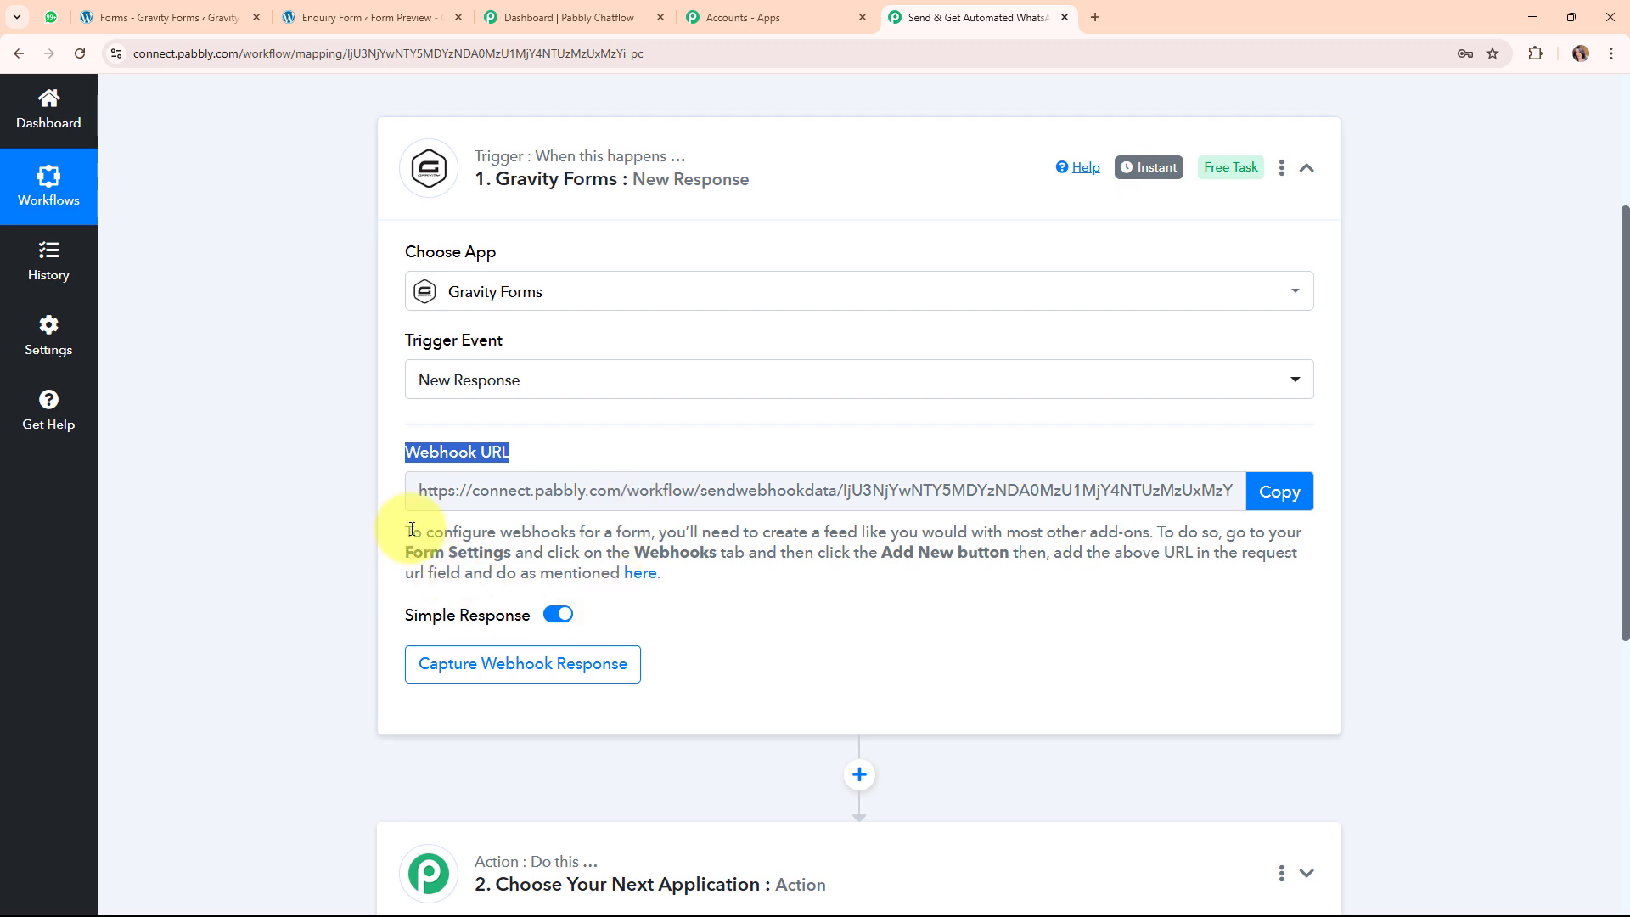
{"action": "left_click_drag", "start_coordinate": [406, 534], "coordinate": [911, 619]}
{"action": "left_click", "coordinate": [1308, 485]}
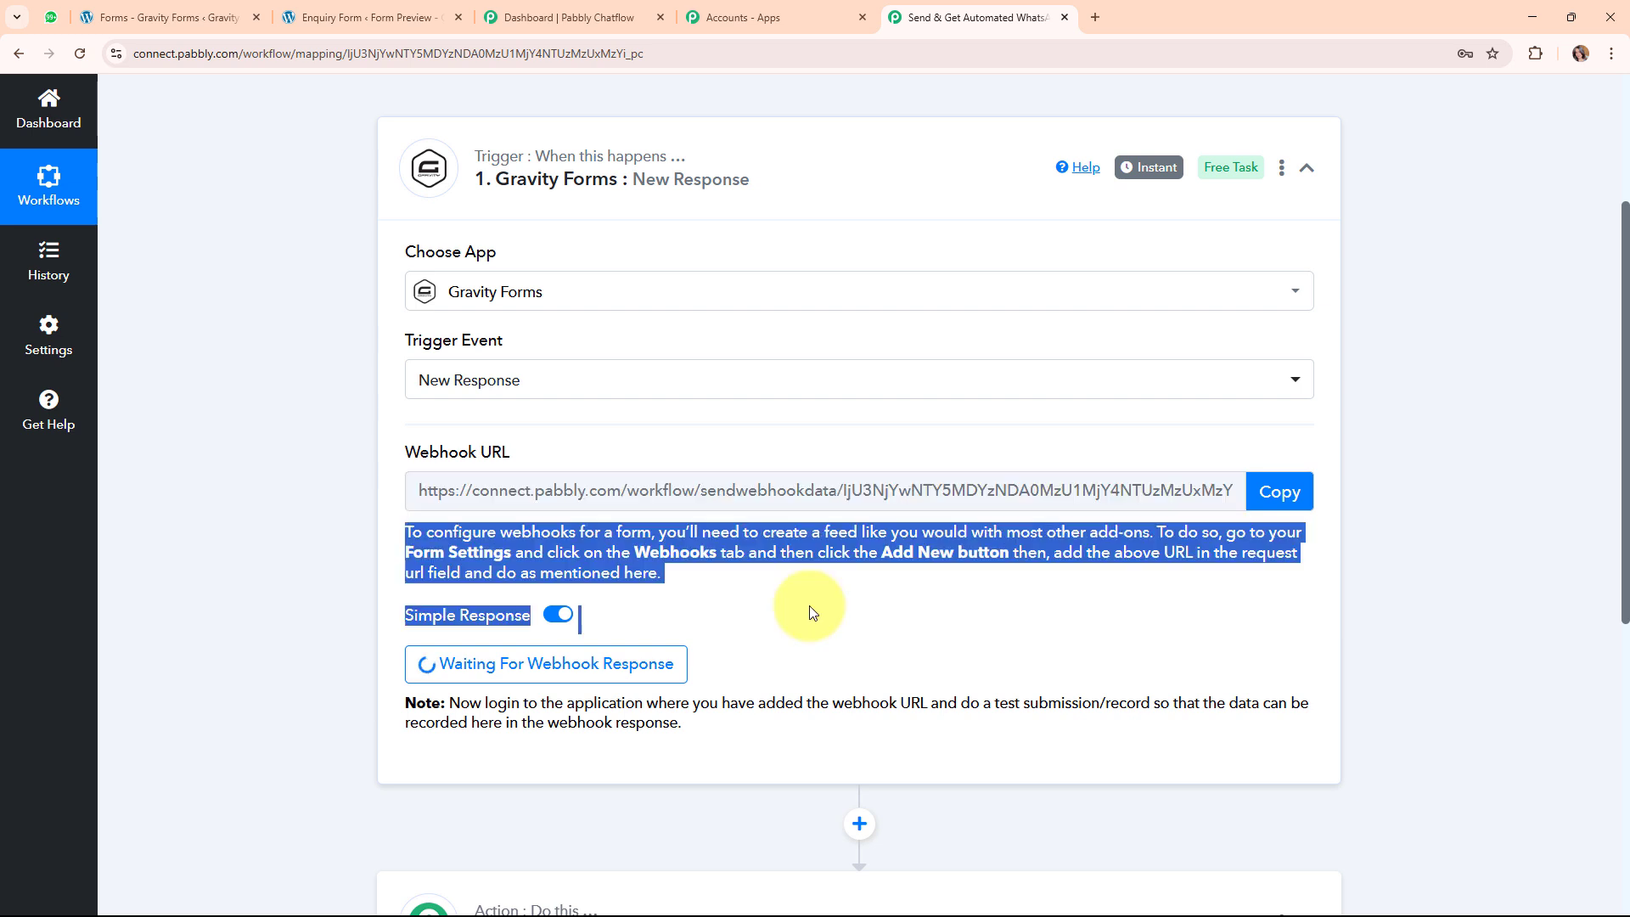
{"action": "left_click", "coordinate": [119, 10]}
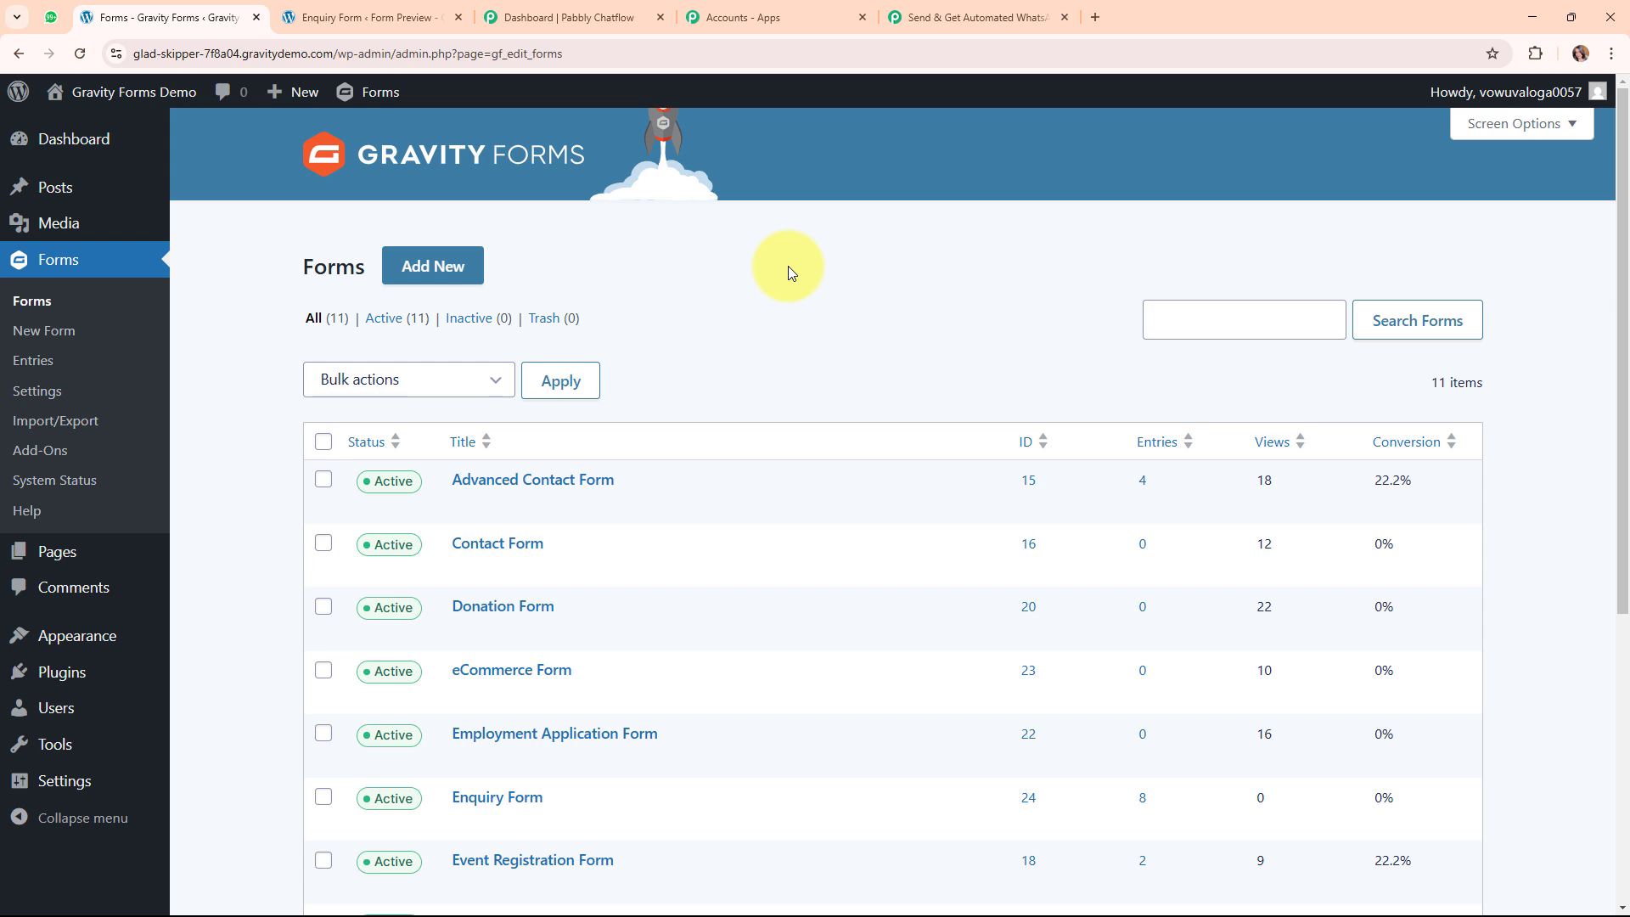
Open the Enquiry Form and go to its Settings > Webhooks page.
{"action": "scroll", "coordinate": [848, 394], "scroll_direction": "down", "scroll_amount": 2}
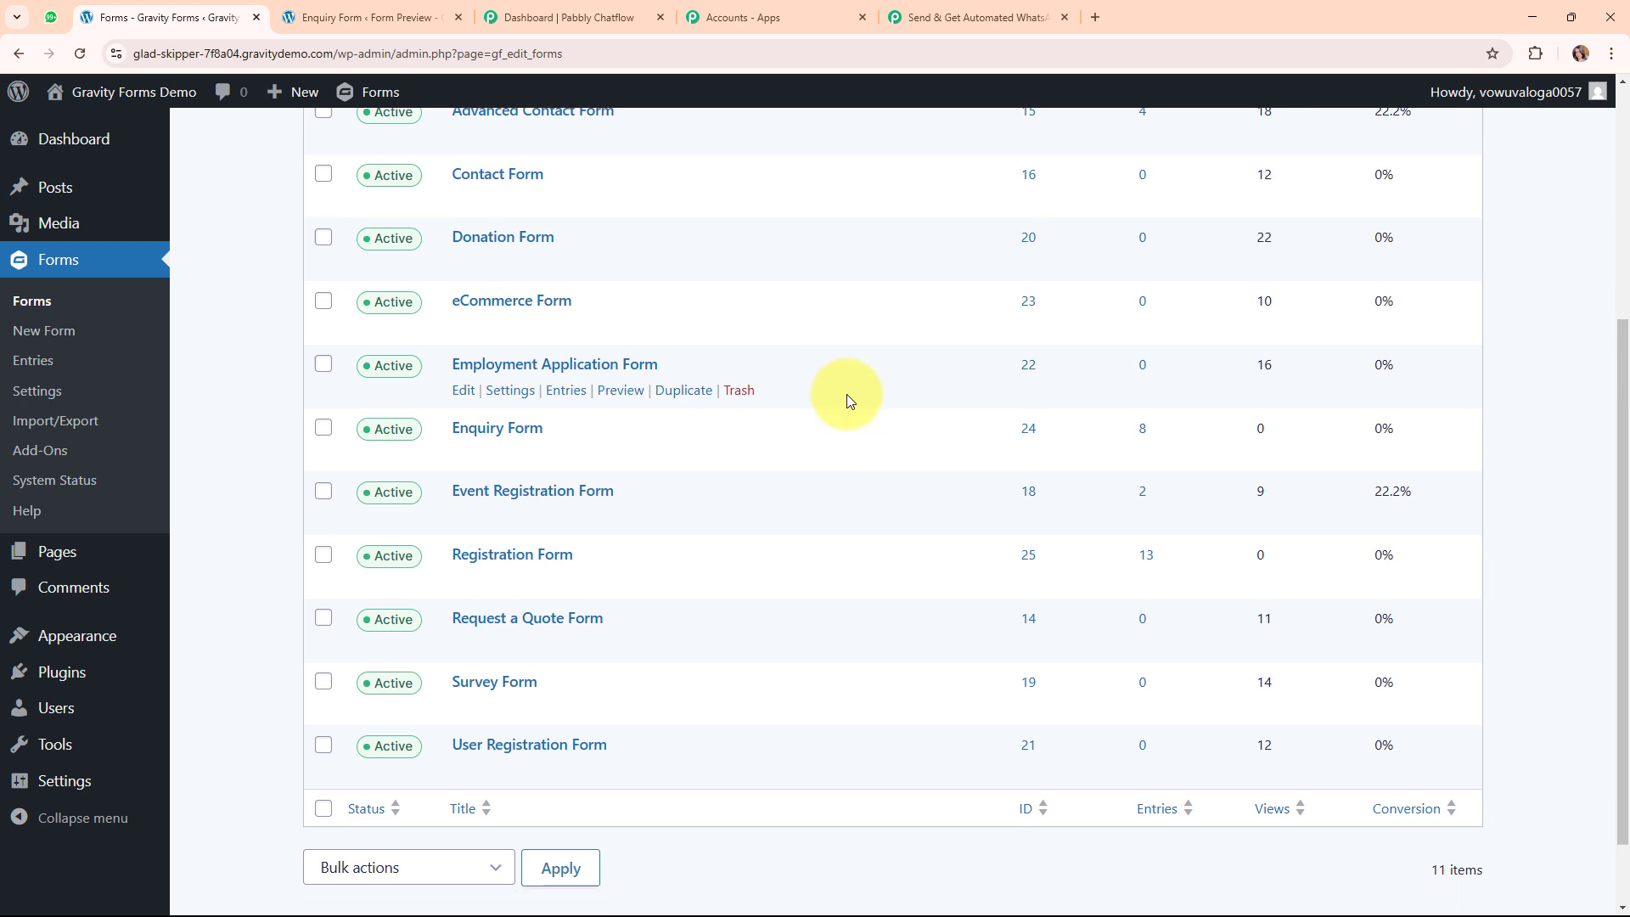
{"action": "scroll", "coordinate": [862, 378], "scroll_direction": "up", "scroll_amount": 5}
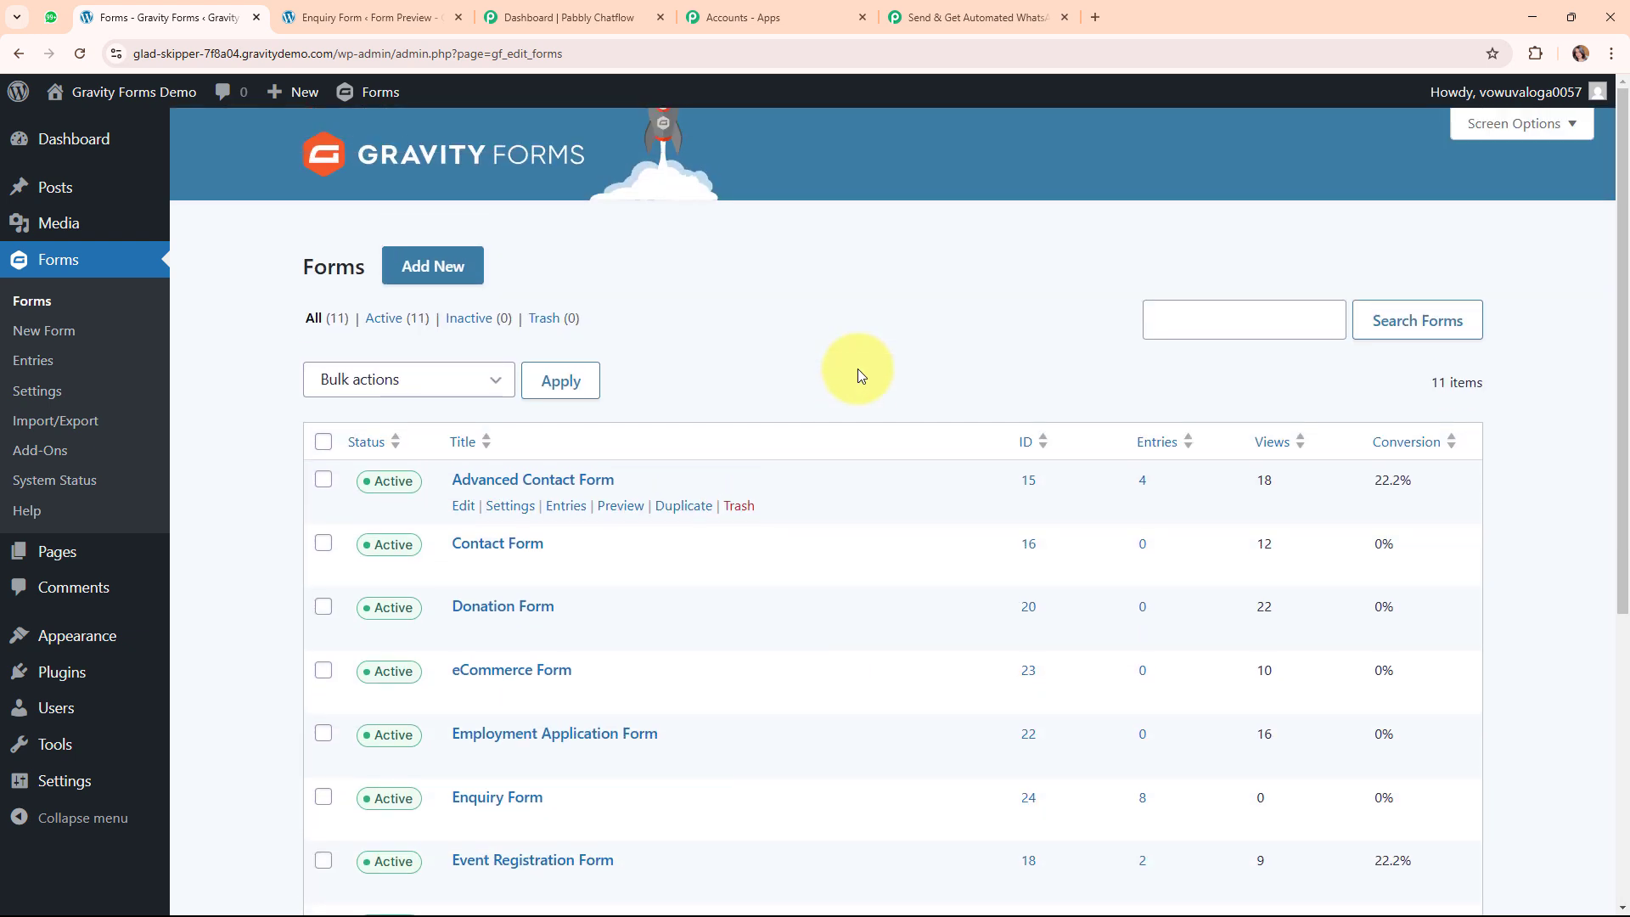
{"action": "scroll", "coordinate": [901, 472], "scroll_direction": "down", "scroll_amount": 3}
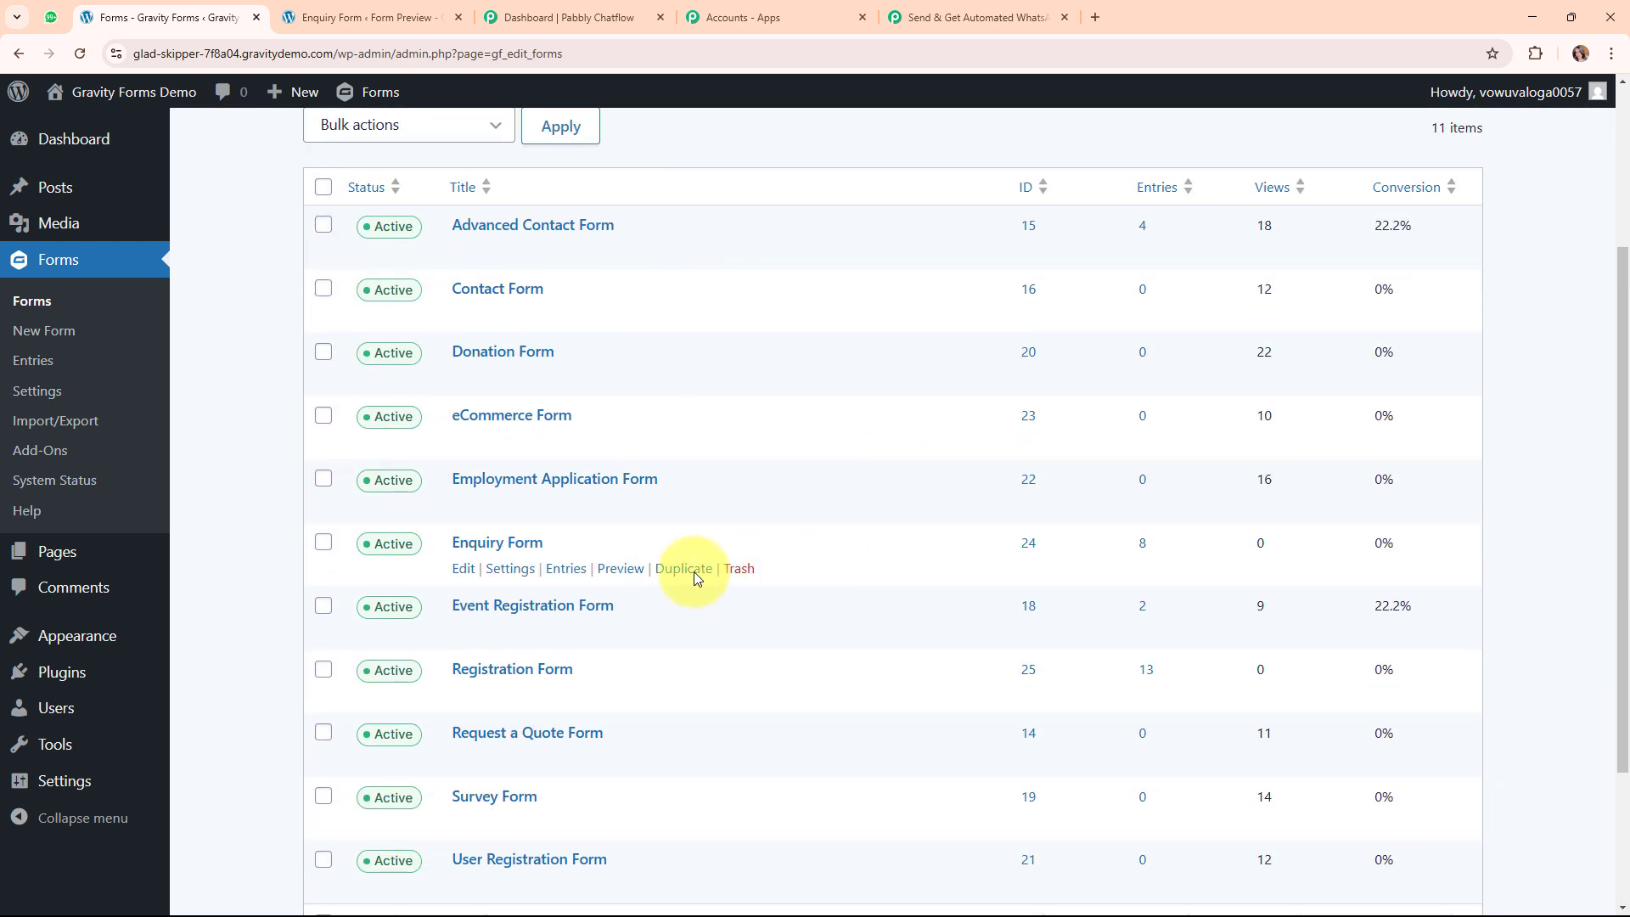
{"action": "left_click", "coordinate": [478, 550]}
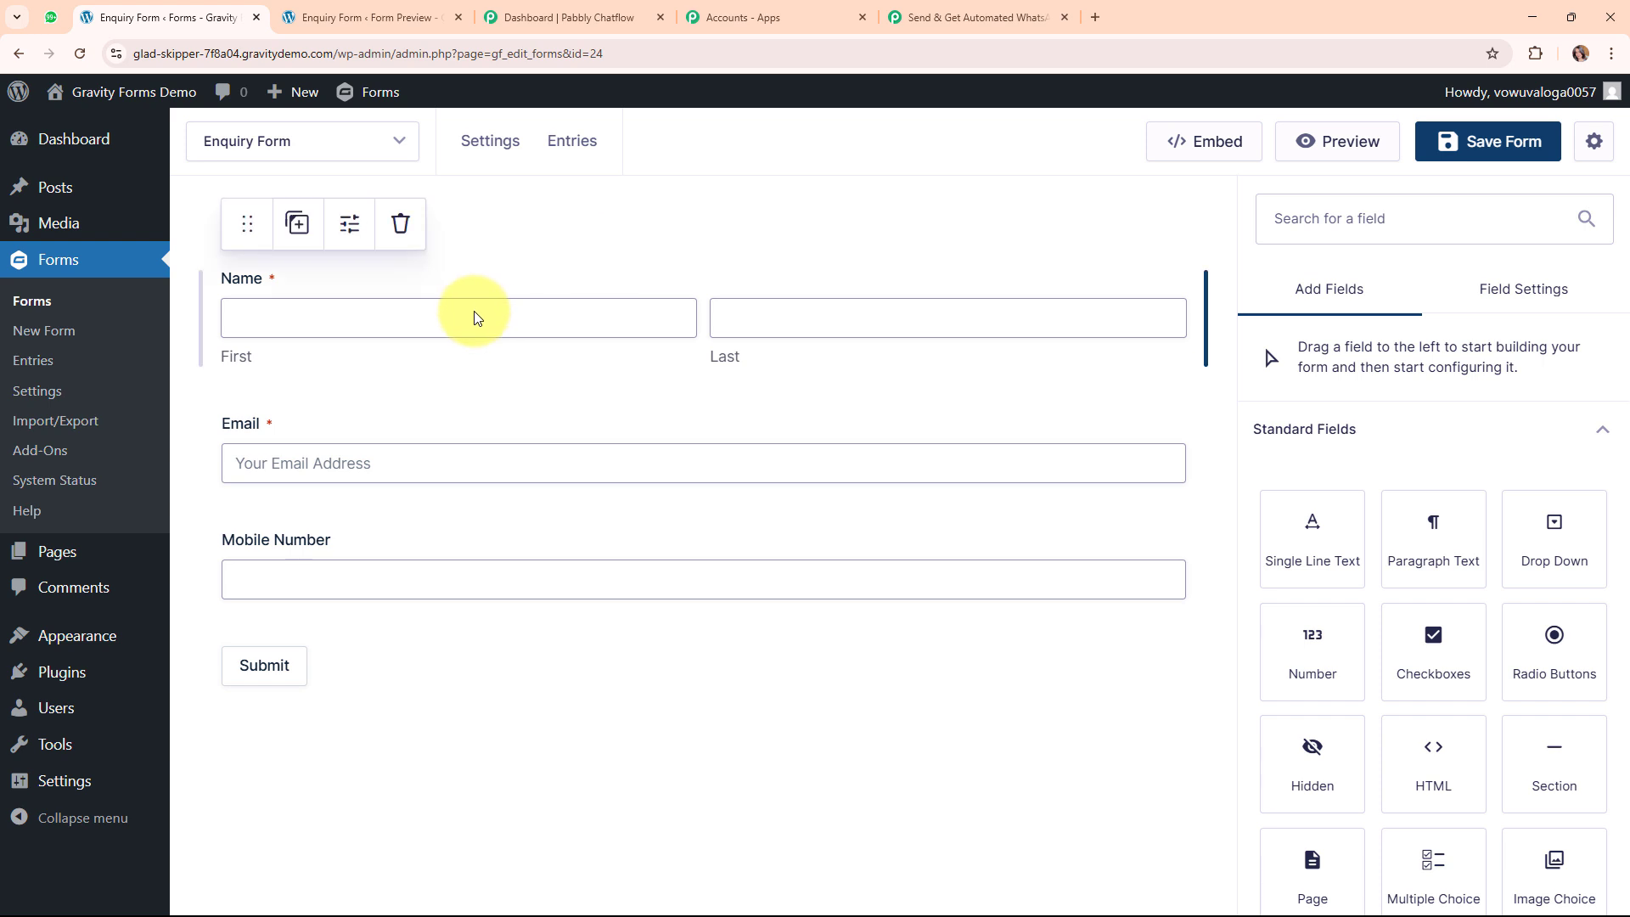
{"action": "mouse_move", "coordinate": [489, 142]}
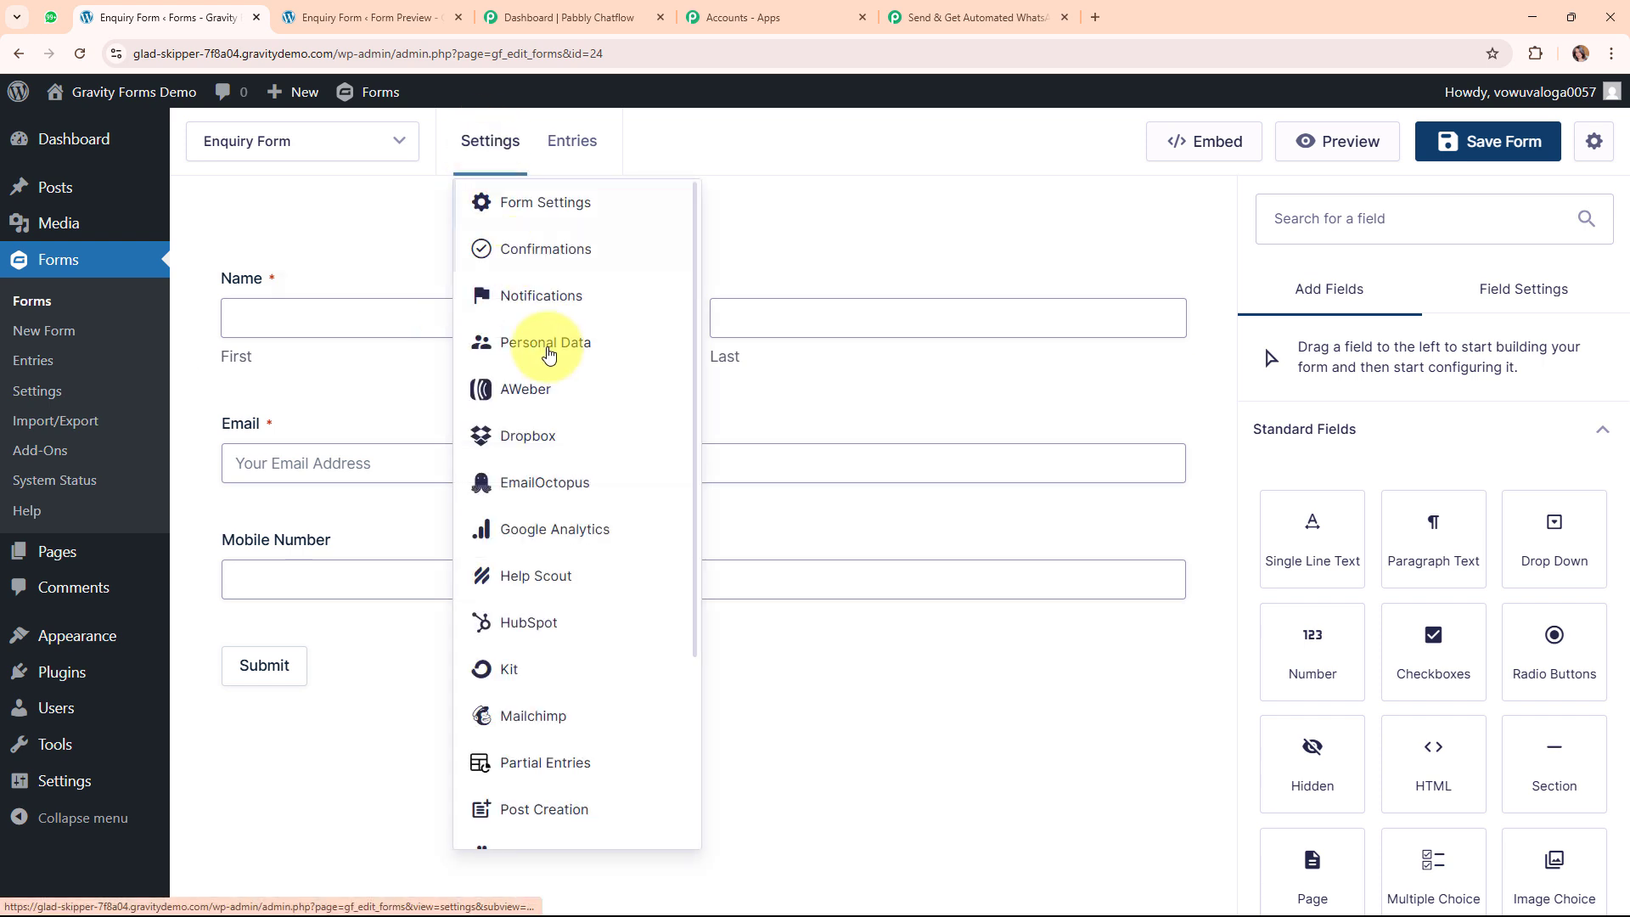
{"action": "scroll", "coordinate": [593, 462], "scroll_direction": "down", "scroll_amount": 3}
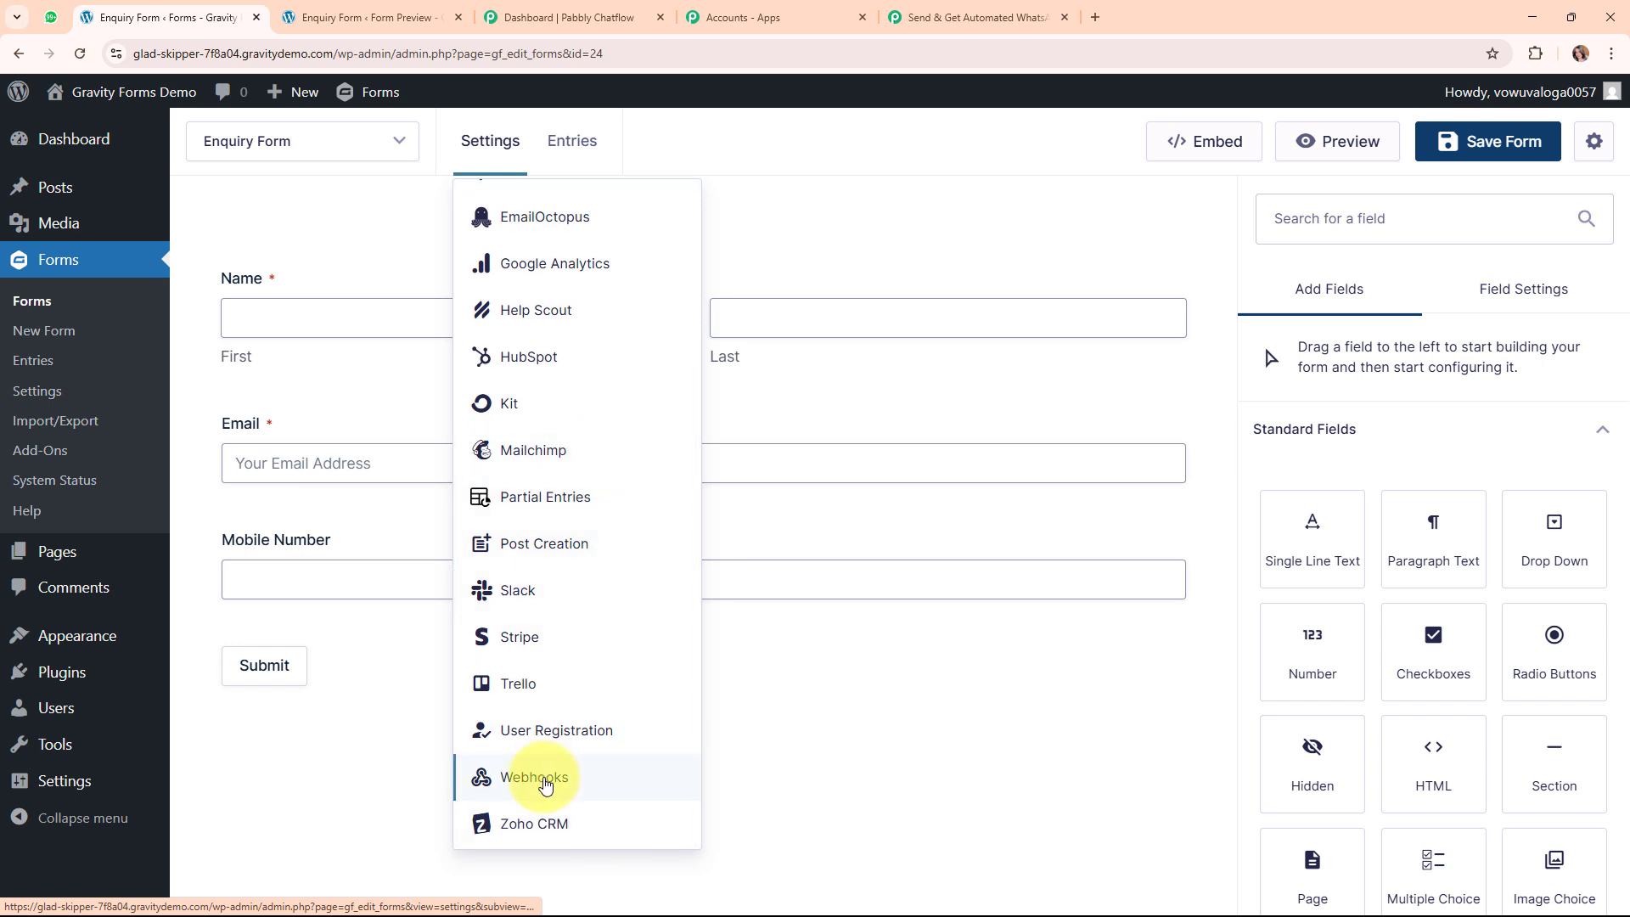
{"action": "left_click", "coordinate": [551, 774]}
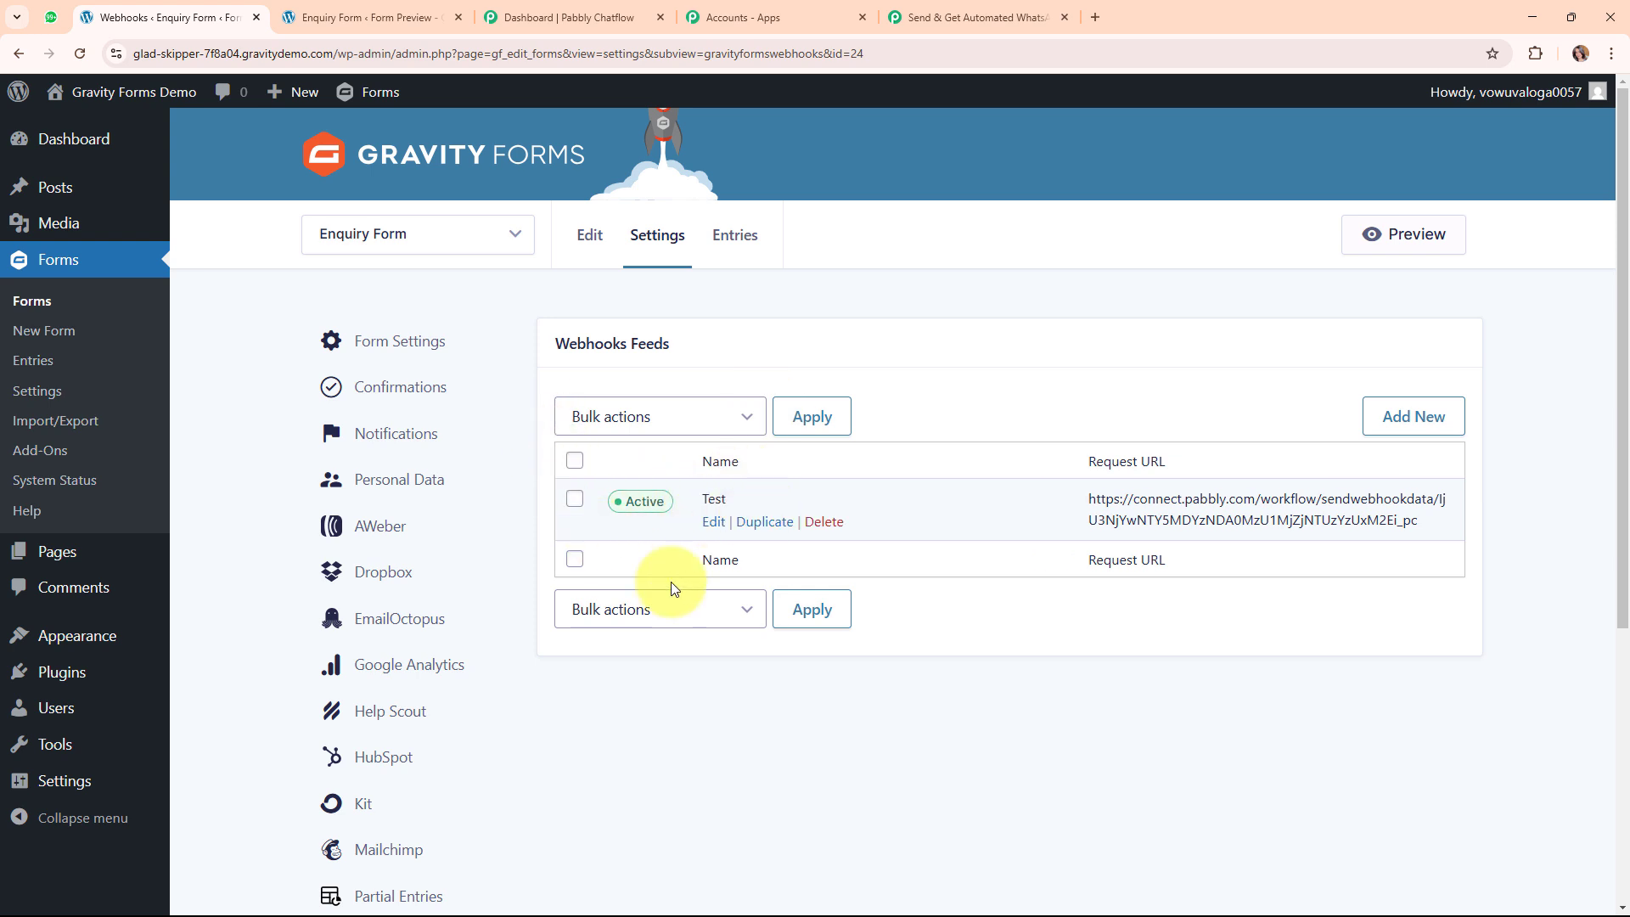
Add a webhook feed named 'New Form Submission' with the Pabbly Connect URL as Request URL.
{"action": "left_click", "coordinate": [1421, 413]}
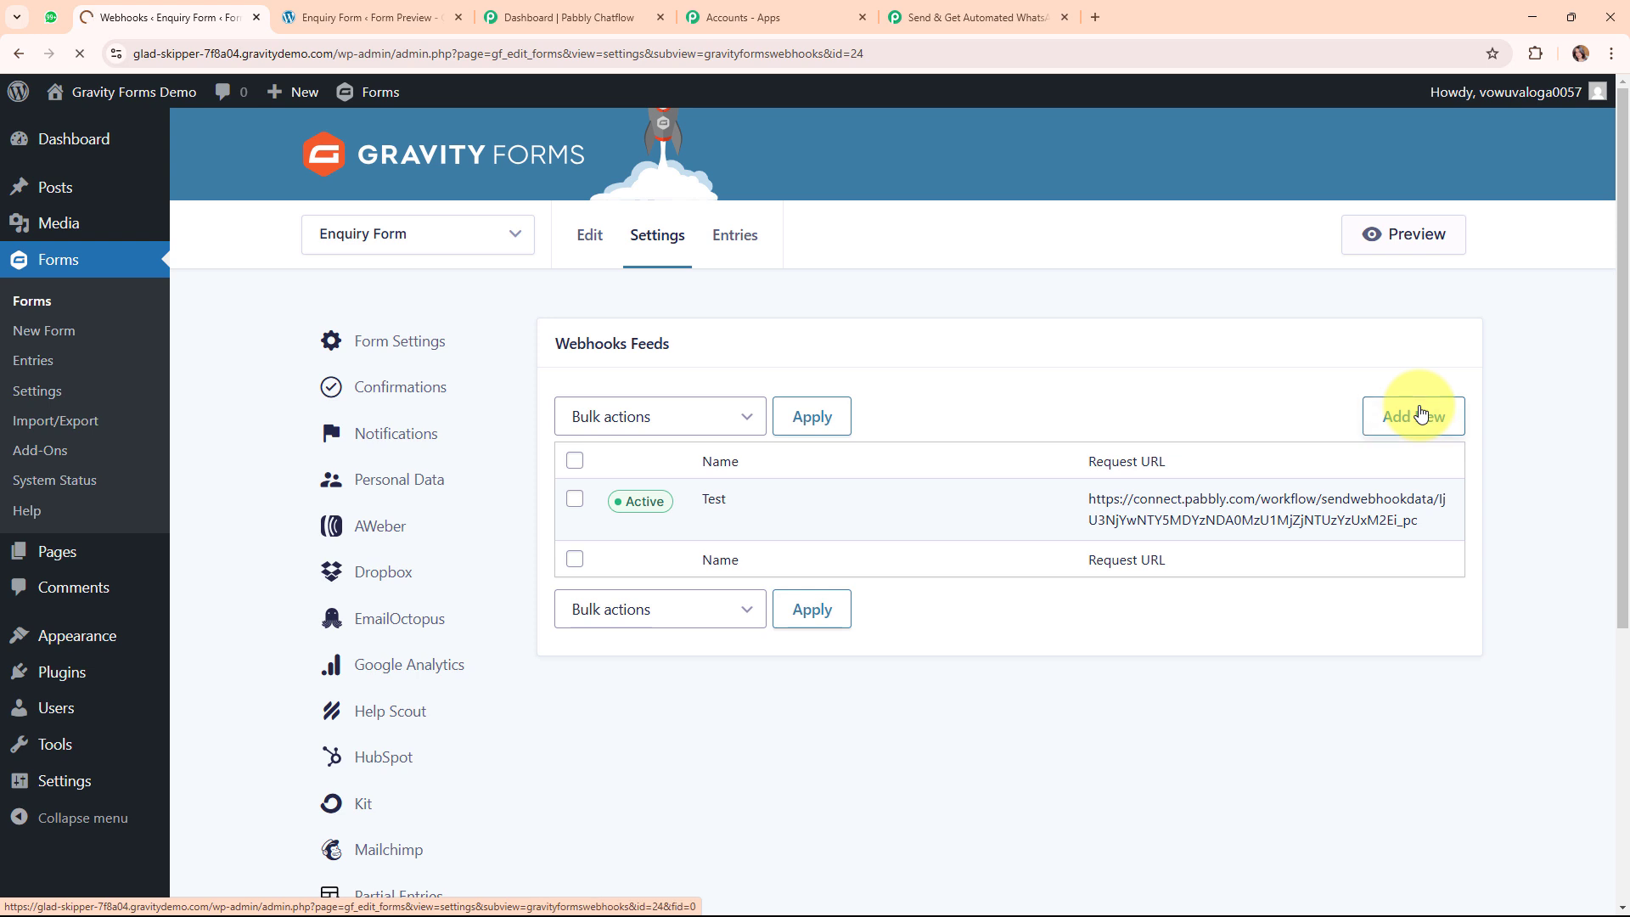
{"action": "left_click_drag", "start_coordinate": [772, 390], "coordinate": [454, 389]}
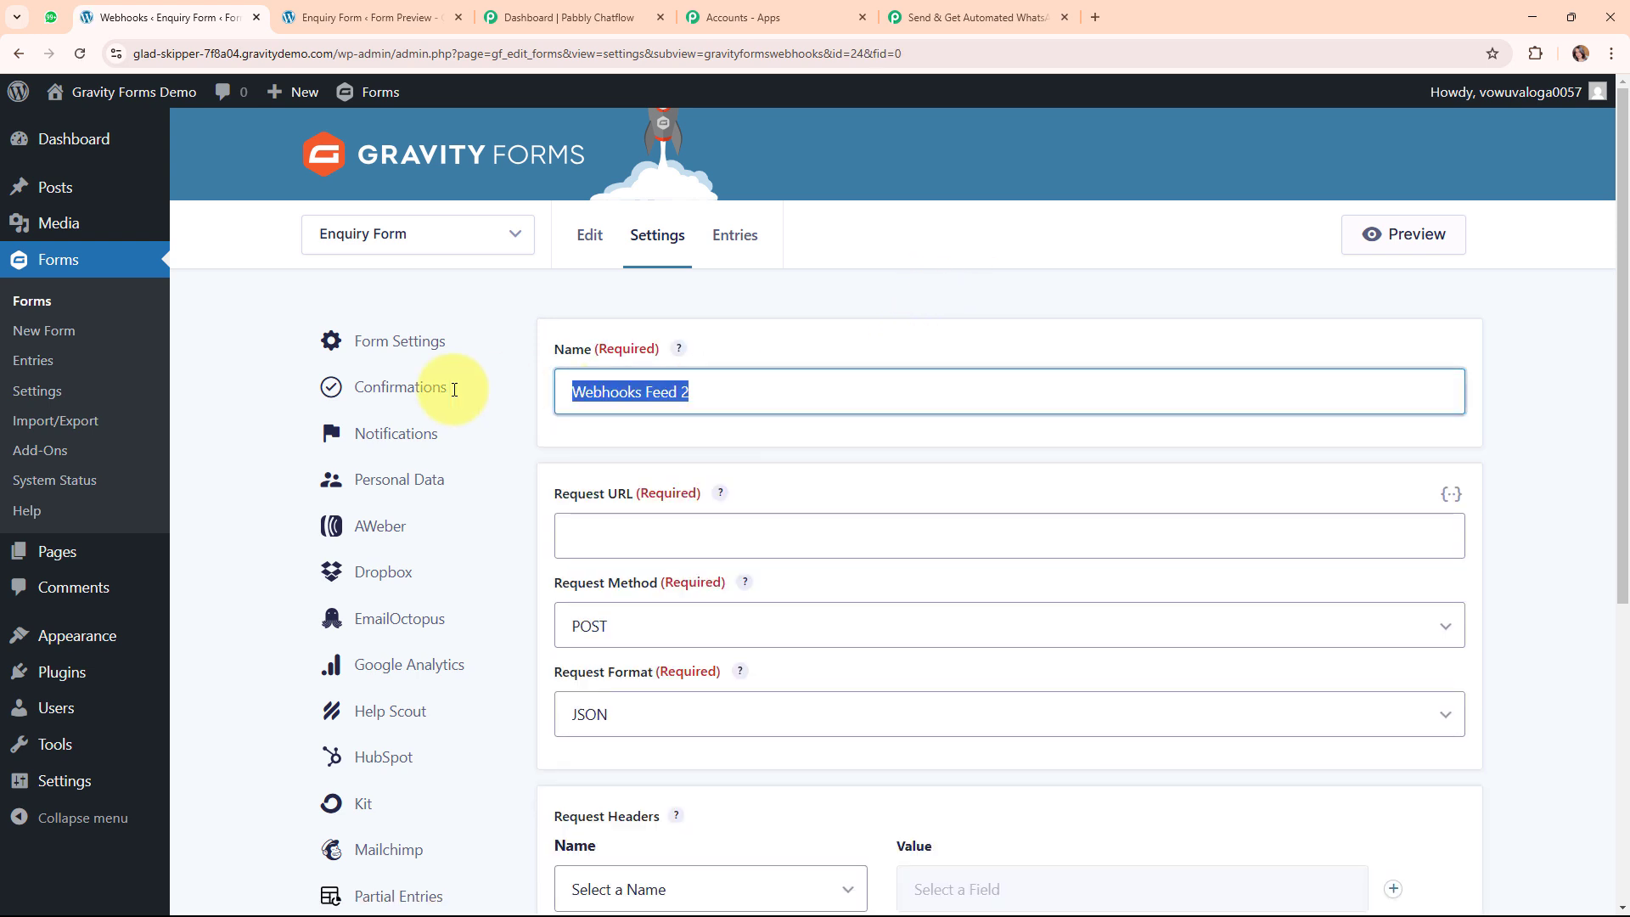
{"action": "key", "text": "BackSpace"}
{"action": "type", "text": "N"}
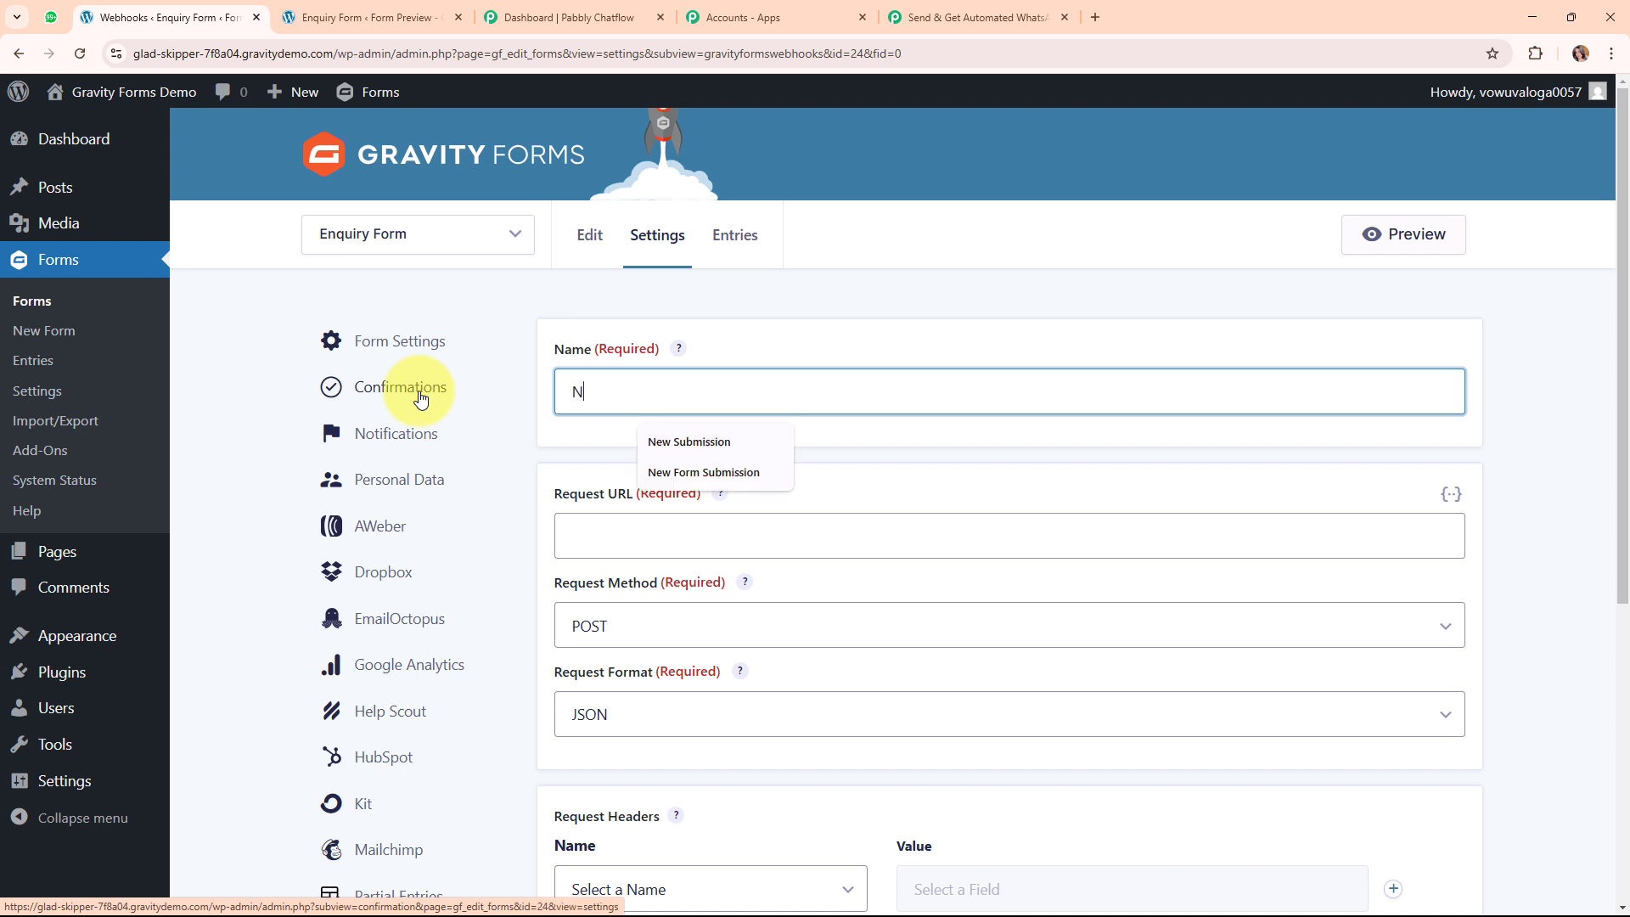
{"action": "type", "text": "ew Form Submission"}
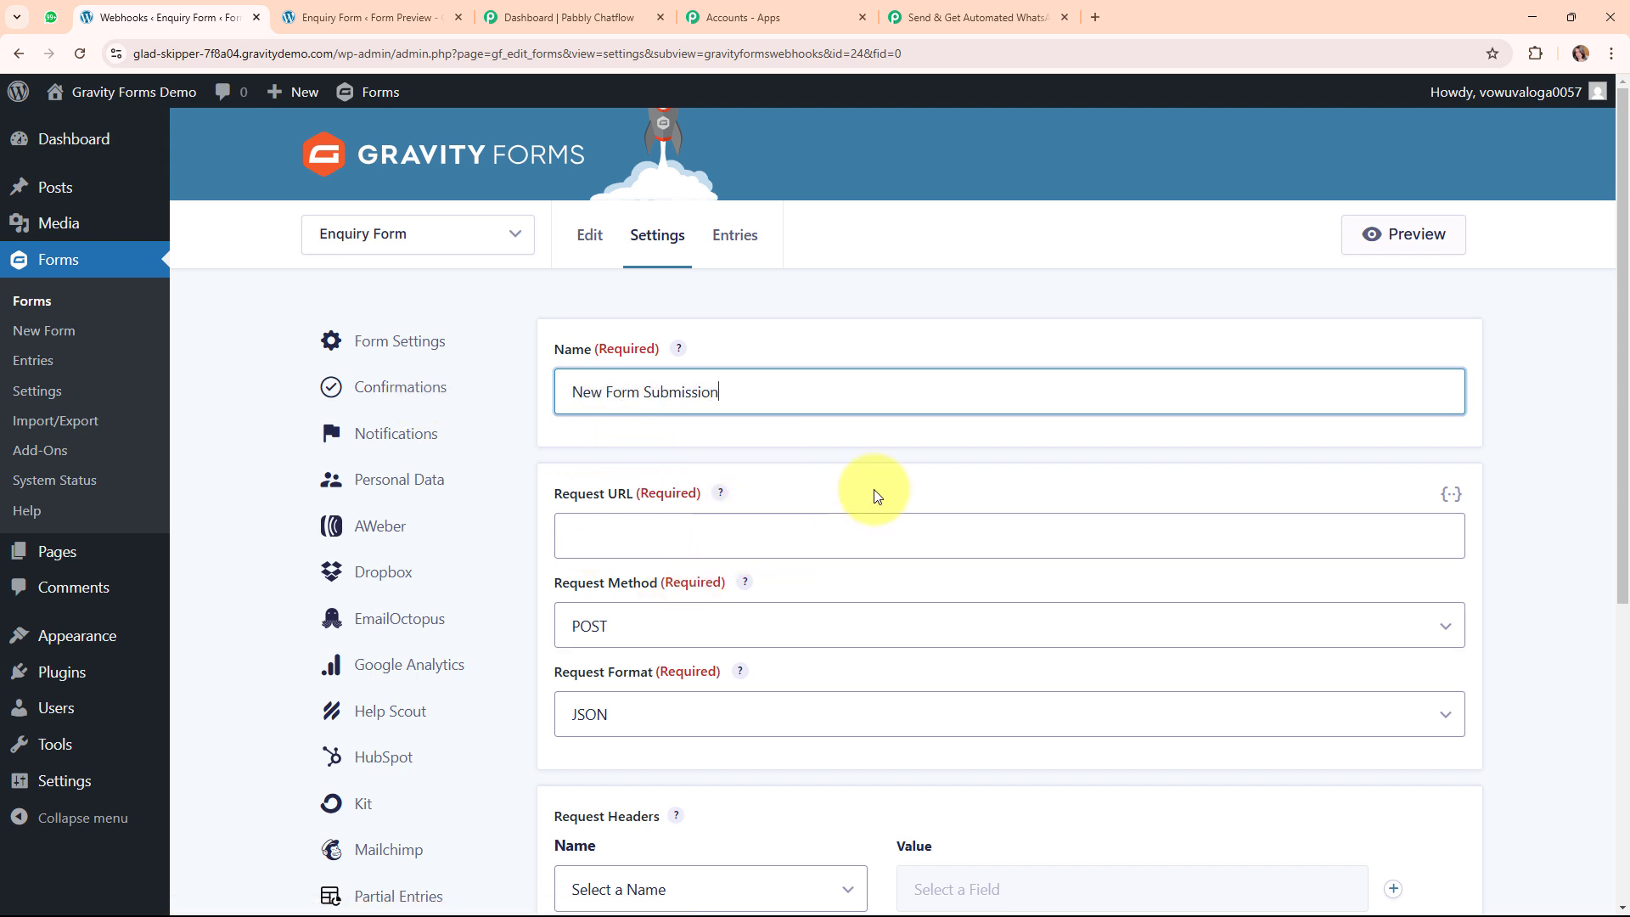
{"action": "scroll", "coordinate": [878, 496], "scroll_direction": "down", "scroll_amount": 1}
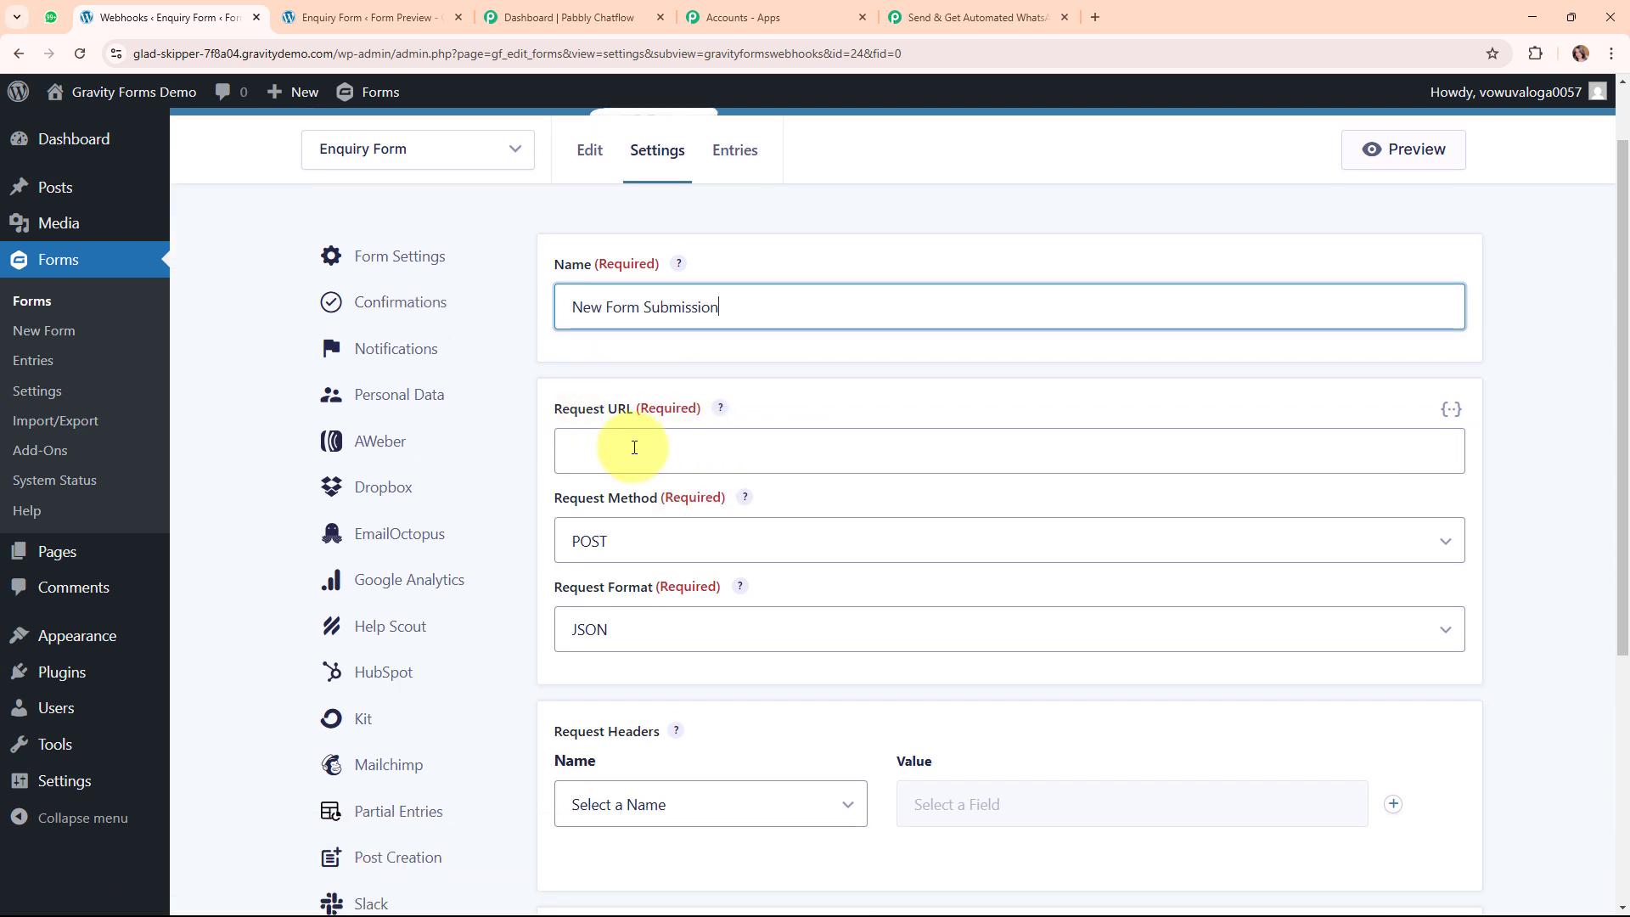
{"action": "left_click", "coordinate": [634, 448]}
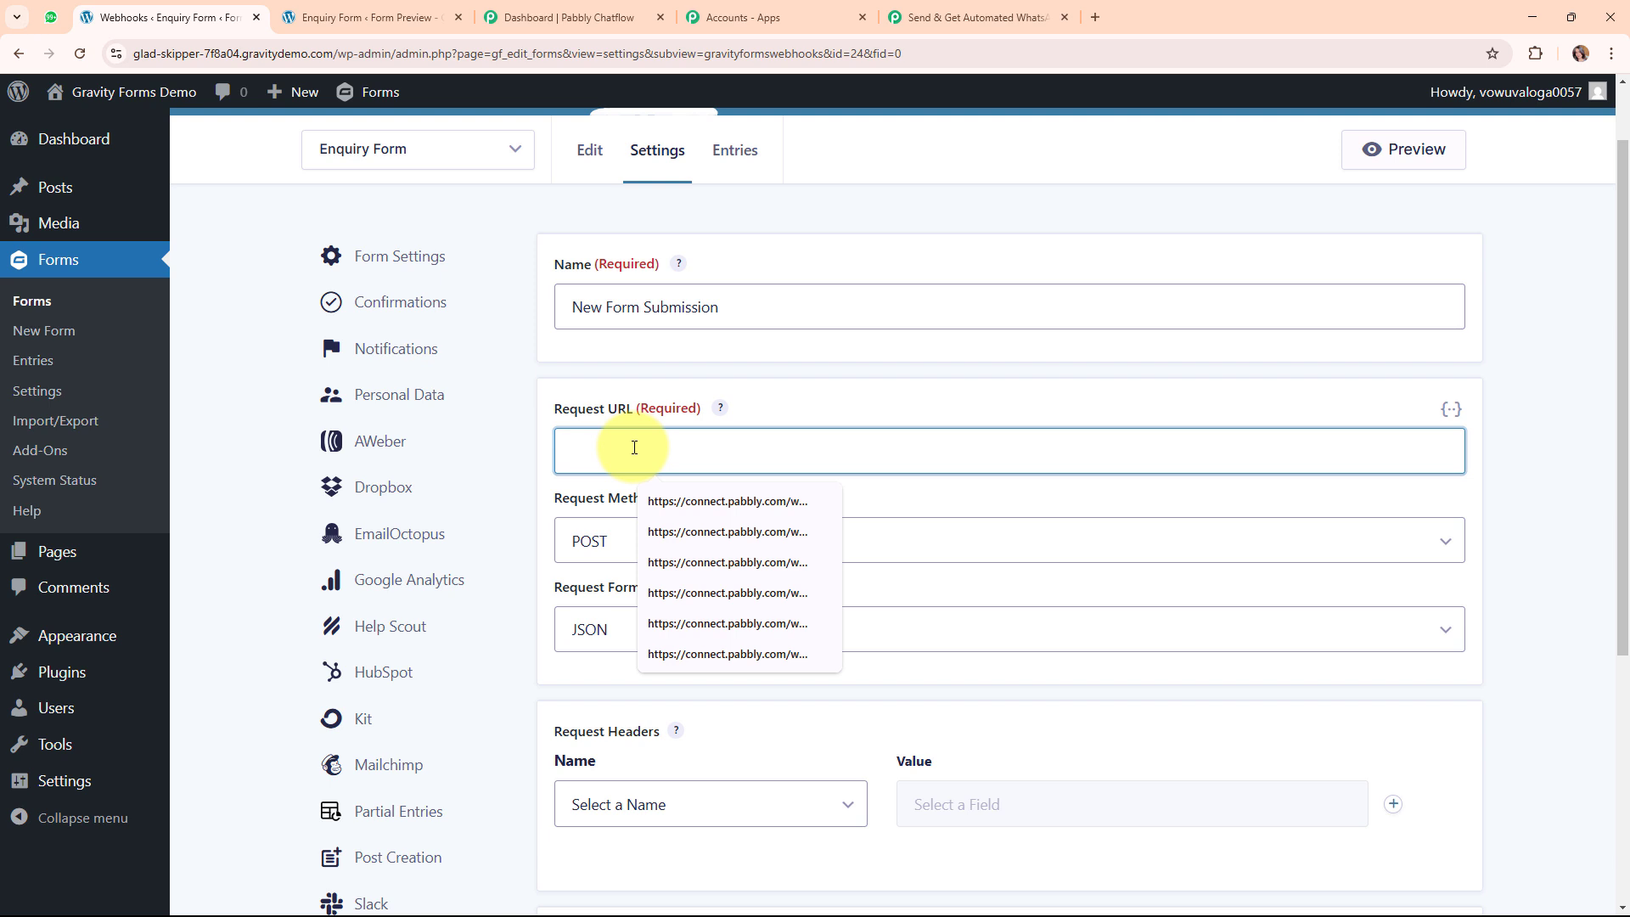
{"action": "key", "text": "ctrl+v"}
Keep the request method POST and format JSON, and save the feed settings.
{"action": "scroll", "coordinate": [934, 518], "scroll_direction": "down", "scroll_amount": 2}
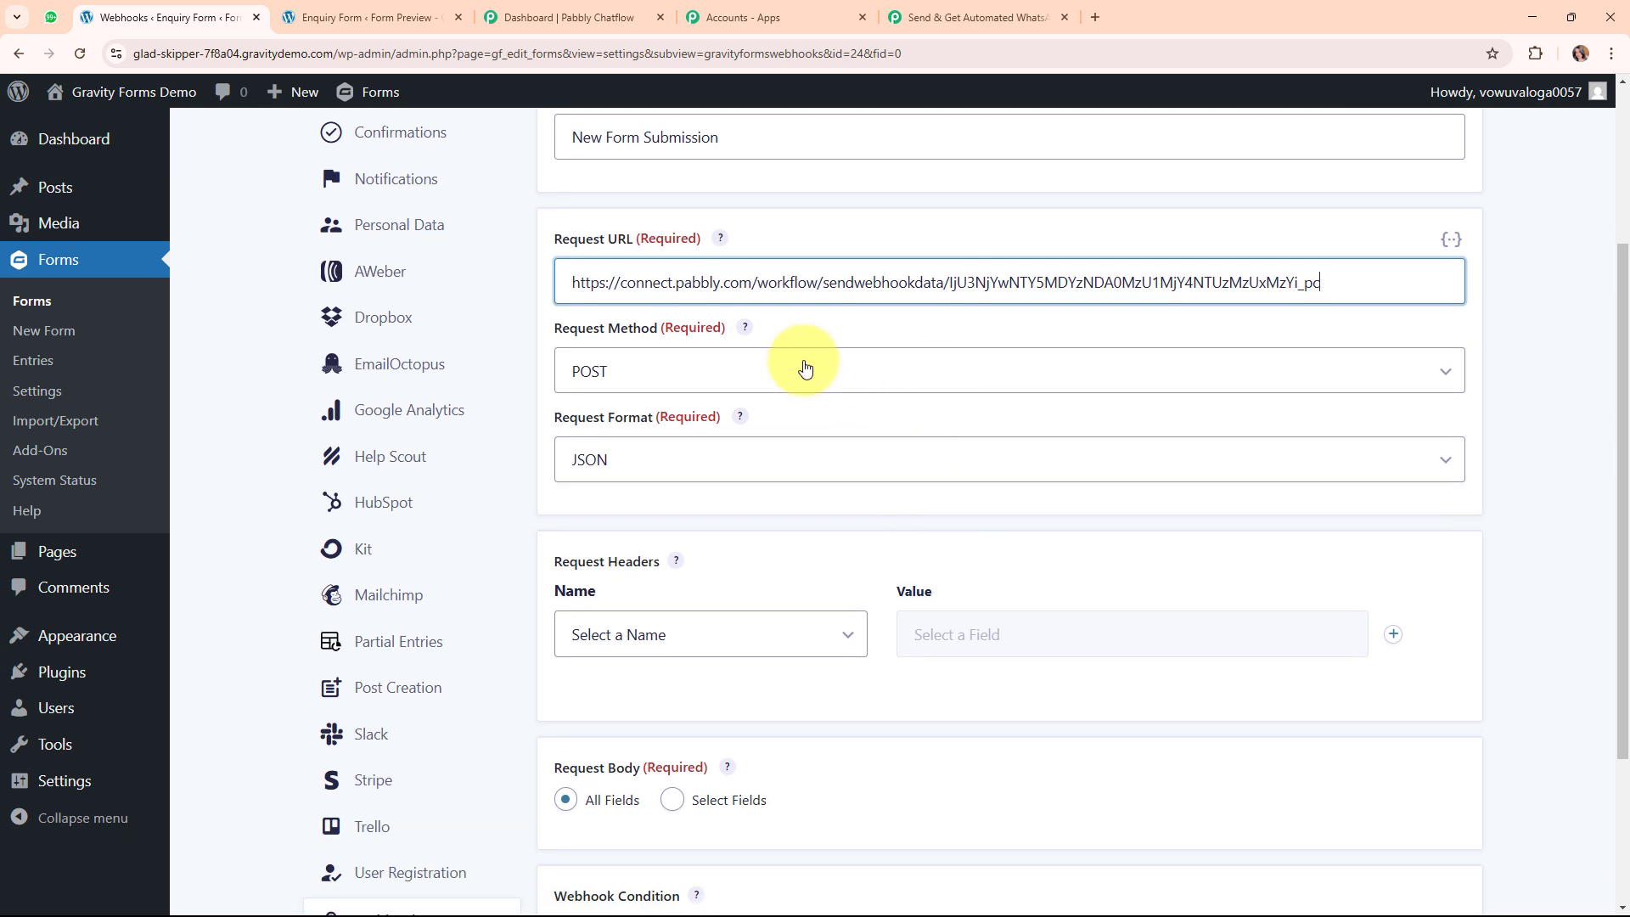
{"action": "left_click", "coordinate": [848, 381]}
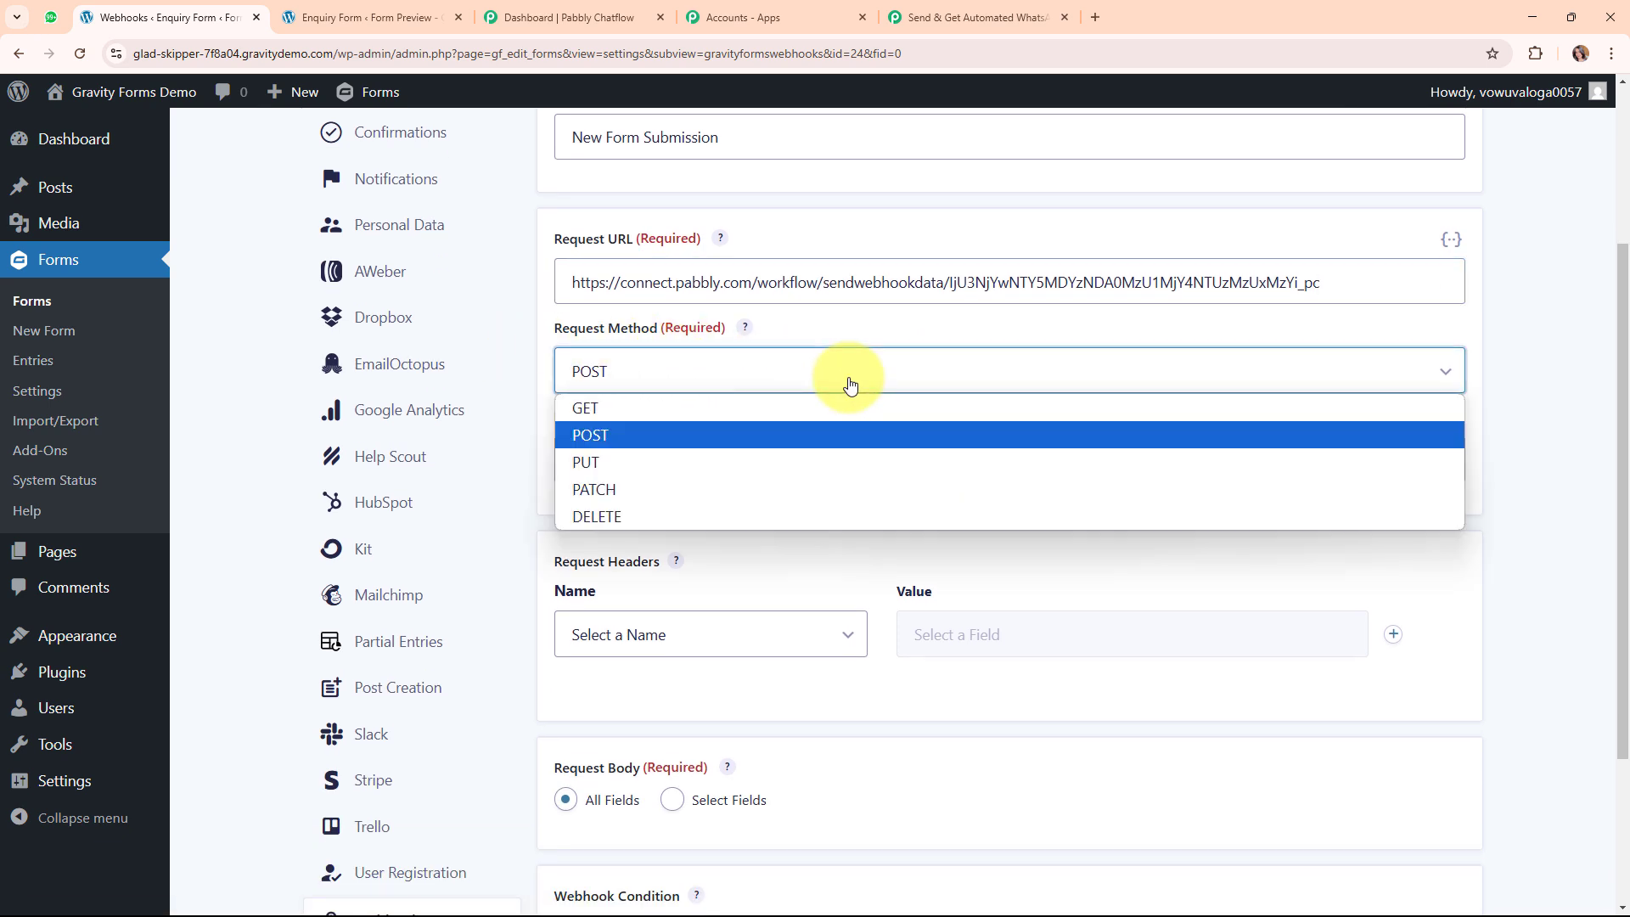
{"action": "left_click", "coordinate": [846, 438]}
{"action": "left_click", "coordinate": [637, 460]}
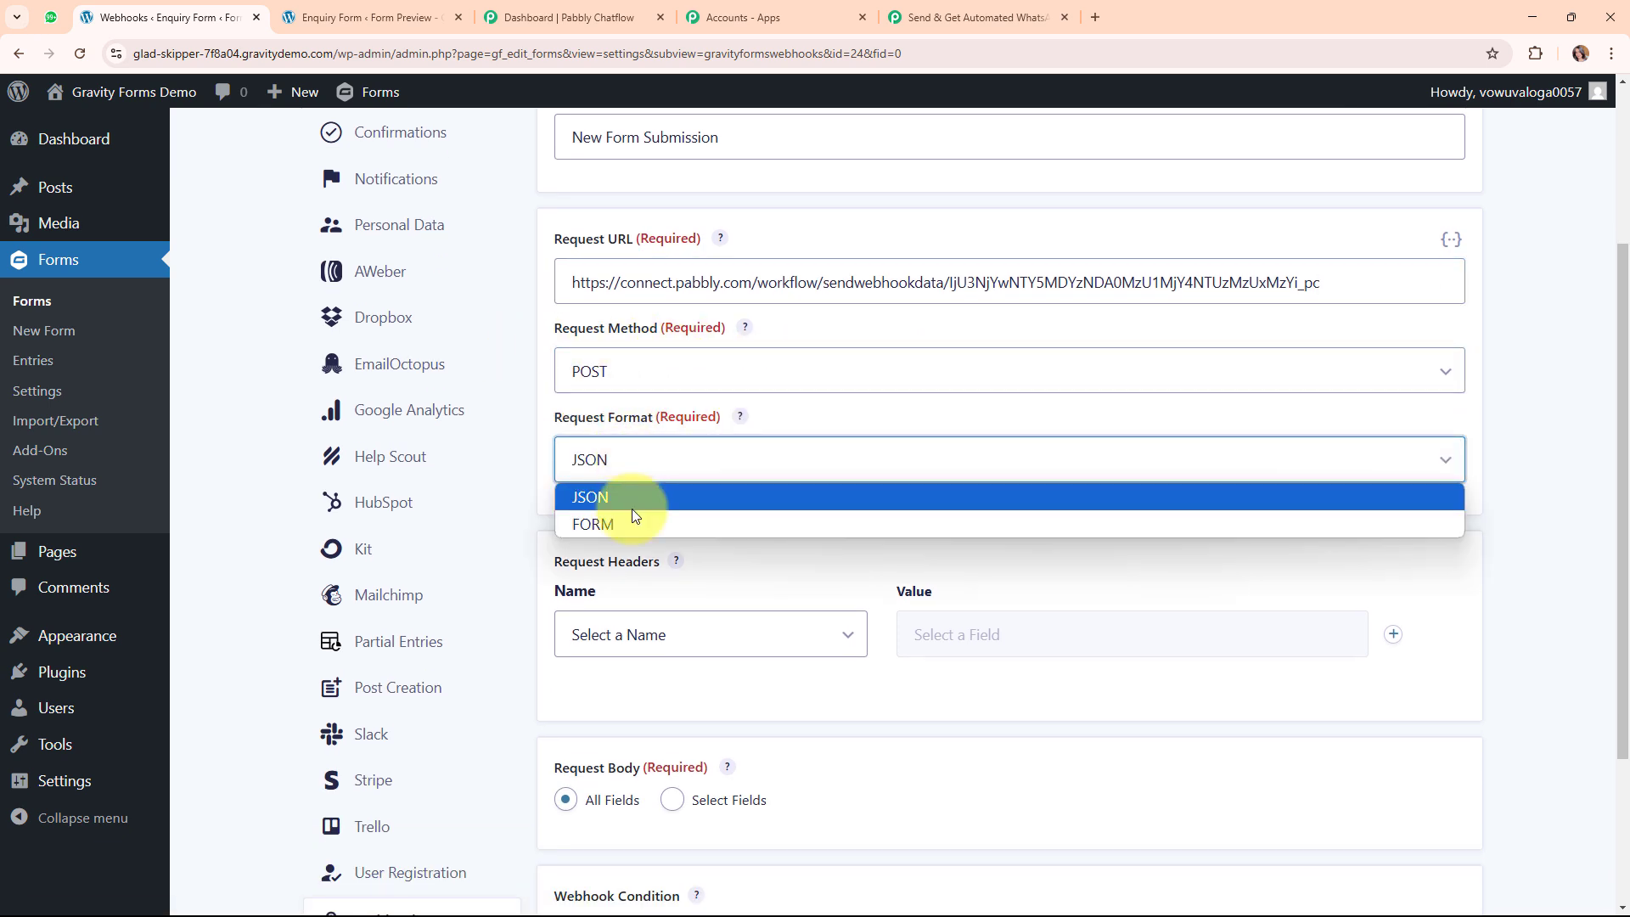
{"action": "left_click", "coordinate": [632, 497]}
{"action": "scroll", "coordinate": [1044, 521], "scroll_direction": "down", "scroll_amount": 3}
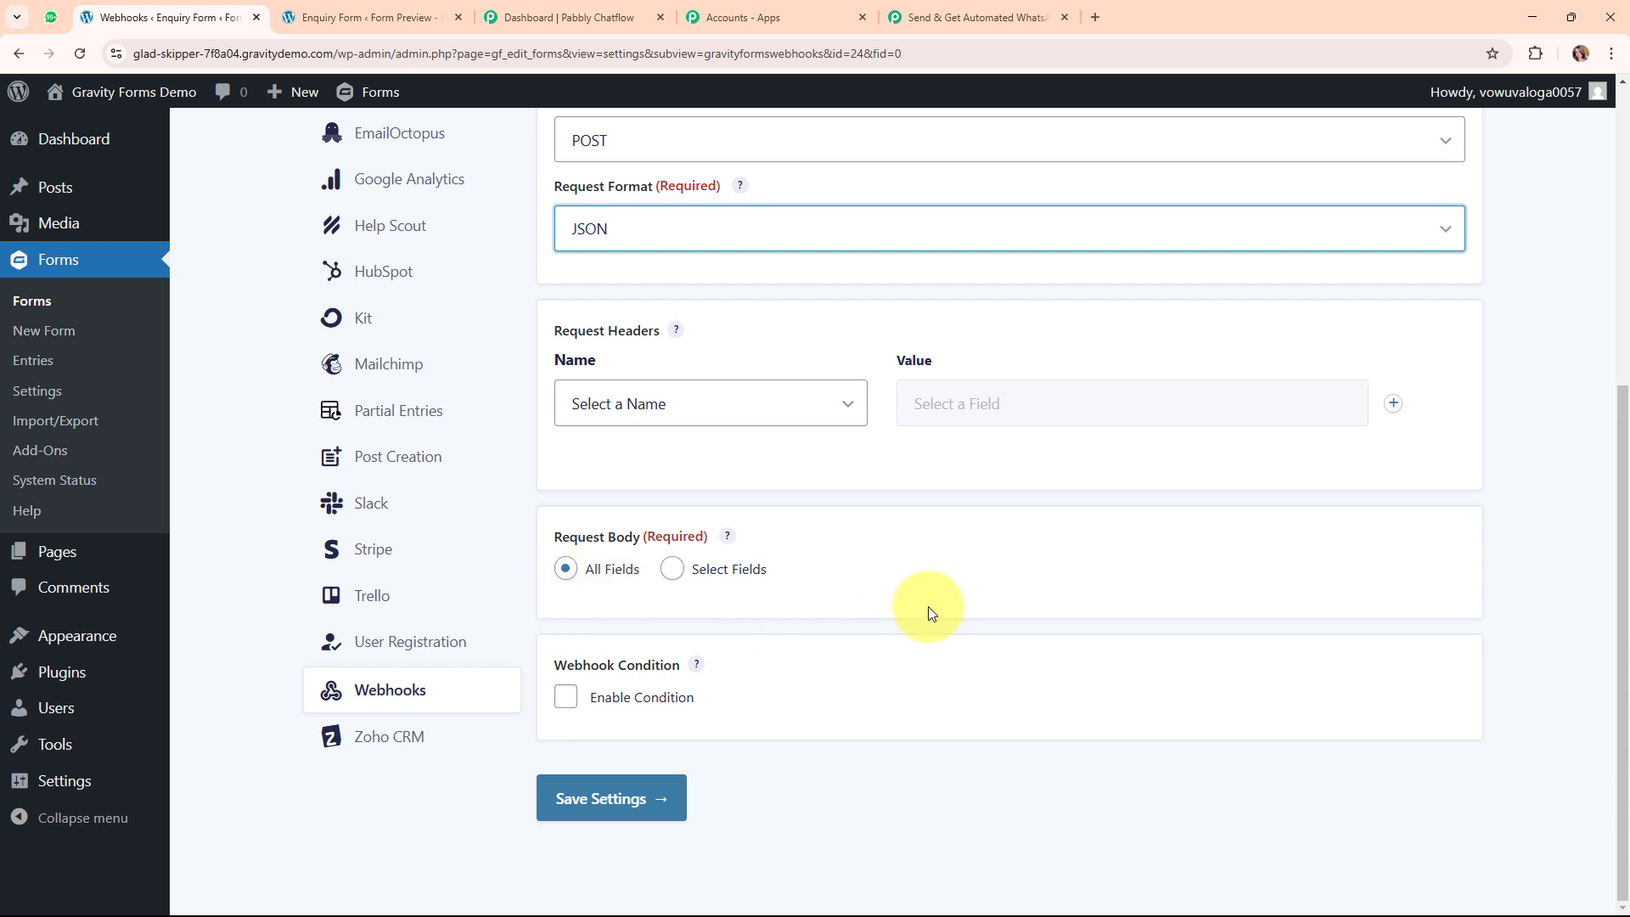
{"action": "left_click", "coordinate": [643, 802]}
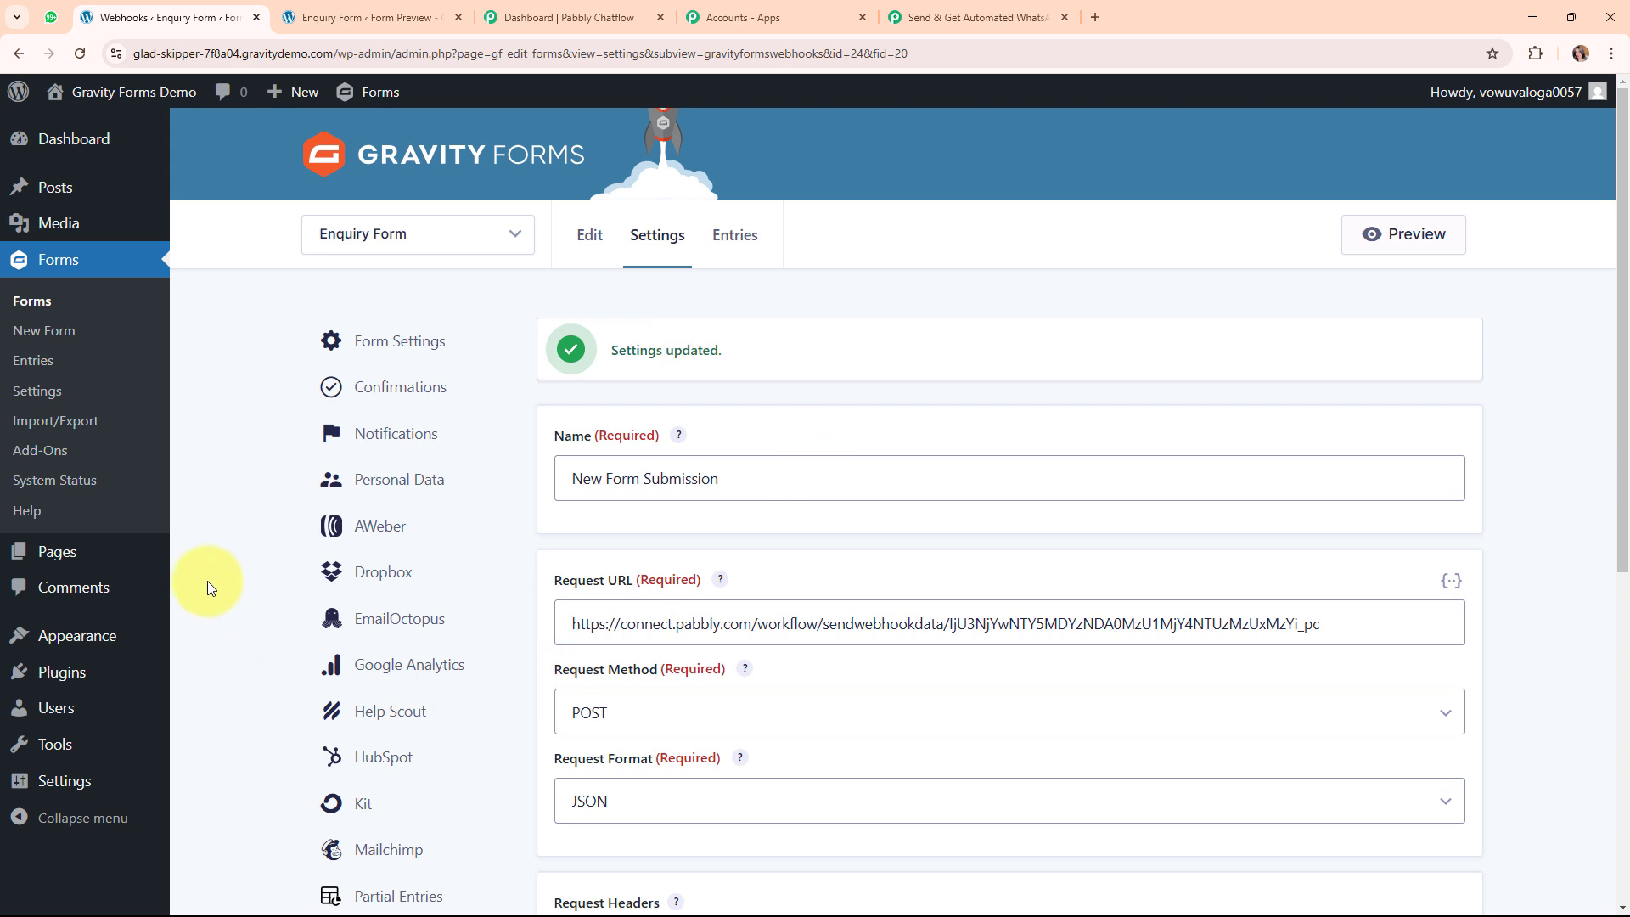
Open an Enquiry Form preview, then return to the Pabbly Connect trigger step.
{"action": "left_click", "coordinate": [1369, 234]}
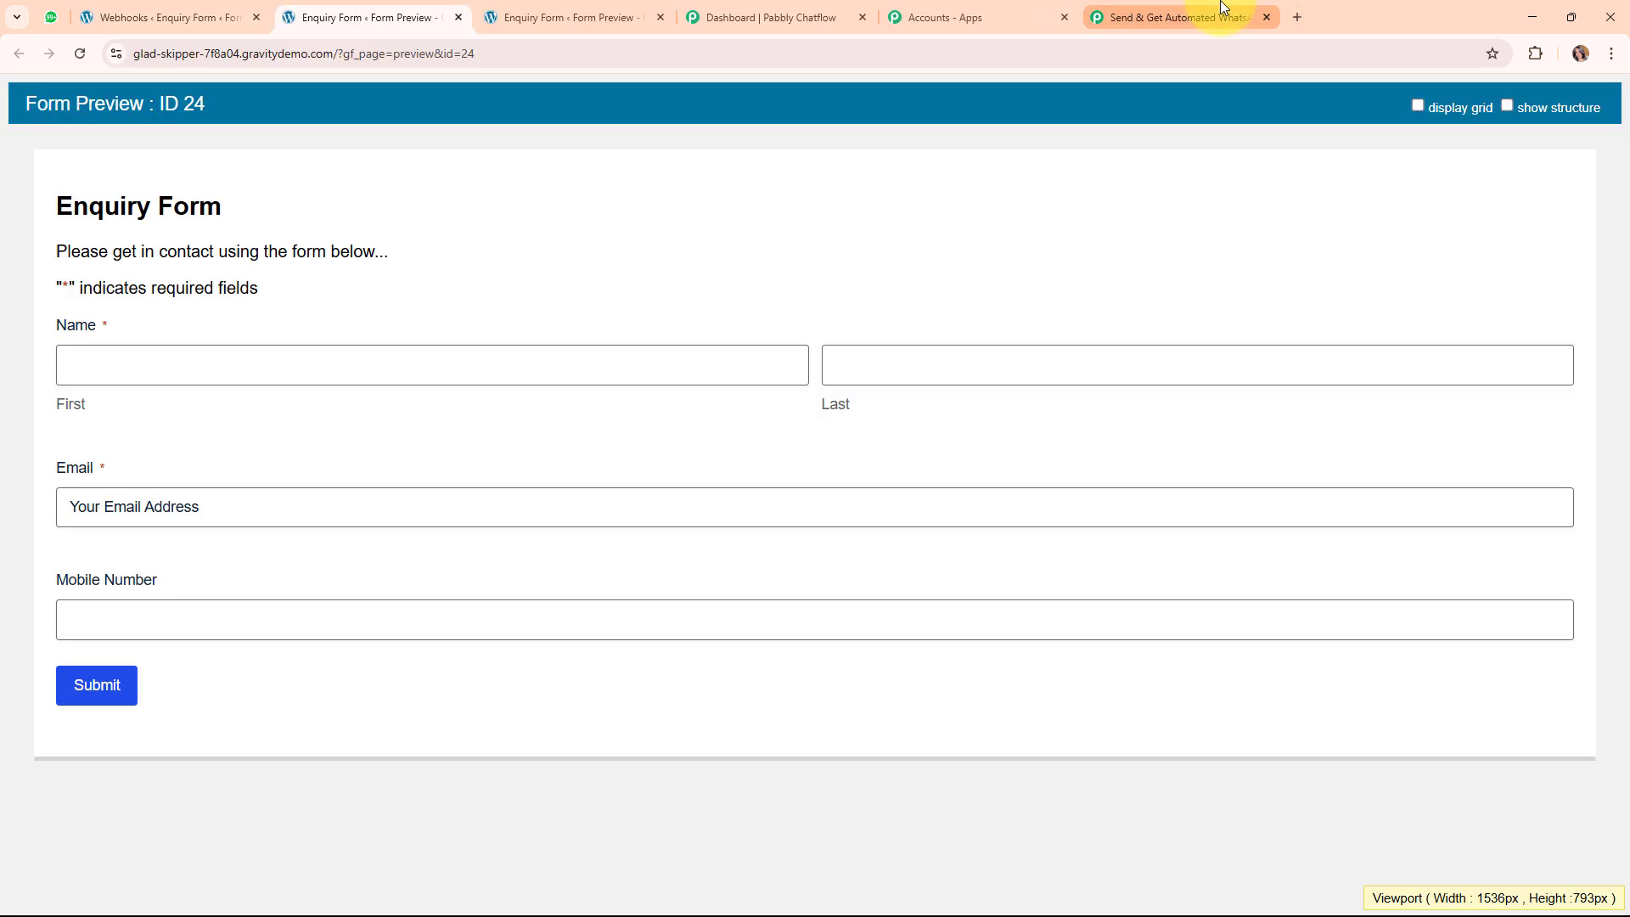
{"action": "left_click", "coordinate": [1214, 17]}
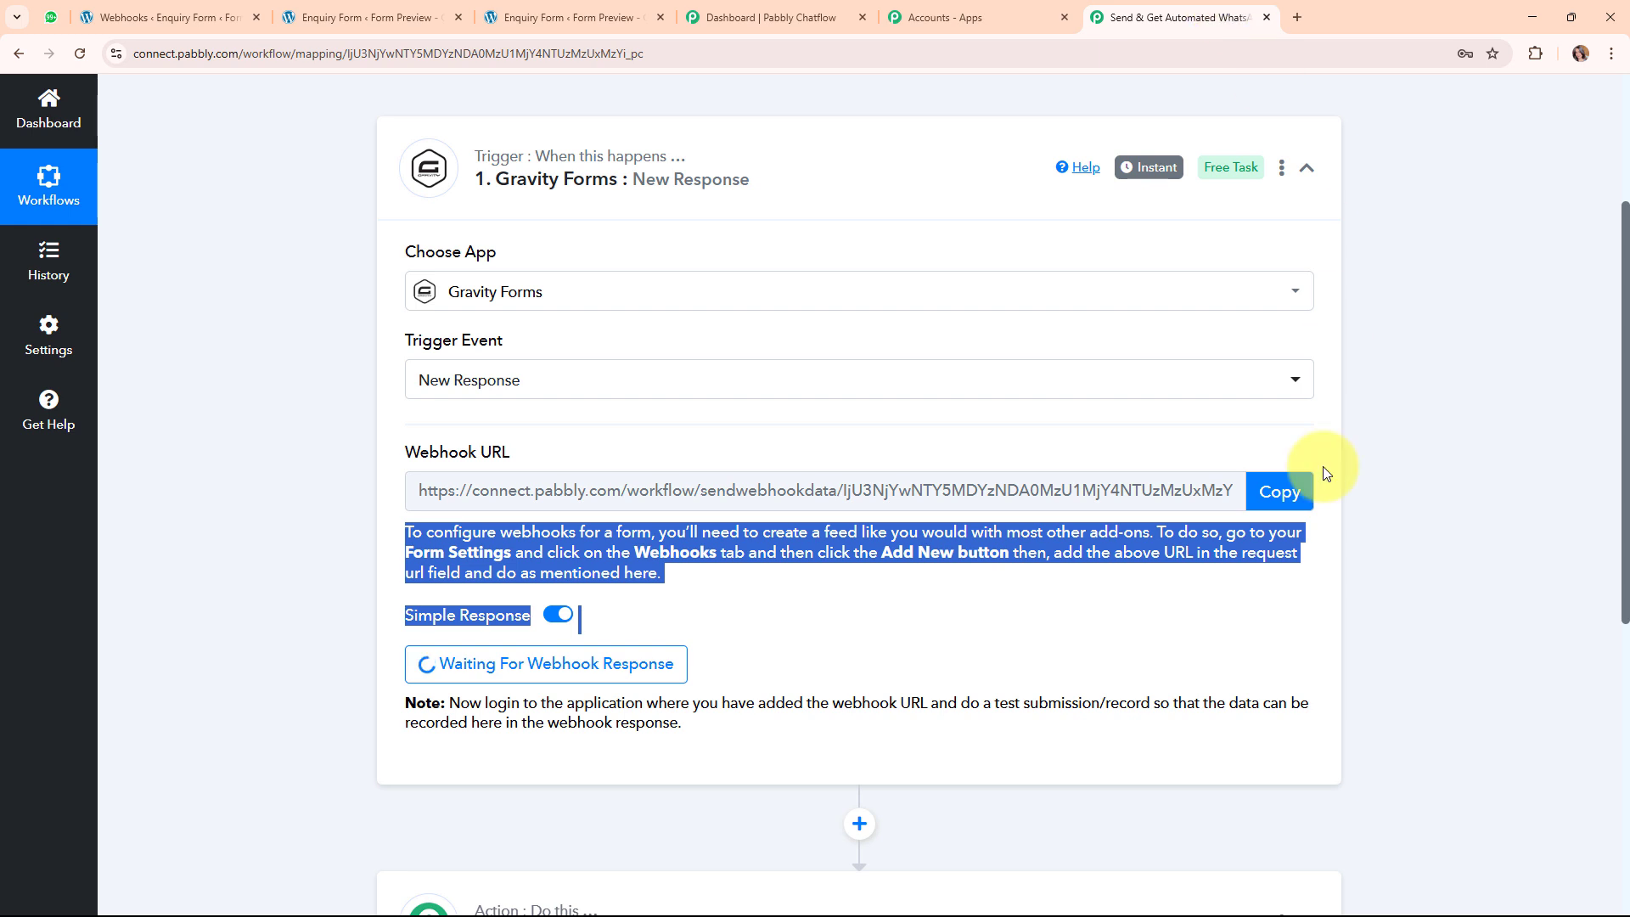
{"action": "left_click", "coordinate": [763, 643]}
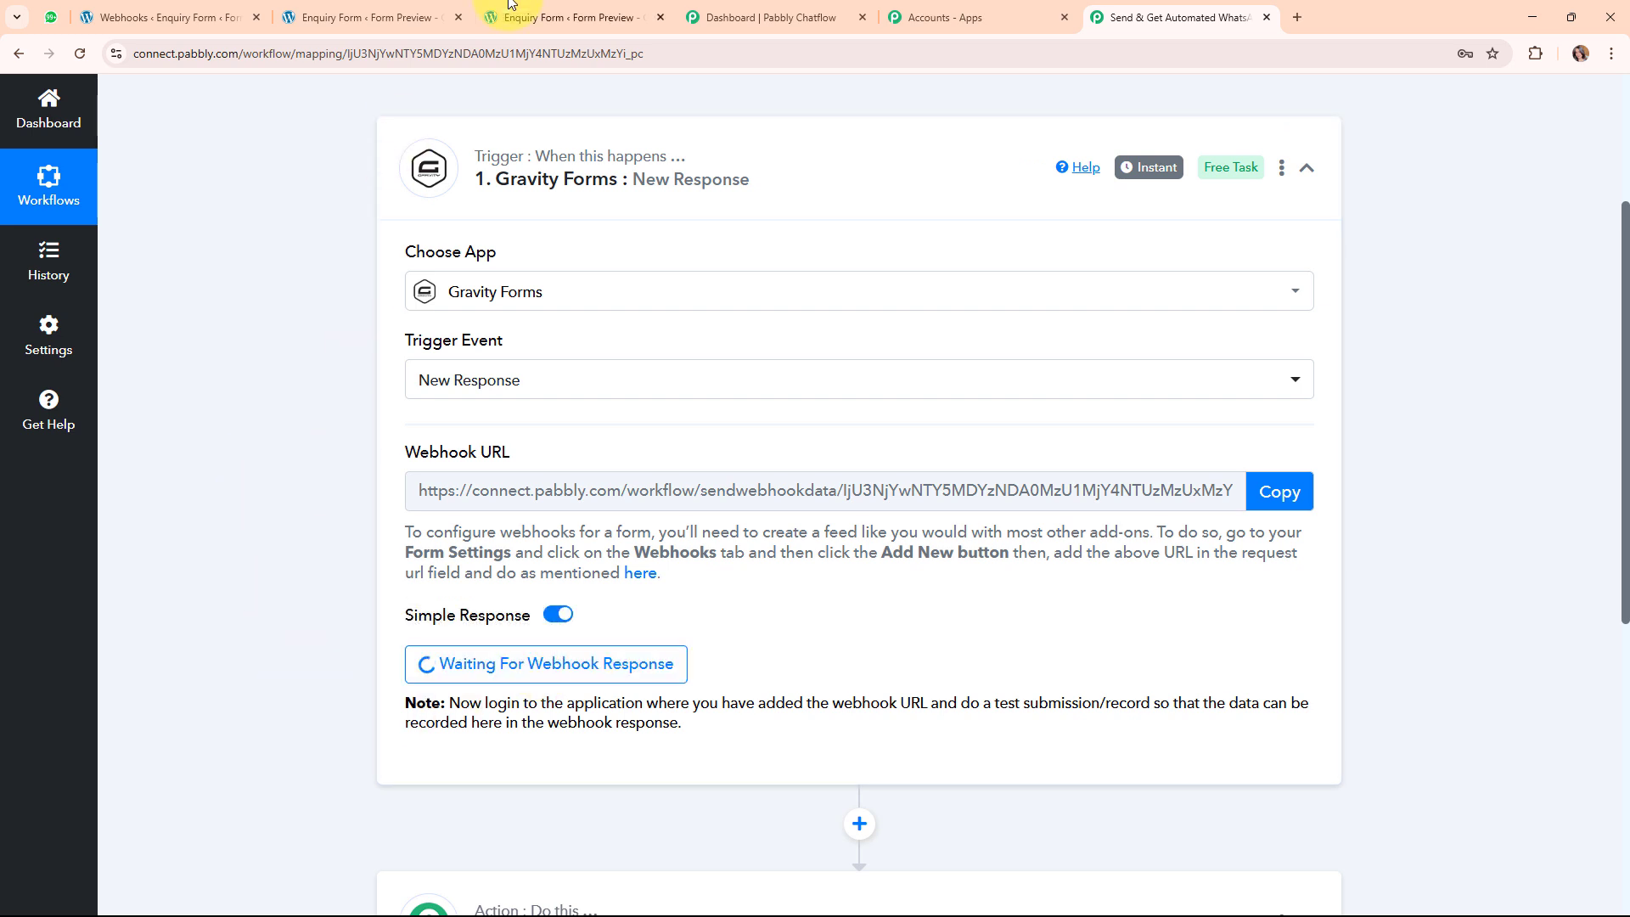
Fill the form preview with a dummy lead's first and last name, e-mail and mobile number, and submit it.
{"action": "left_click", "coordinate": [661, 17]}
{"action": "left_click", "coordinate": [352, 17]}
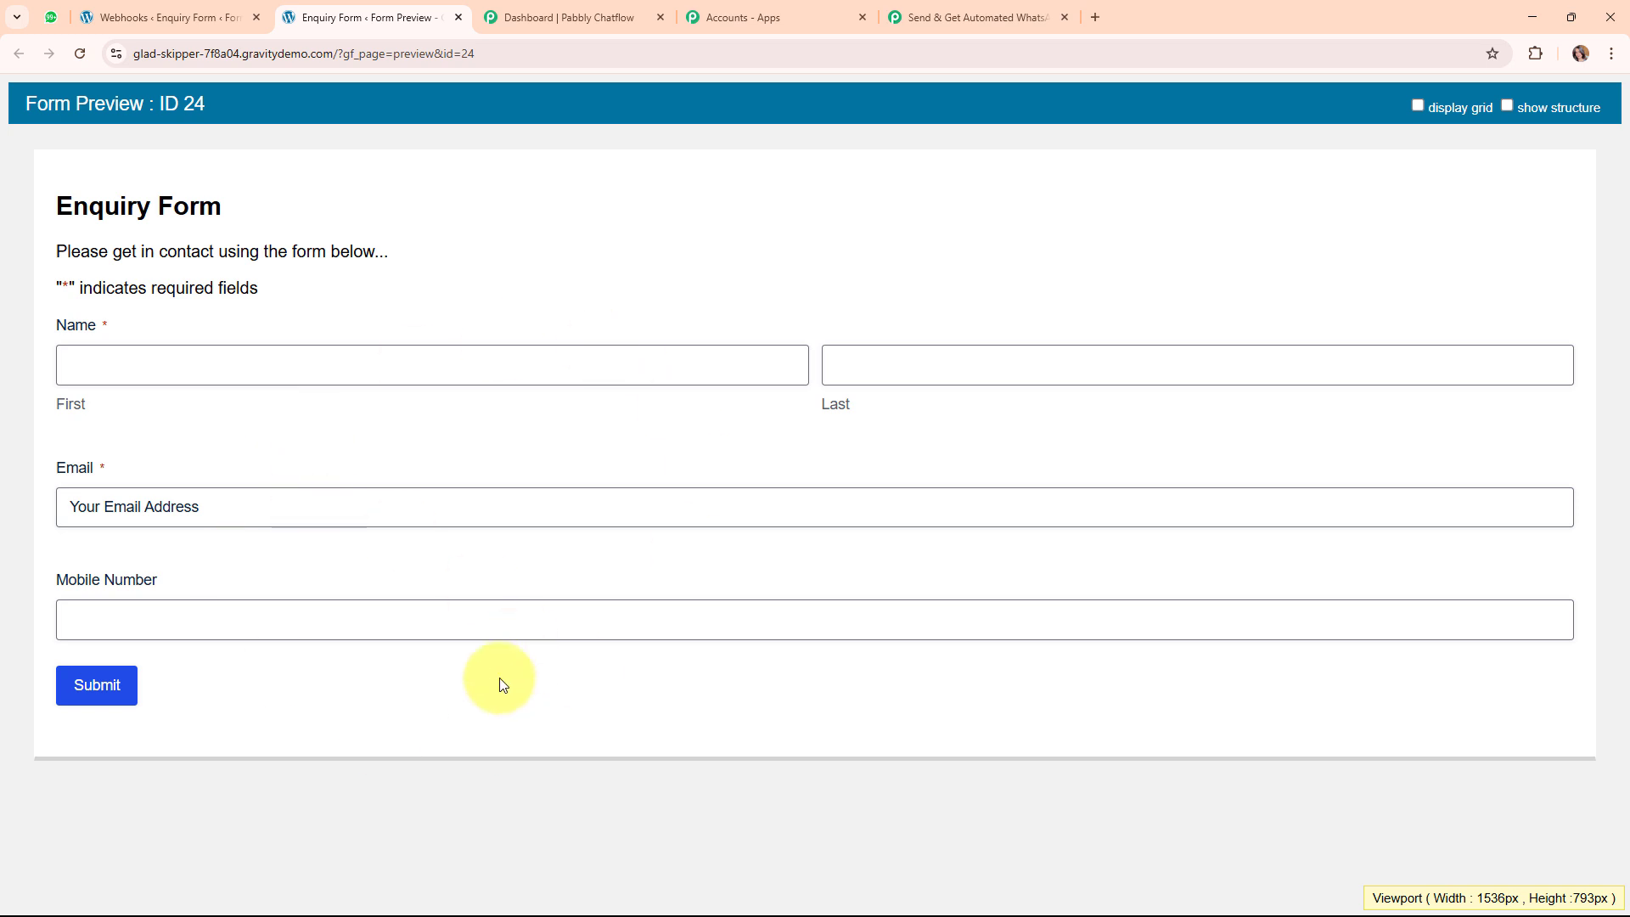
{"action": "left_click", "coordinate": [311, 367]}
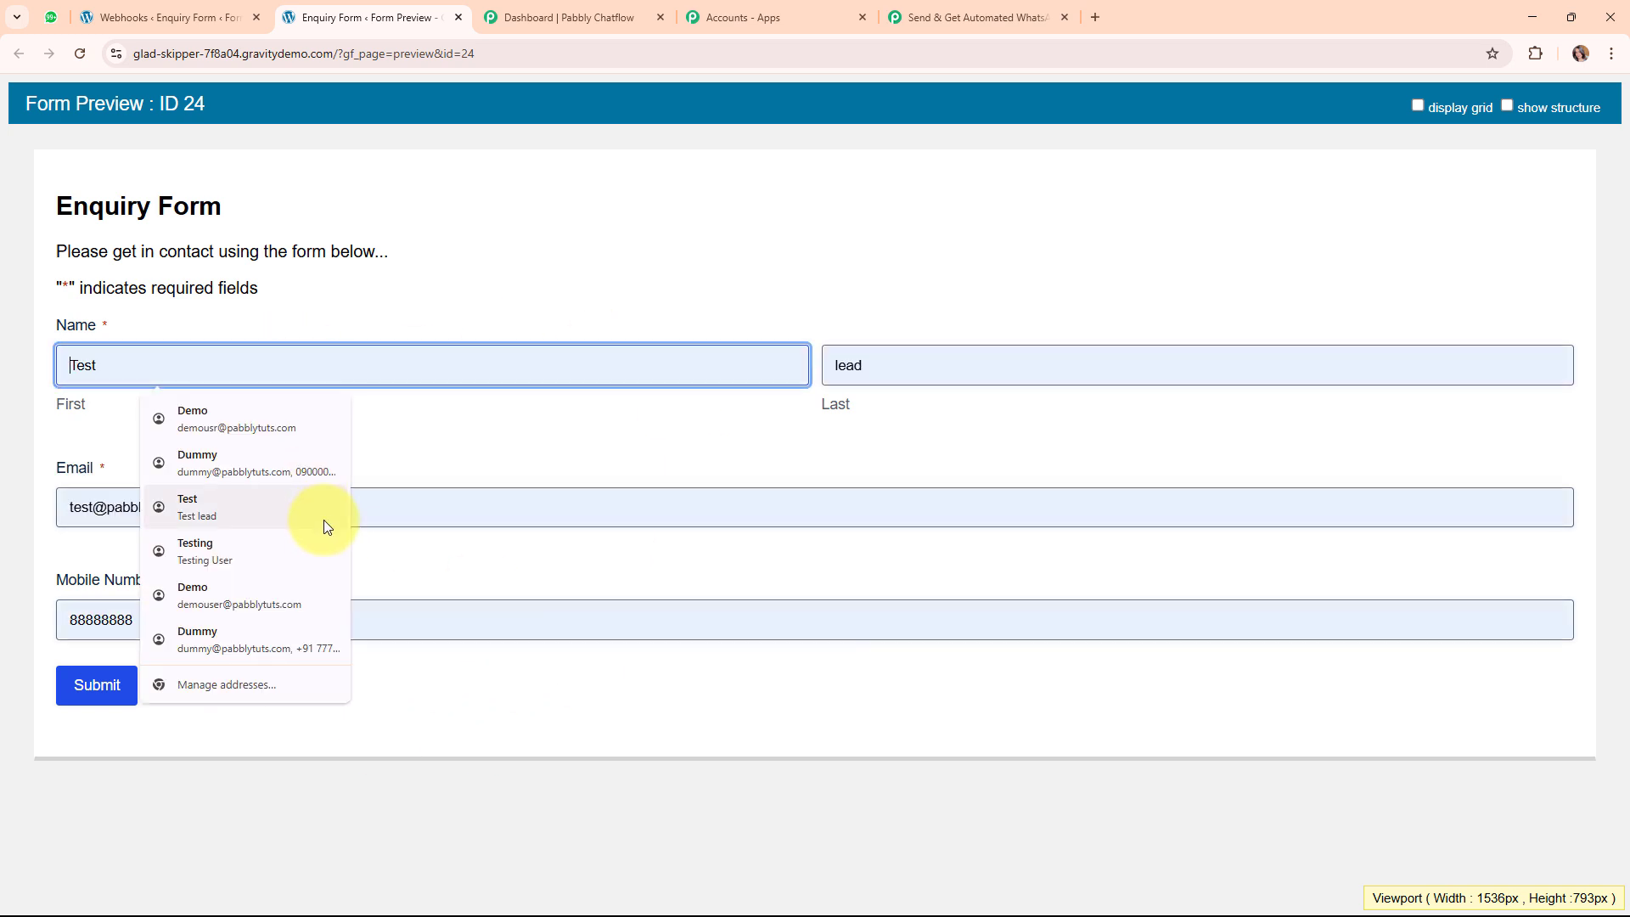
{"action": "type", "text": "Dummy"}
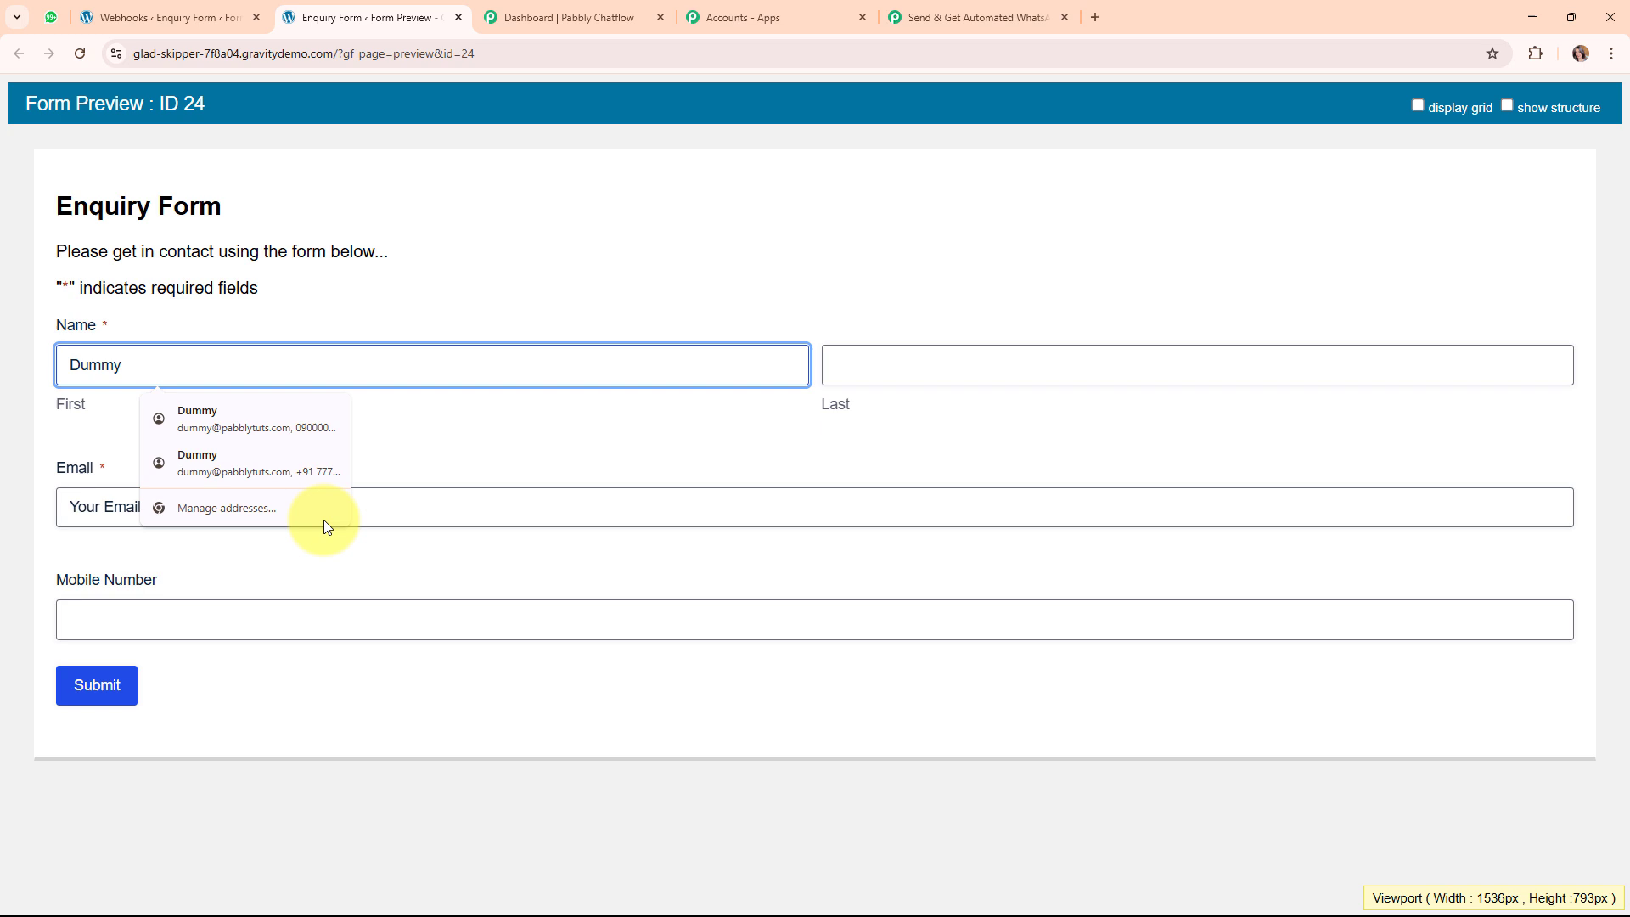
{"action": "left_click", "coordinate": [957, 357]}
{"action": "type", "text": "User"}
{"action": "left_click", "coordinate": [621, 513]}
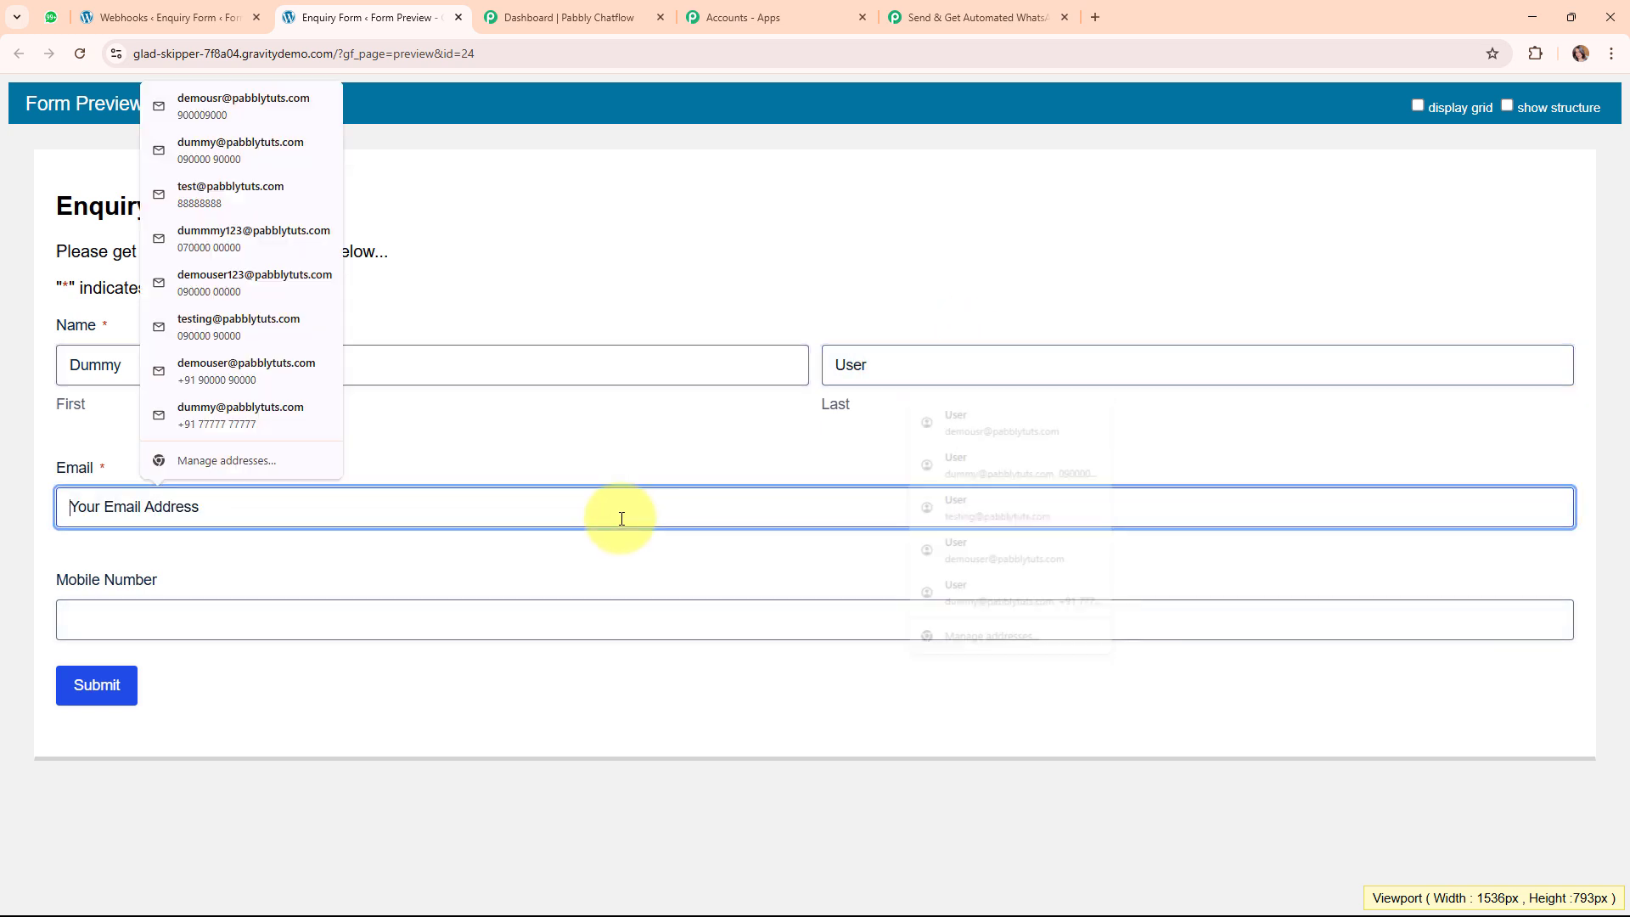
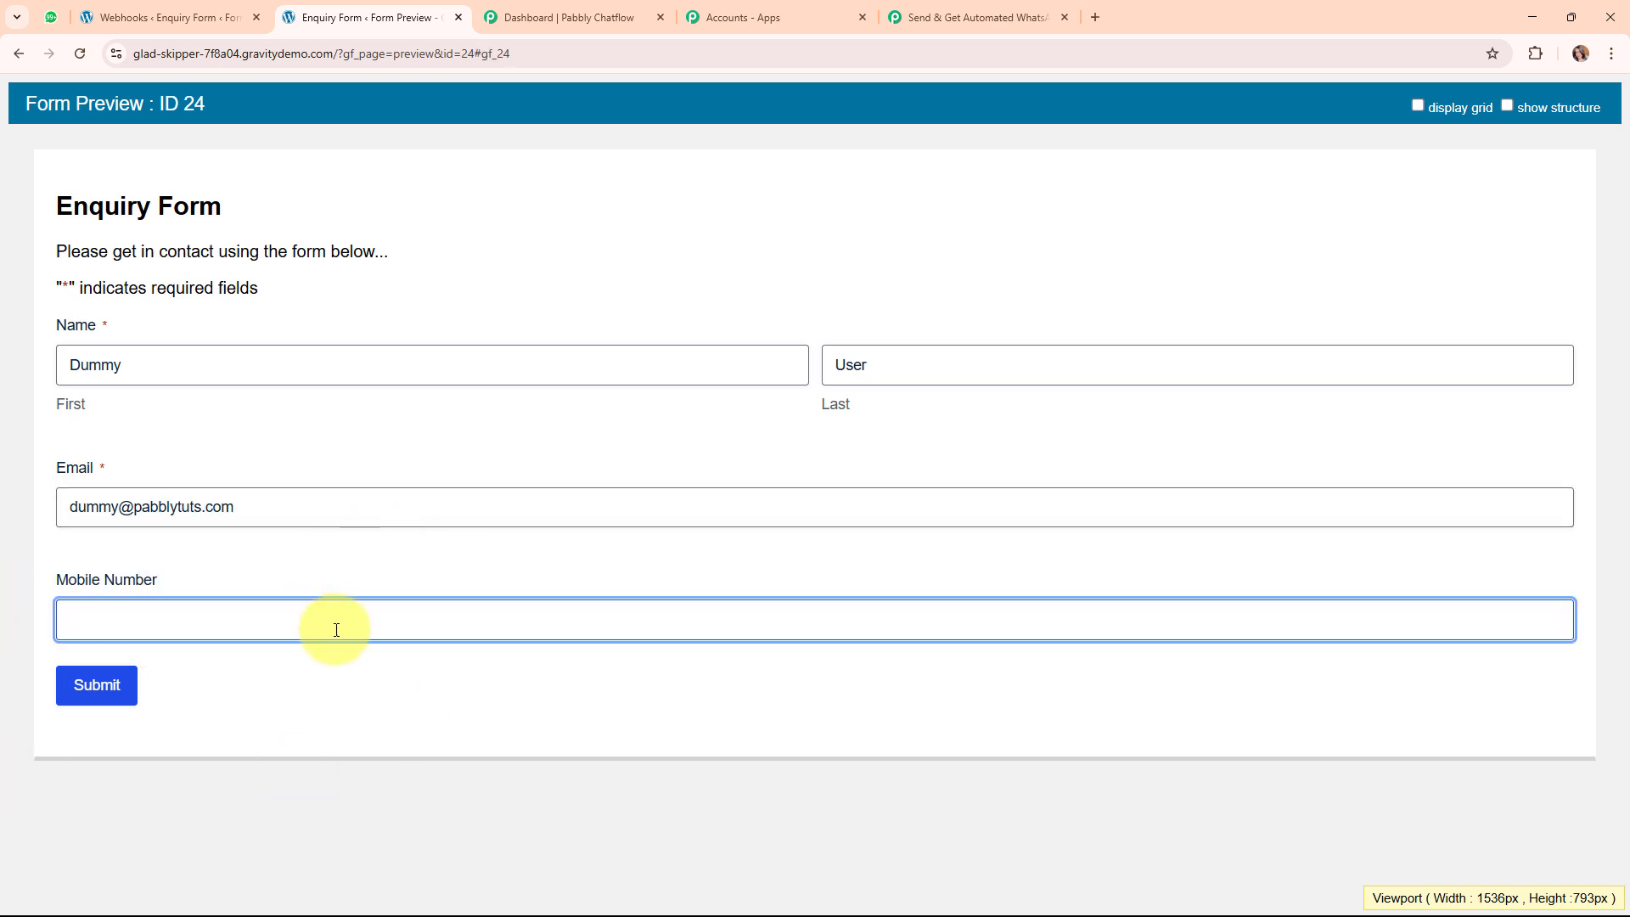
{"action": "left_click", "coordinate": [76, 682]}
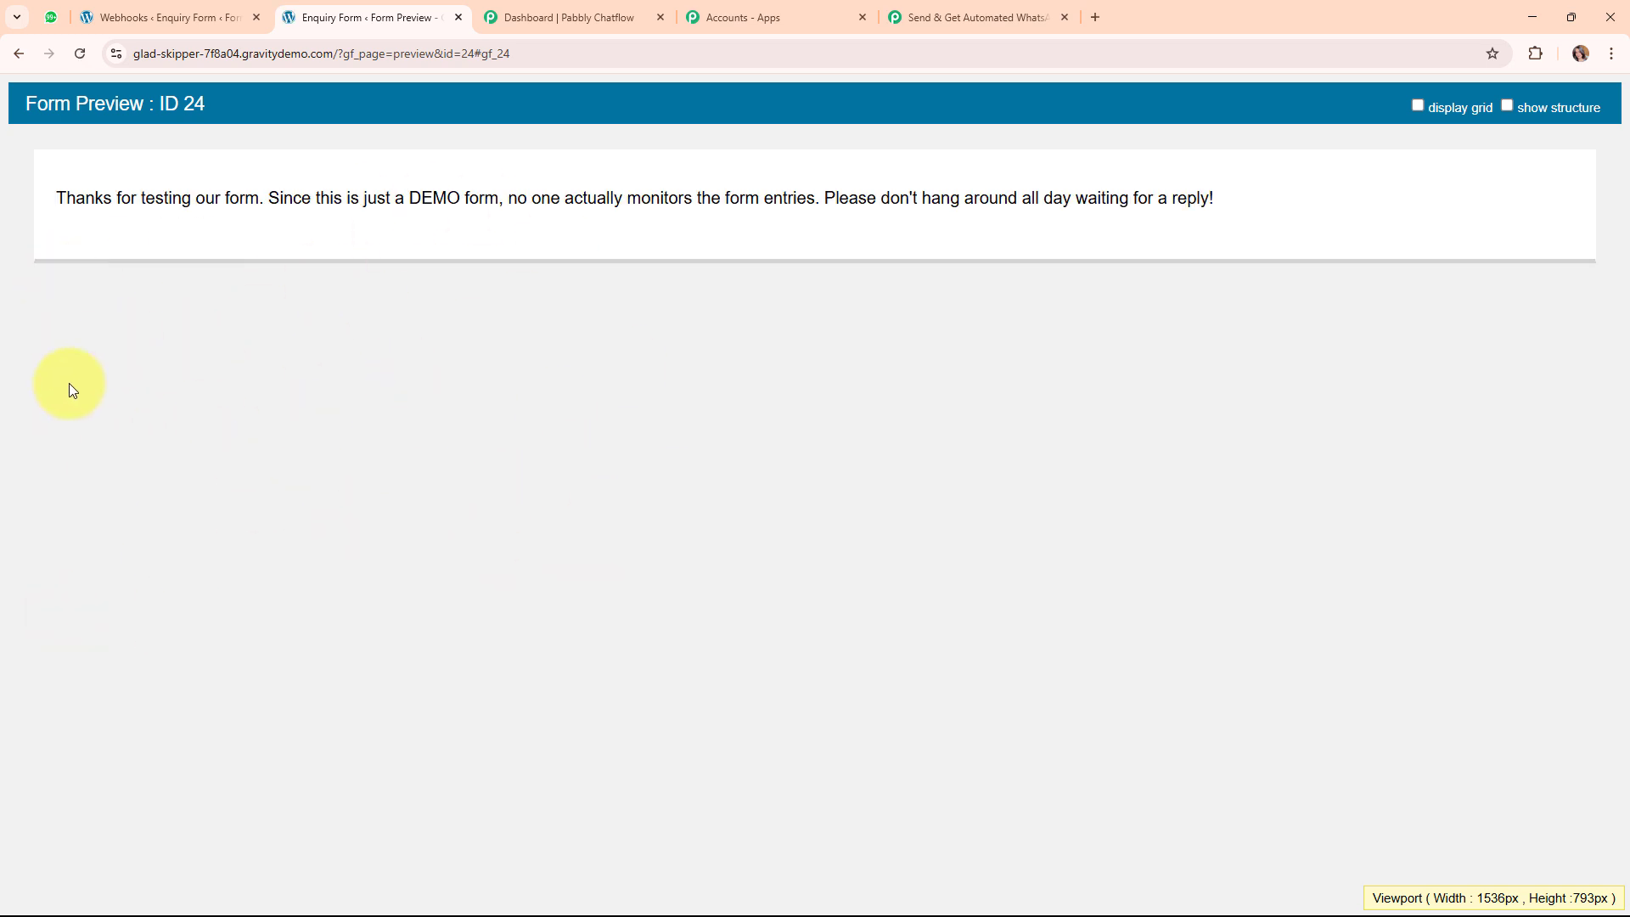
{"action": "left_click", "coordinate": [968, 17]}
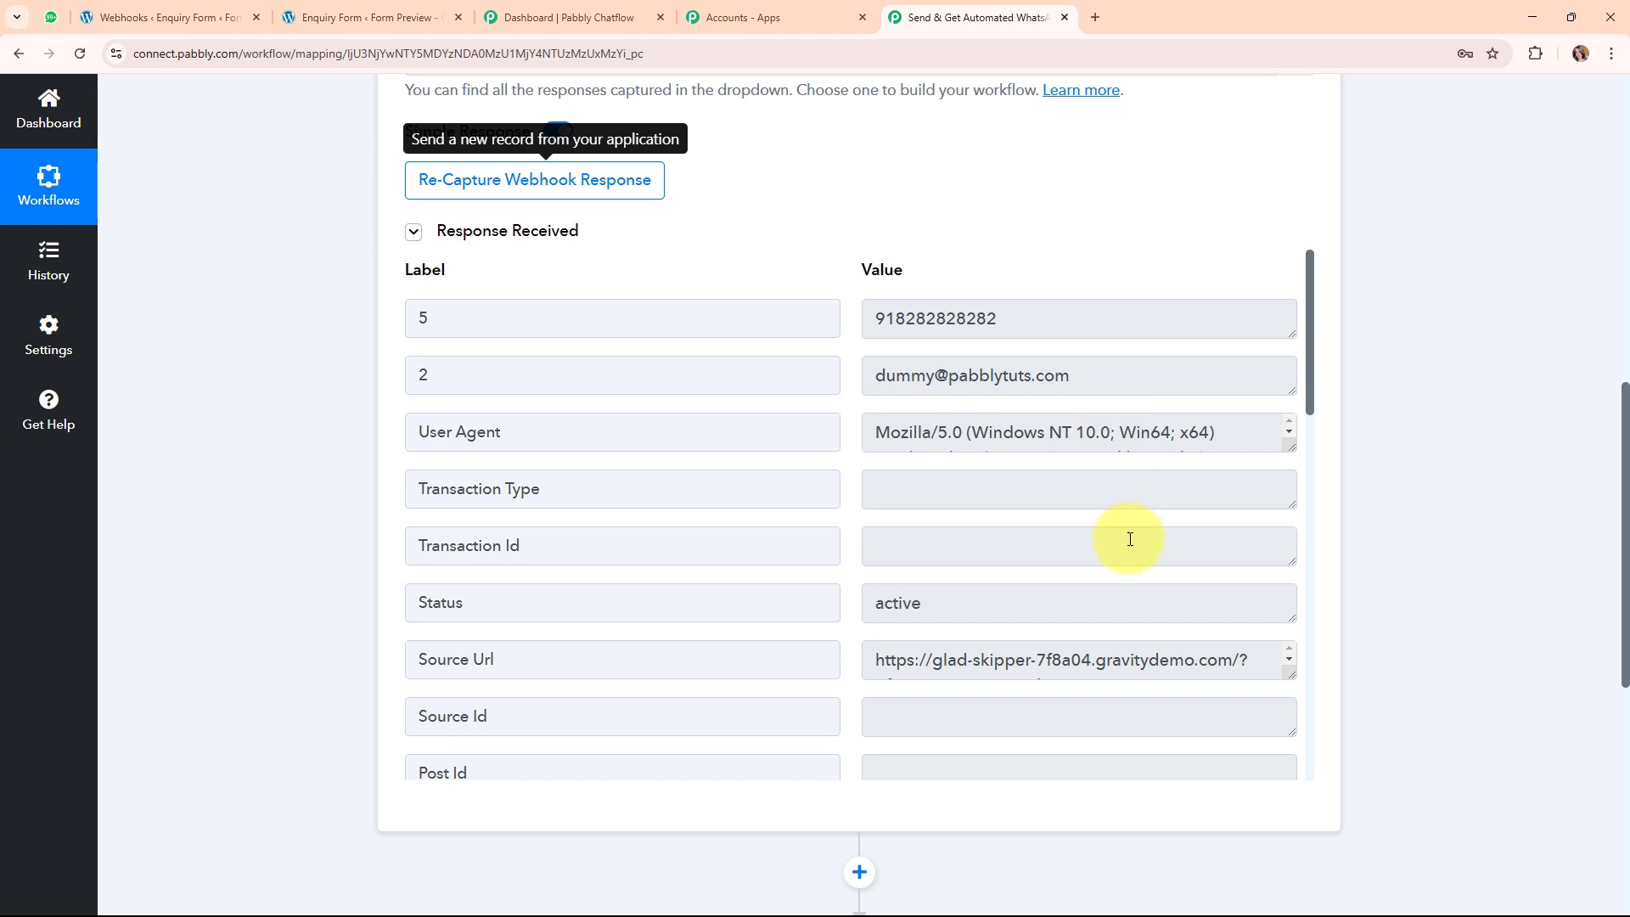
Check the captured first and last name in Response Received, then collapse the Gravity Forms trigger.
{"action": "scroll", "coordinate": [1130, 539], "scroll_direction": "down", "scroll_amount": 12}
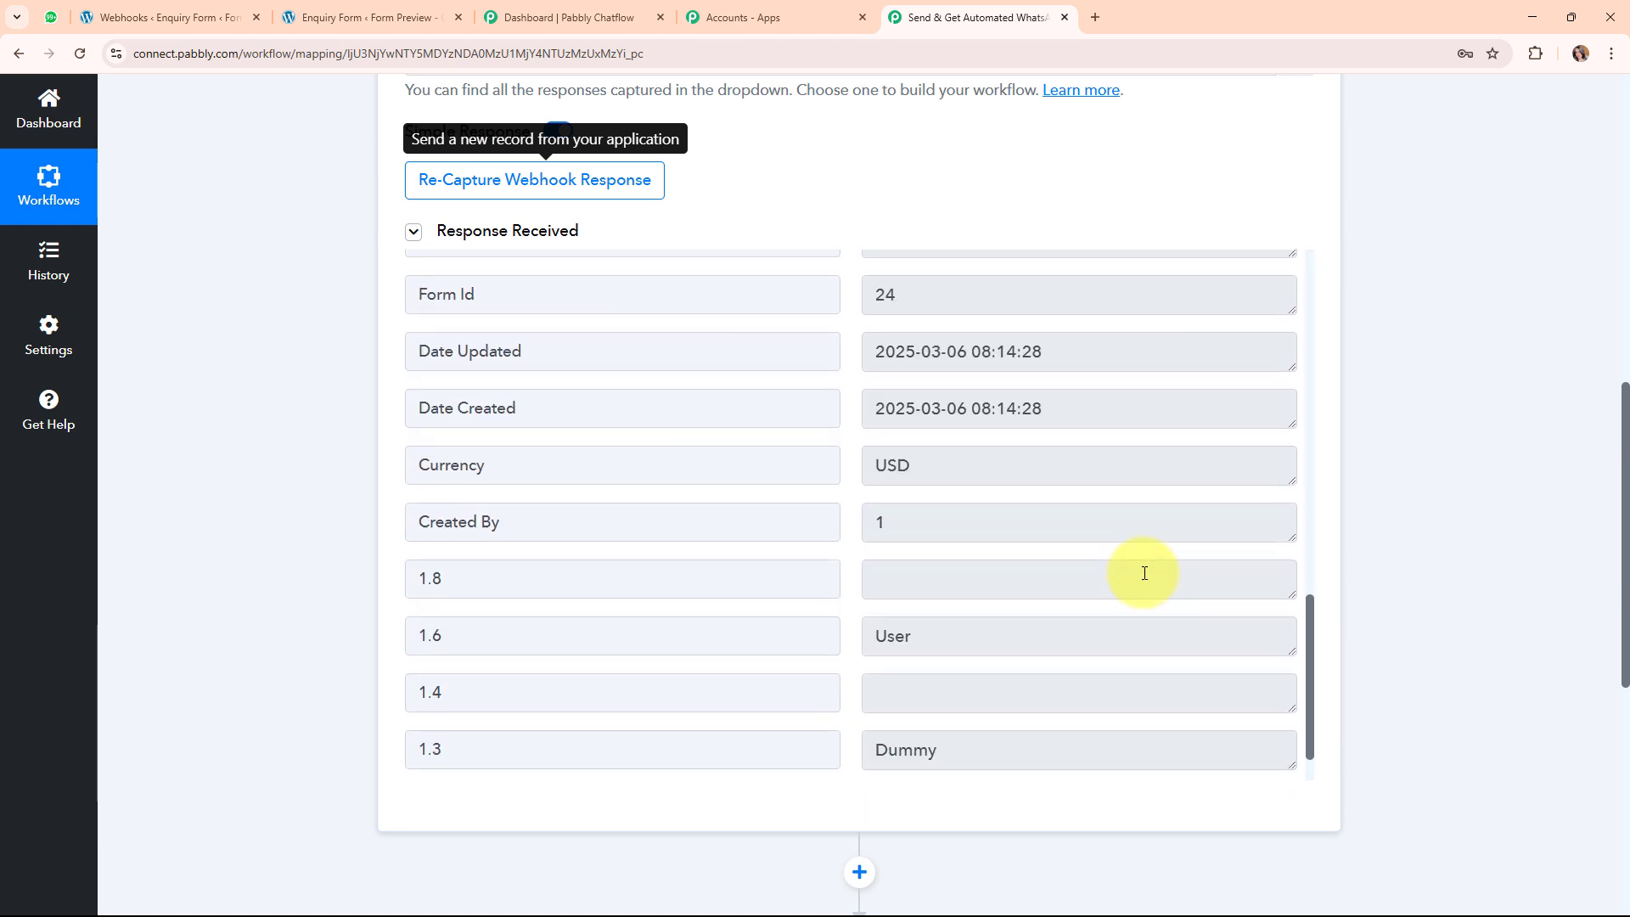
{"action": "scroll", "coordinate": [1145, 573], "scroll_direction": "down", "scroll_amount": 1}
{"action": "left_click_drag", "start_coordinate": [1002, 575], "coordinate": [628, 564]}
{"action": "left_click_drag", "start_coordinate": [997, 683], "coordinate": [619, 603]}
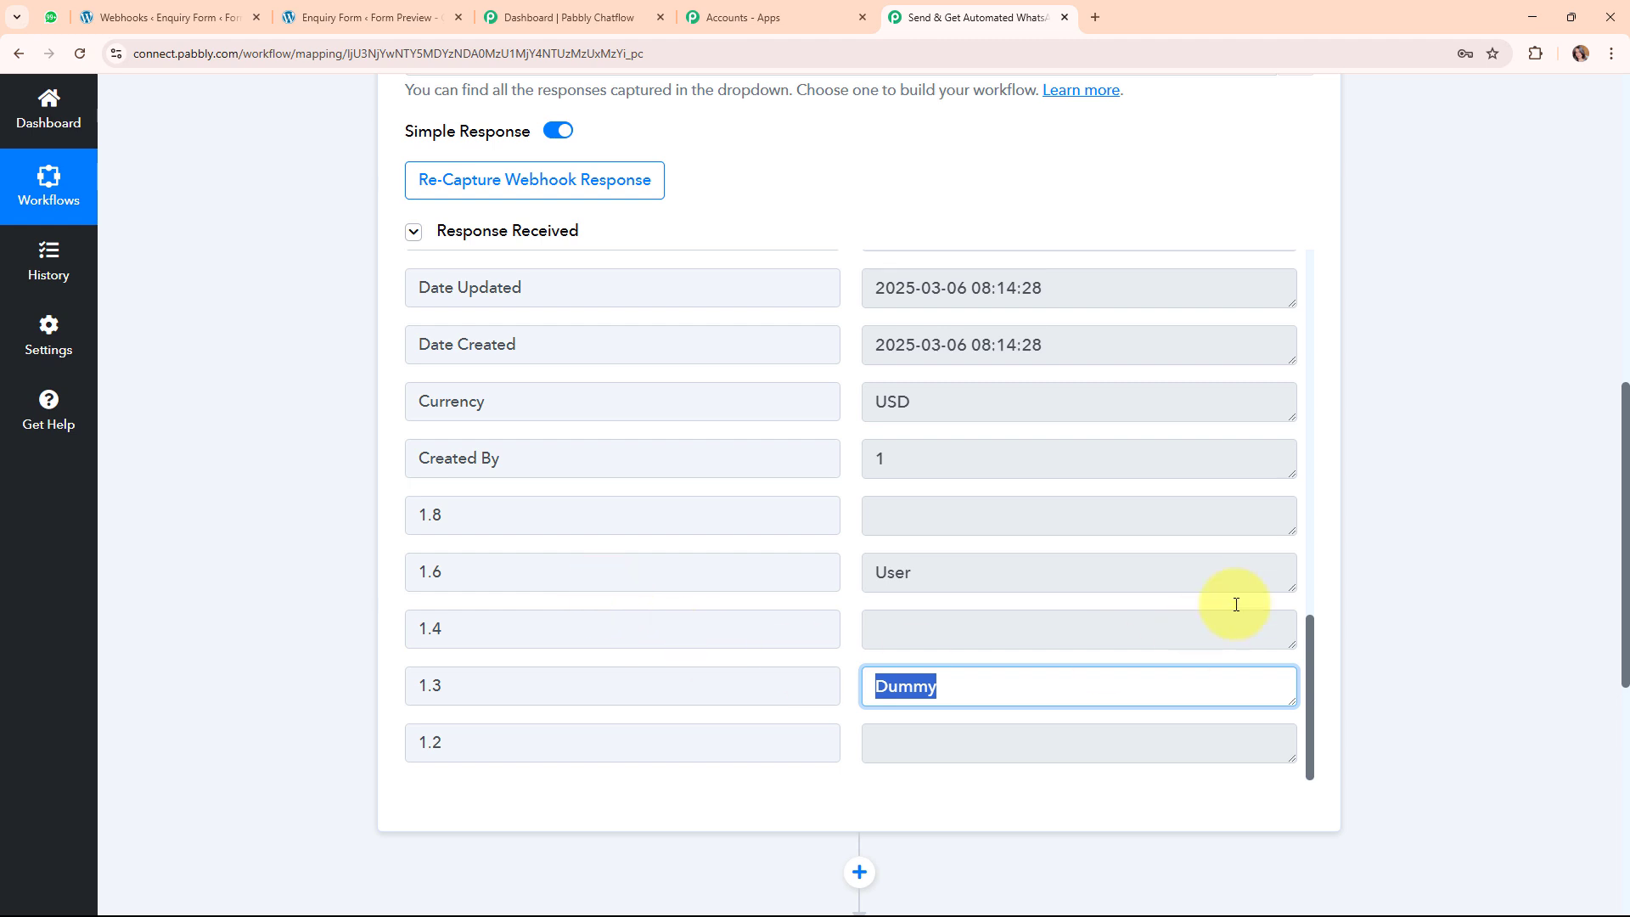
{"action": "scroll", "coordinate": [1413, 501], "scroll_direction": "up", "scroll_amount": 10}
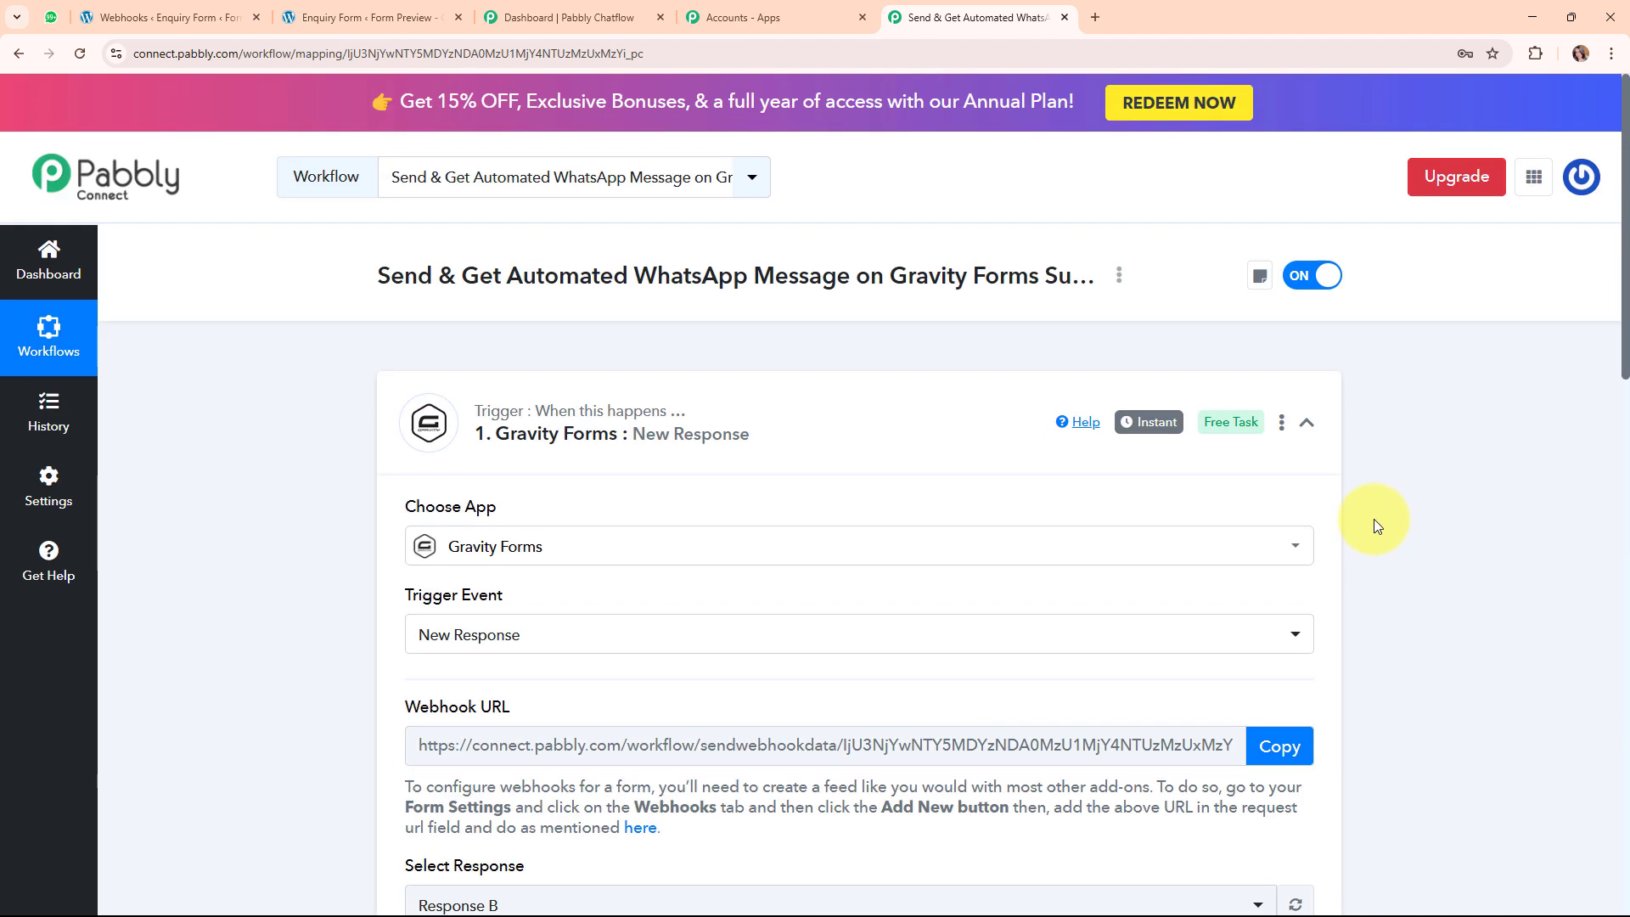
{"action": "left_click", "coordinate": [1307, 422]}
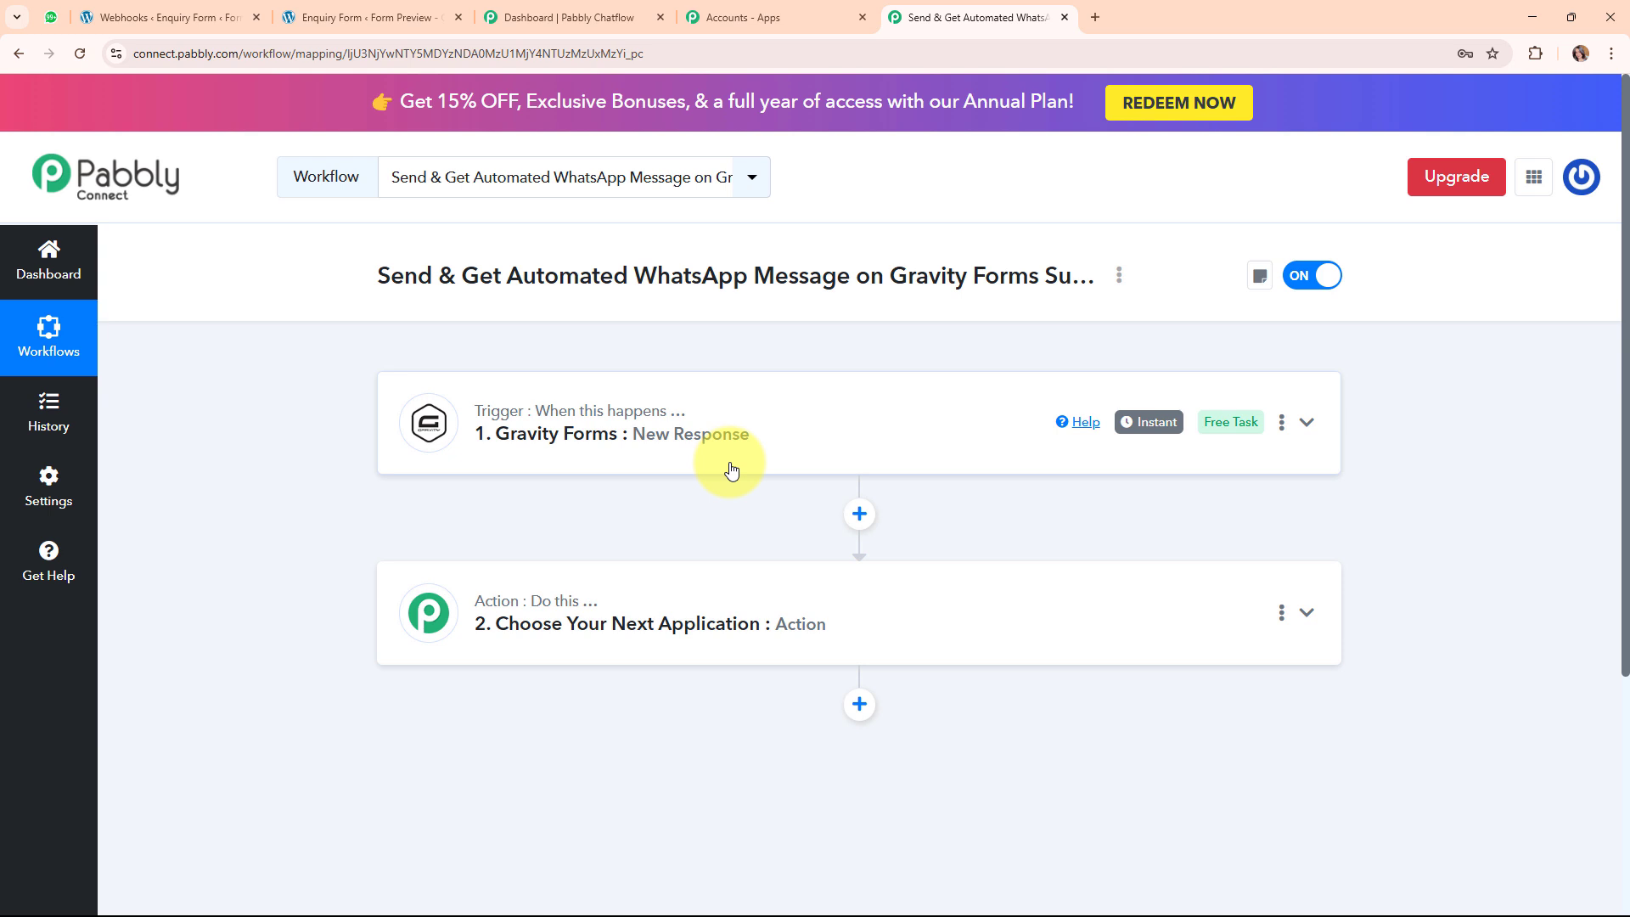
{"action": "left_click", "coordinate": [568, 7]}
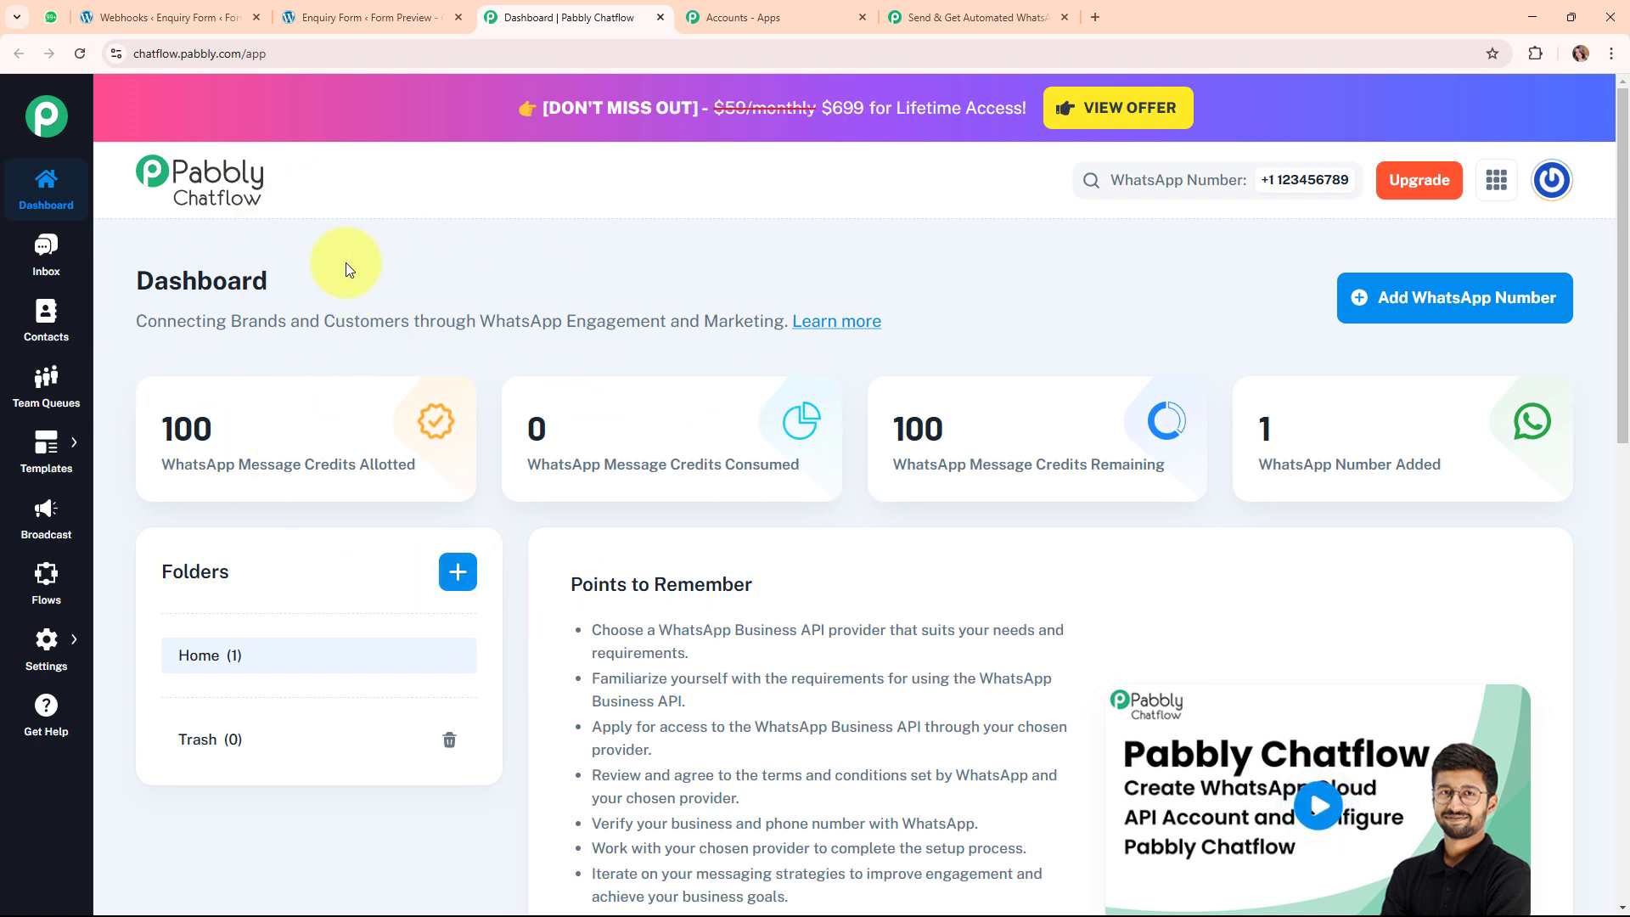
Expand the workflow's action step to view its app list, then return to the Pabbly Chatflow dashboard.
{"action": "left_click", "coordinate": [984, 12]}
{"action": "left_click", "coordinate": [691, 666]}
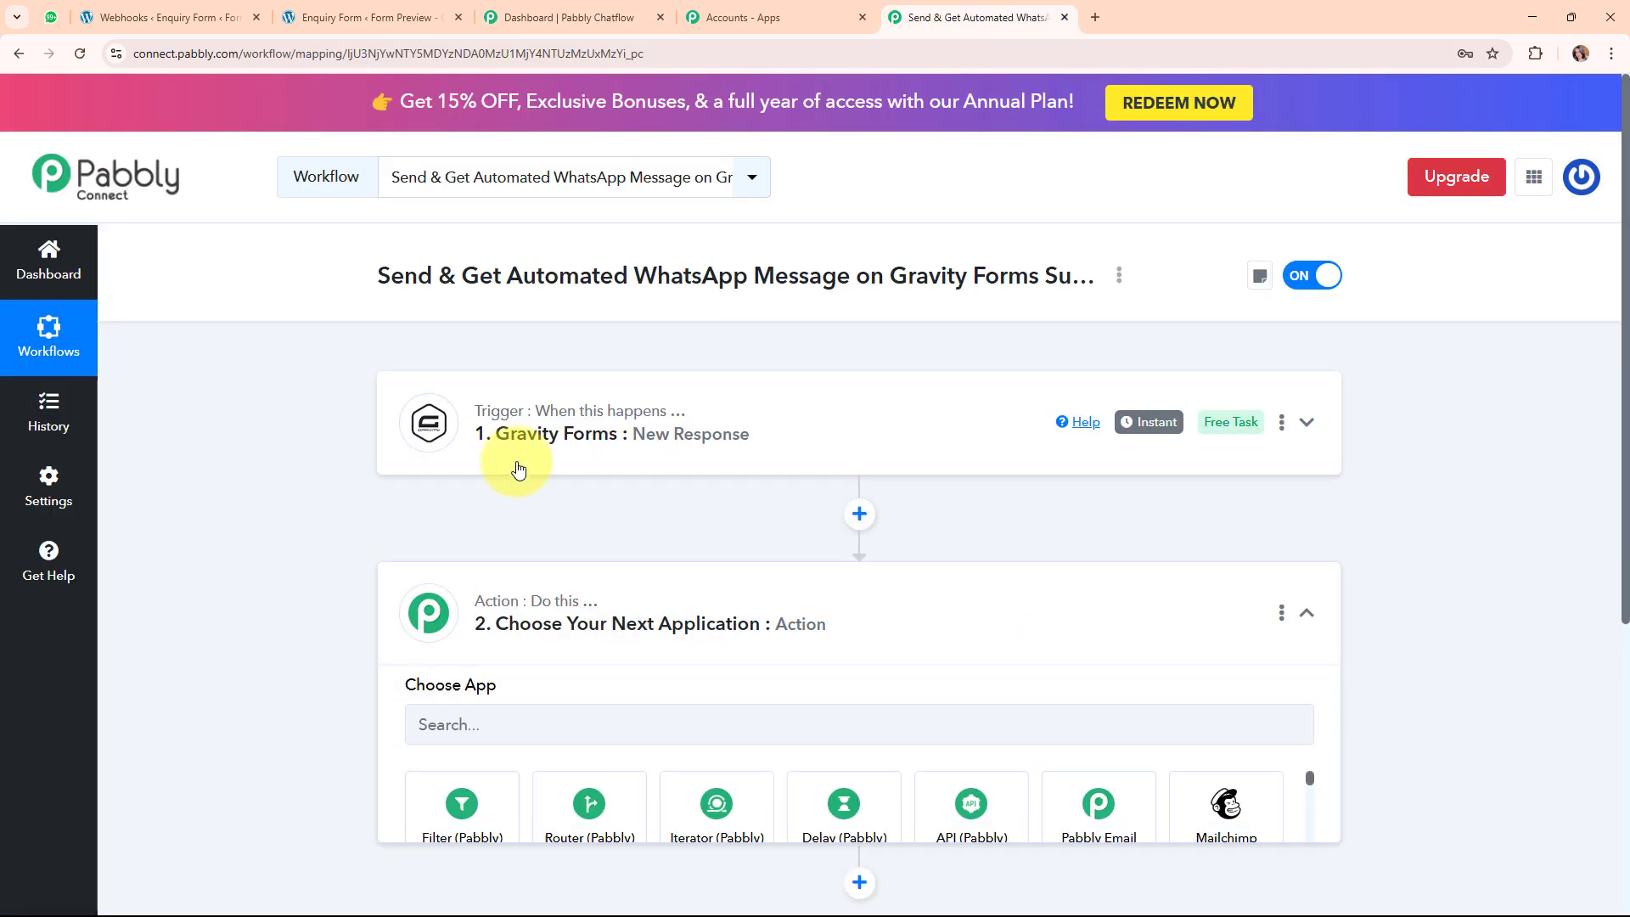
{"action": "scroll", "coordinate": [1074, 752], "scroll_direction": "down", "scroll_amount": 1}
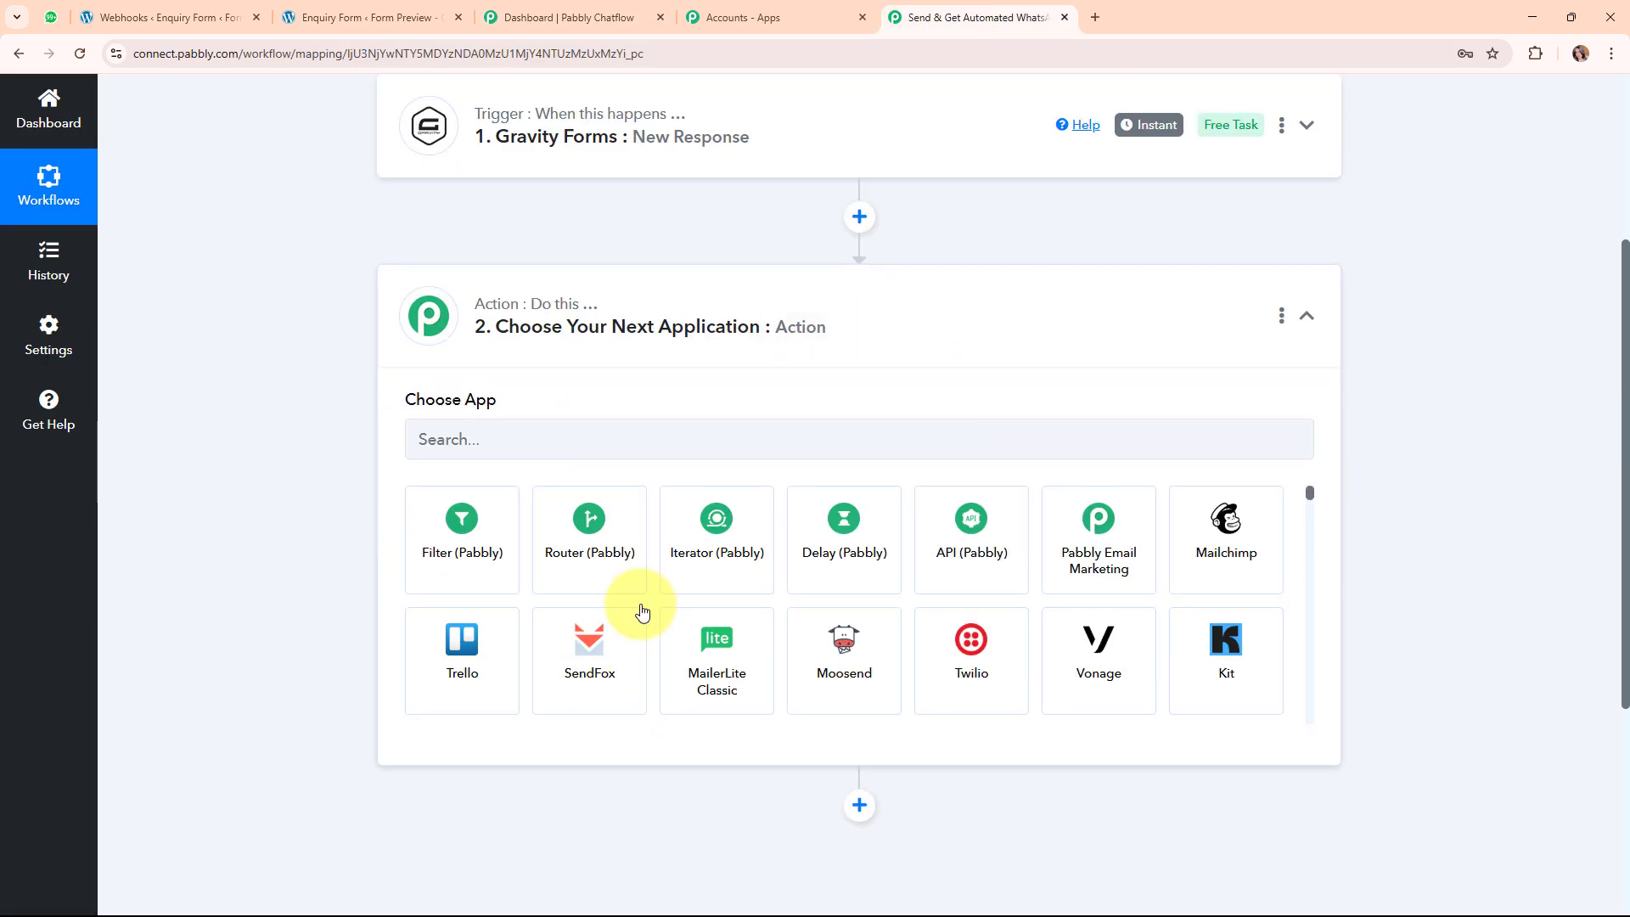
{"action": "left_click", "coordinate": [613, 8]}
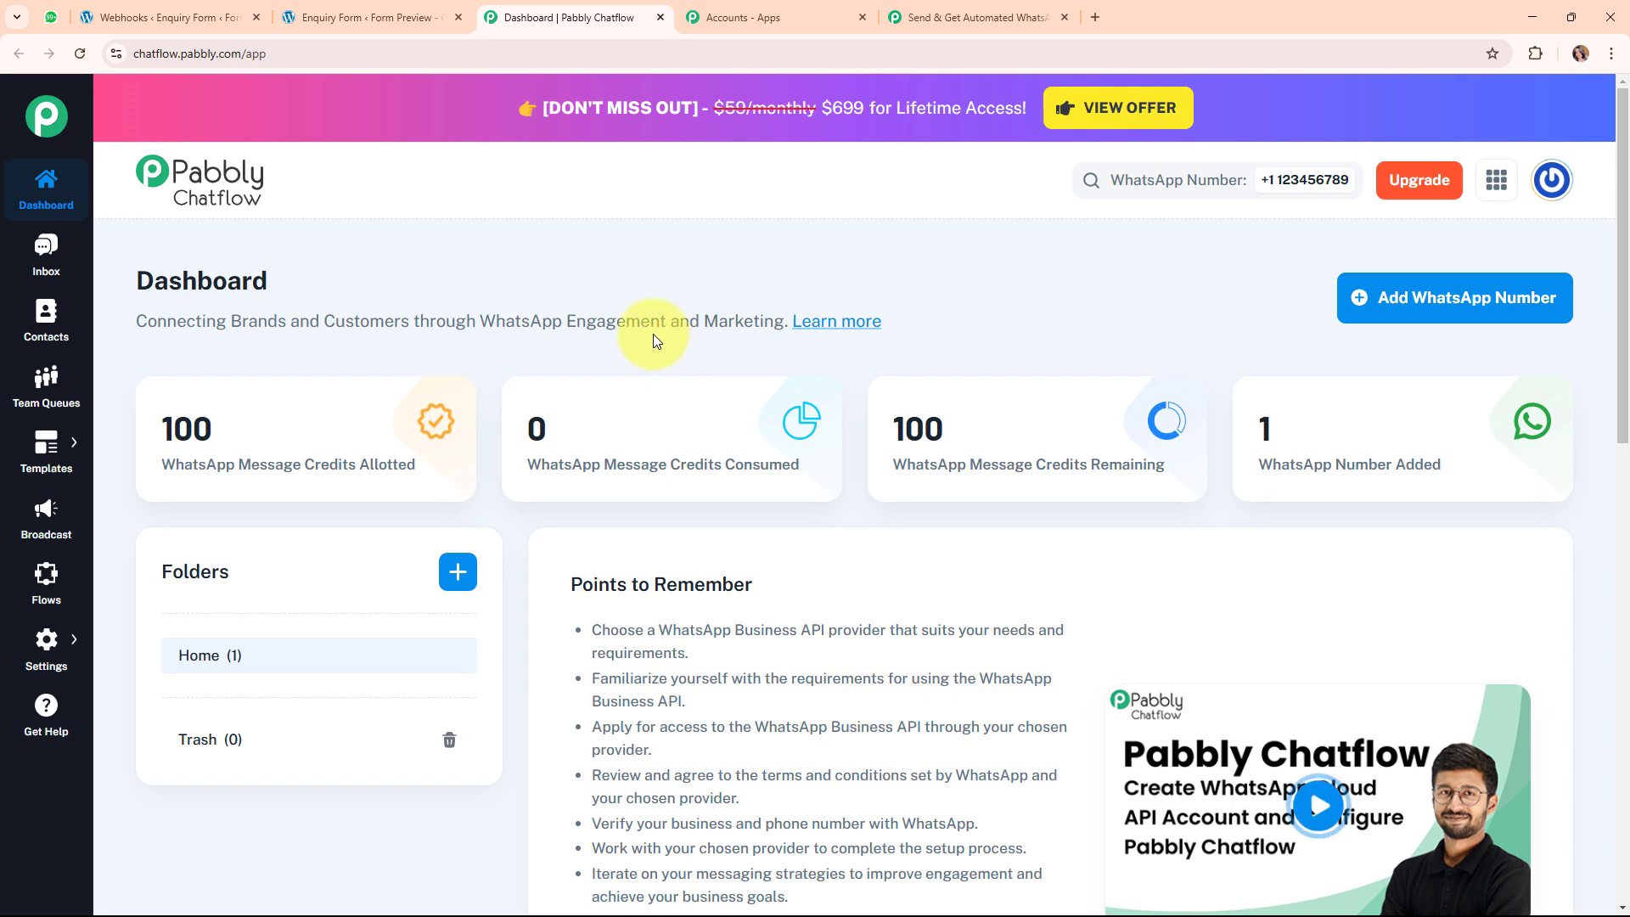
{"action": "left_click", "coordinate": [1391, 304]}
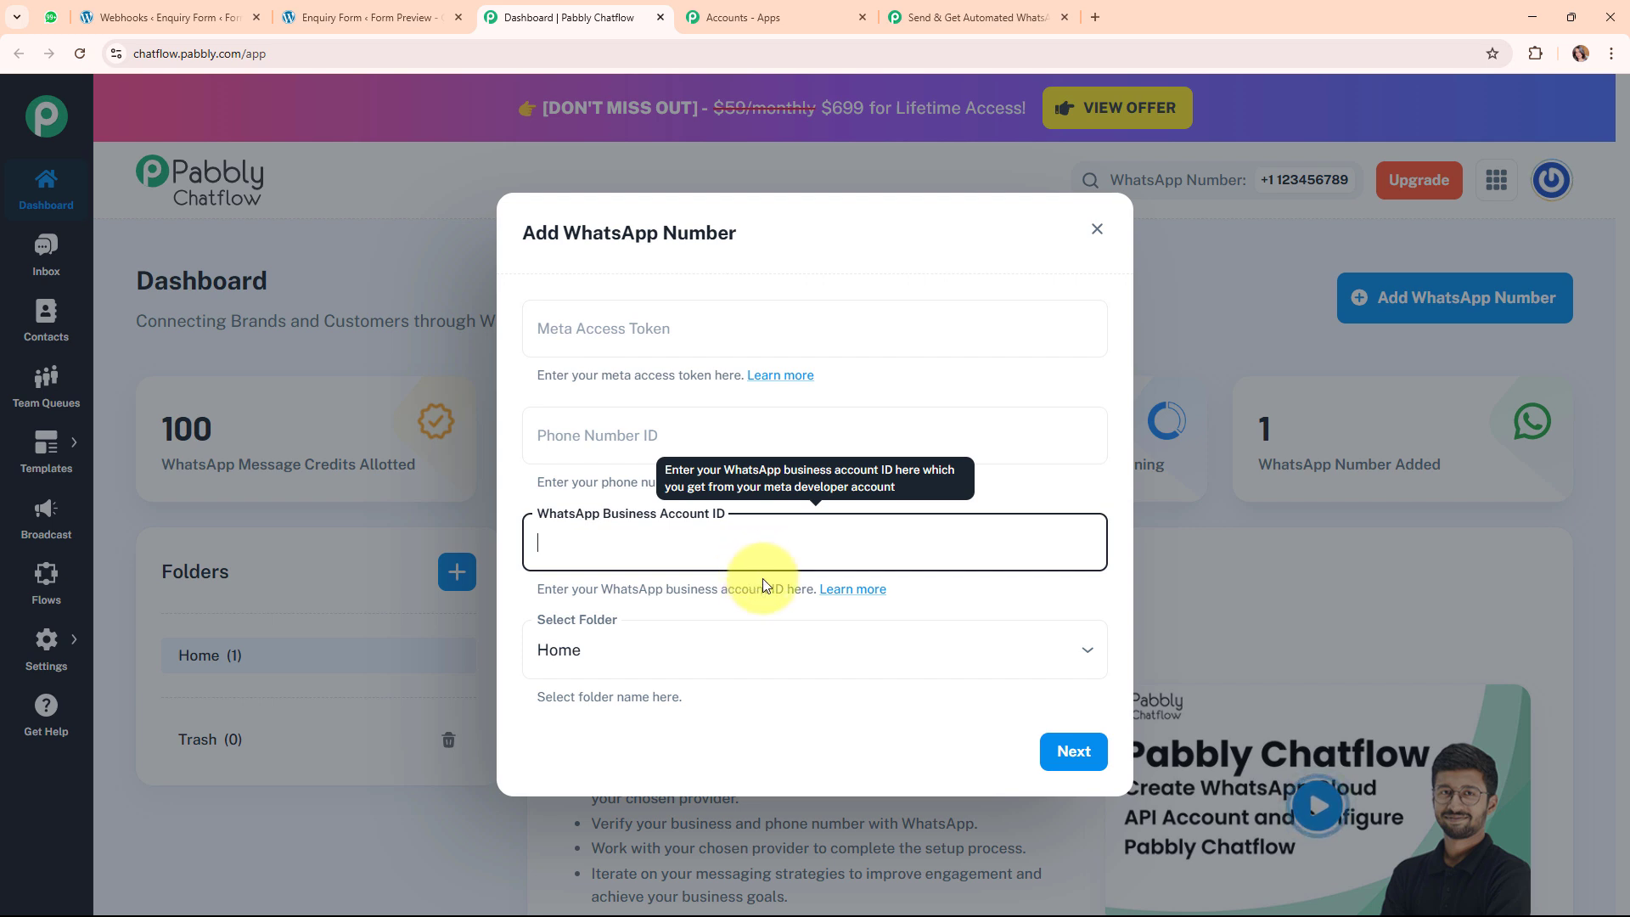
{"action": "left_click", "coordinate": [741, 752]}
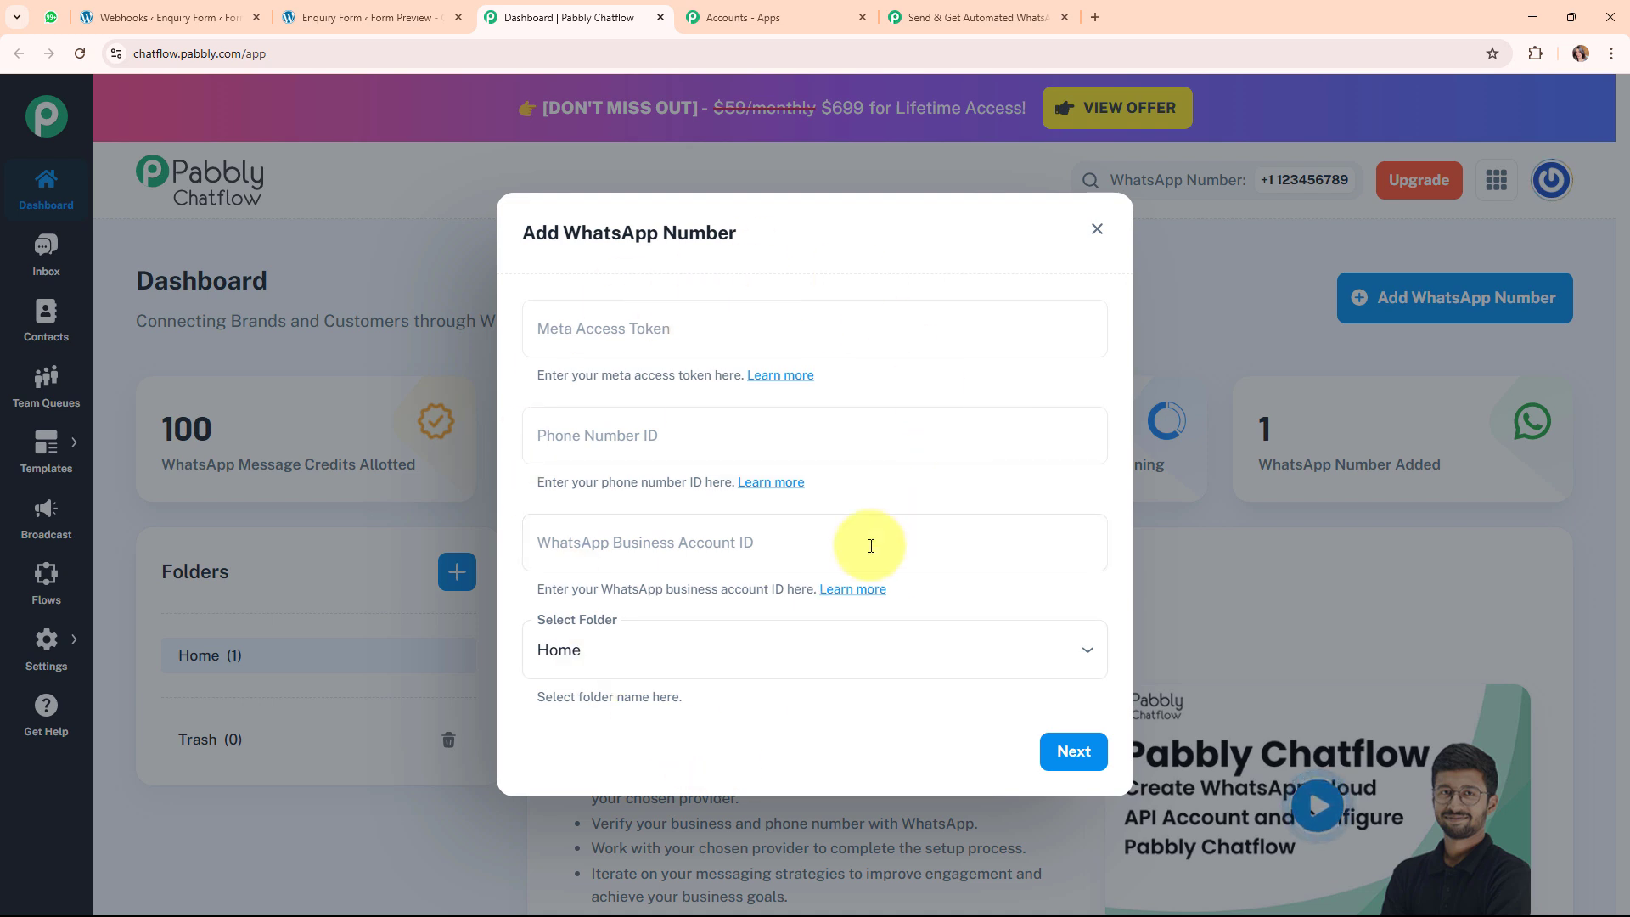
{"action": "mouse_move", "coordinate": [928, 441]}
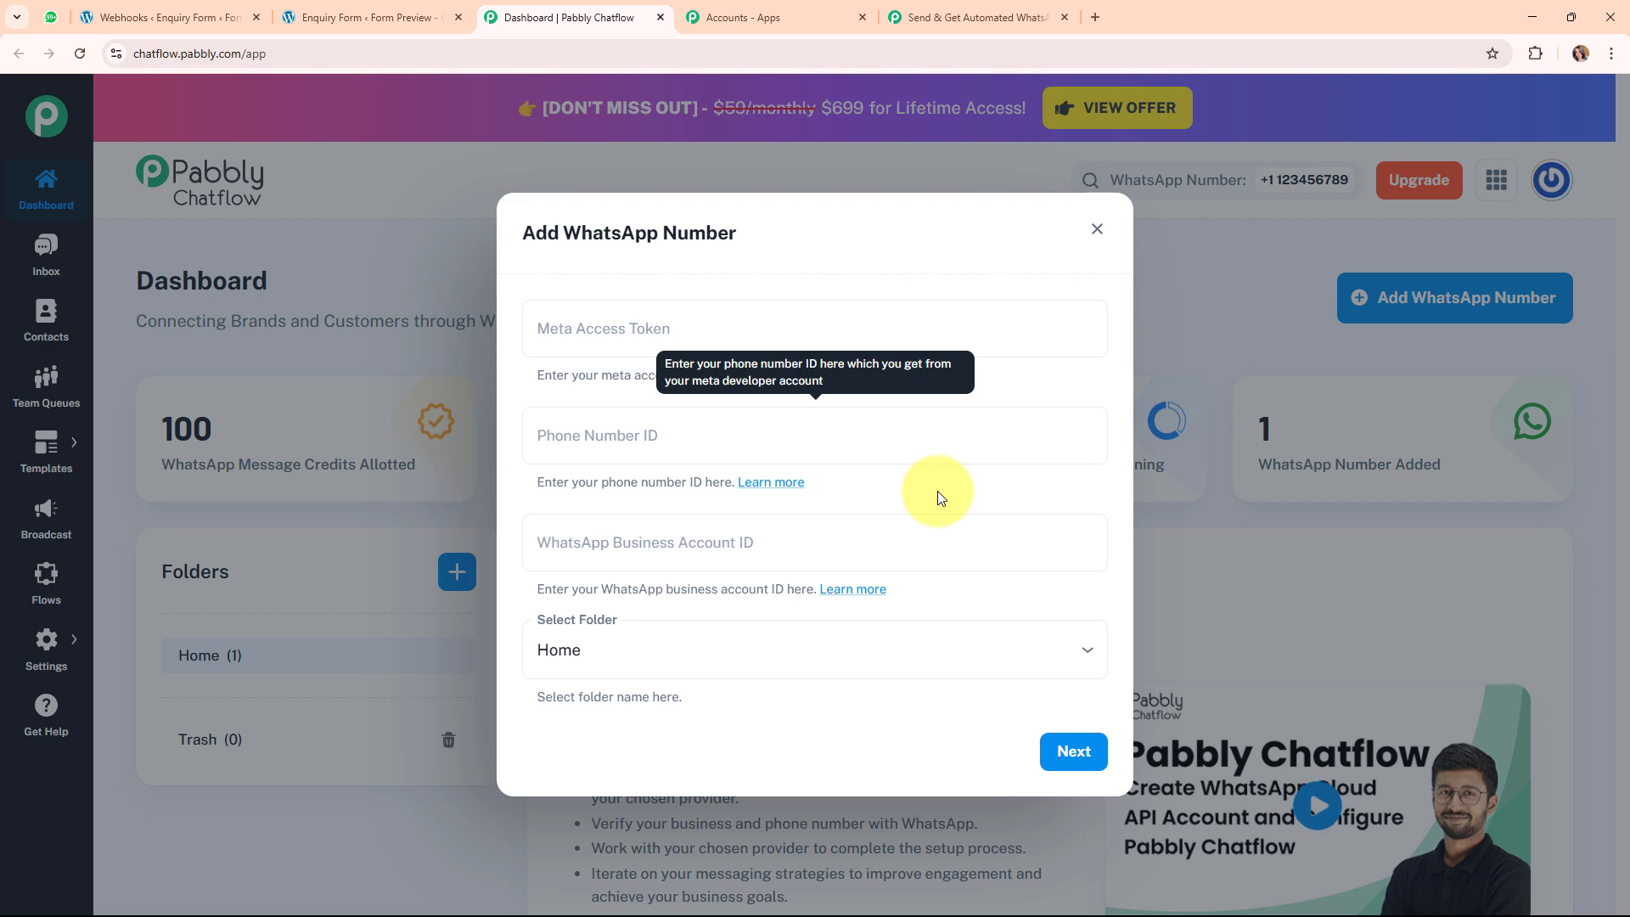
{"action": "left_click", "coordinate": [798, 303]}
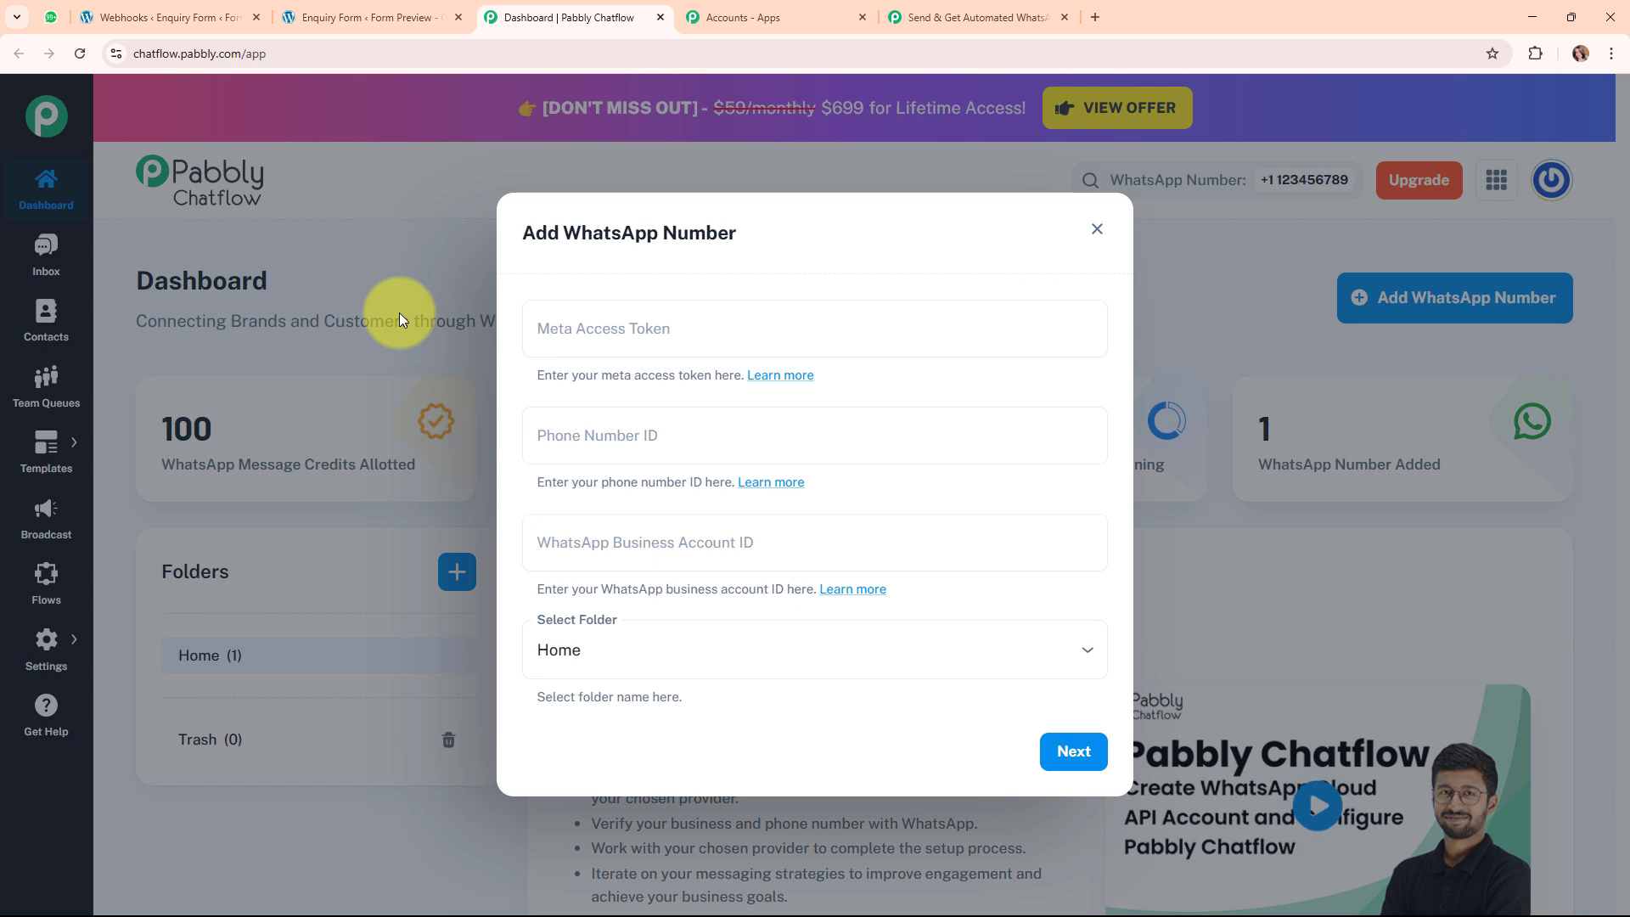
{"action": "left_click", "coordinate": [1096, 227]}
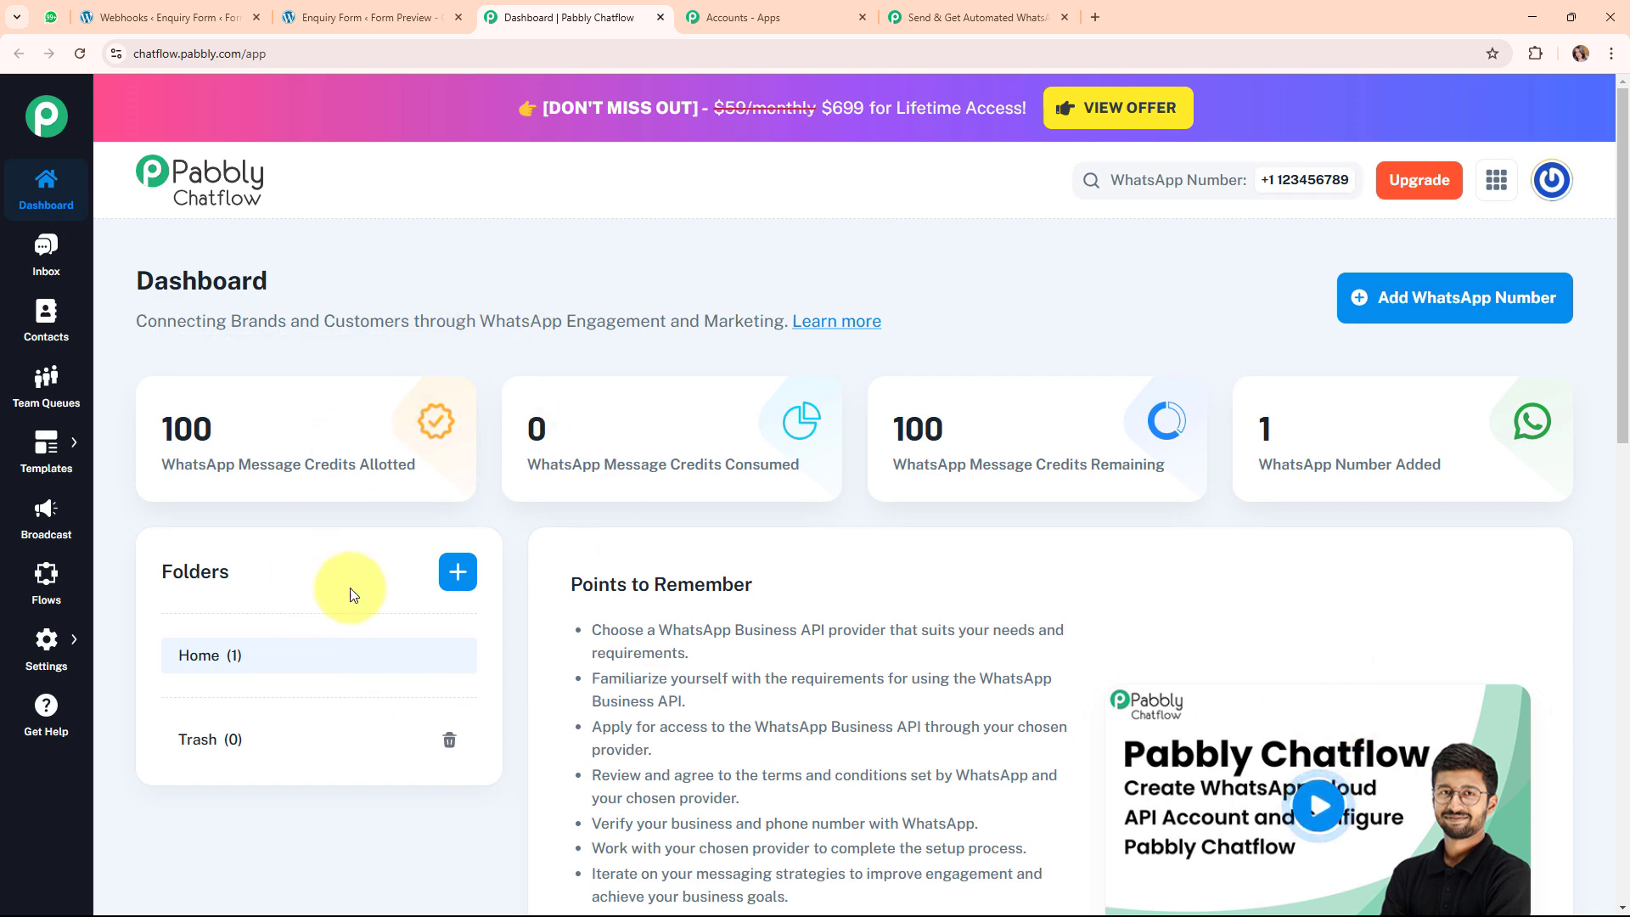
Set the action step to Pabbly Chatflow, searched as 'pabbly ch', with the Send Template Message event.
{"action": "left_click", "coordinate": [974, 11]}
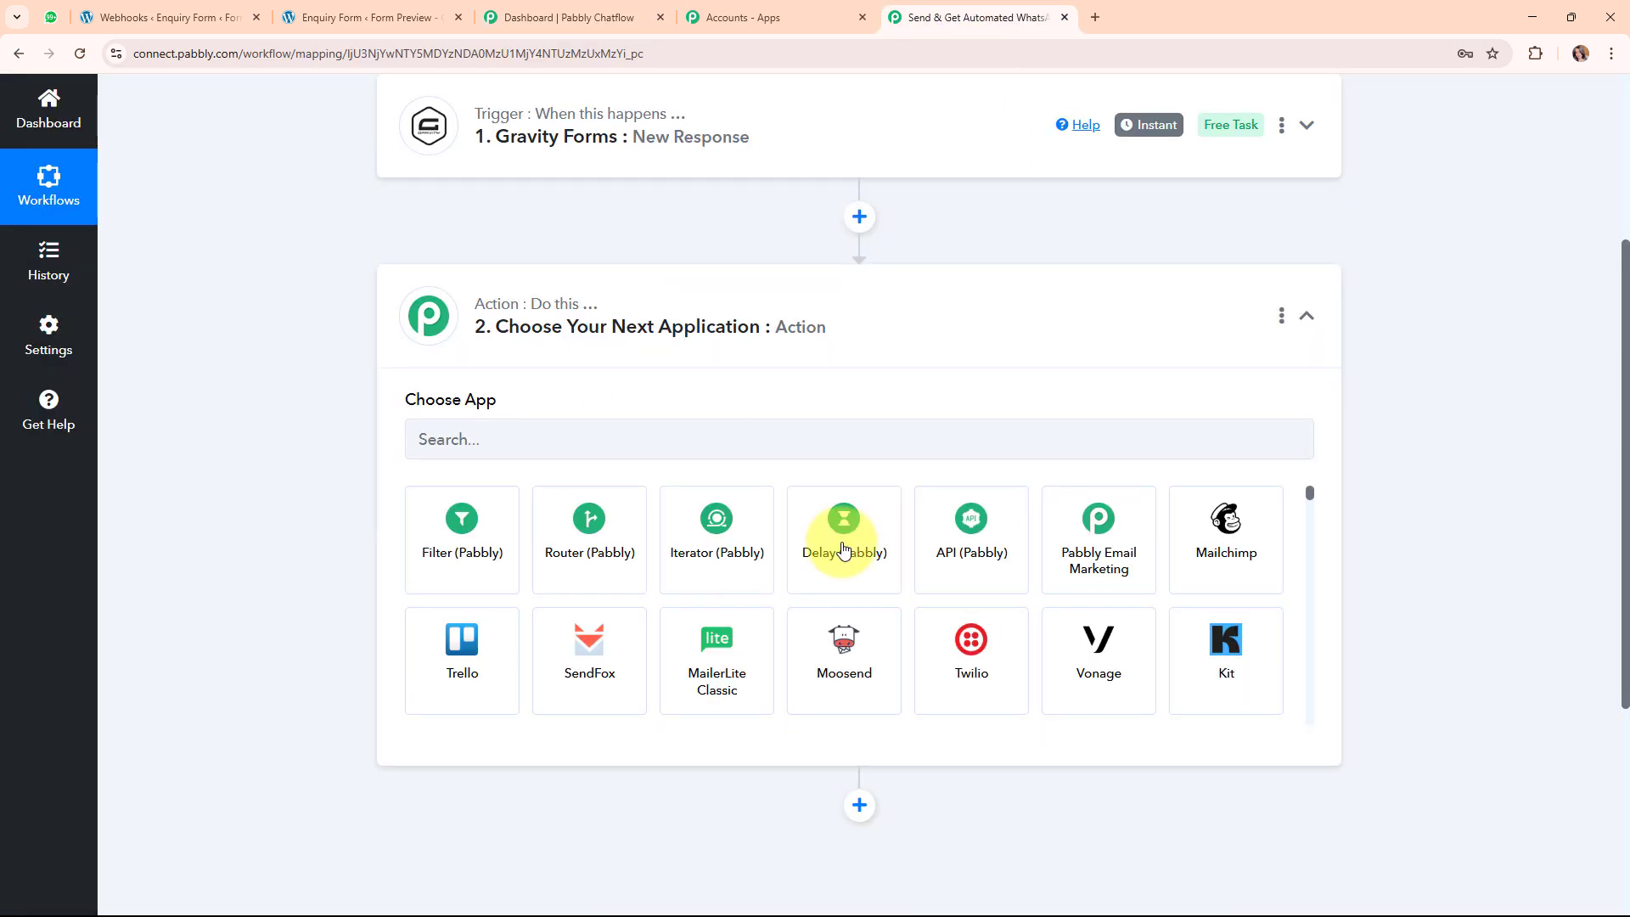
{"action": "left_click", "coordinate": [660, 433]}
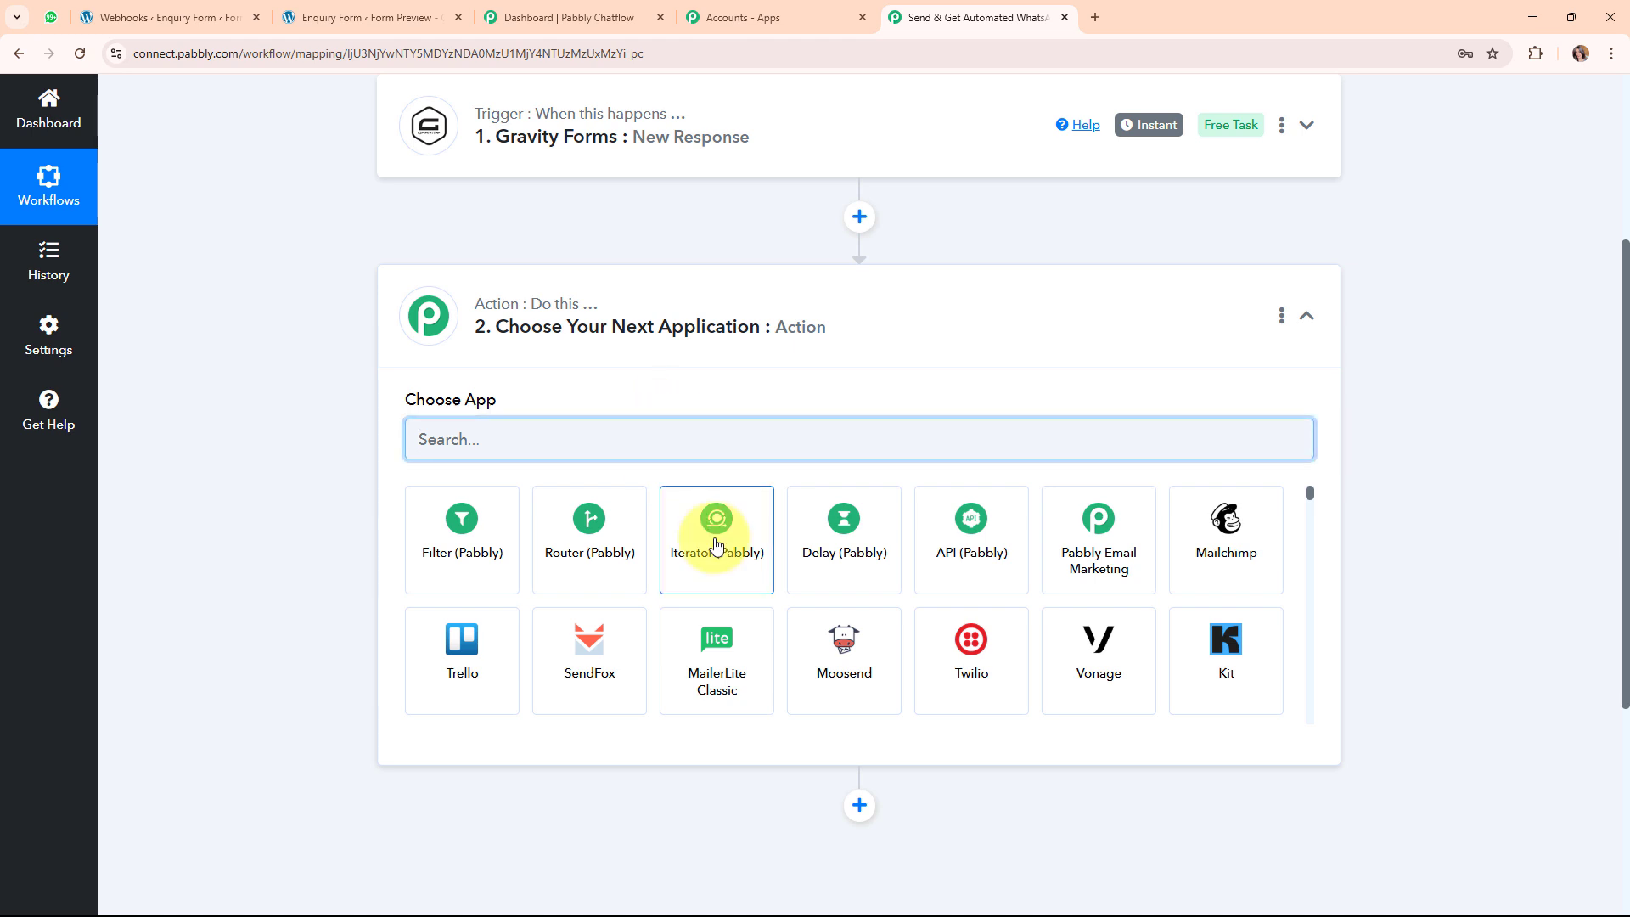
{"action": "type", "text": "pa"}
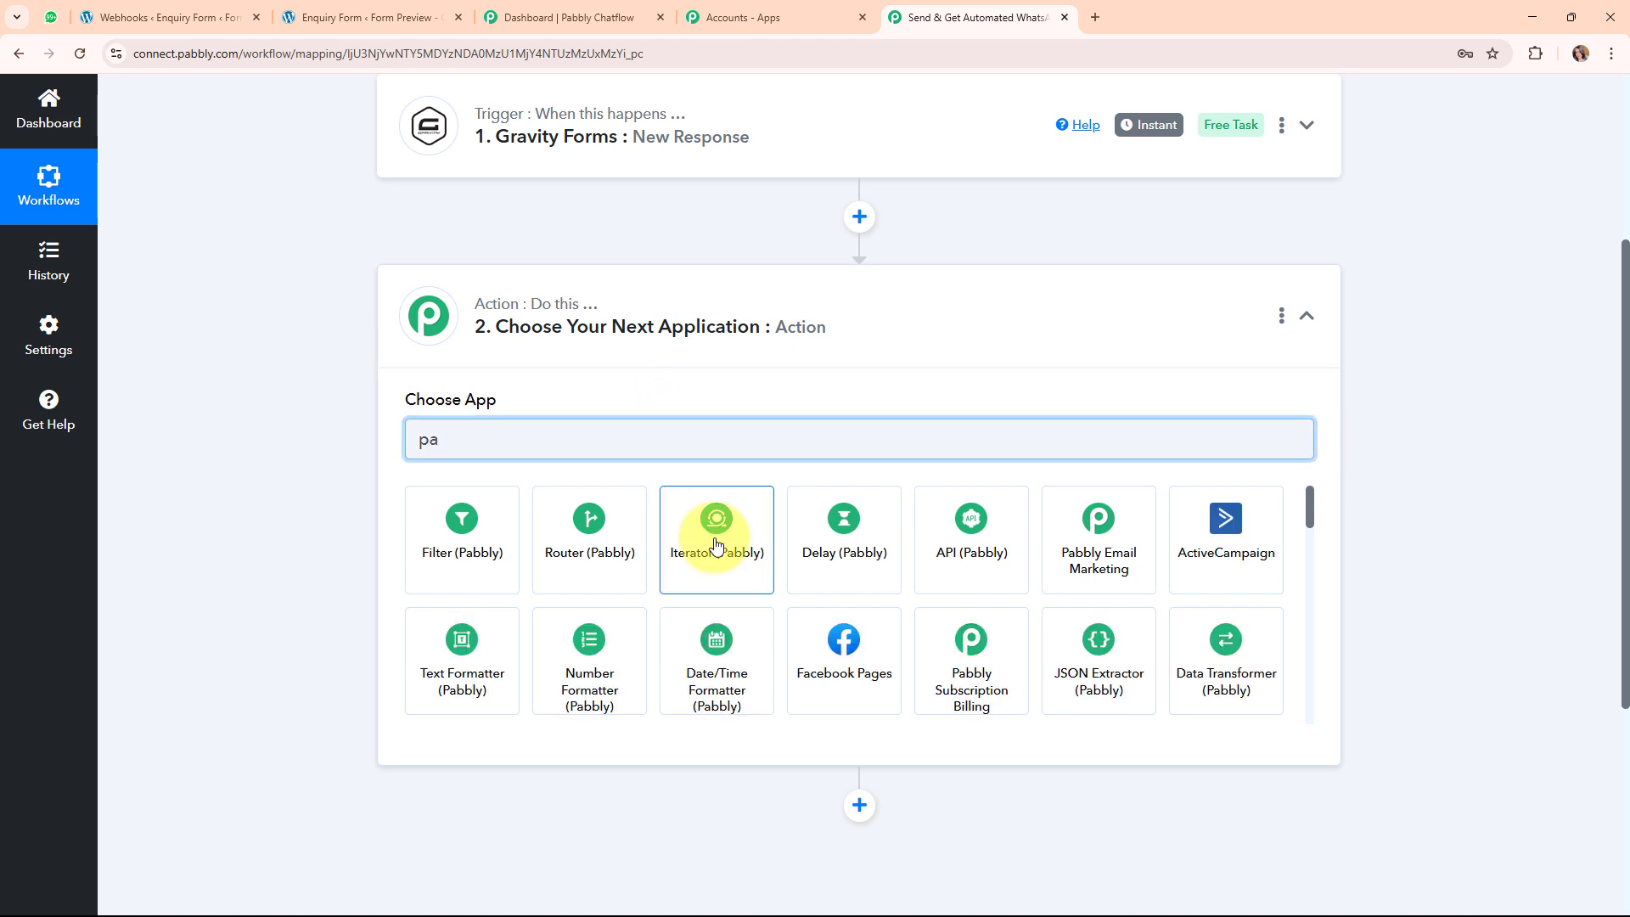
{"action": "type", "text": "bbly ch"}
{"action": "left_click", "coordinate": [473, 571]}
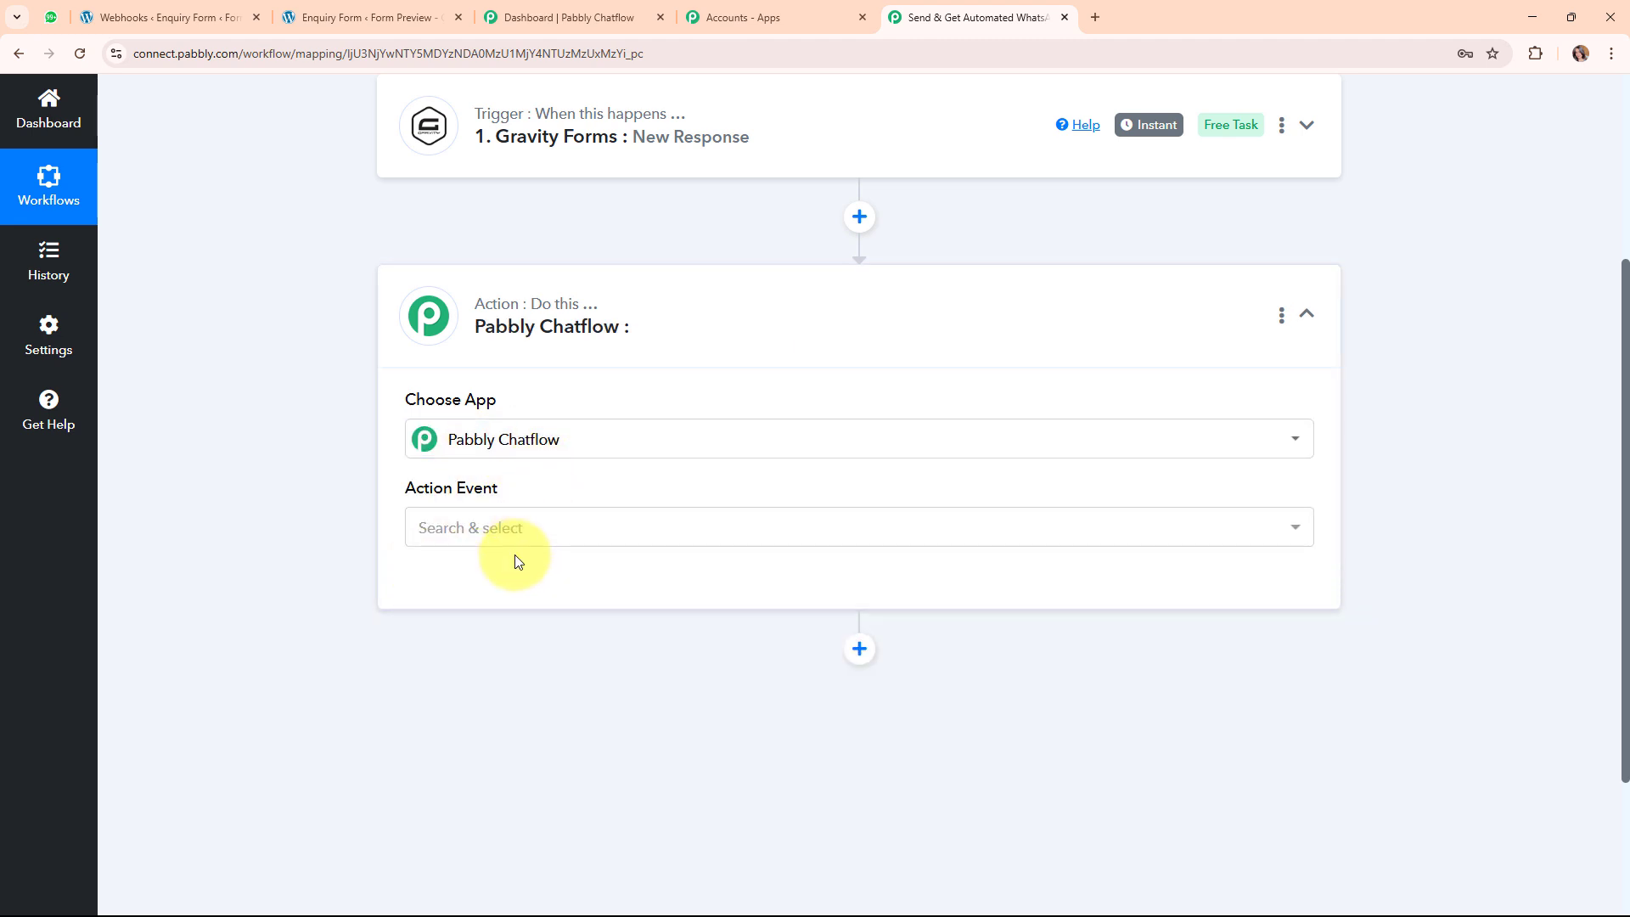
{"action": "left_click", "coordinate": [511, 544]}
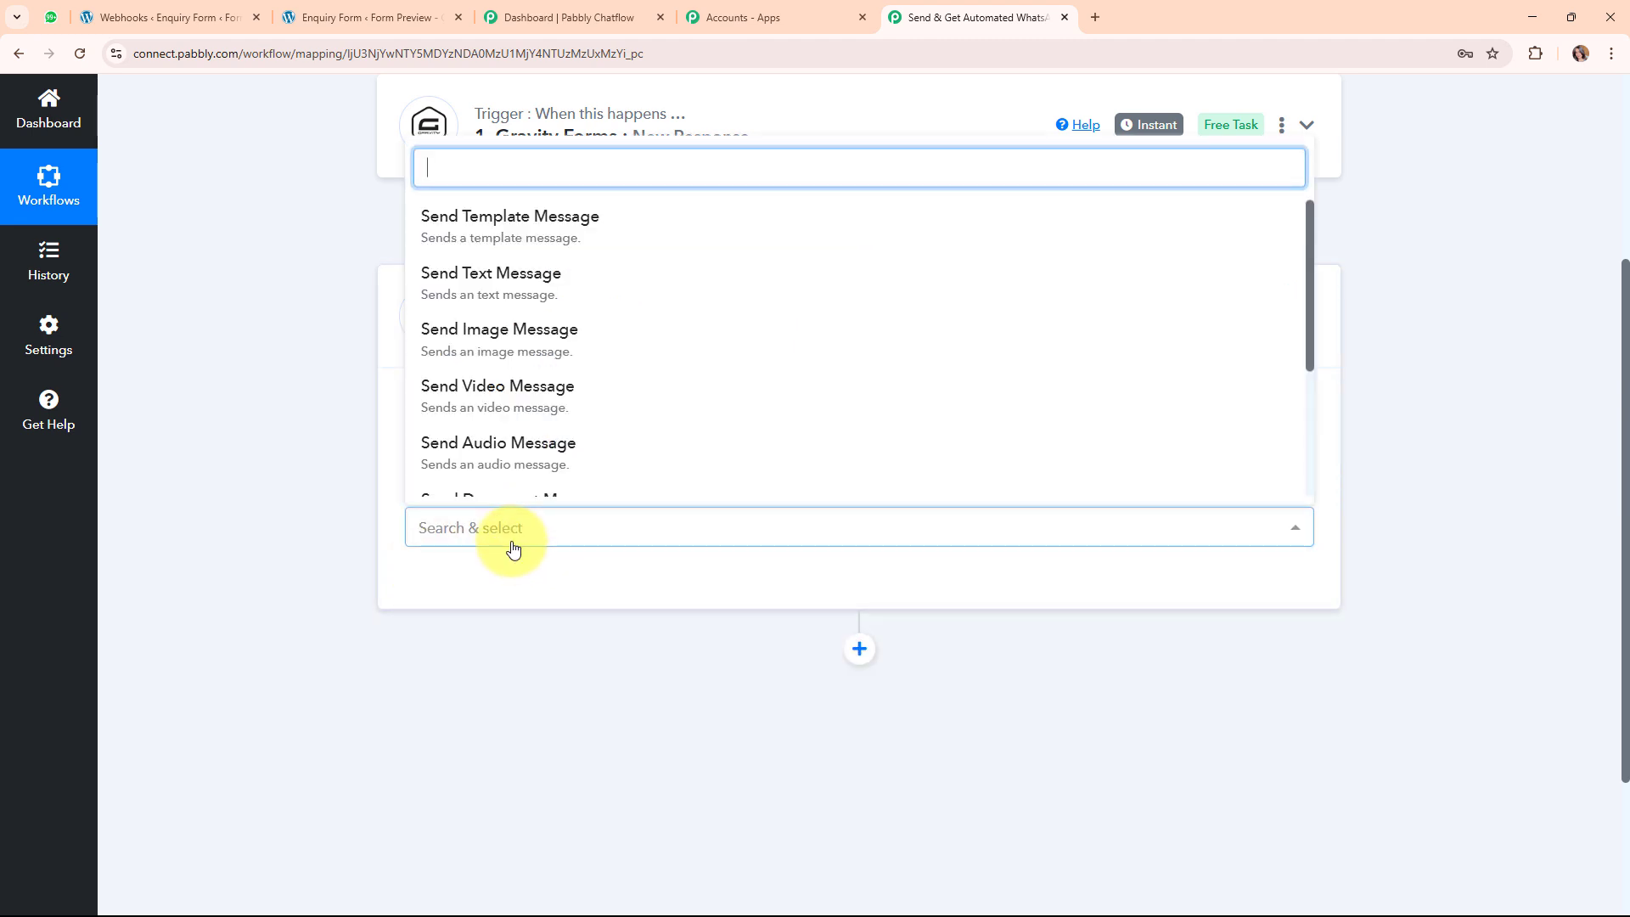
{"action": "left_click", "coordinate": [689, 242]}
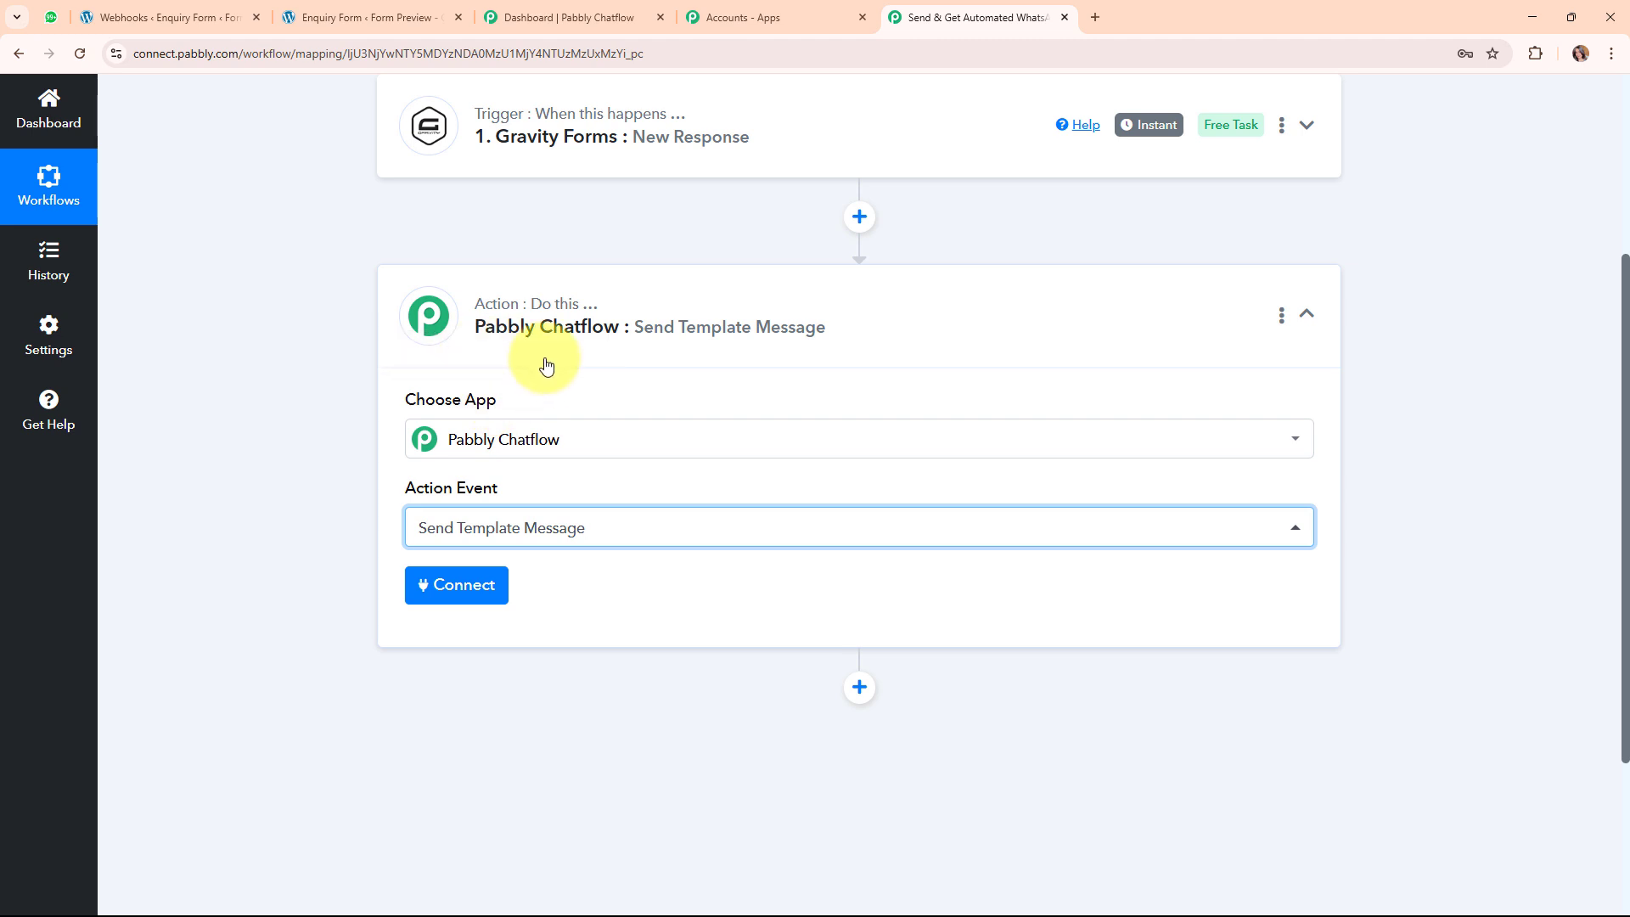
Start a new connection named Pabbly Chatflow #22 and review the Token help text.
{"action": "left_click", "coordinate": [463, 582]}
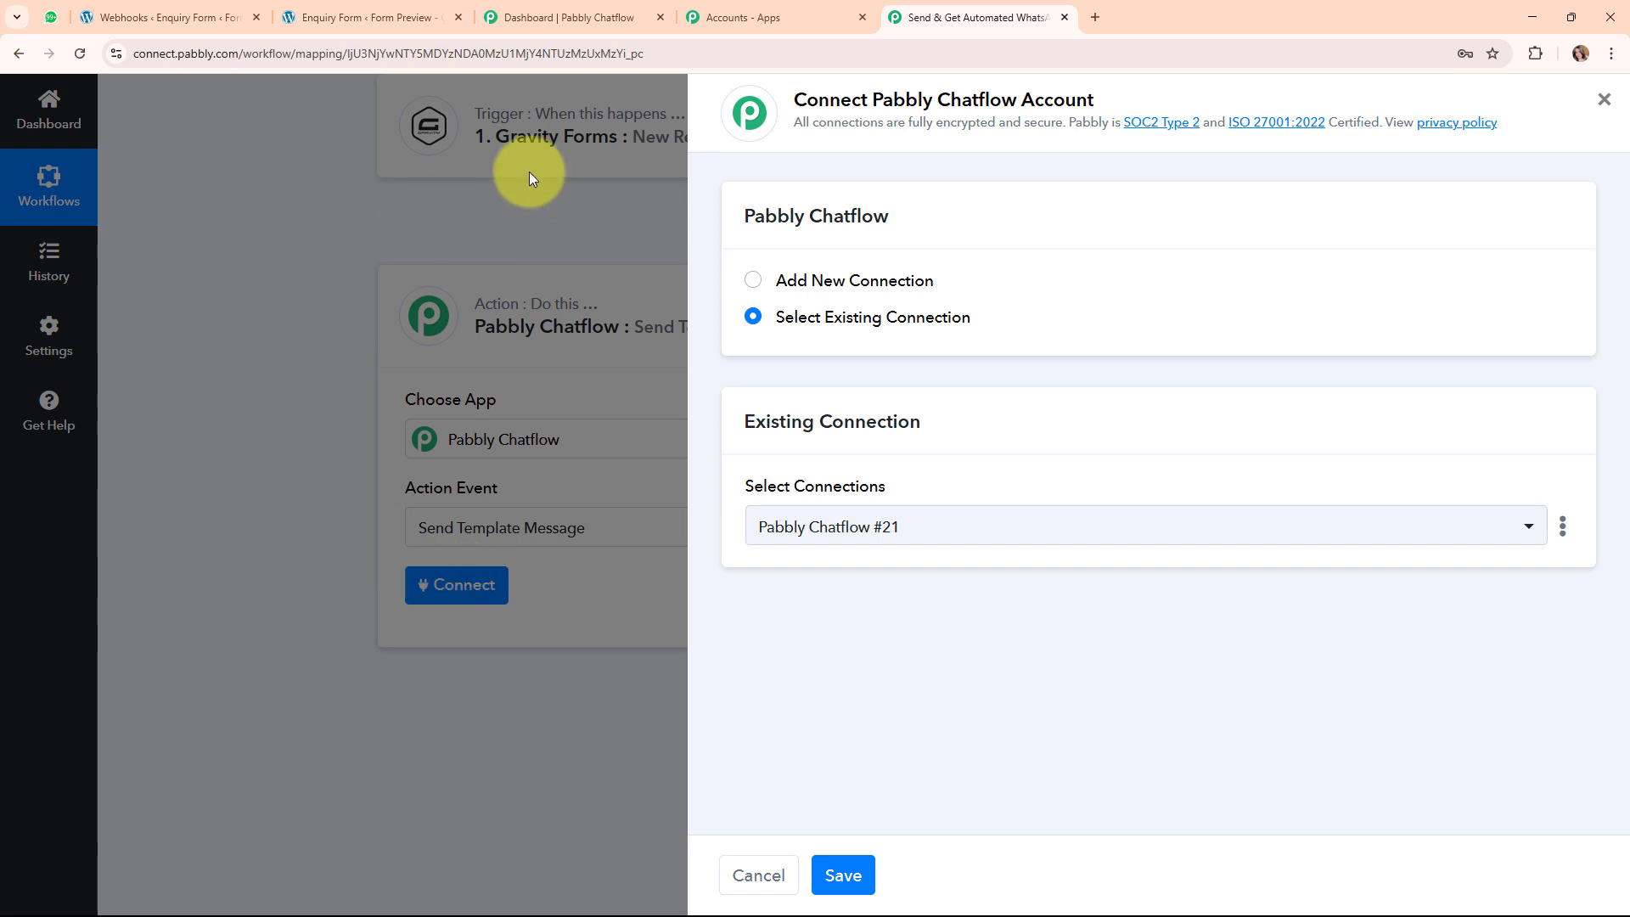
{"action": "left_click", "coordinate": [755, 283]}
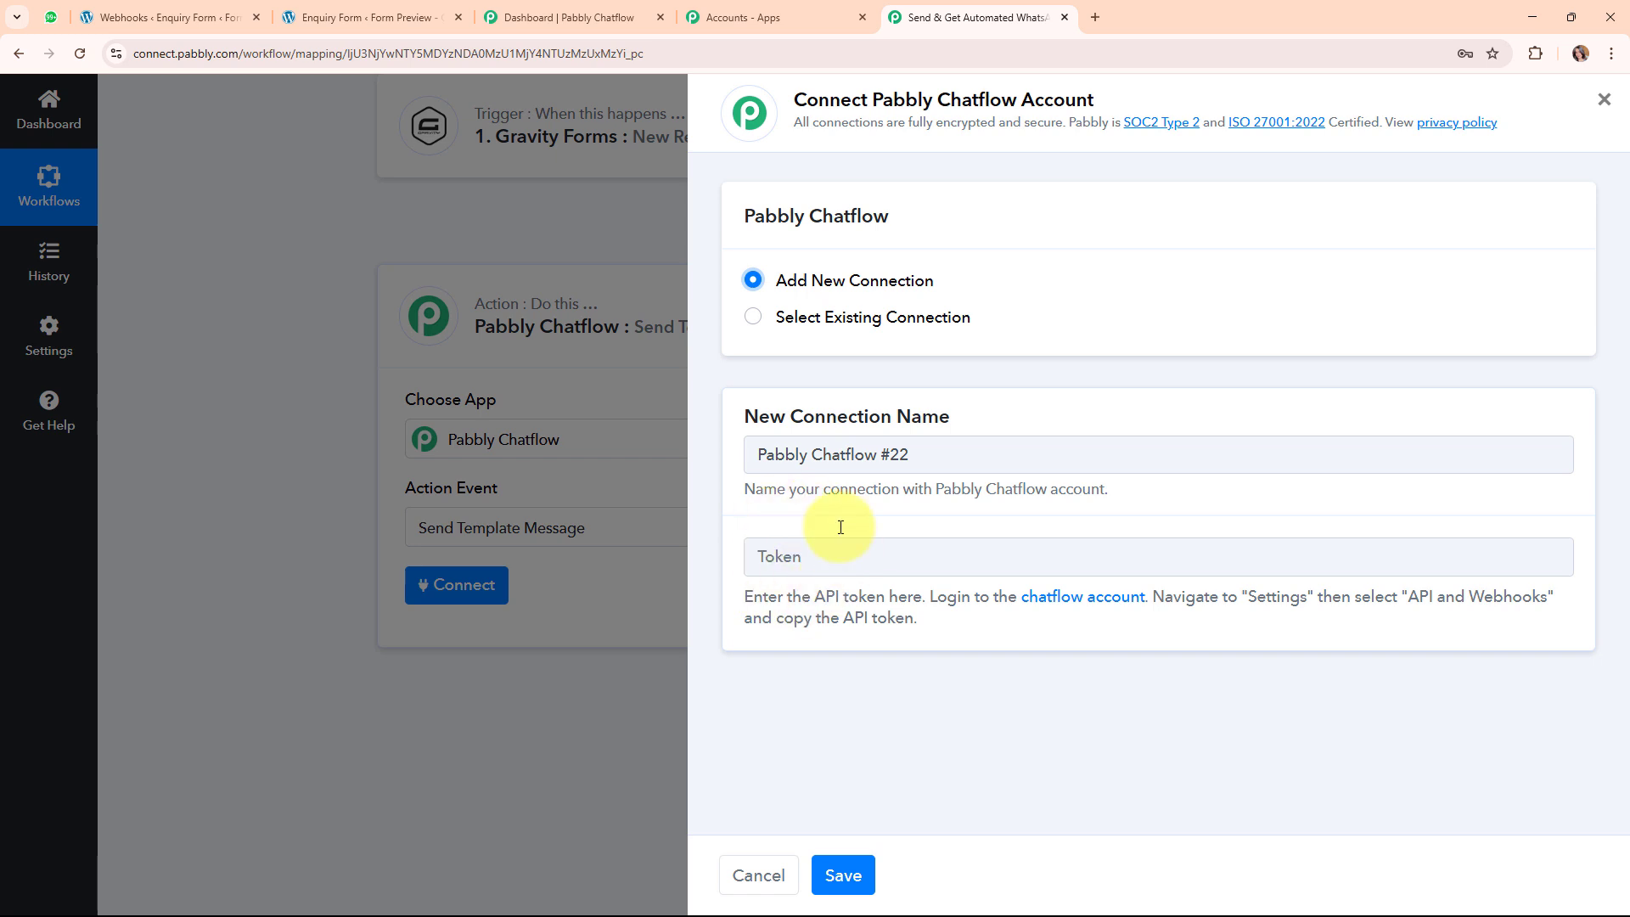
{"action": "left_click_drag", "start_coordinate": [745, 601], "coordinate": [957, 640]}
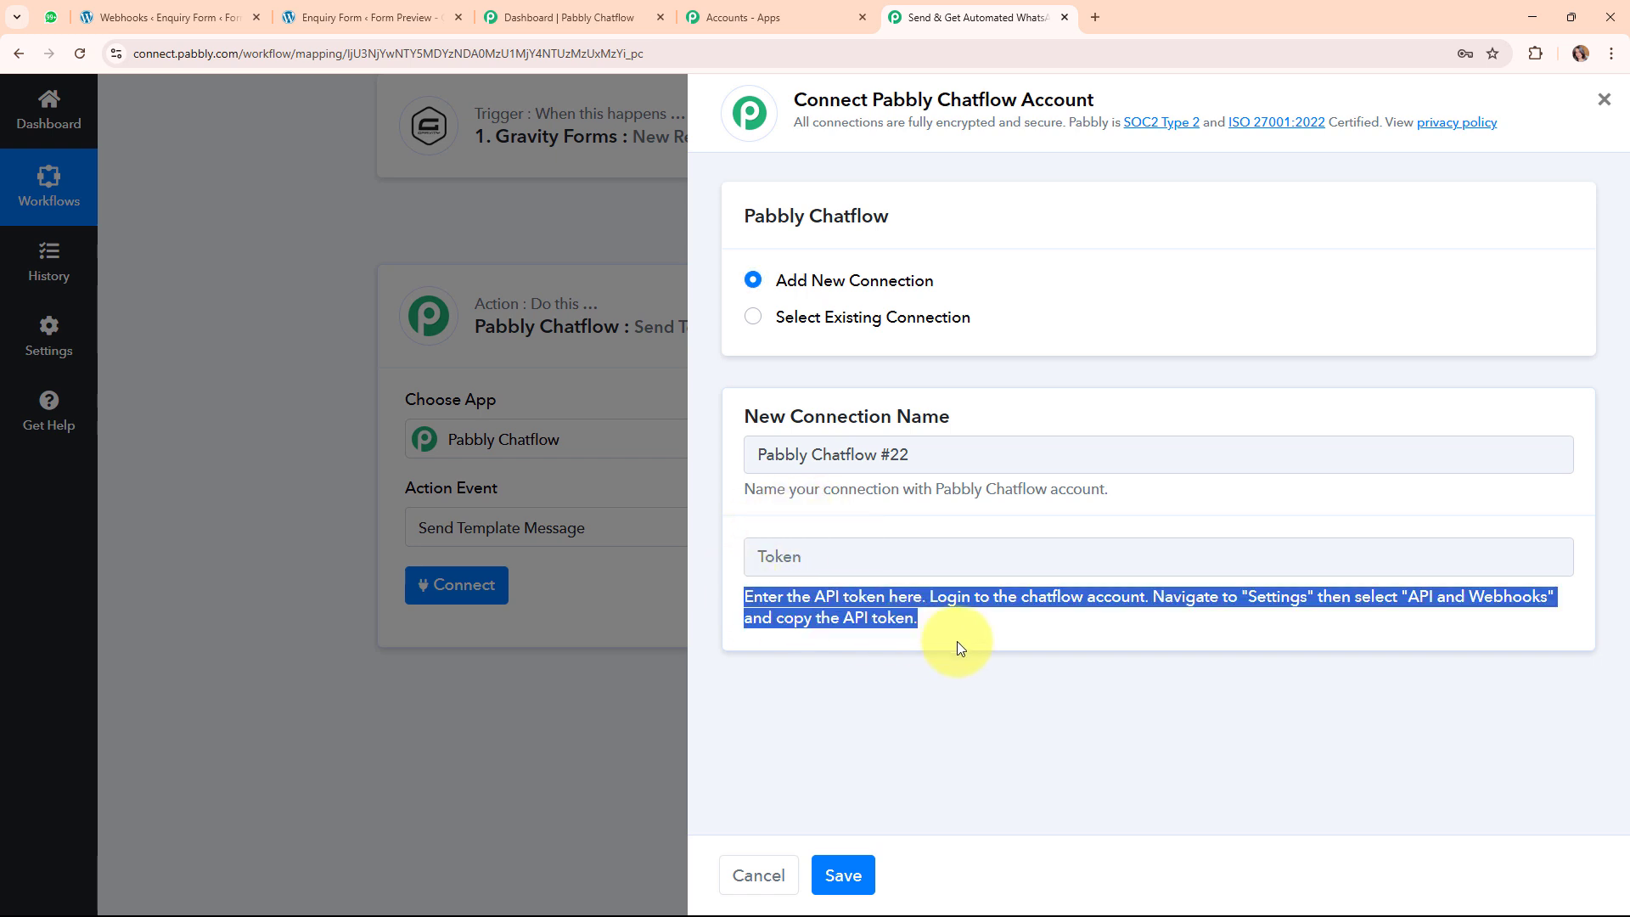
{"action": "left_click", "coordinate": [960, 684]}
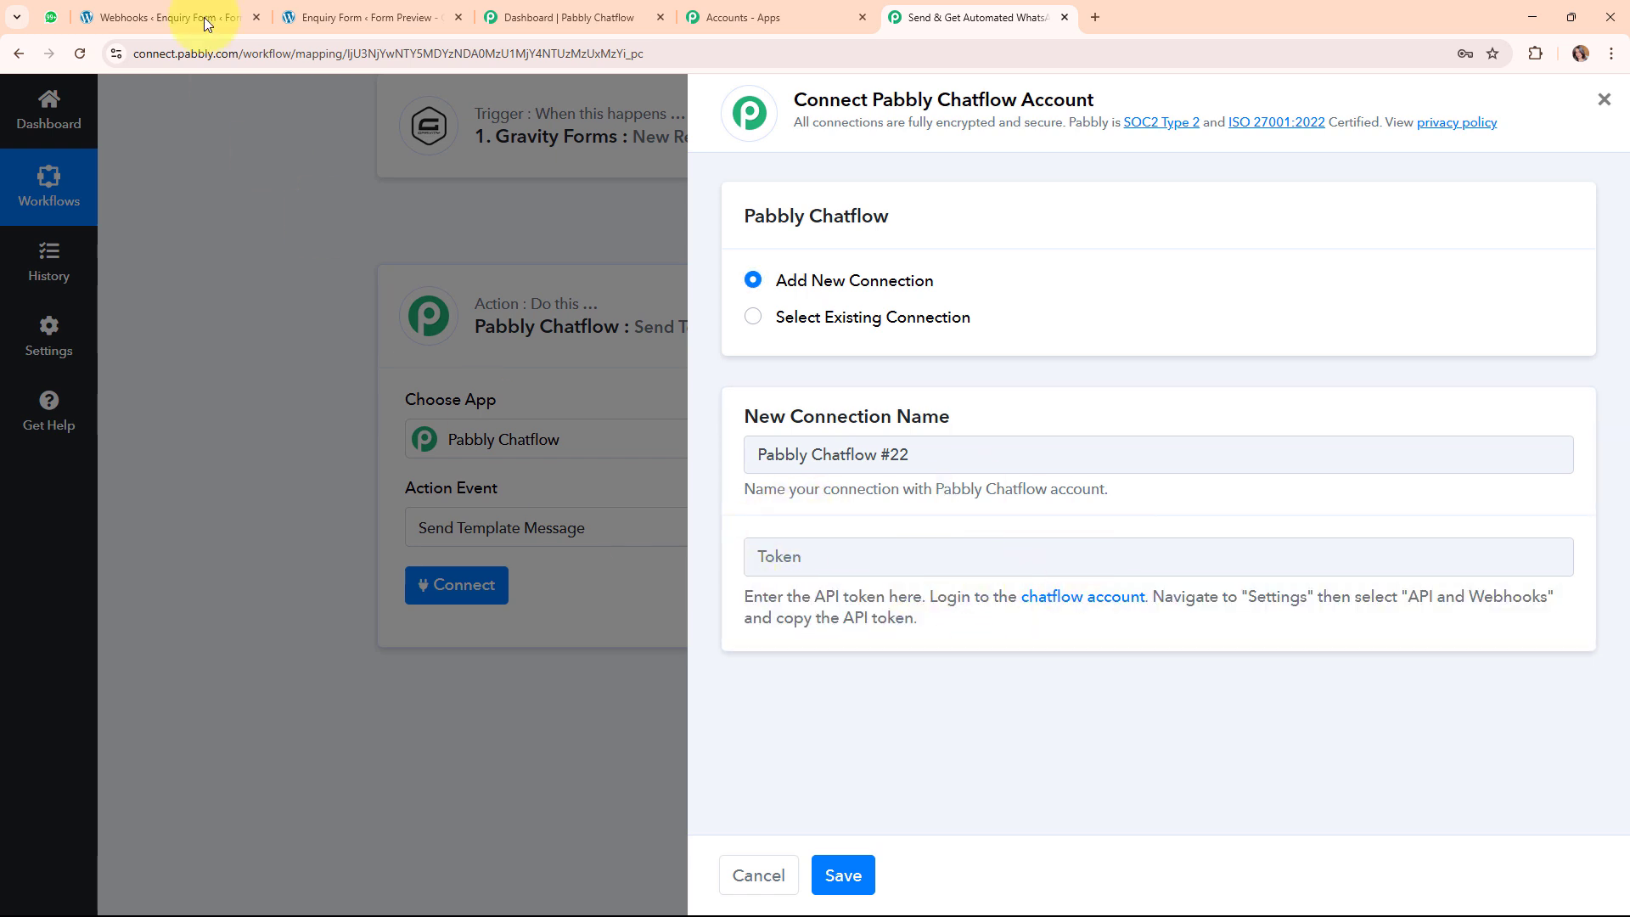
Generate a new API token in Chatflow Settings > API & Webhooks and copy it.
{"action": "left_click", "coordinate": [560, 18]}
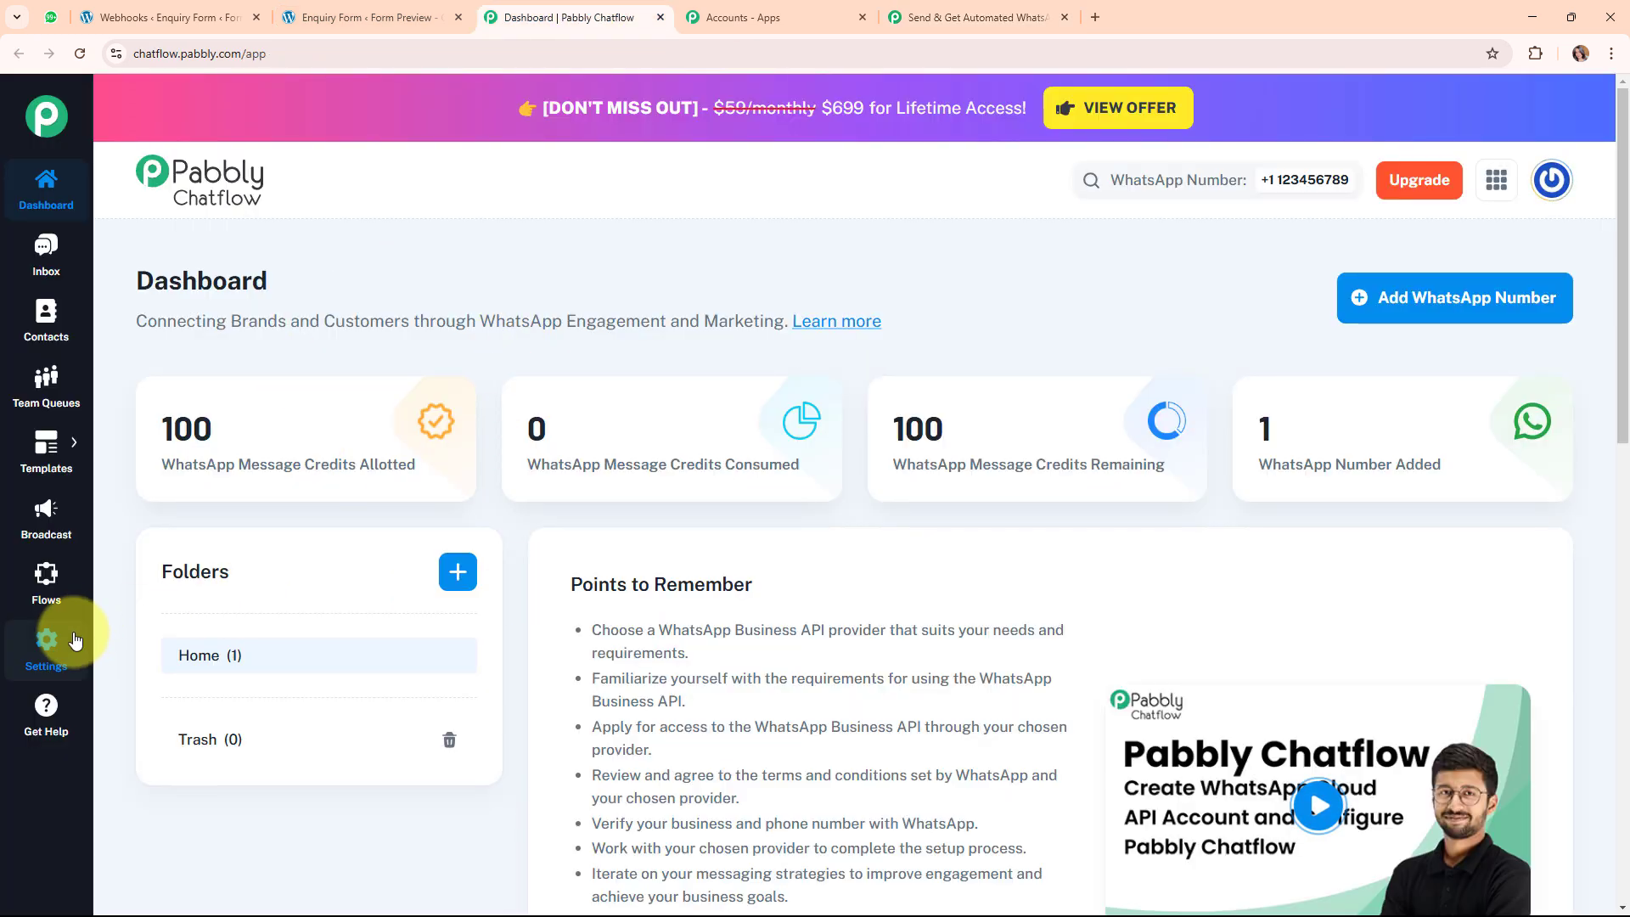
{"action": "left_click", "coordinate": [44, 658]}
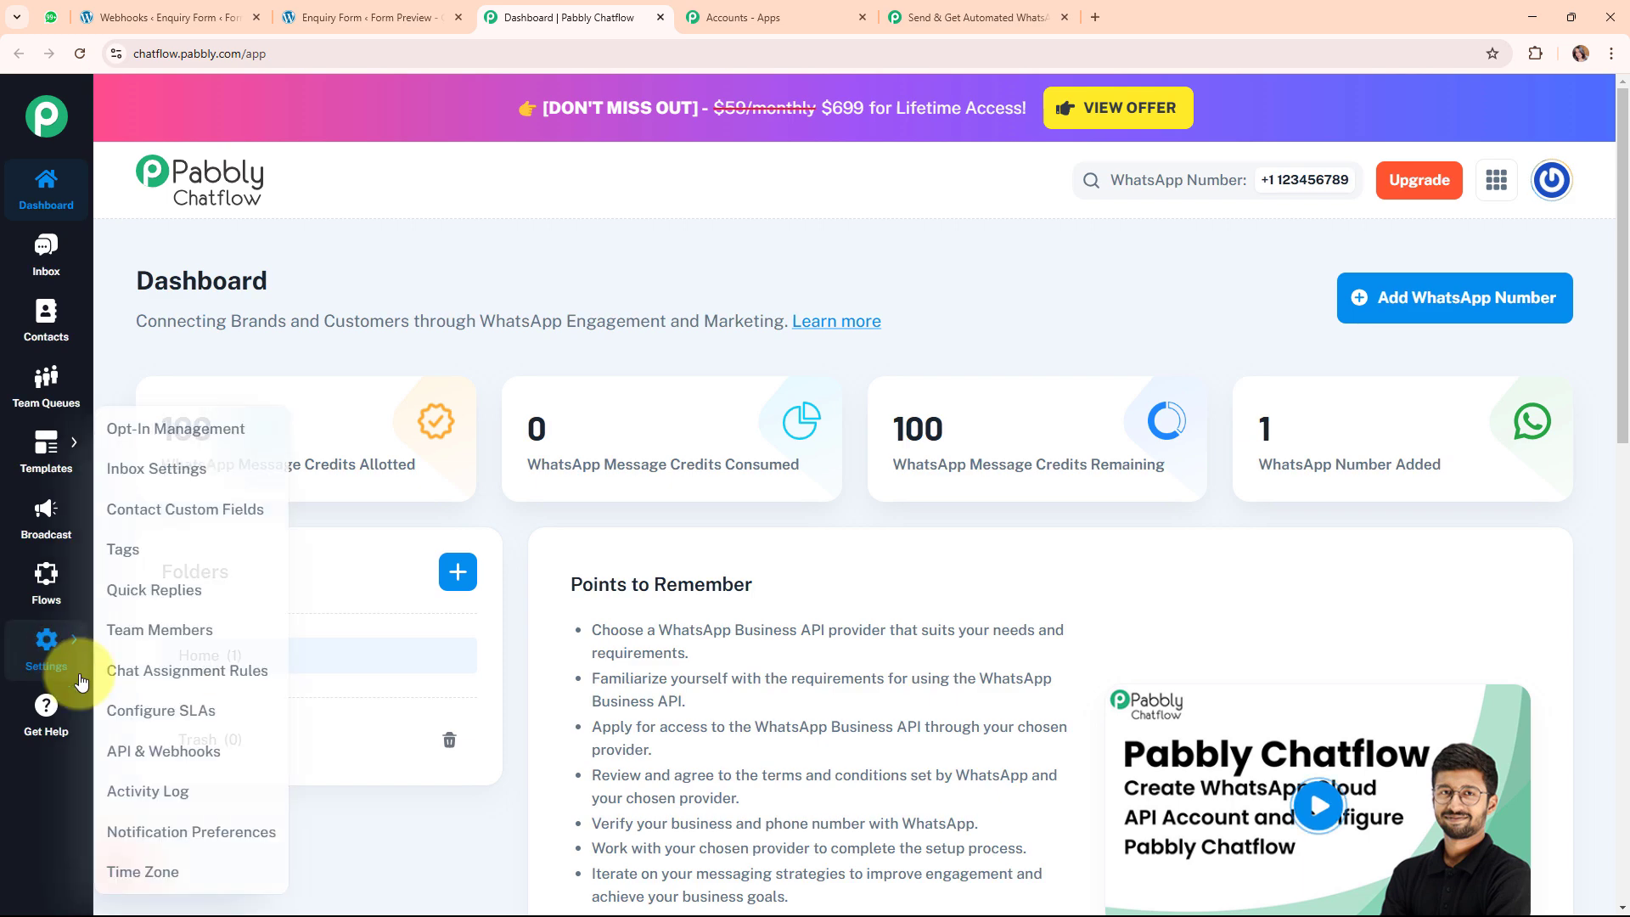
{"action": "mouse_move", "coordinate": [53, 651]}
{"action": "left_click", "coordinate": [152, 752]}
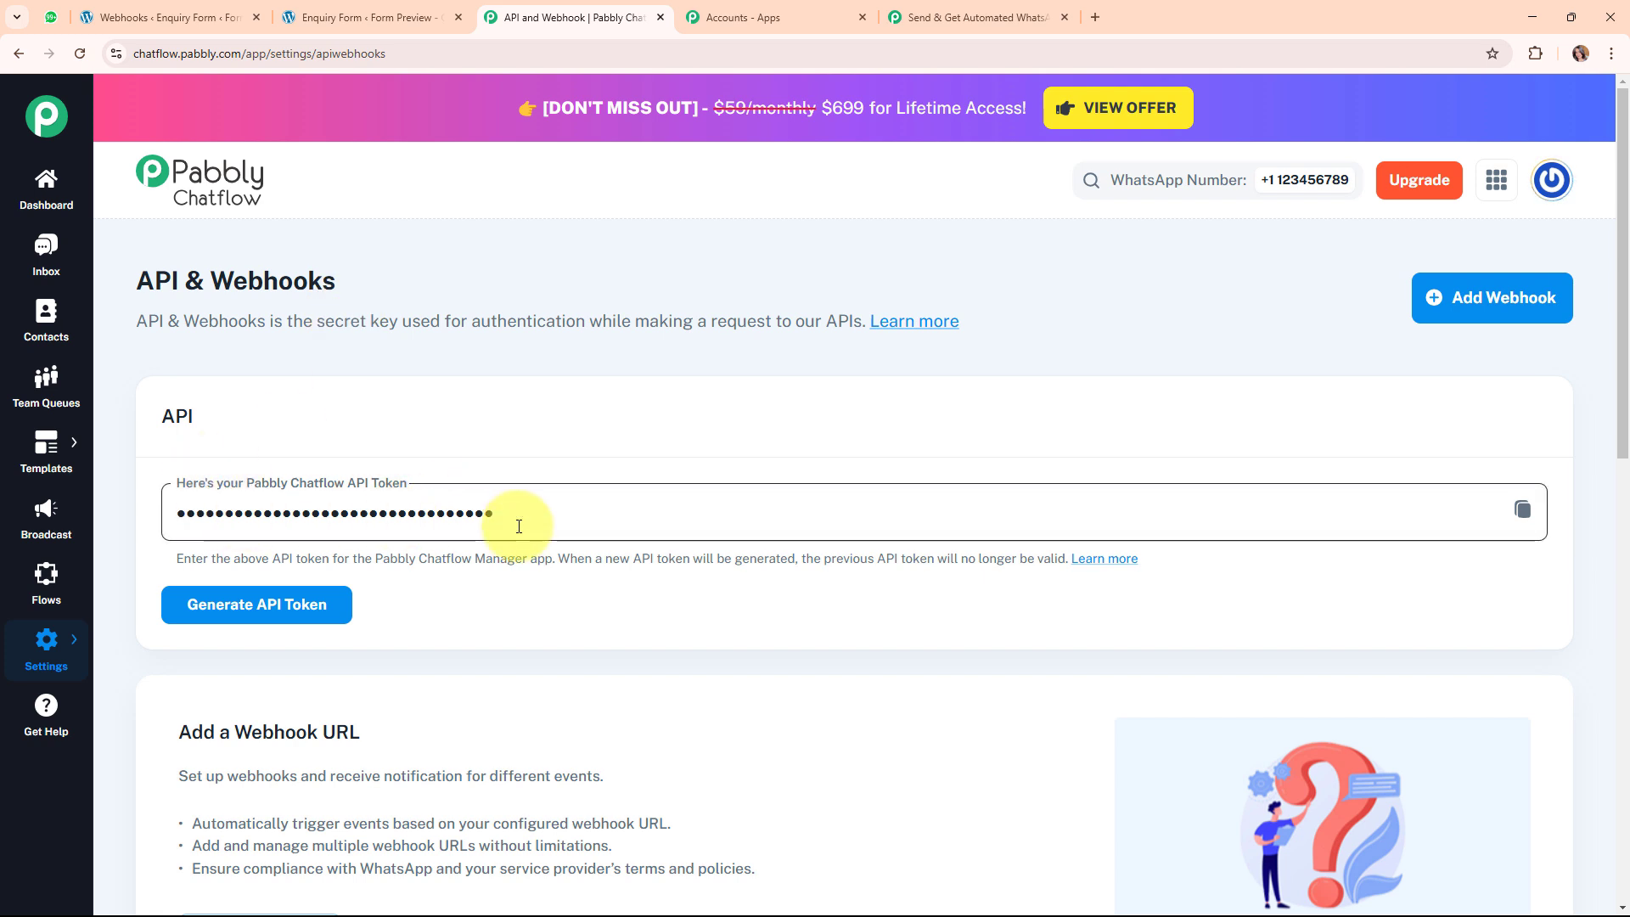
{"action": "left_click", "coordinate": [246, 601]}
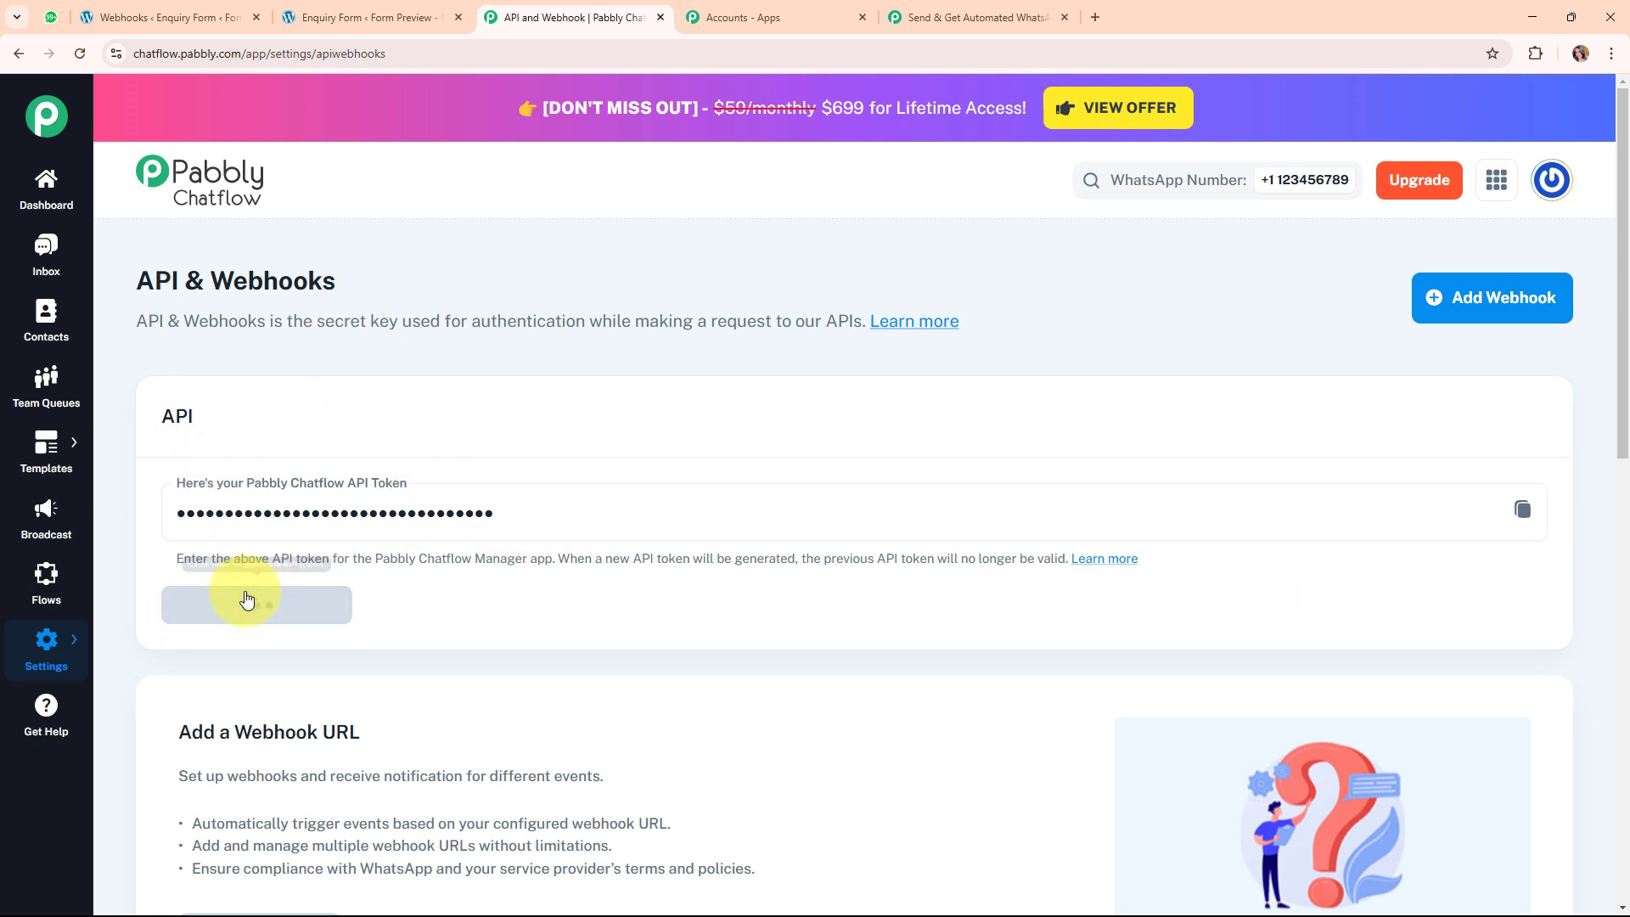
{"action": "left_click", "coordinate": [1522, 510]}
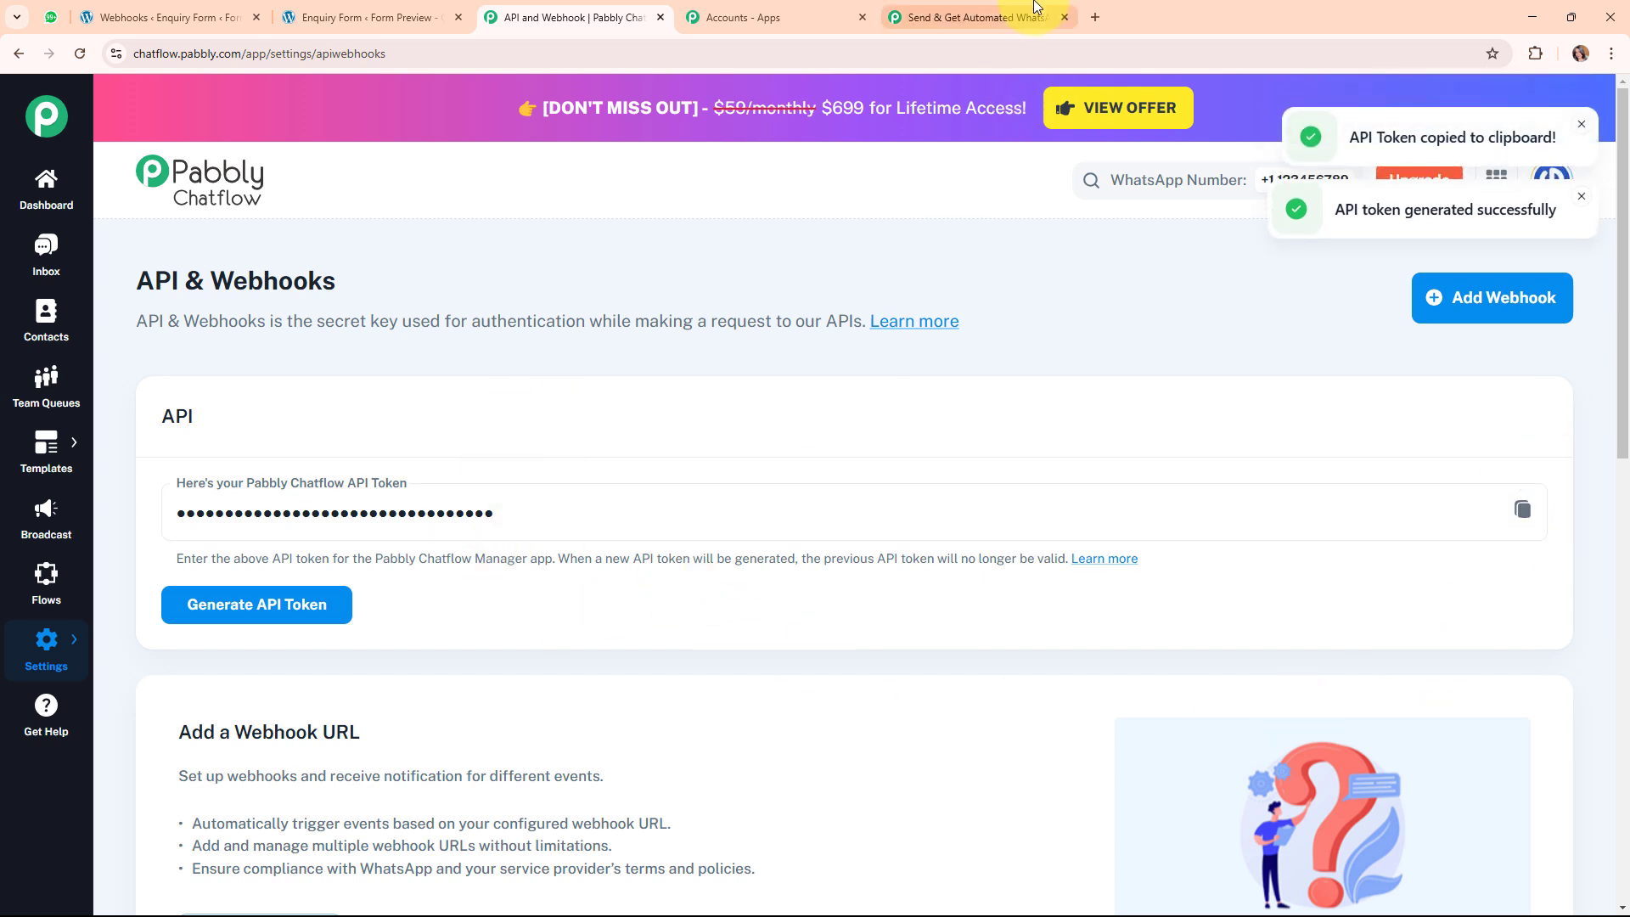
Paste the copied API token into the Token field and save the Chatflow connection.
{"action": "left_click", "coordinate": [1010, 17]}
{"action": "left_click", "coordinate": [821, 565]}
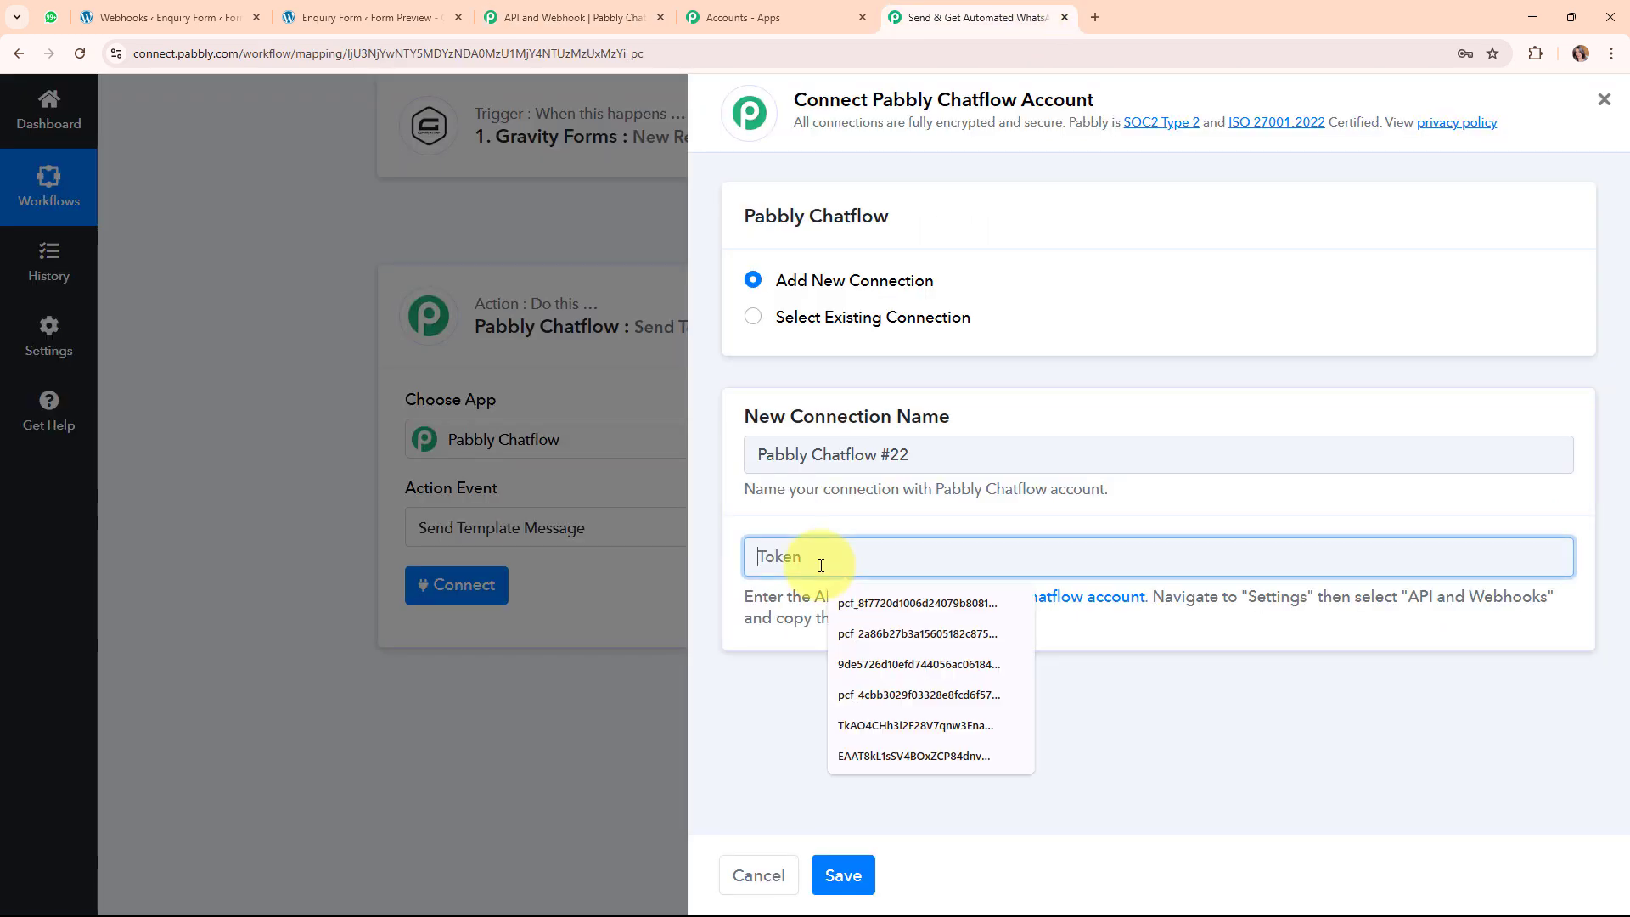
{"action": "key", "text": "ctrl+v"}
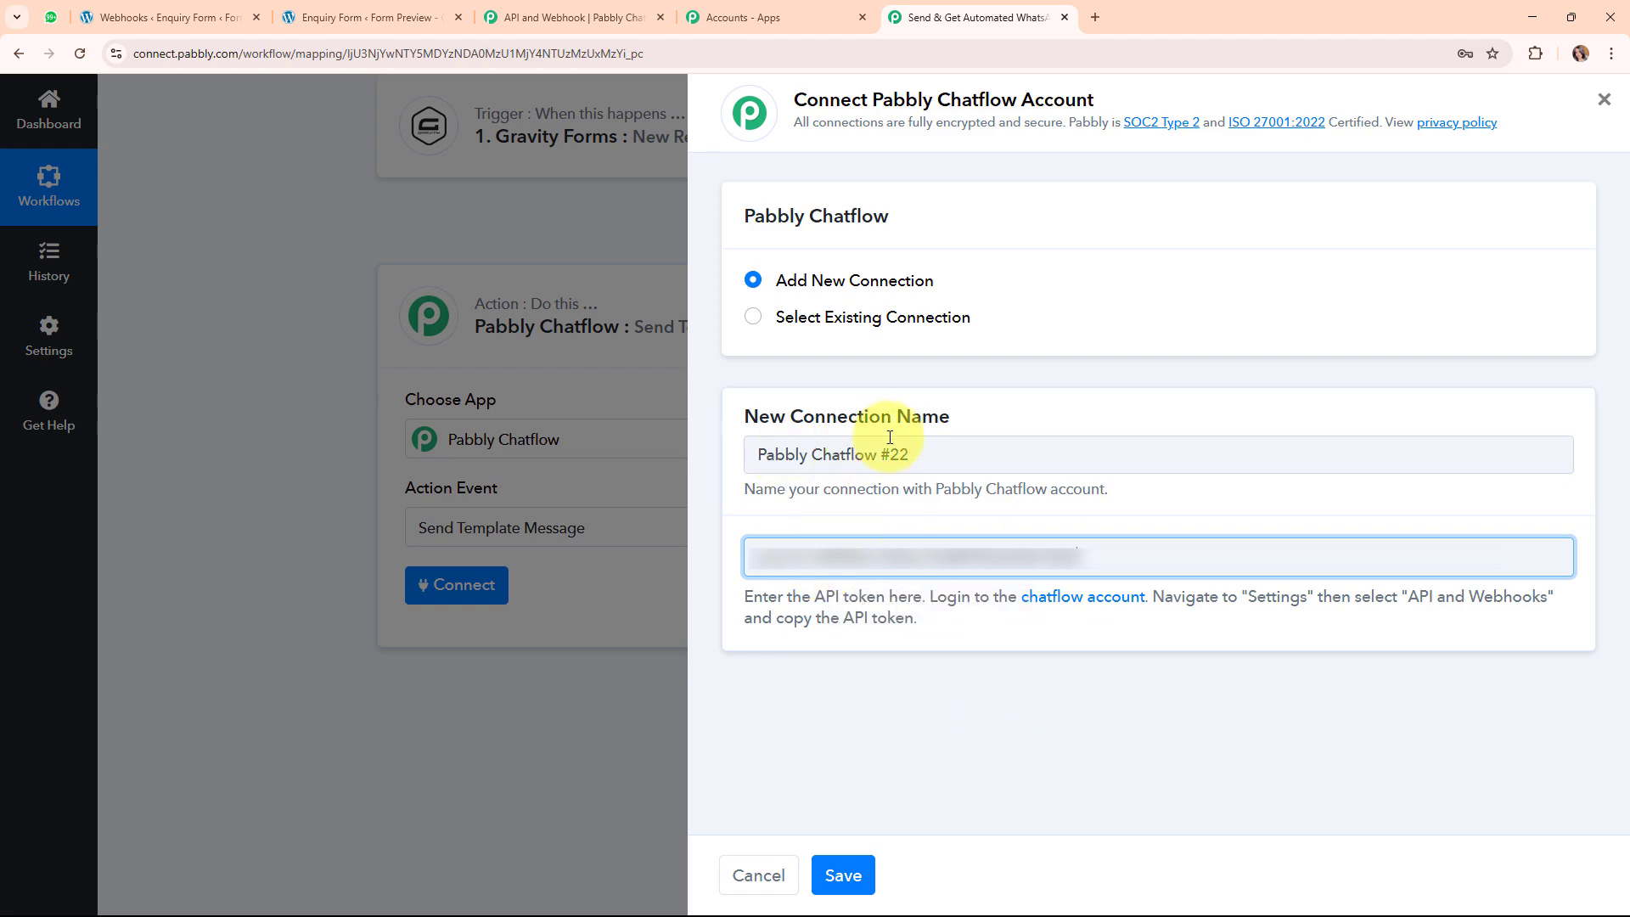
{"action": "left_click", "coordinate": [835, 864]}
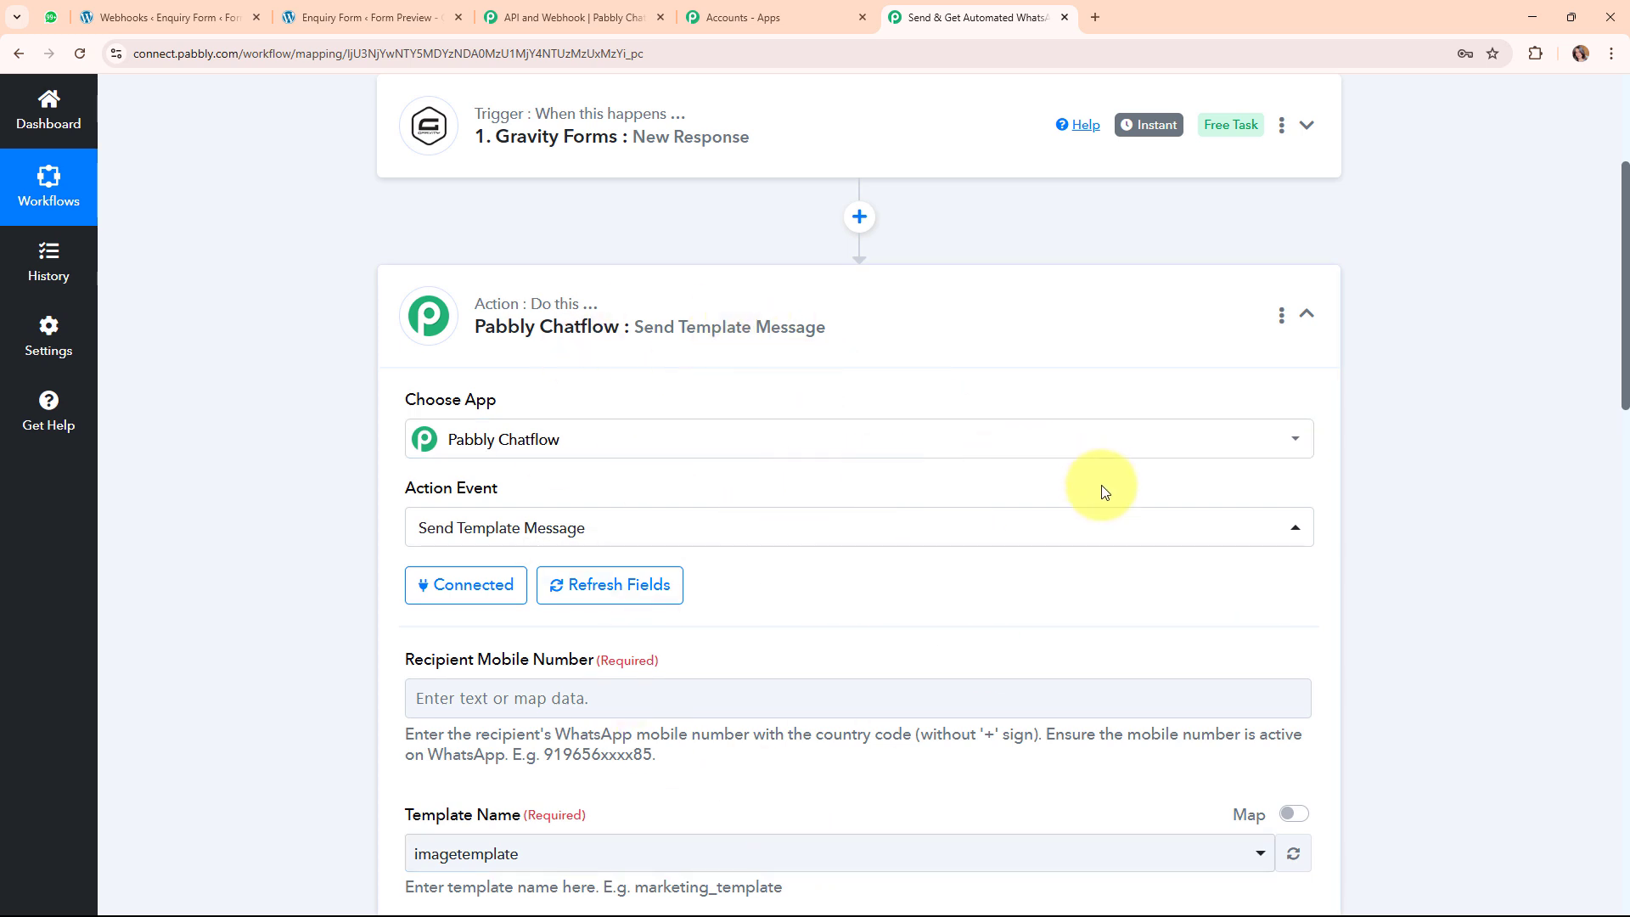
Point out the Recipient Mobile Number field and list the data available to map into it.
{"action": "scroll", "coordinate": [1057, 573], "scroll_direction": "down", "scroll_amount": 3}
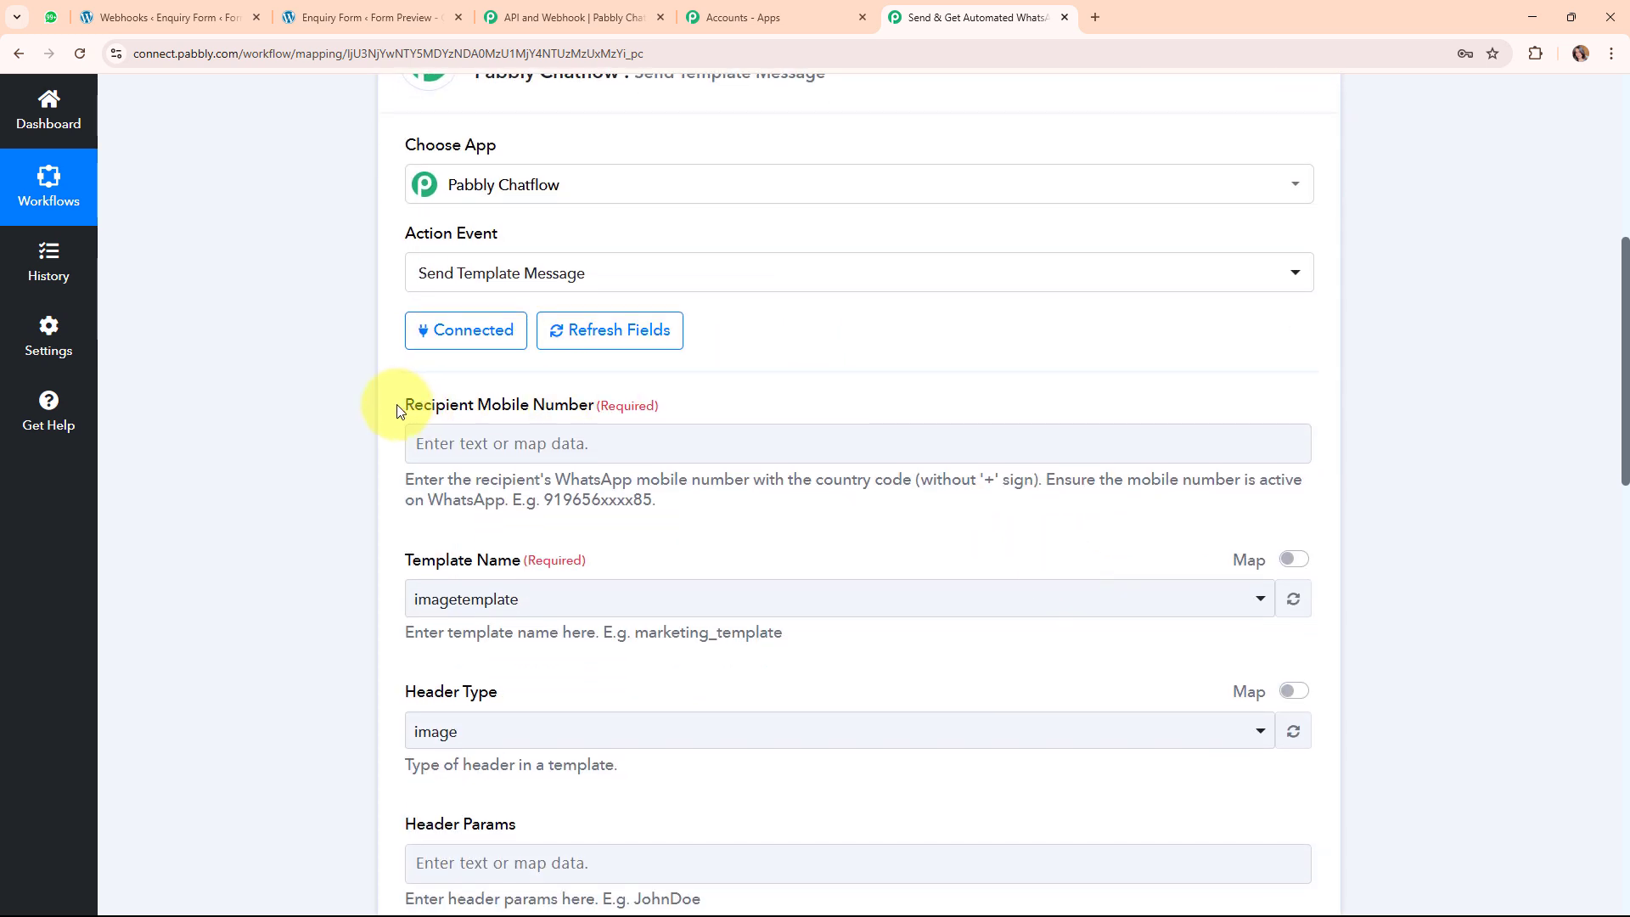
{"action": "left_click_drag", "start_coordinate": [405, 406], "coordinate": [605, 414]}
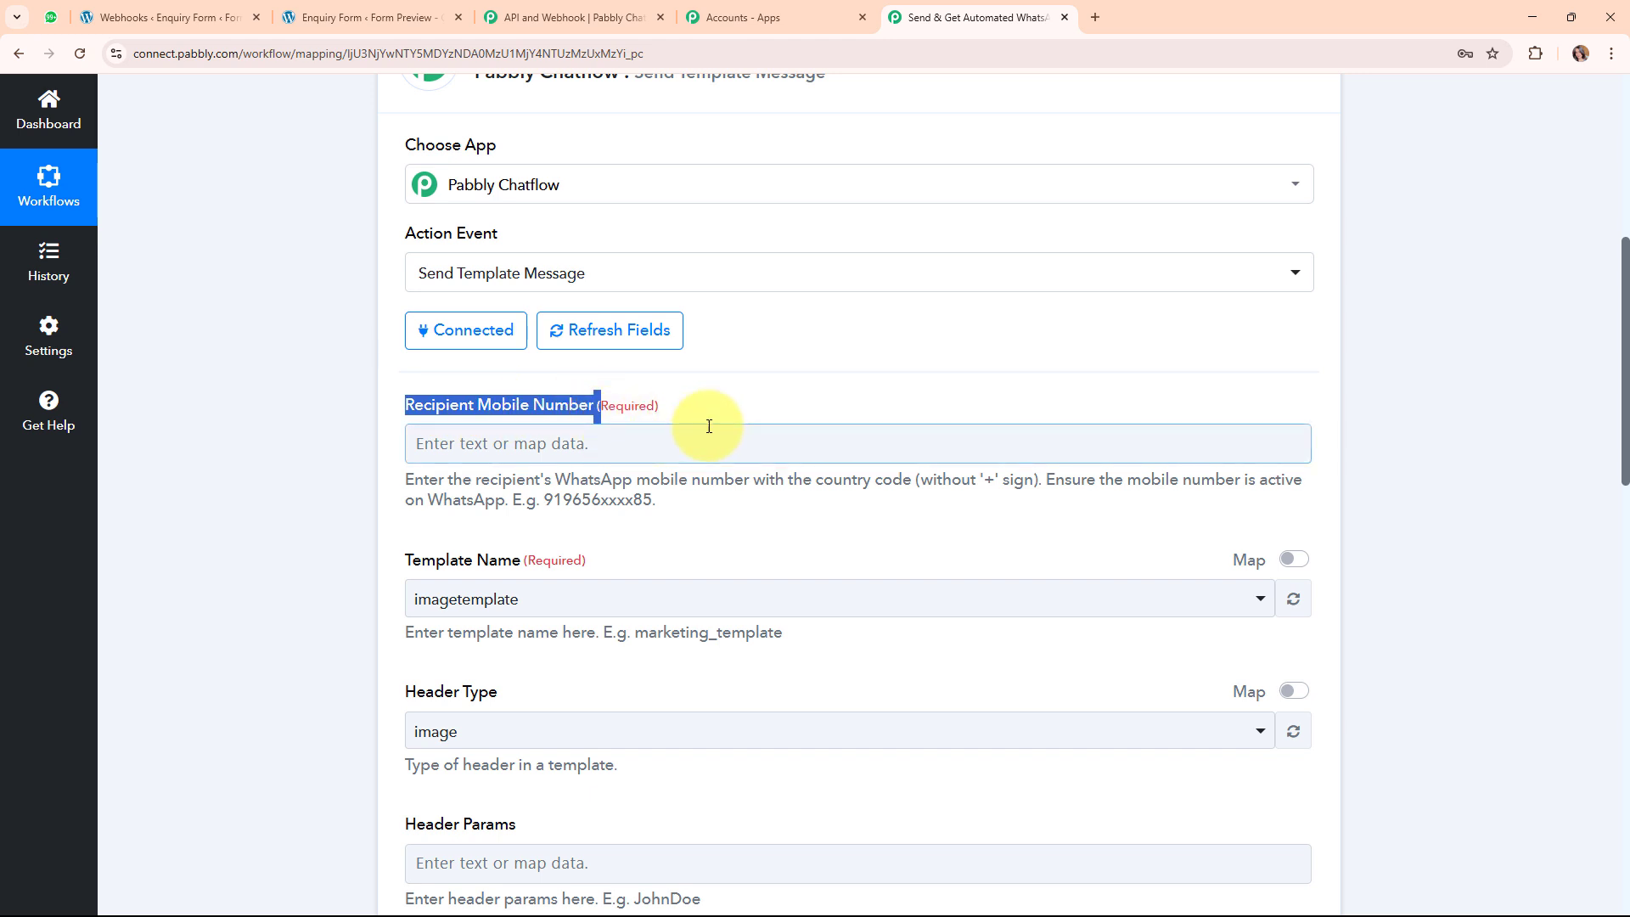
{"action": "left_click", "coordinate": [871, 398]}
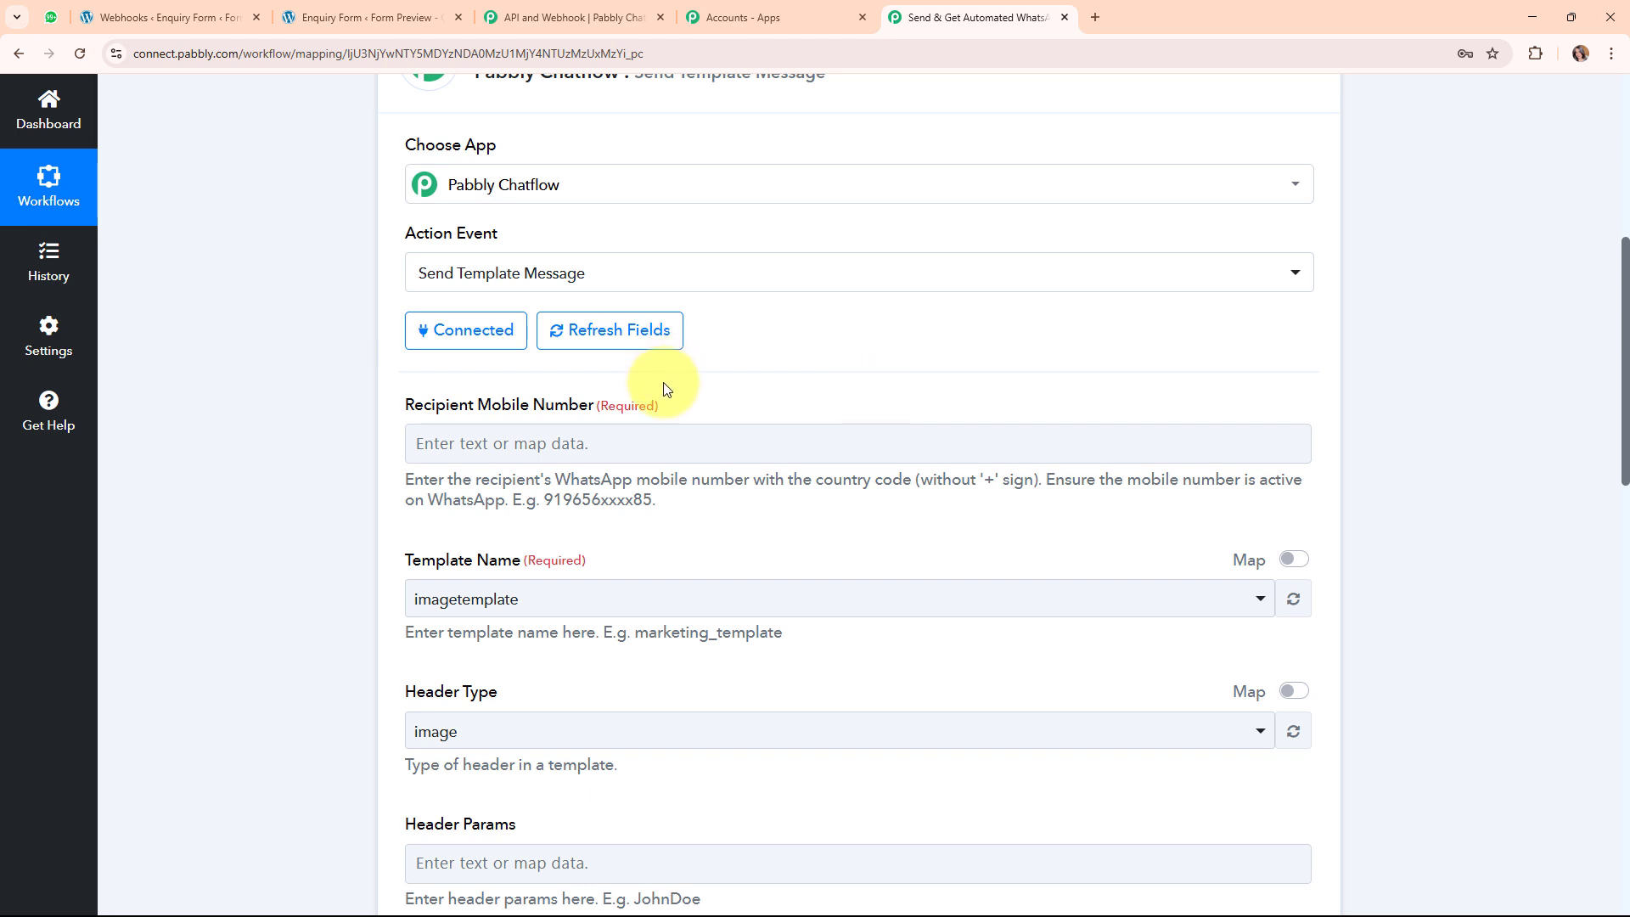
{"action": "left_click", "coordinate": [454, 442]}
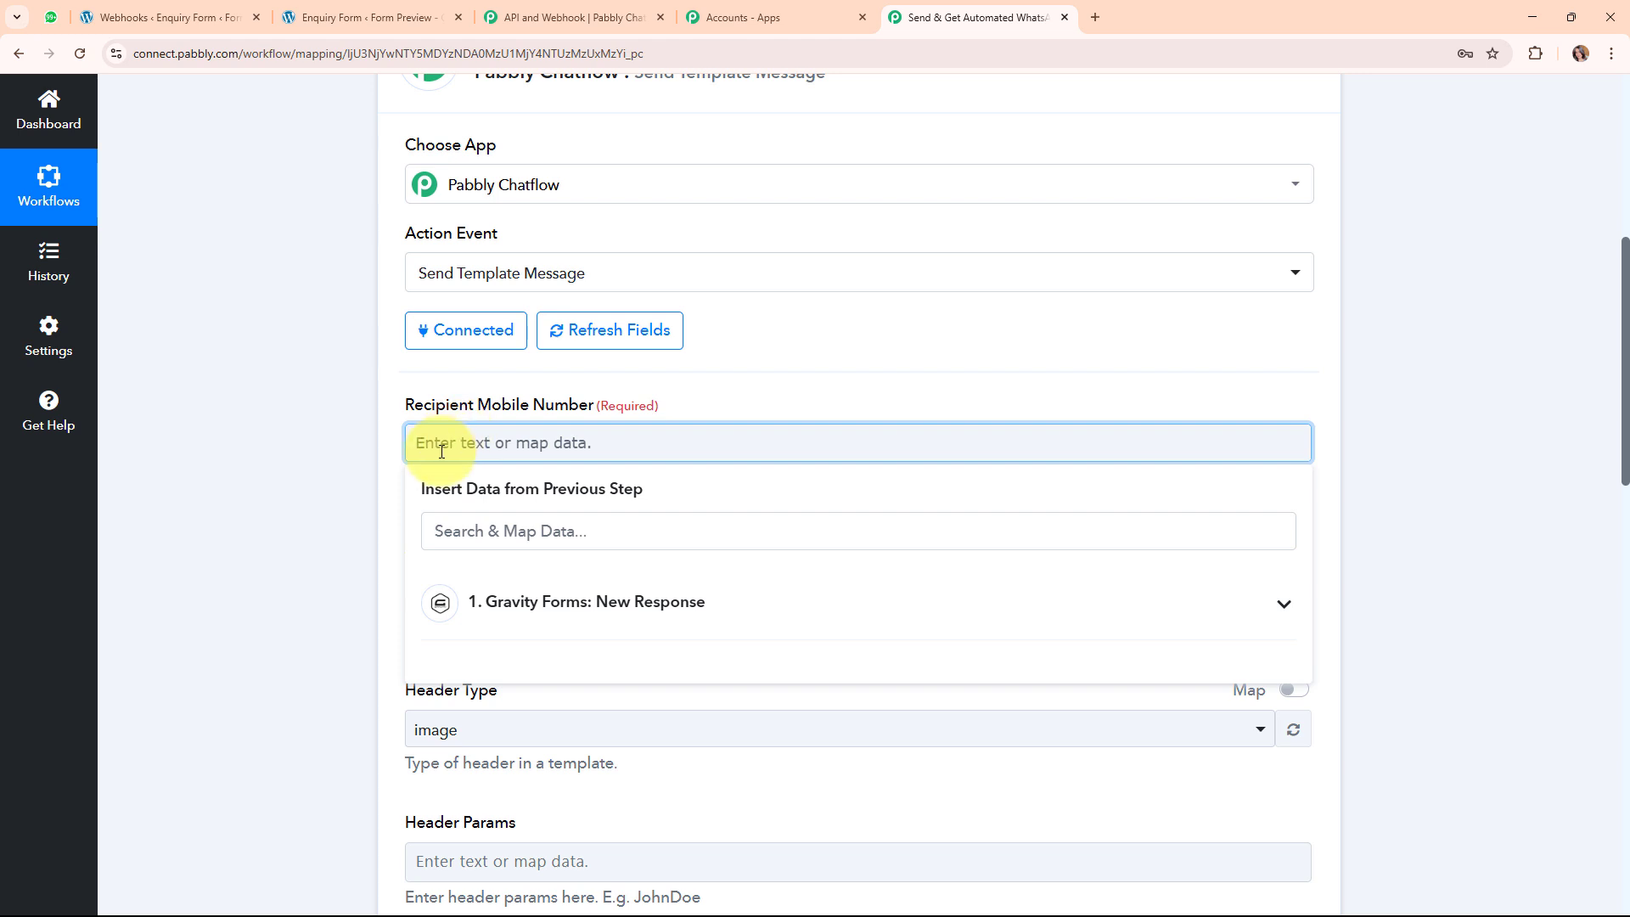
Map the Gravity Forms '1. 5' phone entry into Recipient Mobile Number and highlight the country-code note.
{"action": "left_click", "coordinate": [772, 595]}
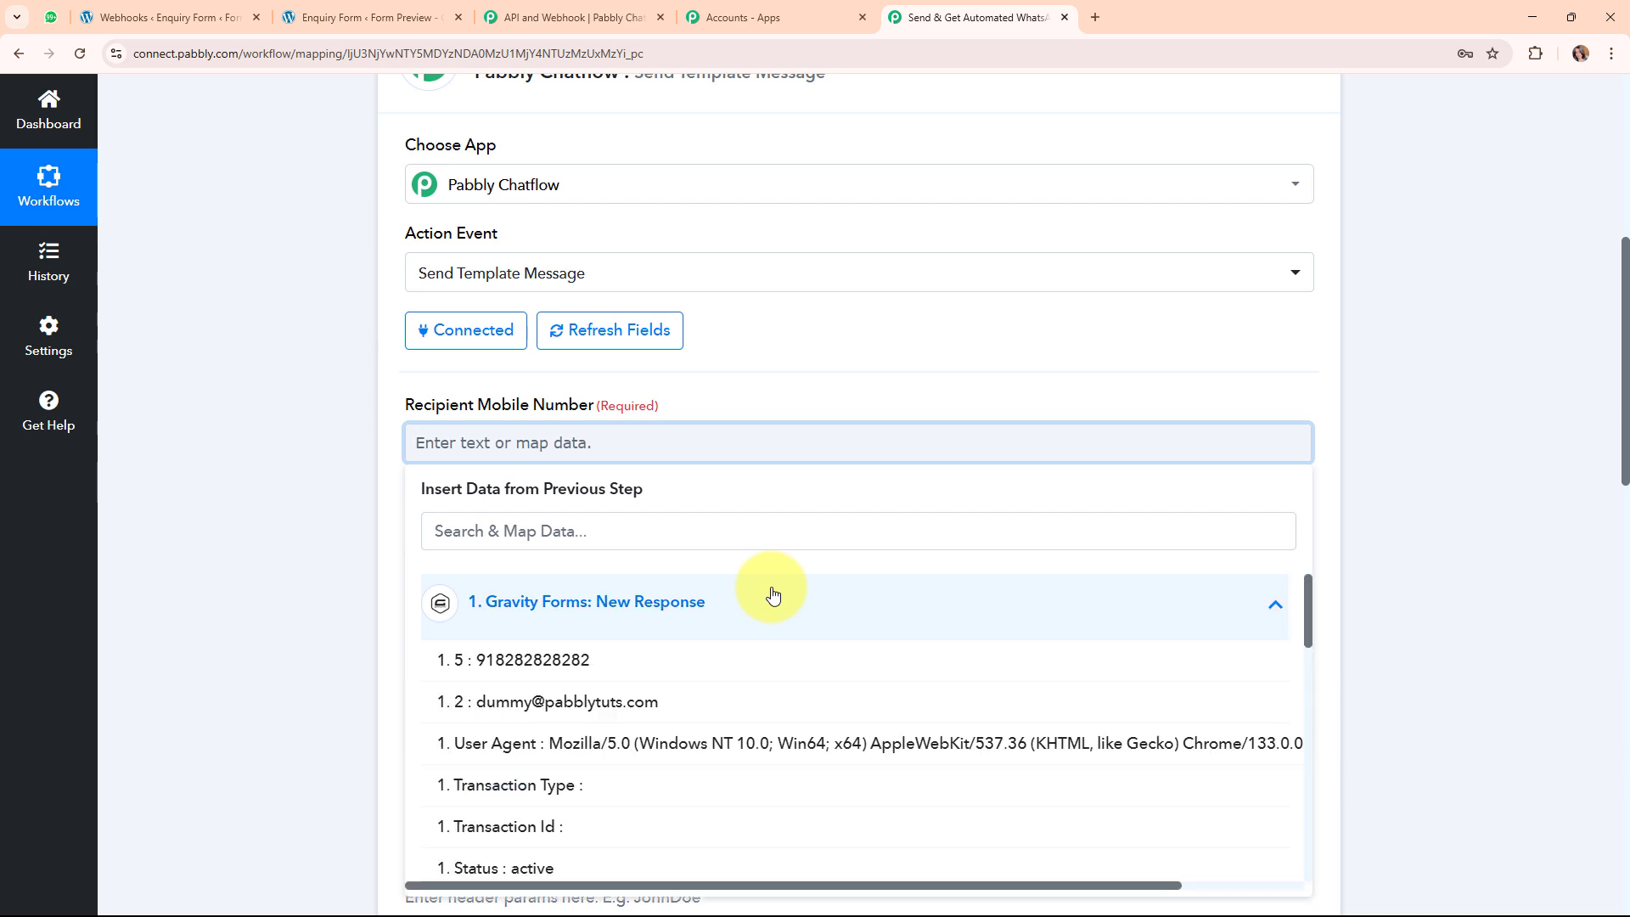
{"action": "left_click", "coordinate": [538, 668]}
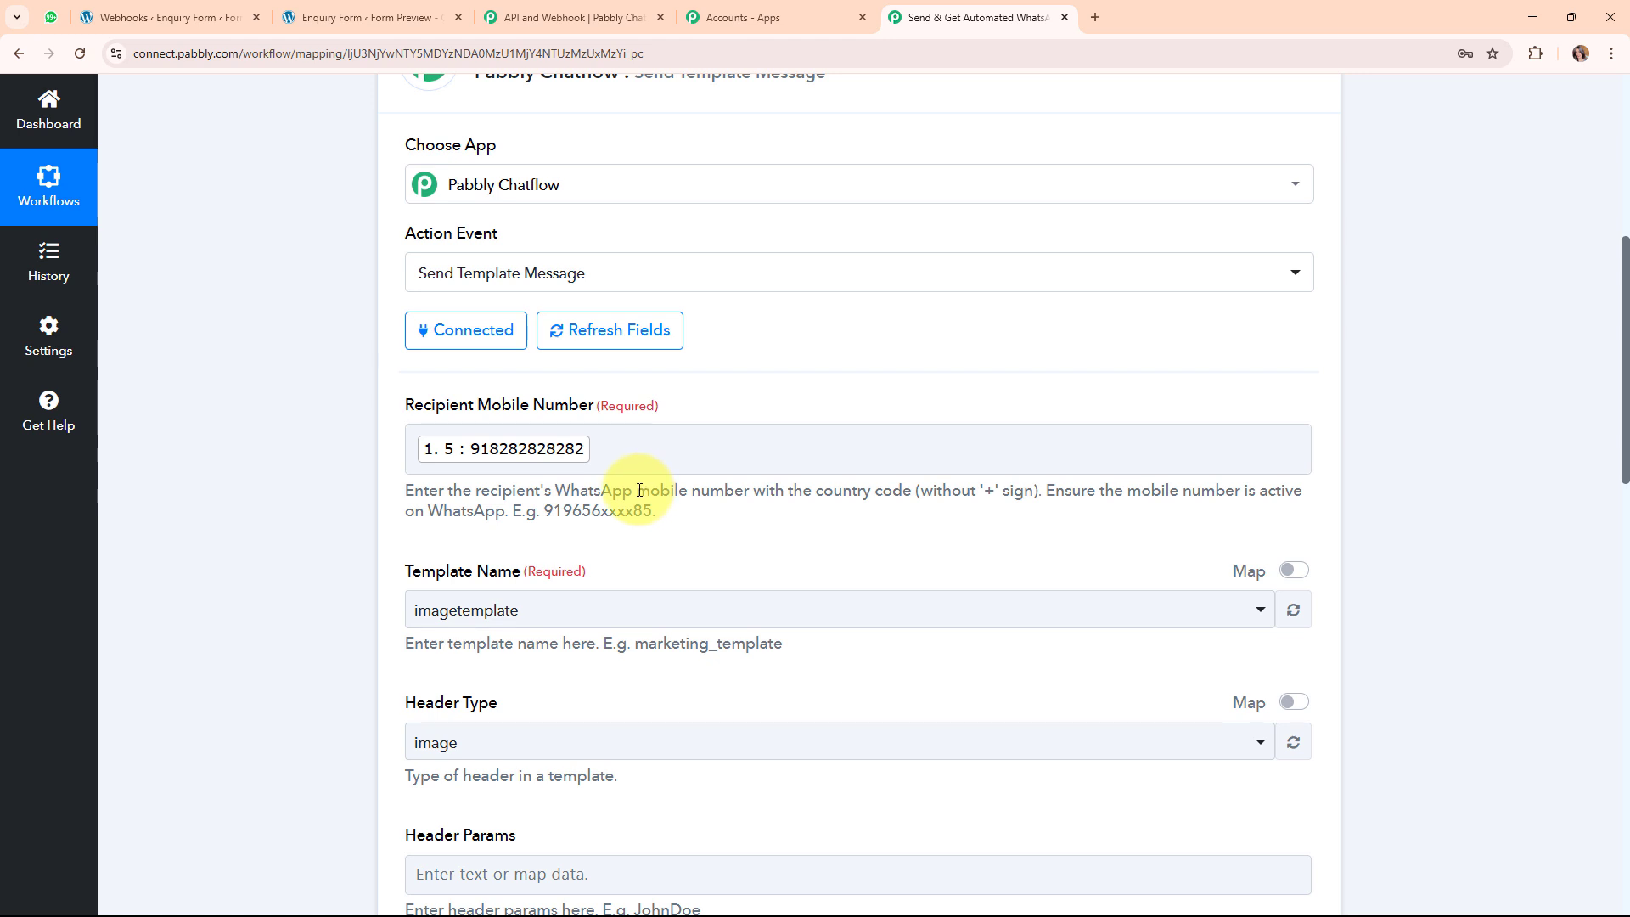
{"action": "left_click_drag", "start_coordinate": [639, 490], "coordinate": [884, 497]}
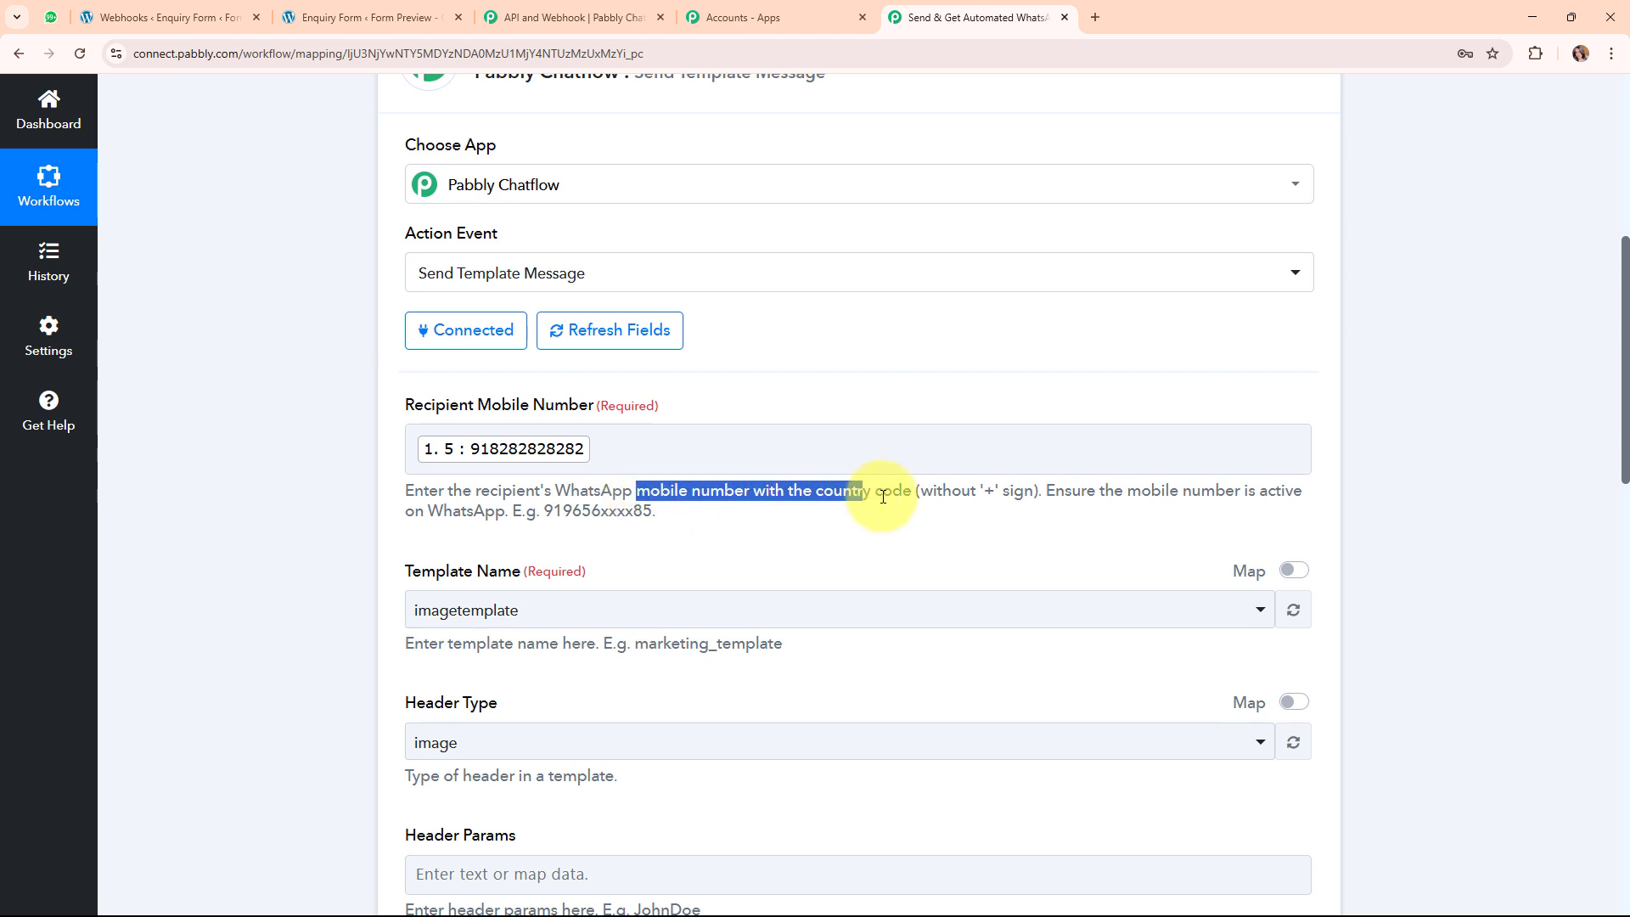
{"action": "left_click_drag", "start_coordinate": [984, 492], "coordinate": [1030, 493]}
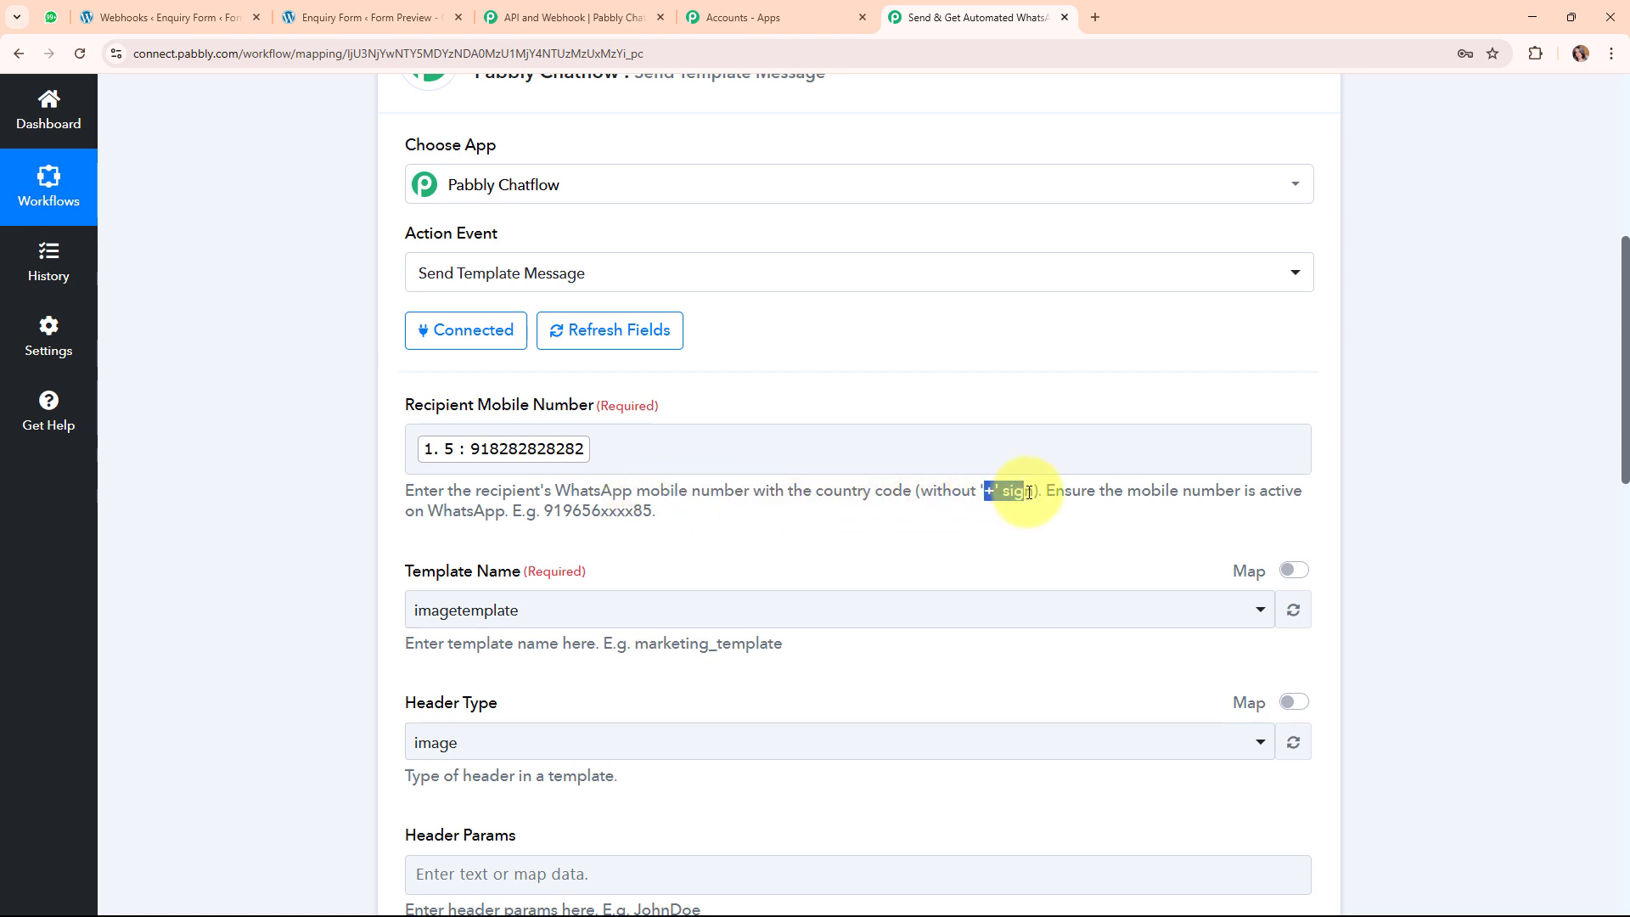
{"action": "left_click", "coordinate": [529, 492]}
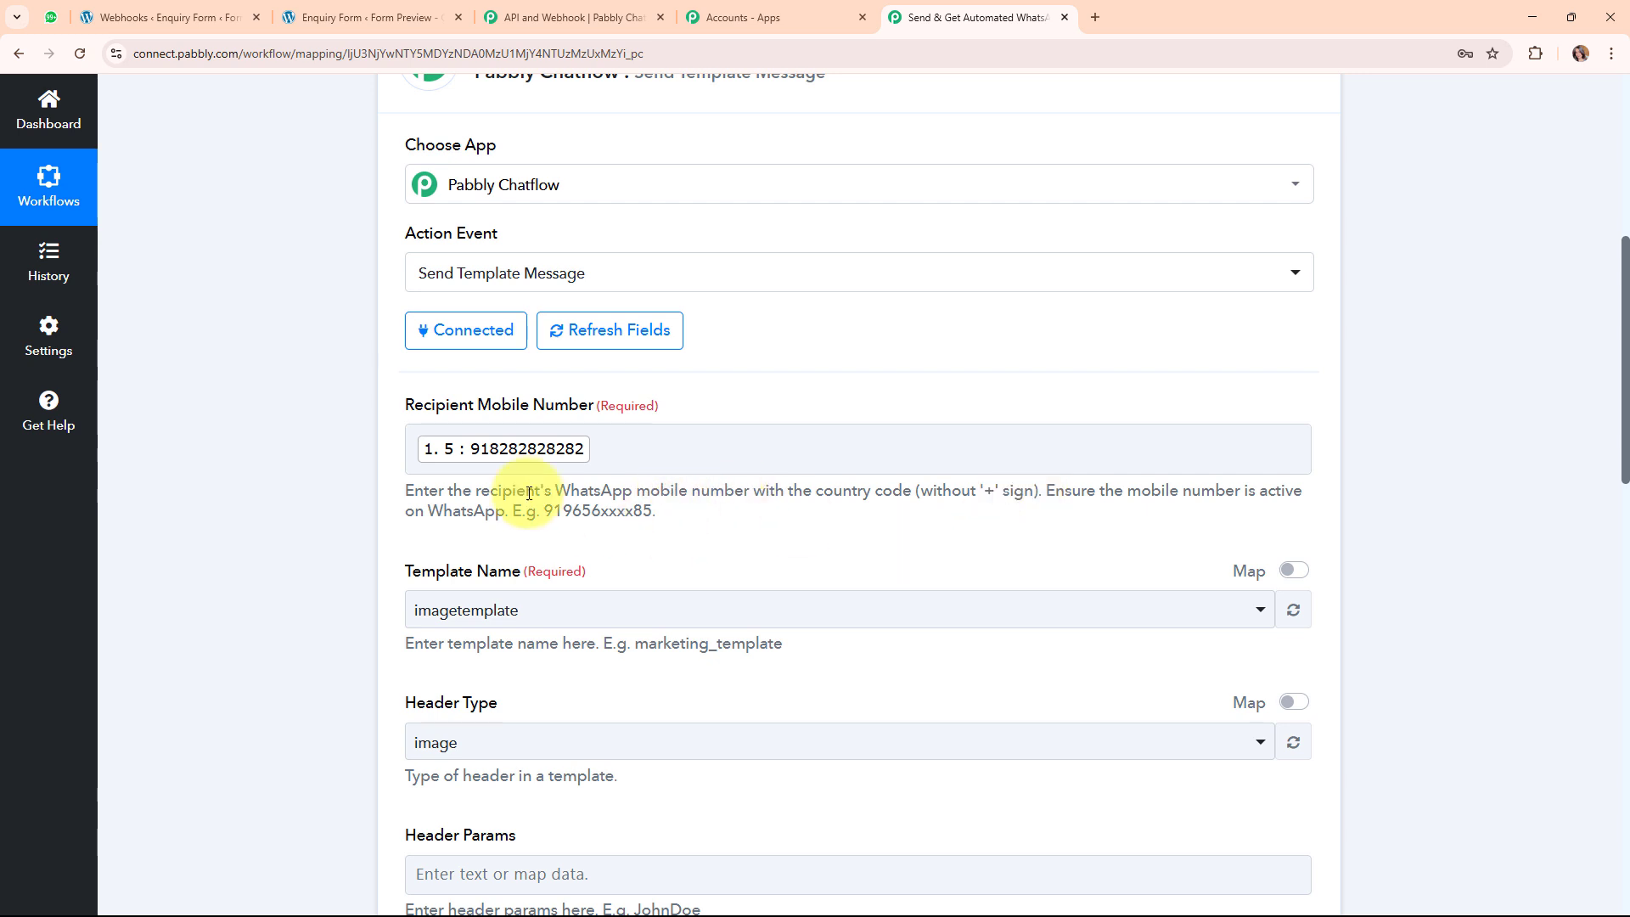
Highlight the no-plus-sign requirement in the help text and point out the Template Name field.
{"action": "left_click", "coordinate": [486, 456]}
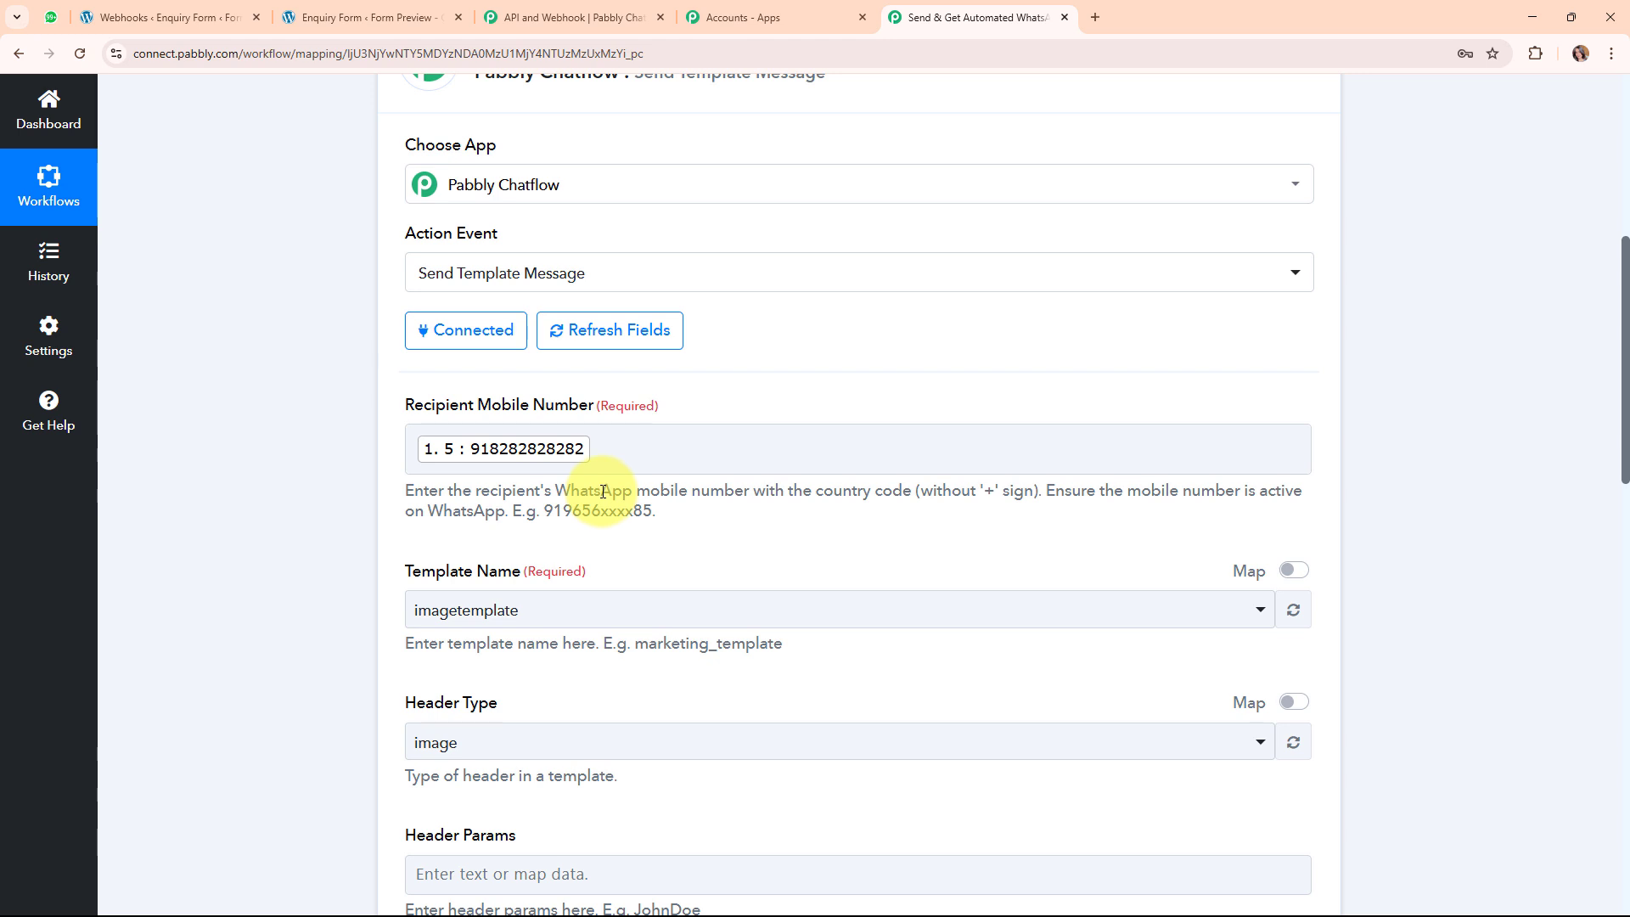
{"action": "left_click_drag", "start_coordinate": [972, 492], "coordinate": [801, 509]}
{"action": "left_click", "coordinate": [801, 509]}
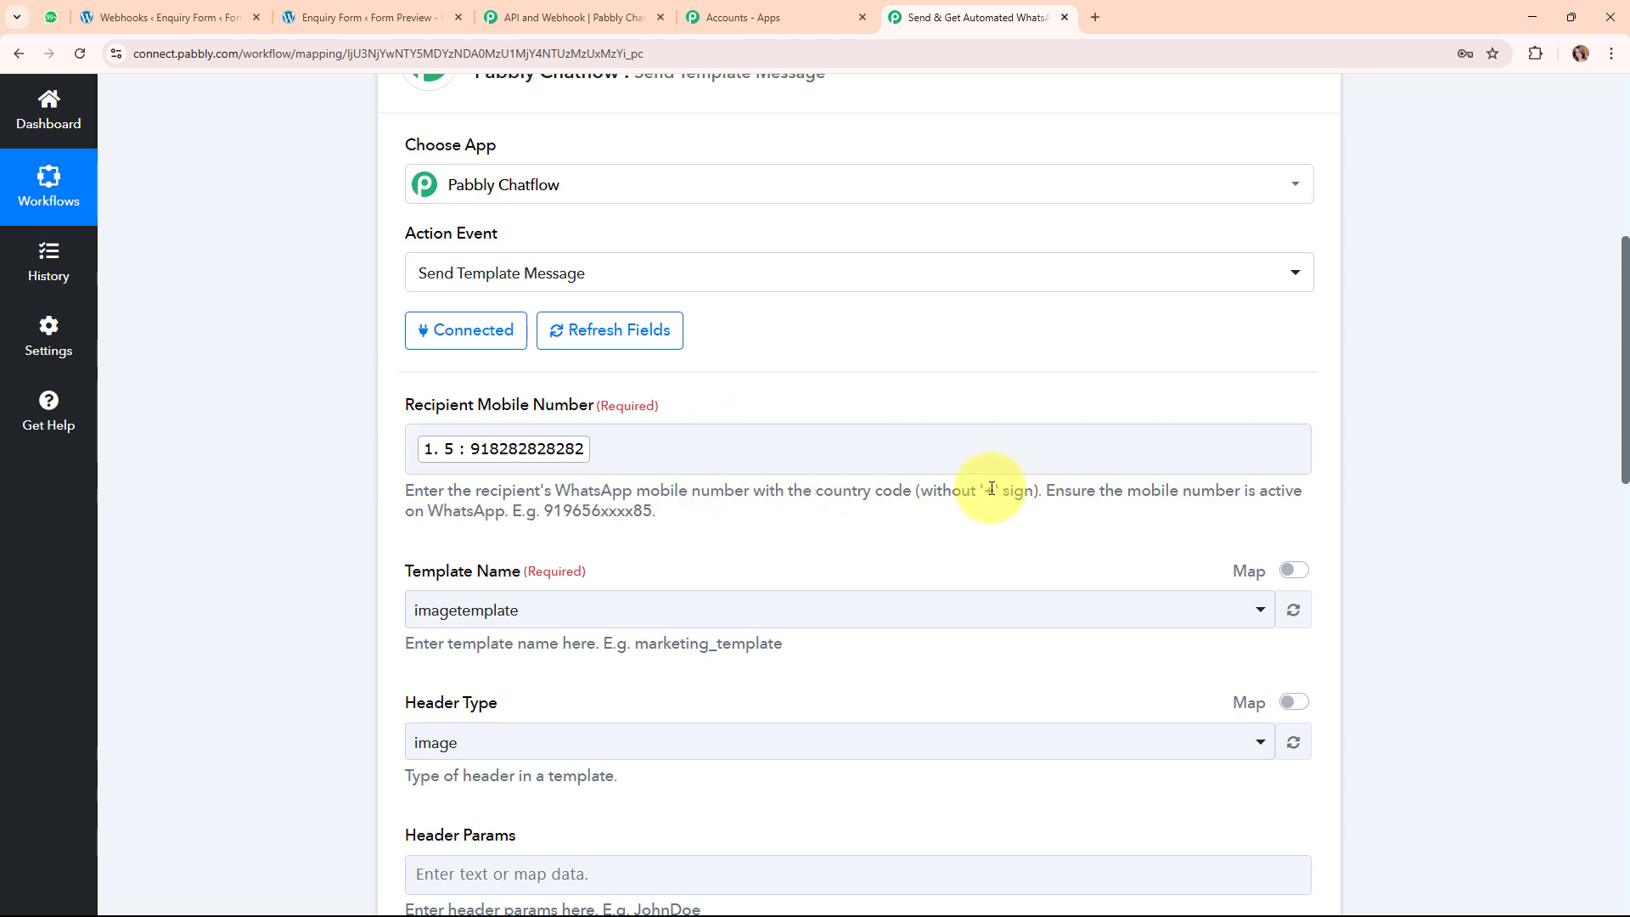
{"action": "left_click_drag", "start_coordinate": [980, 491], "coordinate": [1005, 495]}
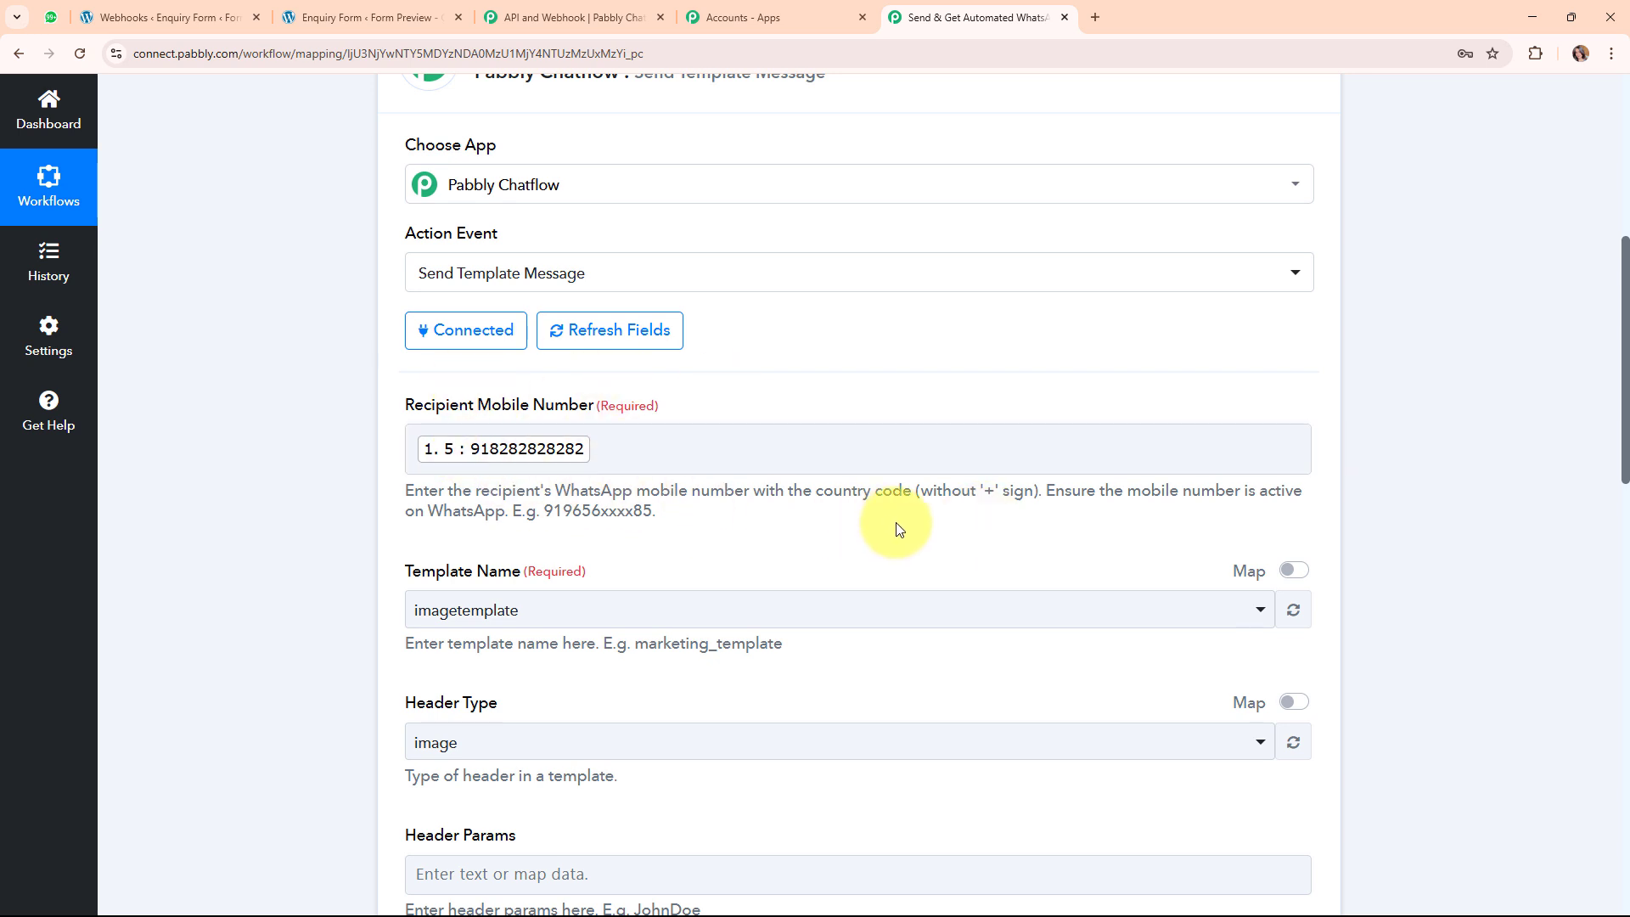
{"action": "scroll", "coordinate": [898, 528], "scroll_direction": "down", "scroll_amount": 4}
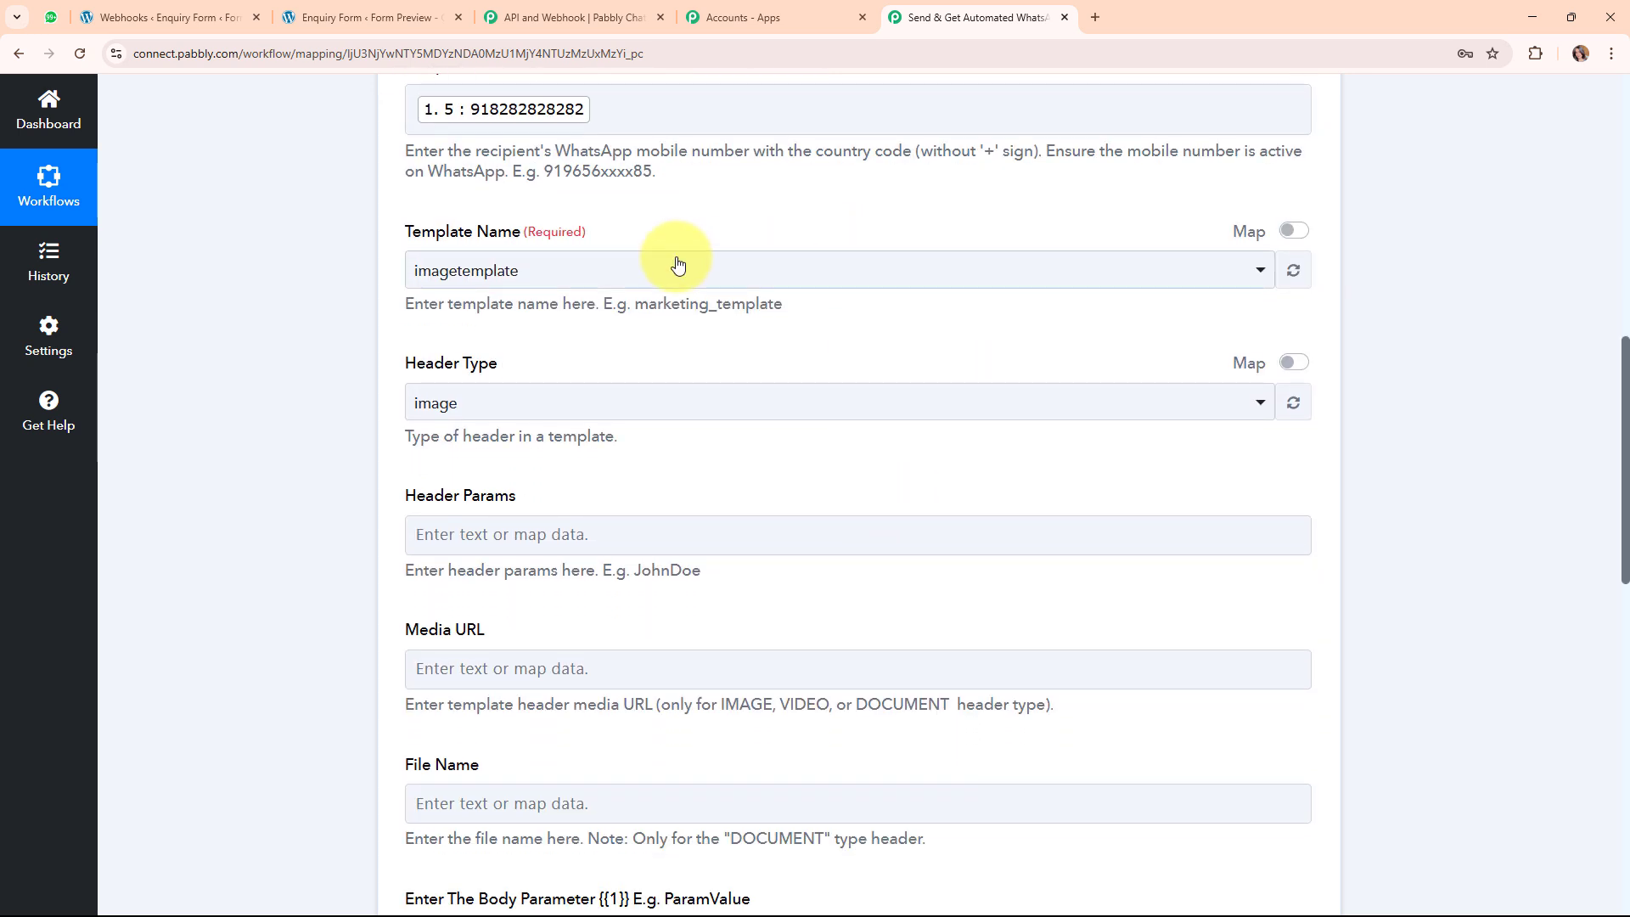
{"action": "left_click_drag", "start_coordinate": [388, 234], "coordinate": [518, 243]}
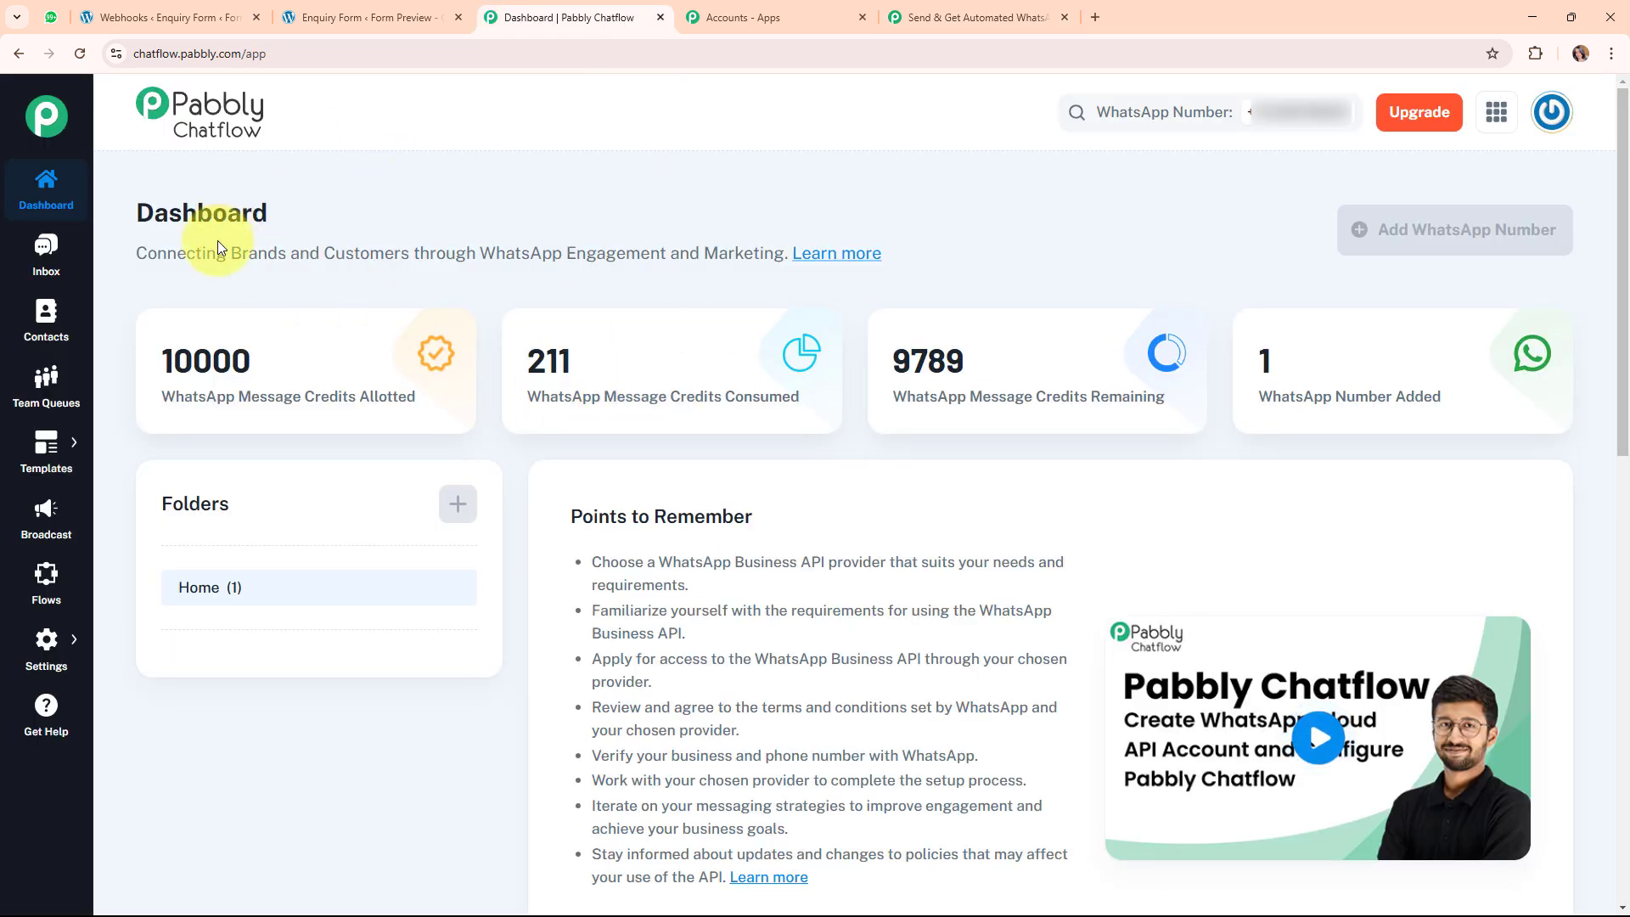
Open the Templates List and page through the approved templates.
{"action": "mouse_move", "coordinate": [46, 450]}
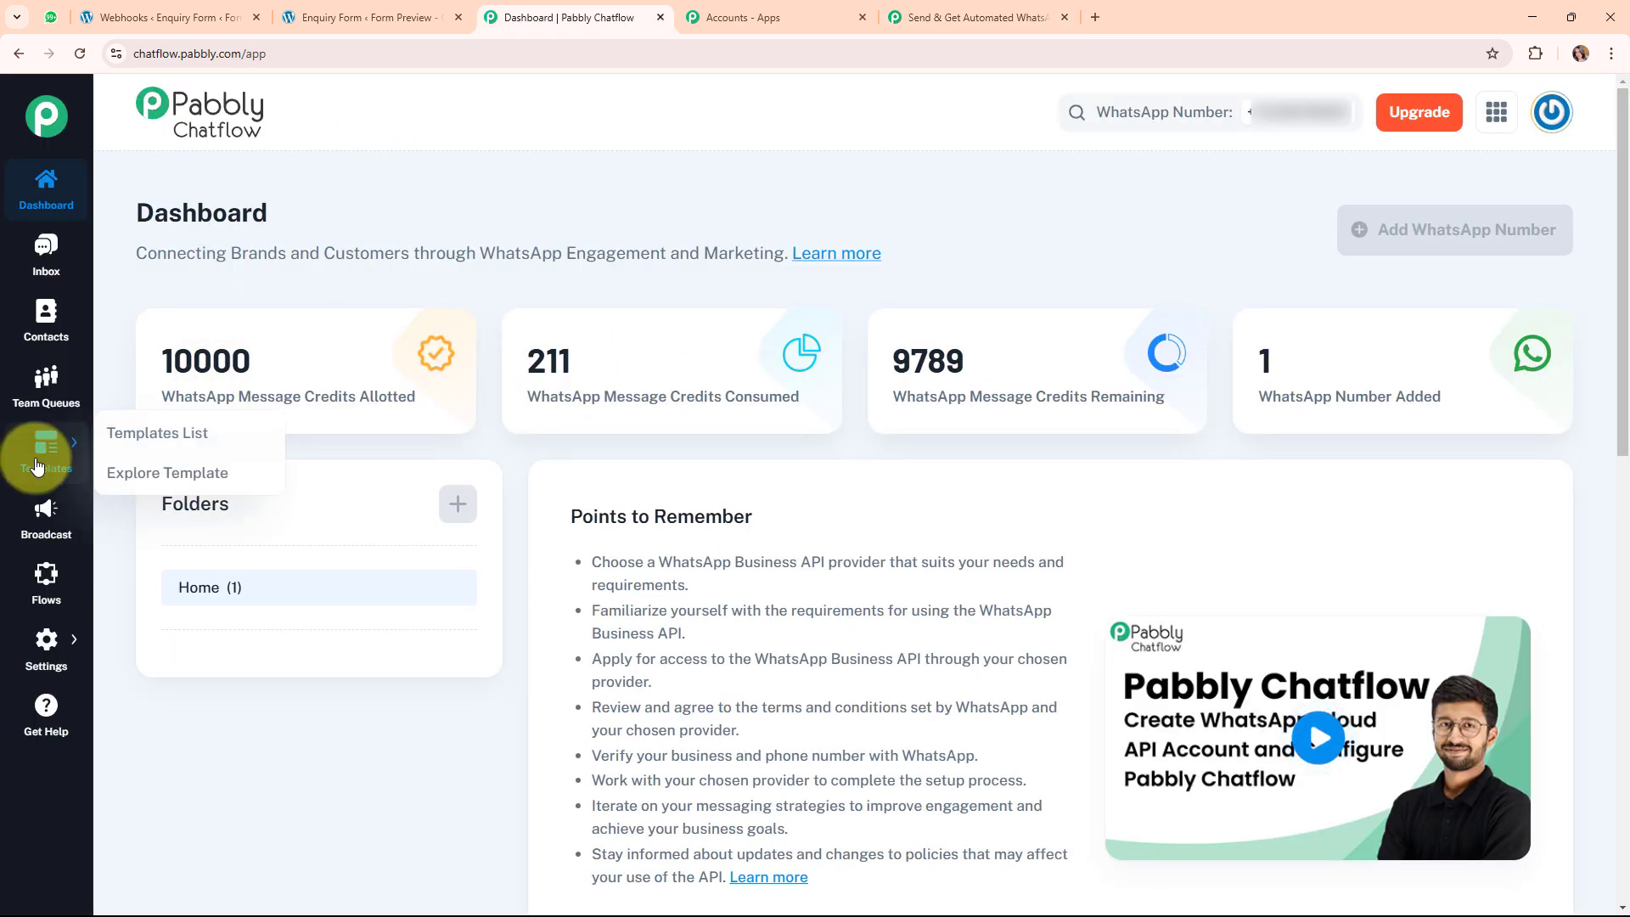
{"action": "left_click", "coordinate": [136, 434]}
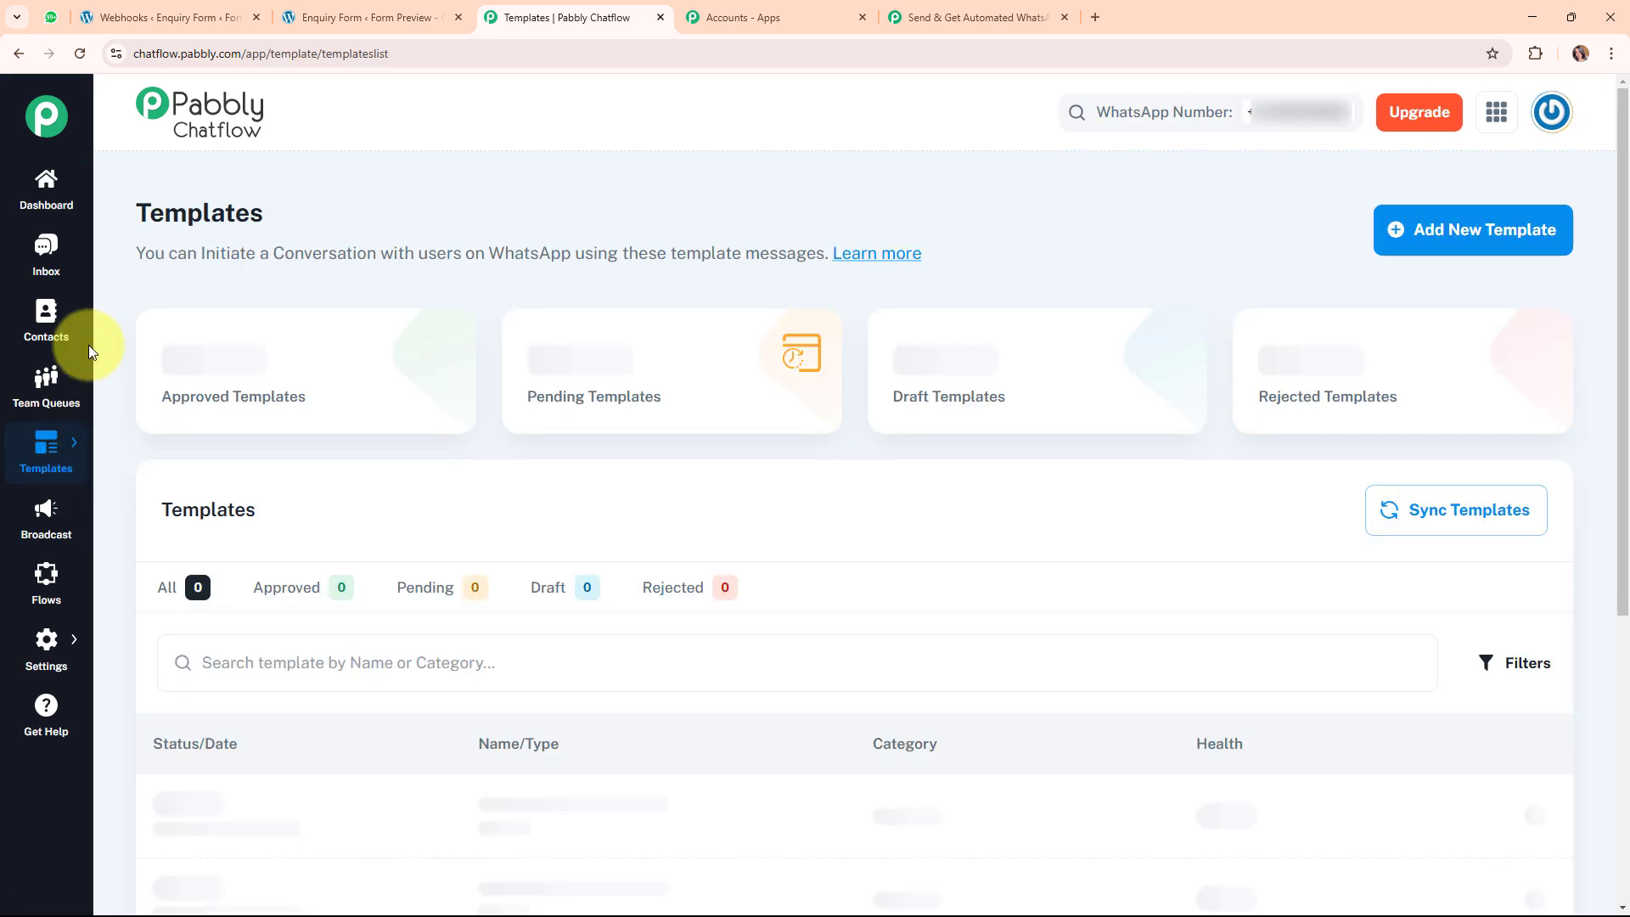
{"action": "scroll", "coordinate": [902, 862], "scroll_direction": "down", "scroll_amount": 5}
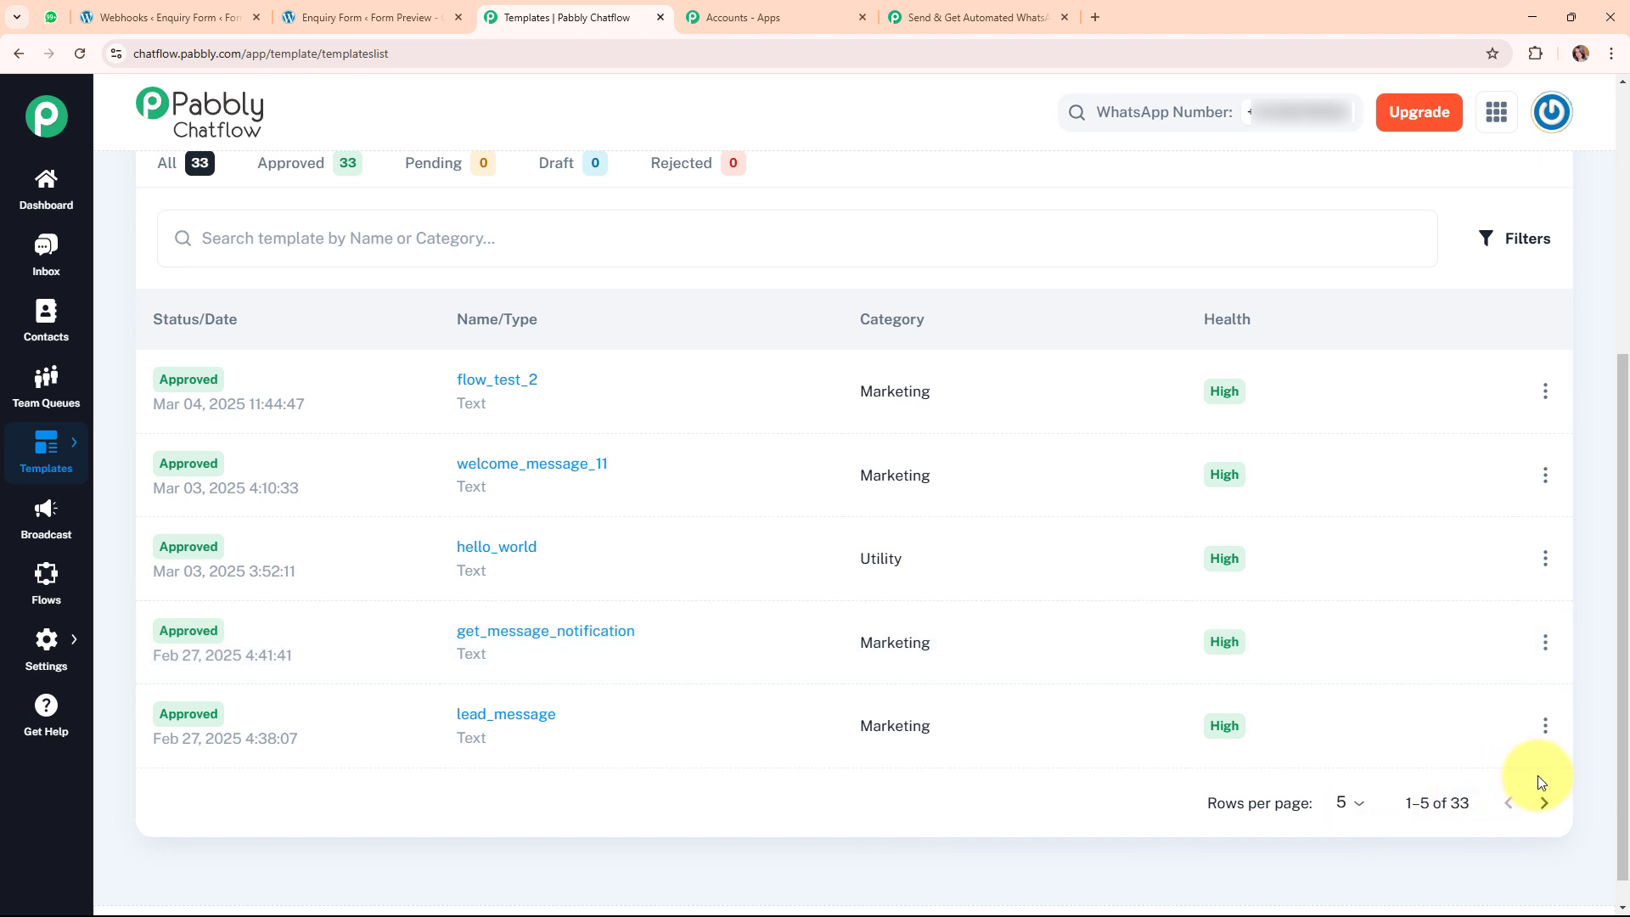
{"action": "left_click", "coordinate": [1546, 804]}
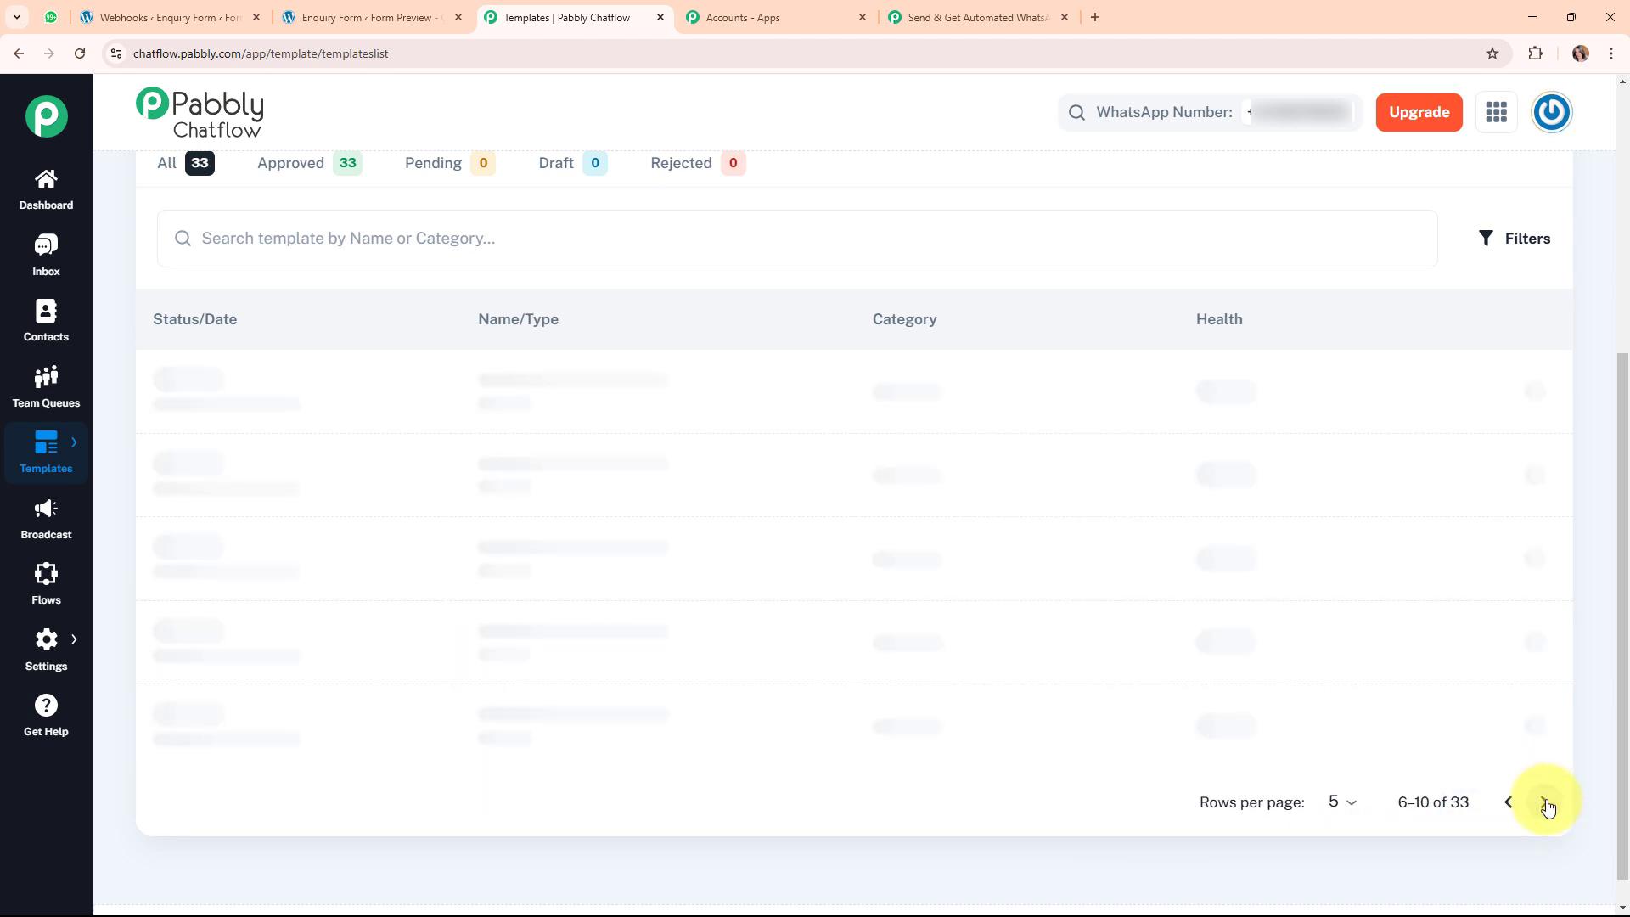
{"action": "left_click", "coordinate": [1509, 801]}
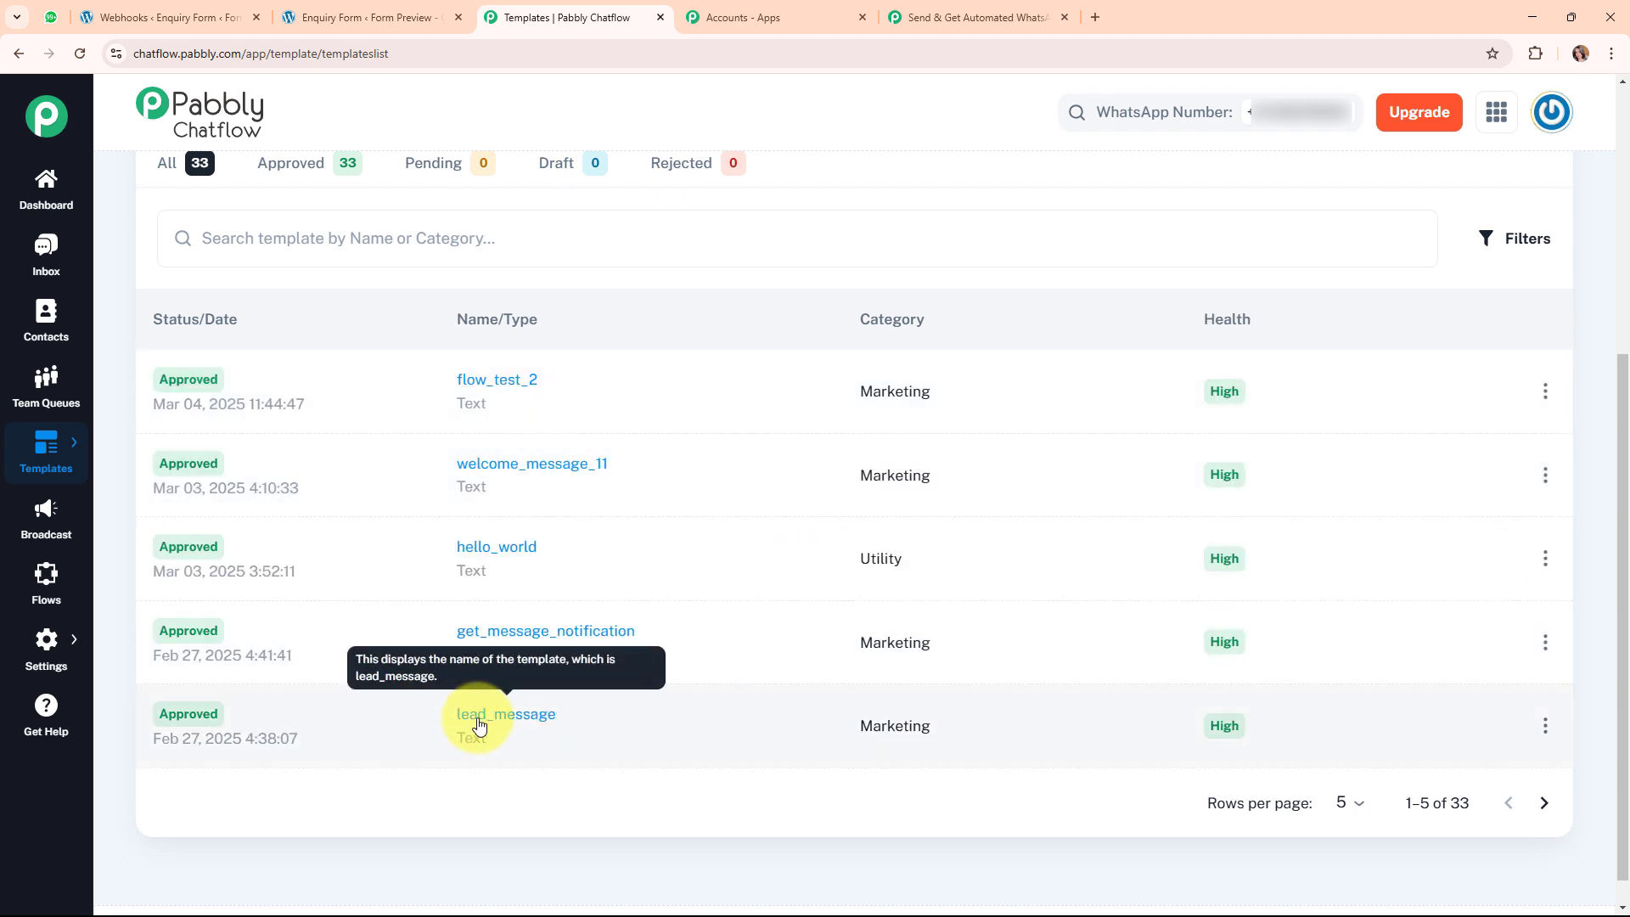
Preview the lead_message template, noting its {{1}} name placeholder, then close the preview.
{"action": "left_click", "coordinate": [480, 722]}
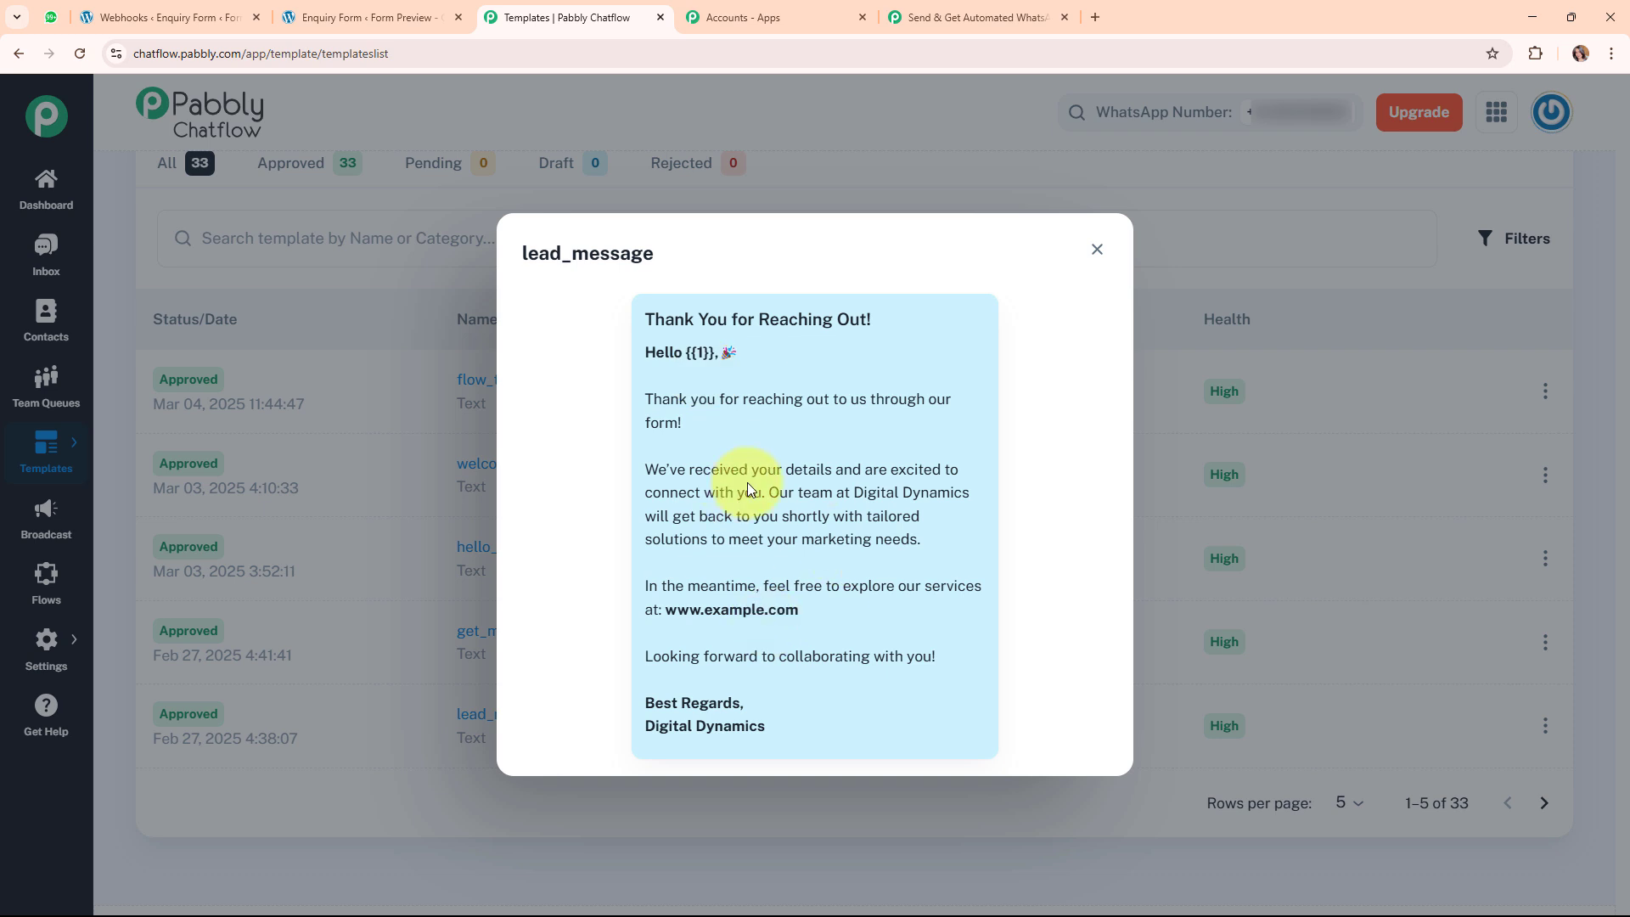
{"action": "left_click_drag", "start_coordinate": [685, 352], "coordinate": [721, 351]}
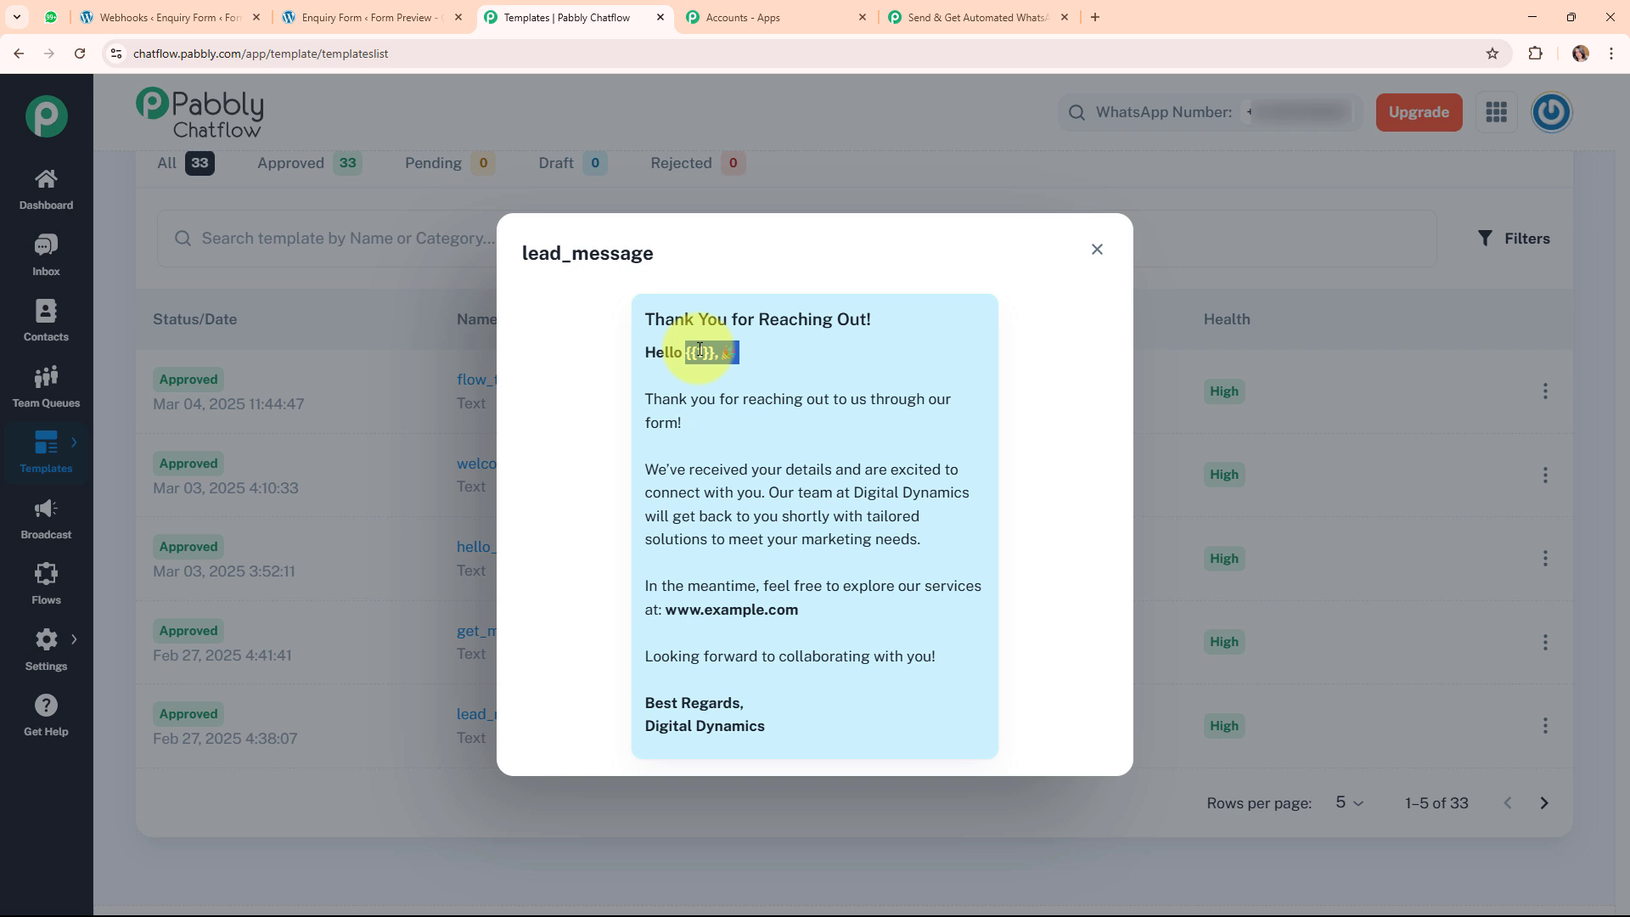
{"action": "left_click", "coordinate": [777, 360]}
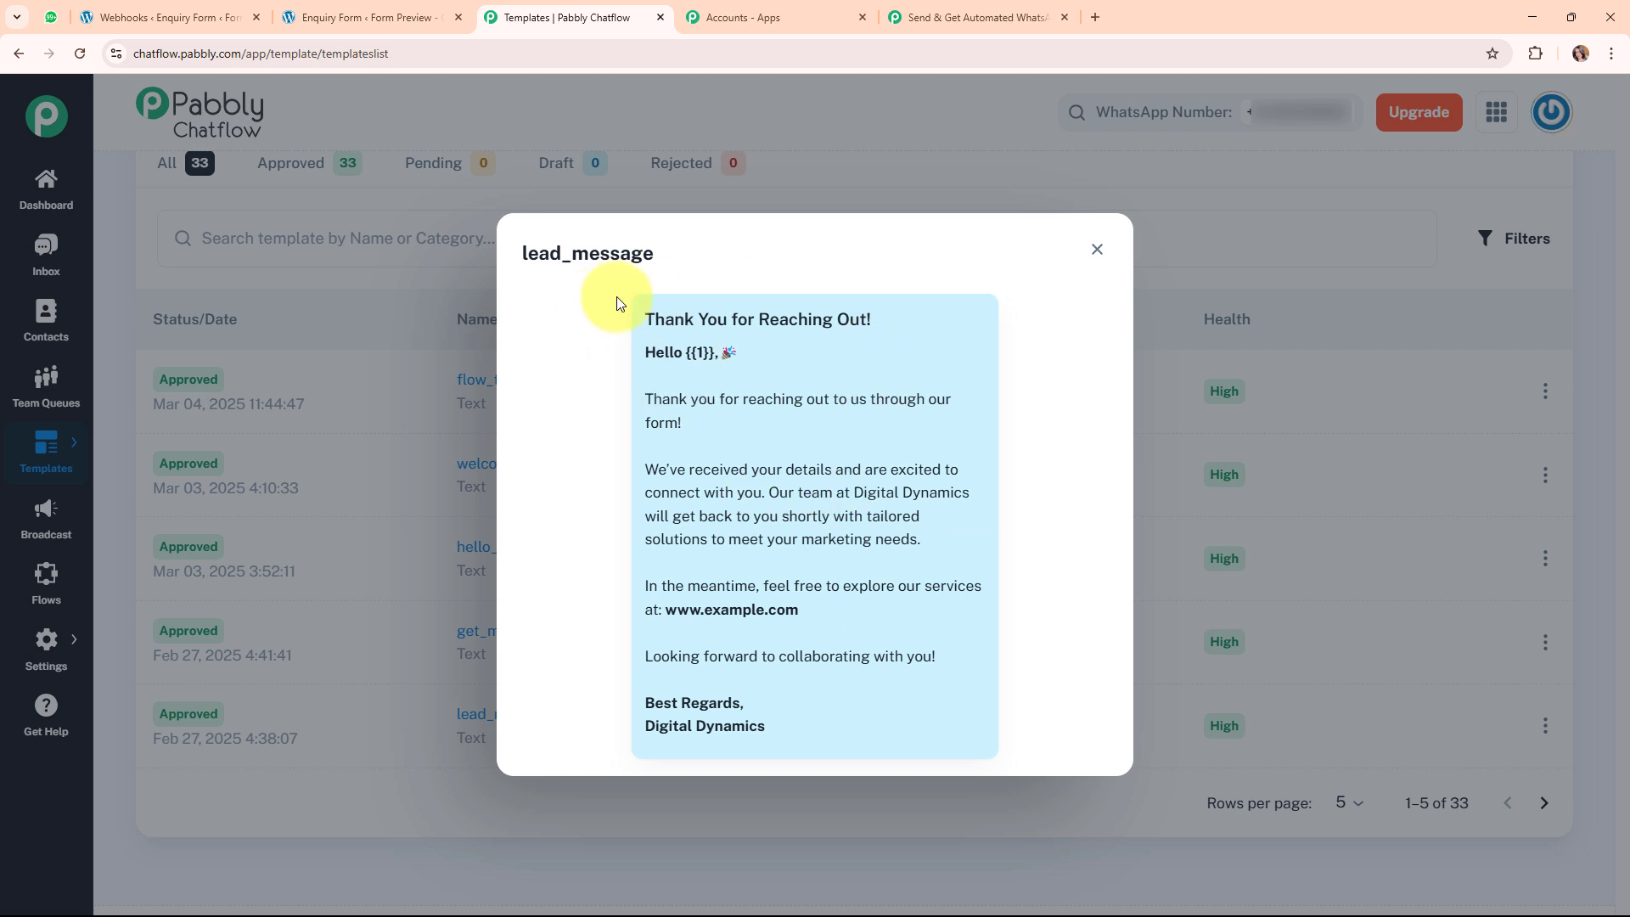
{"action": "left_click", "coordinate": [1098, 250]}
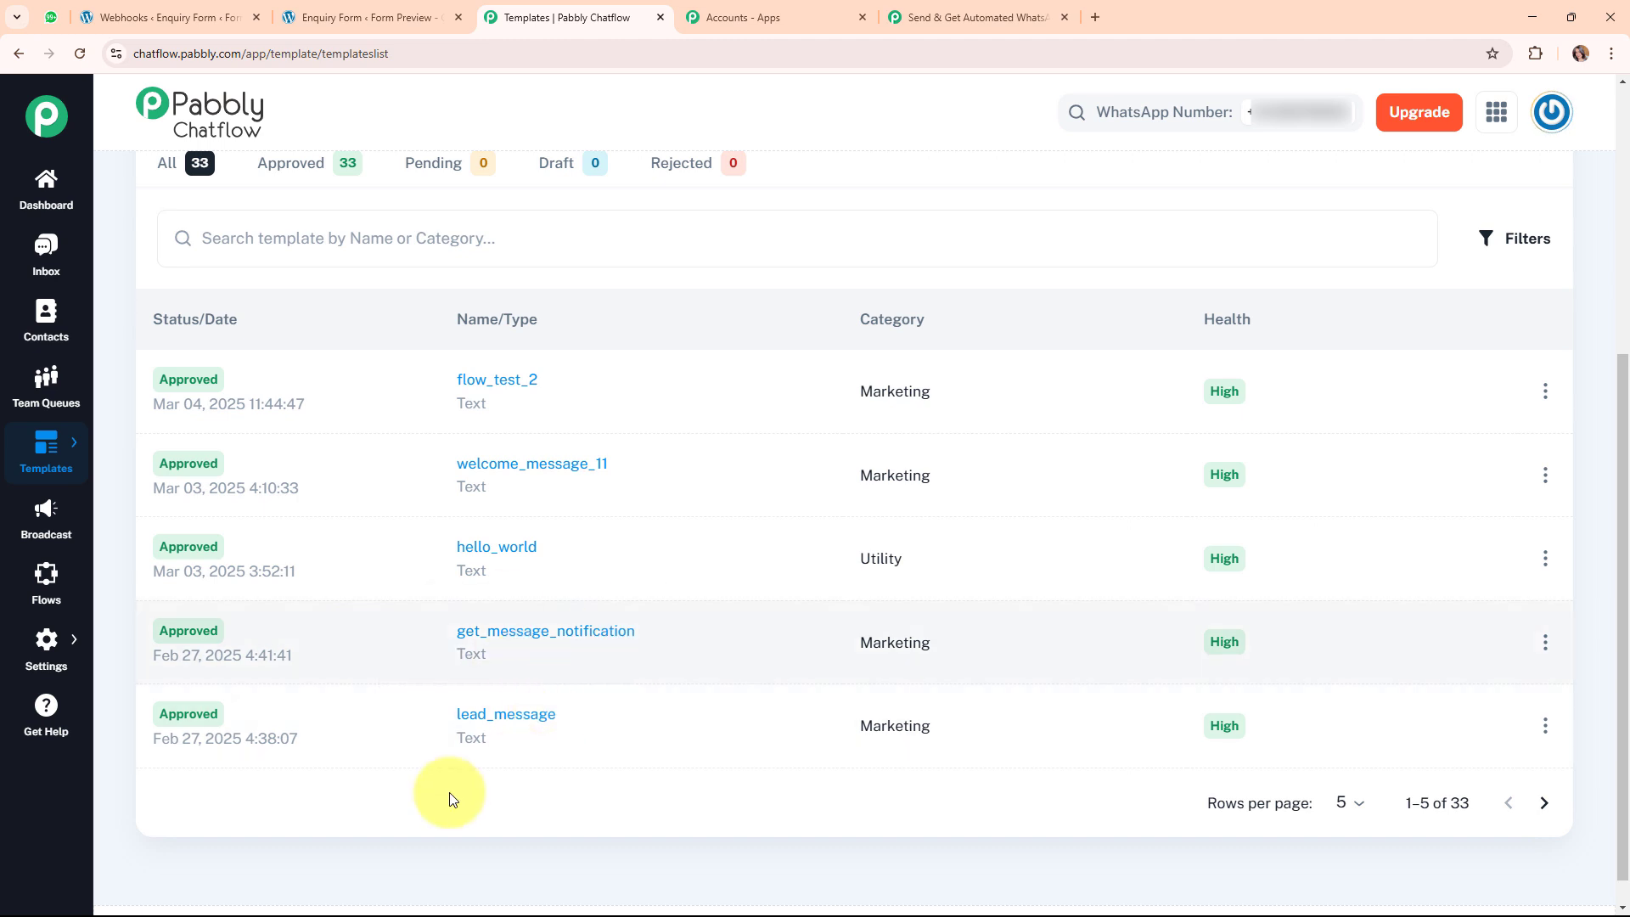
{"action": "mouse_move", "coordinate": [201, 731]}
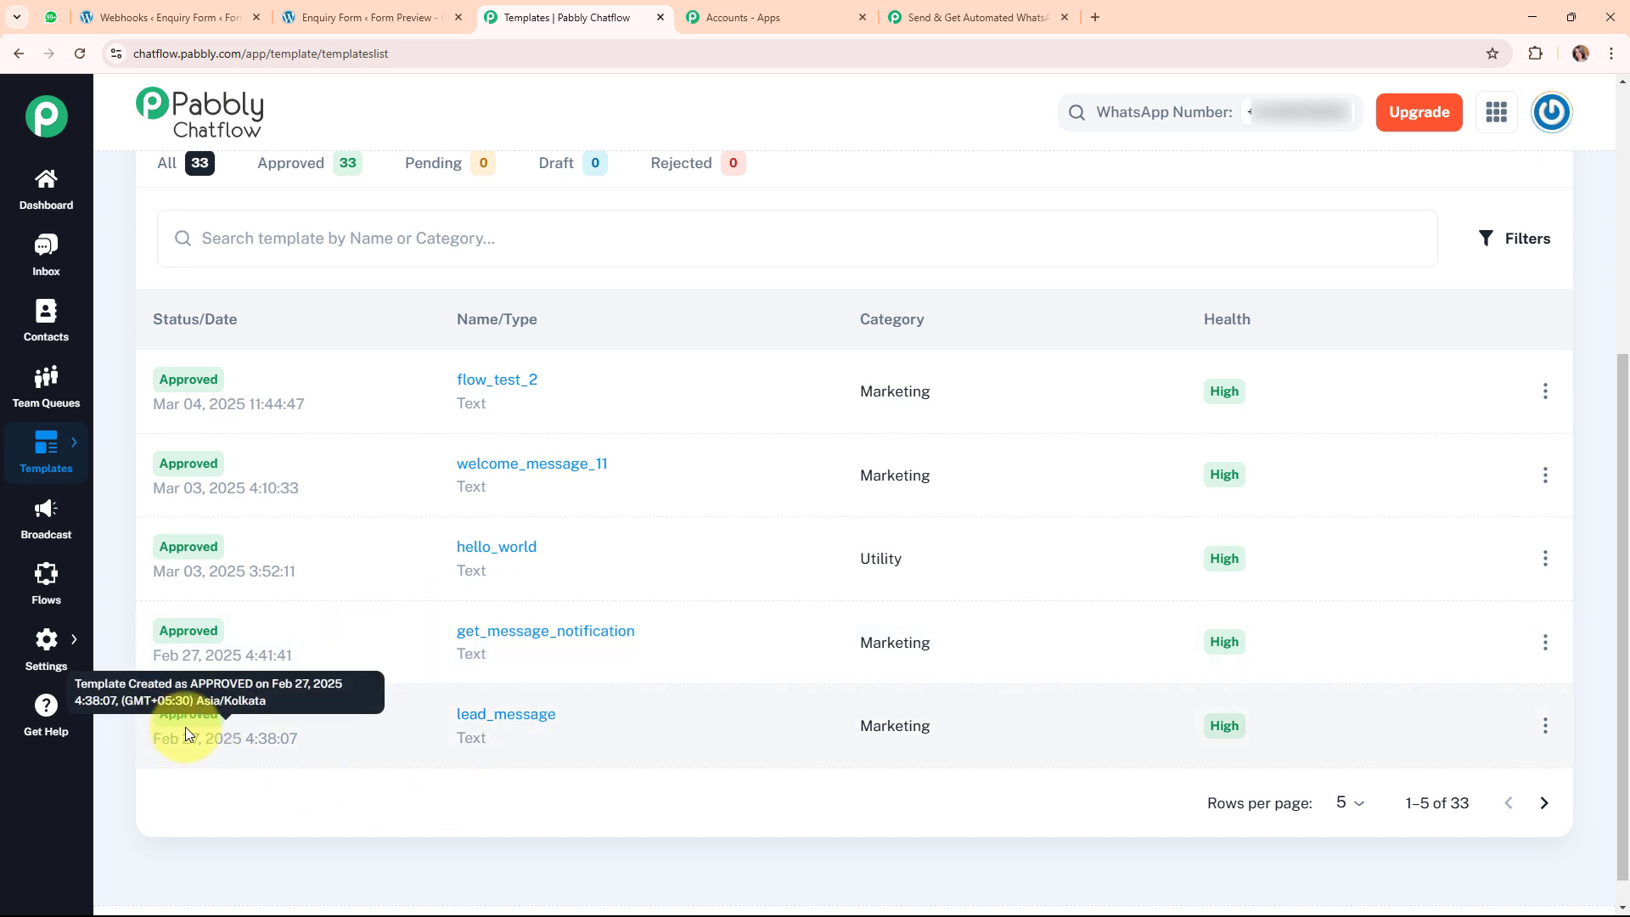
{"action": "scroll", "coordinate": [766, 510], "scroll_direction": "up", "scroll_amount": 5}
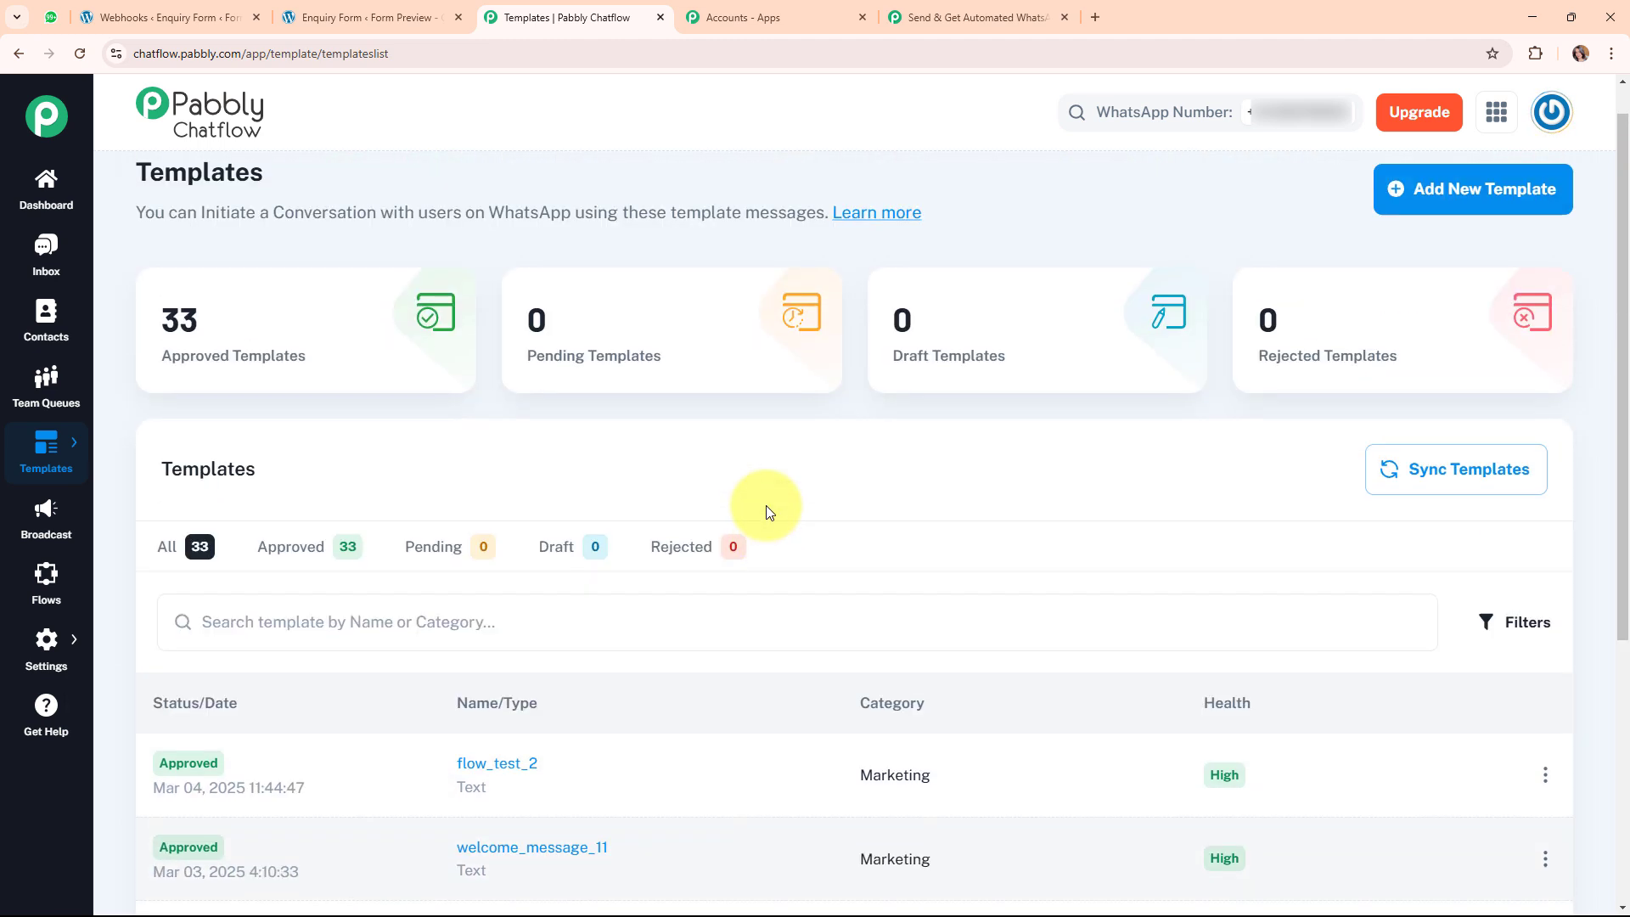
{"action": "scroll", "coordinate": [766, 507], "scroll_direction": "up", "scroll_amount": 1}
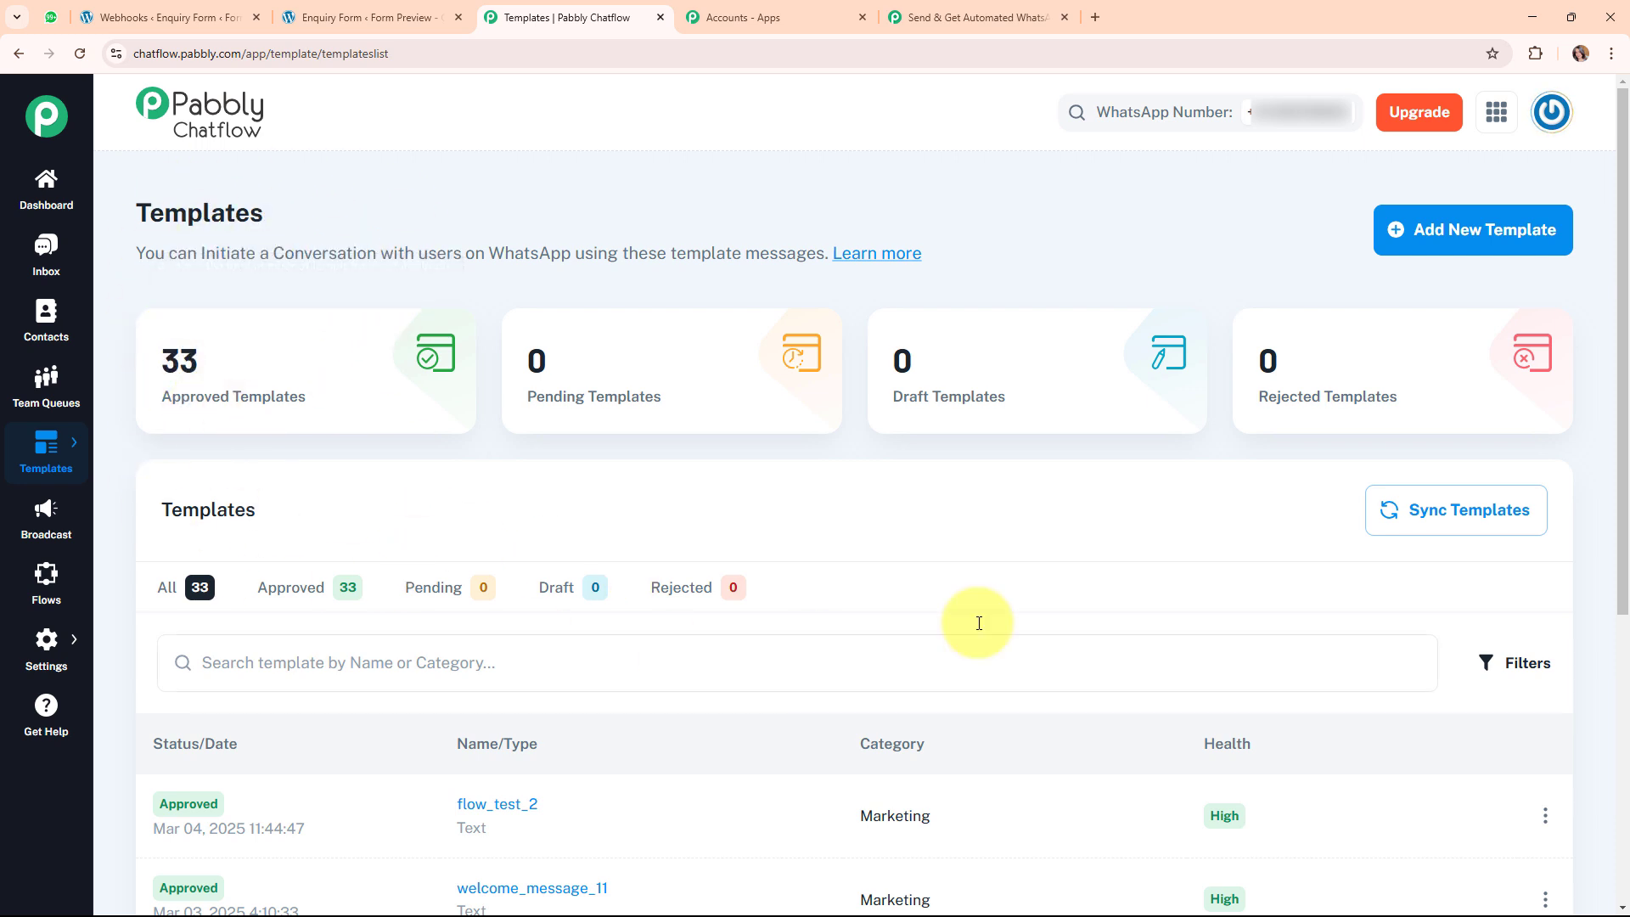
{"action": "left_click", "coordinate": [1520, 251]}
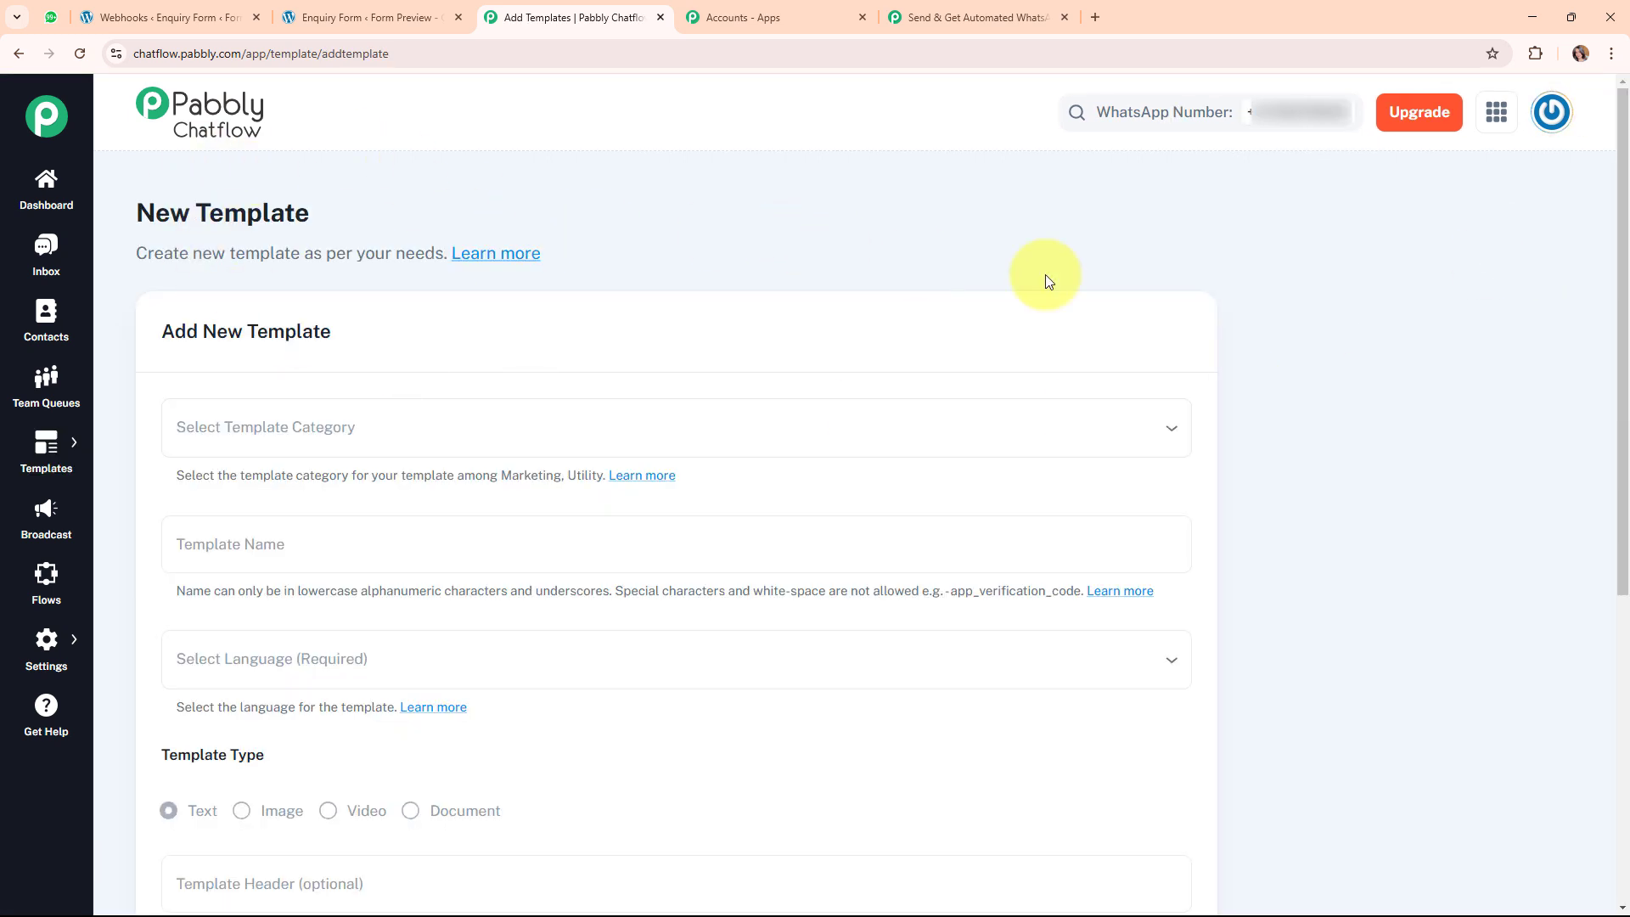
{"action": "scroll", "coordinate": [1123, 274], "scroll_direction": "down", "scroll_amount": 6}
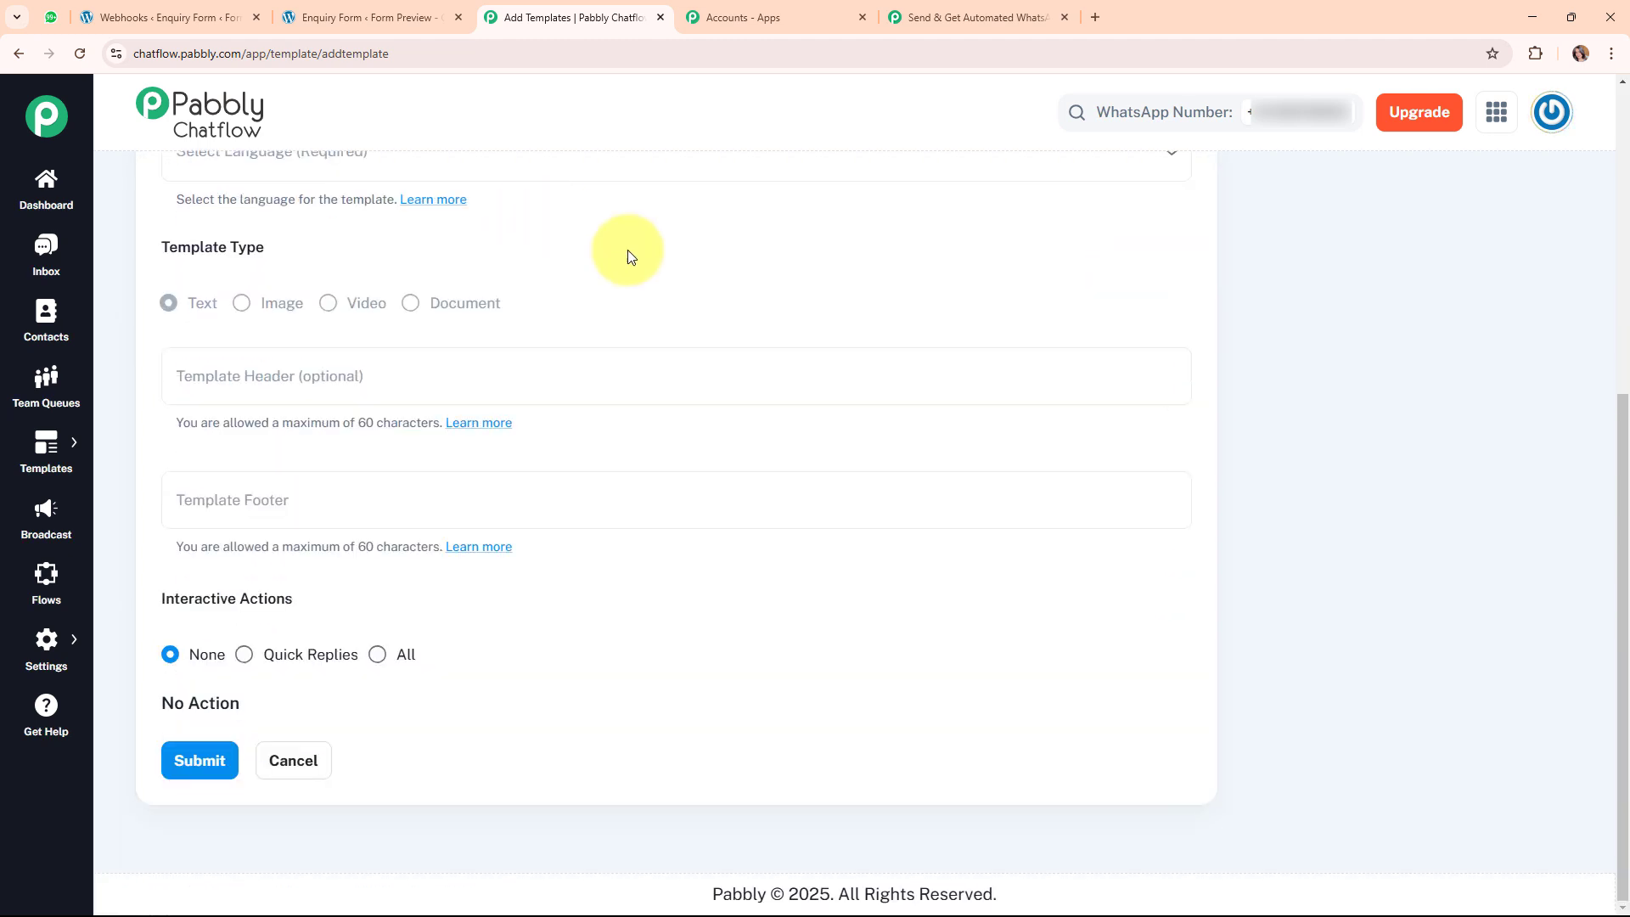
{"action": "scroll", "coordinate": [726, 450], "scroll_direction": "up", "scroll_amount": 5}
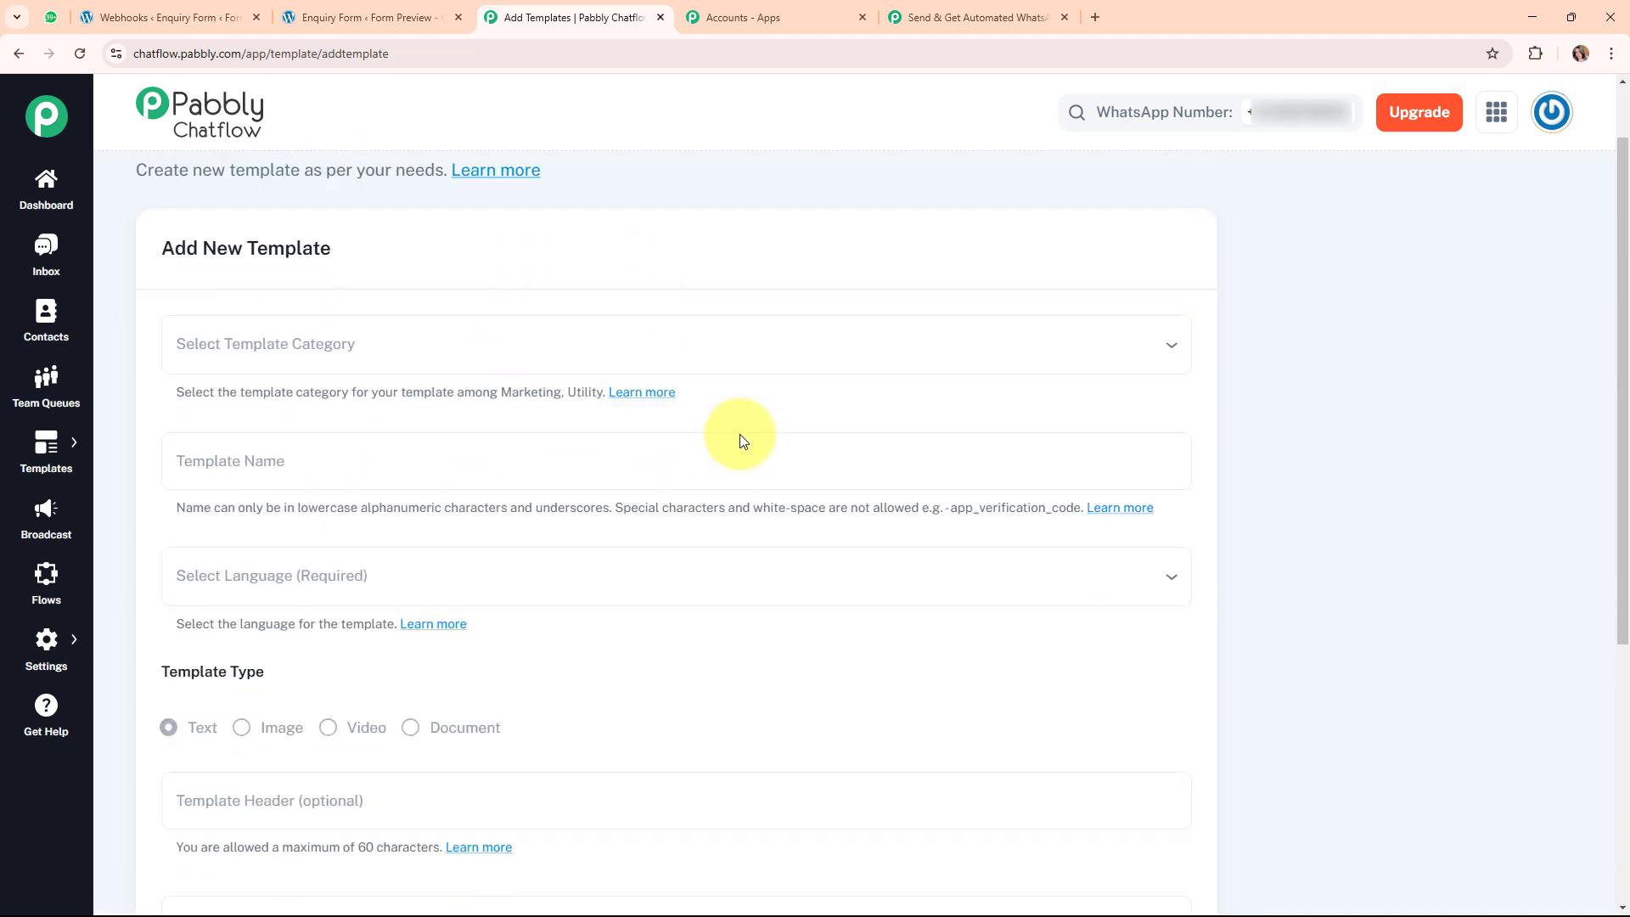
{"action": "scroll", "coordinate": [543, 374], "scroll_direction": "down", "scroll_amount": 2}
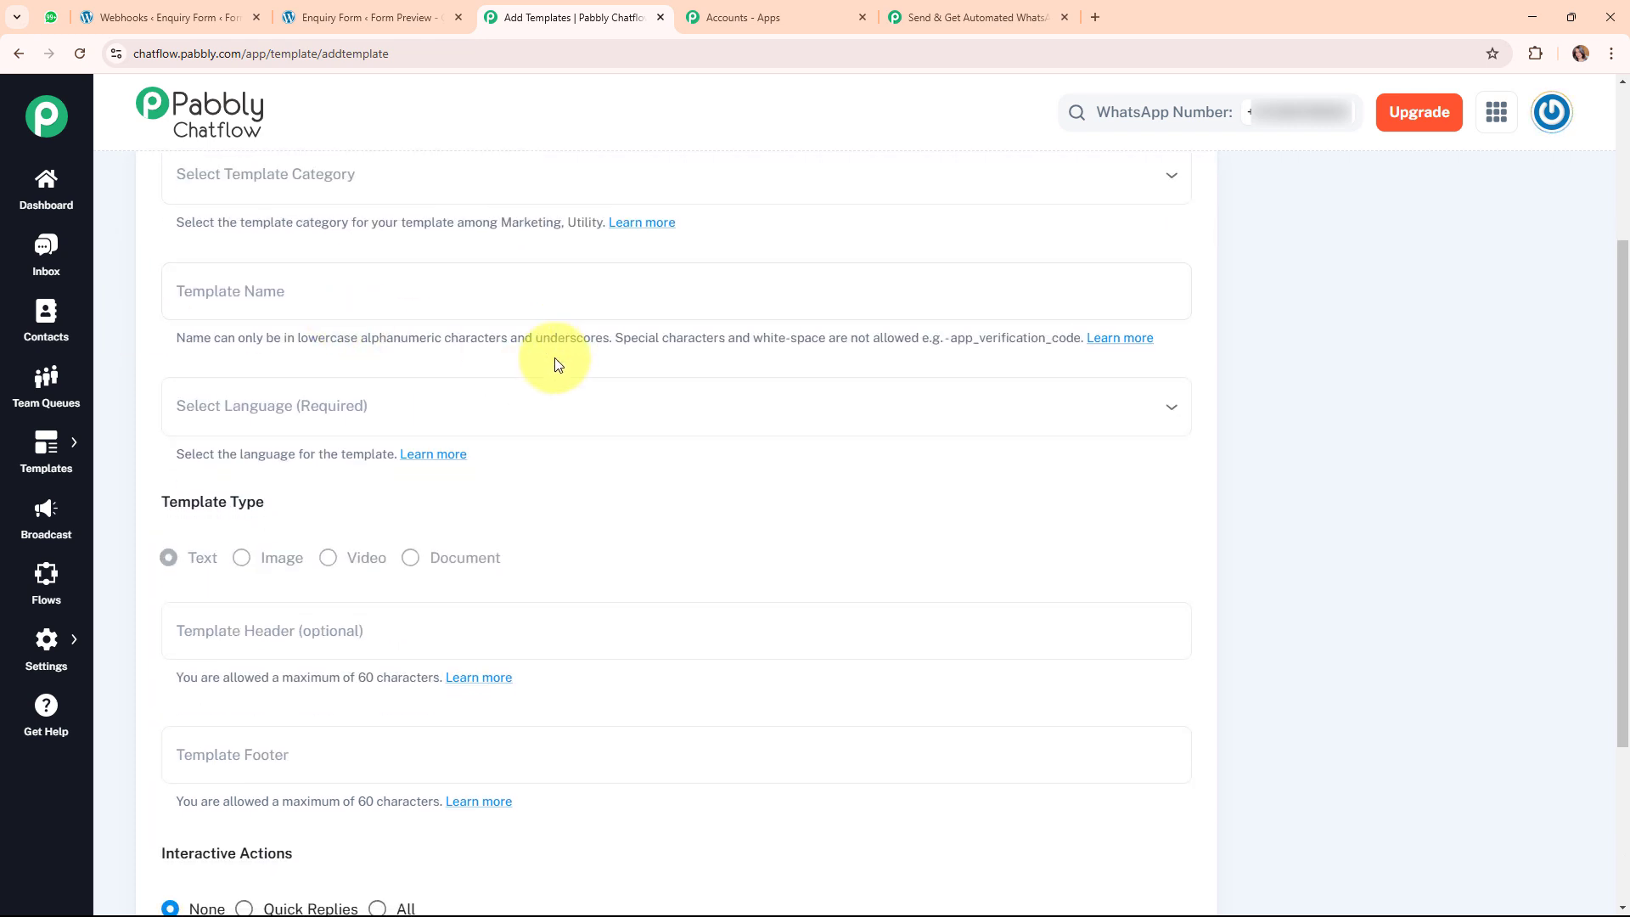
{"action": "scroll", "coordinate": [557, 363], "scroll_direction": "down", "scroll_amount": 3}
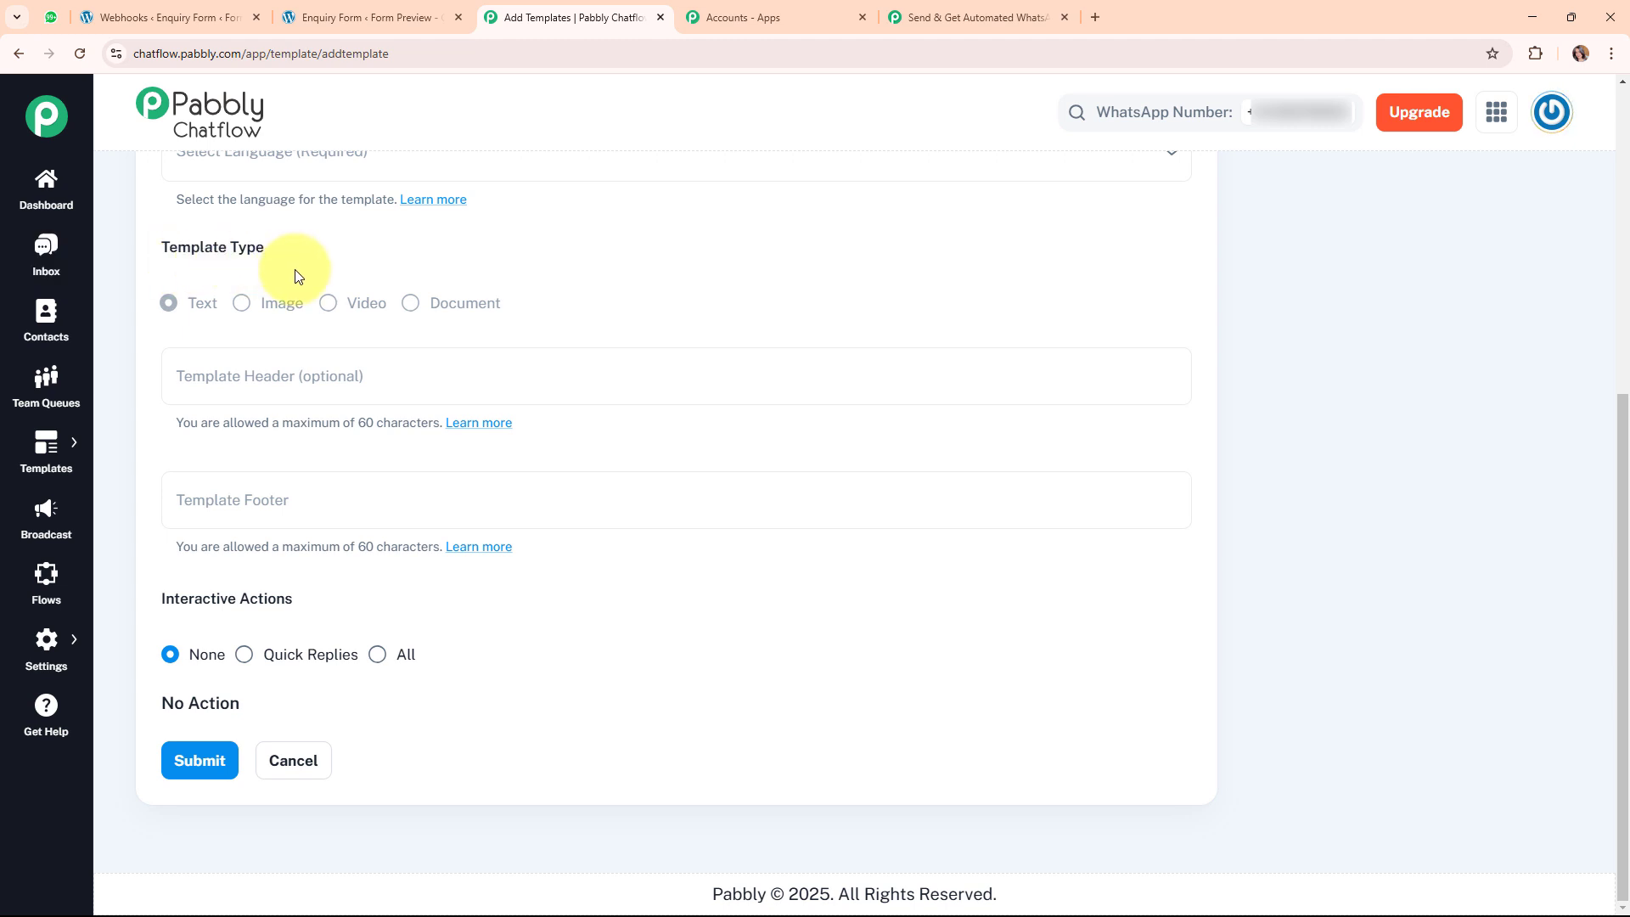
{"action": "scroll", "coordinate": [292, 467], "scroll_direction": "up", "scroll_amount": 1}
{"action": "scroll", "coordinate": [722, 463], "scroll_direction": "up", "scroll_amount": 4}
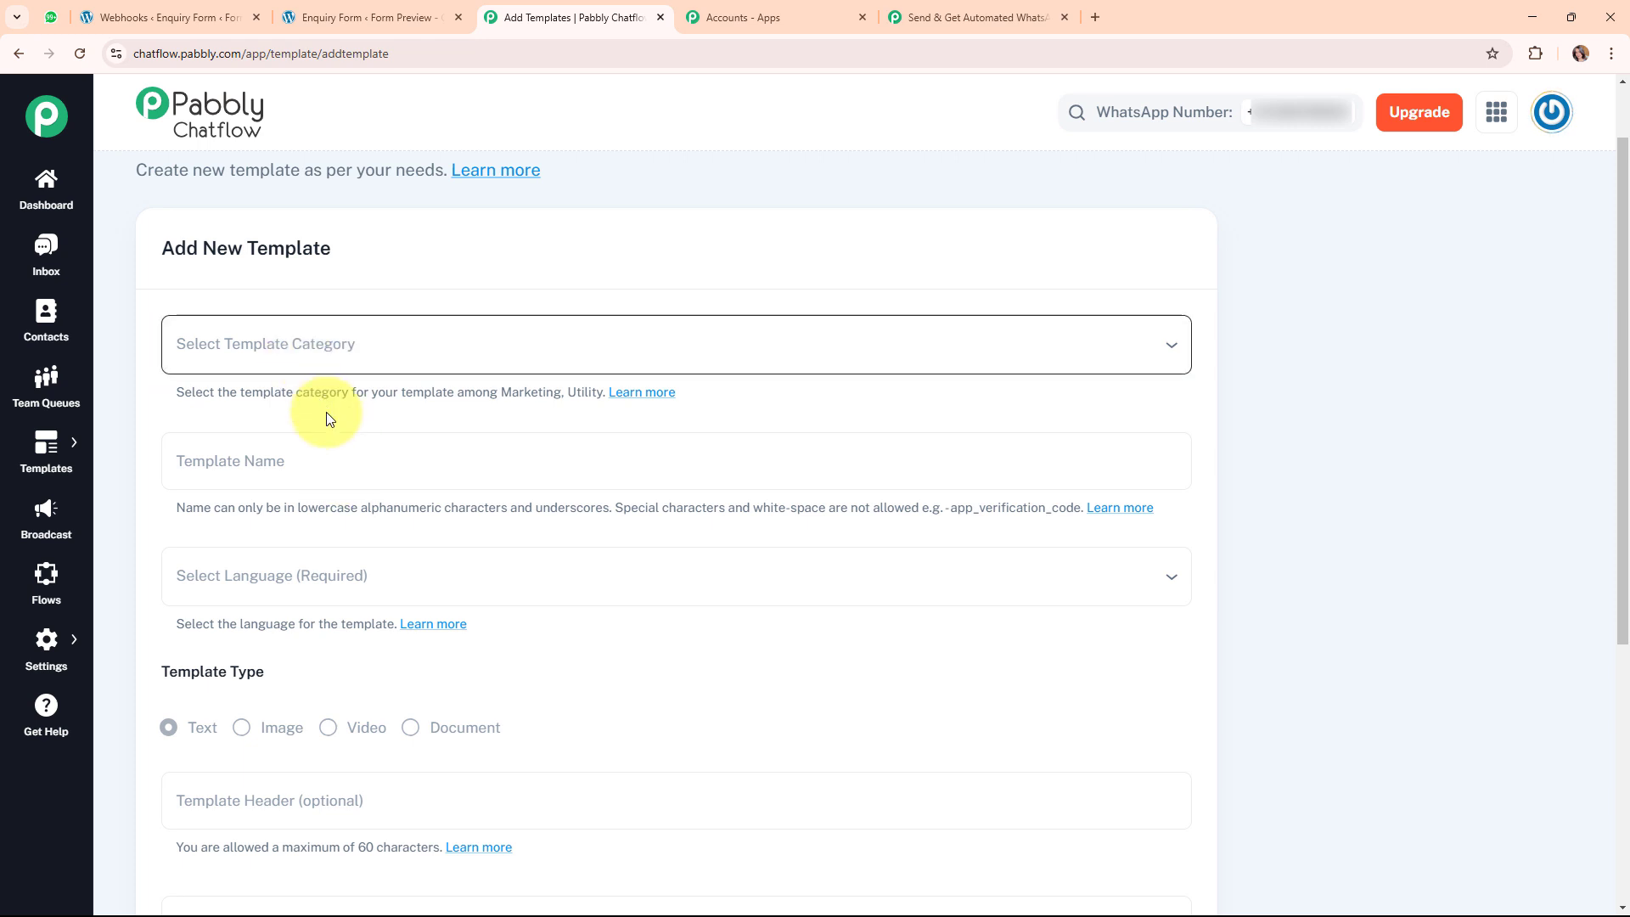
{"action": "scroll", "coordinate": [528, 493], "scroll_direction": "down", "scroll_amount": 3}
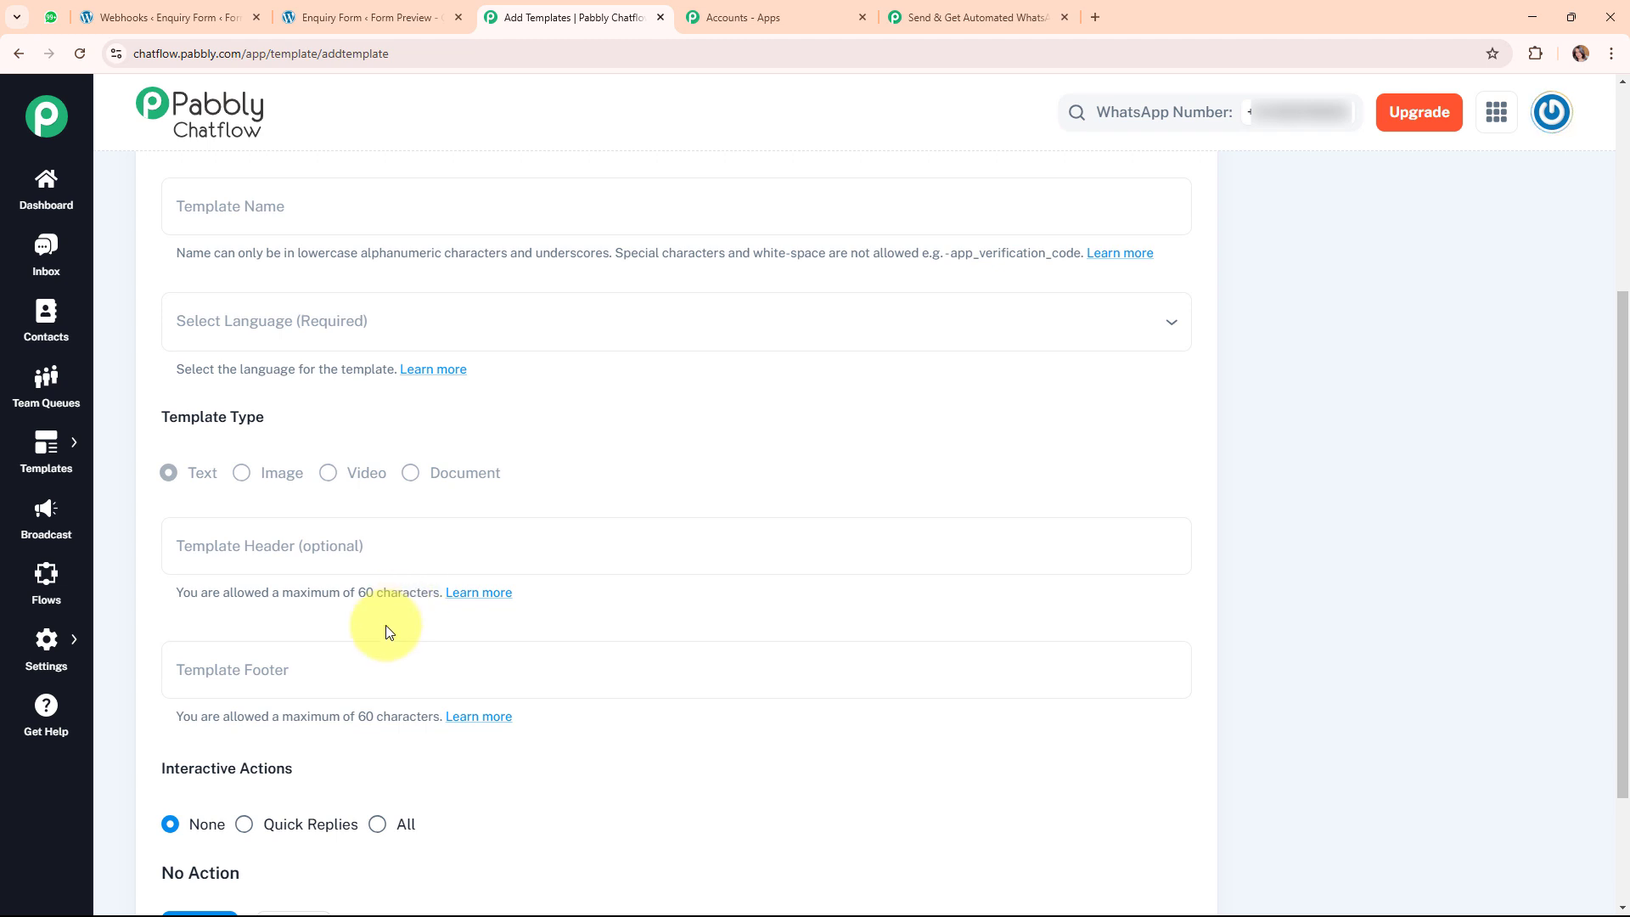
{"action": "scroll", "coordinate": [387, 635], "scroll_direction": "down", "scroll_amount": 2}
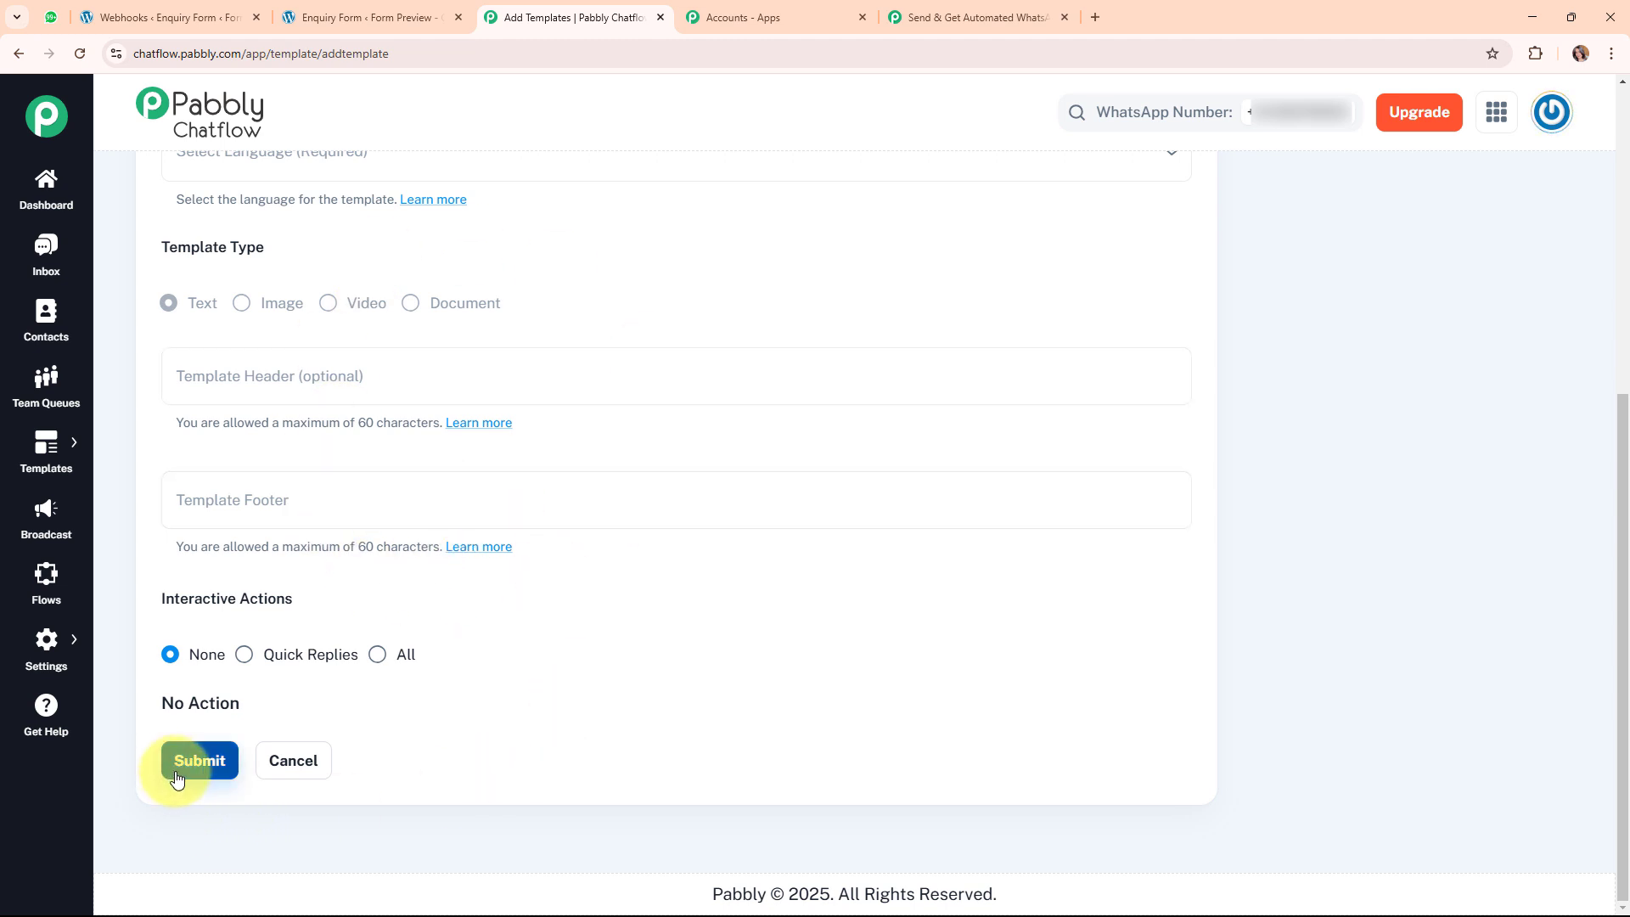
{"action": "scroll", "coordinate": [739, 736], "scroll_direction": "up", "scroll_amount": 6}
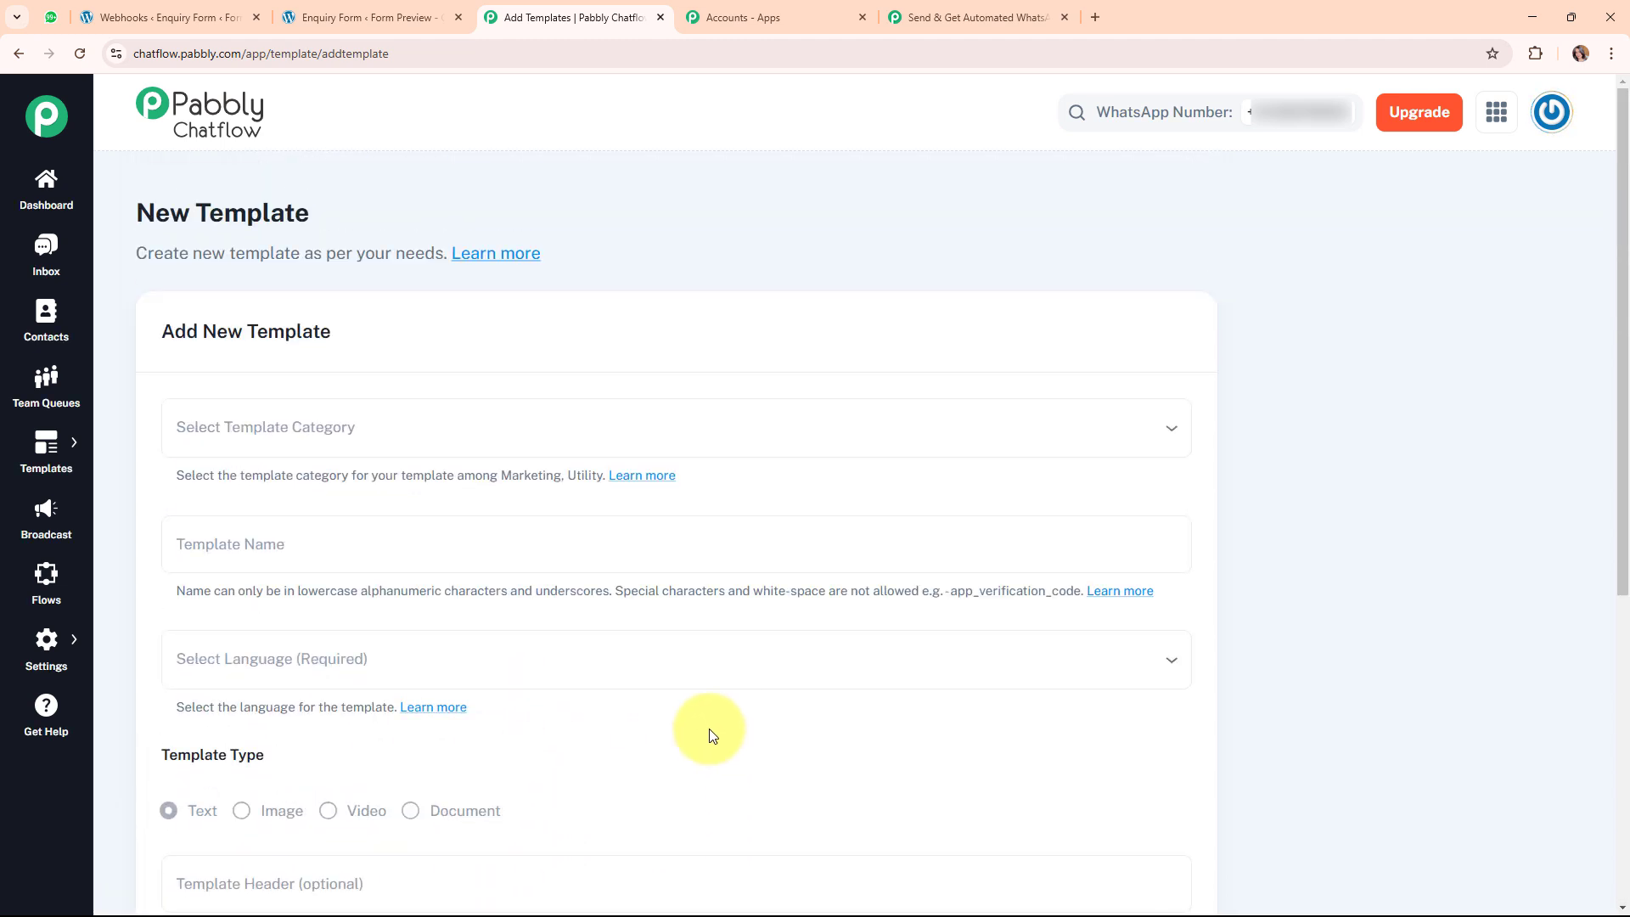
{"action": "left_click", "coordinate": [18, 54]}
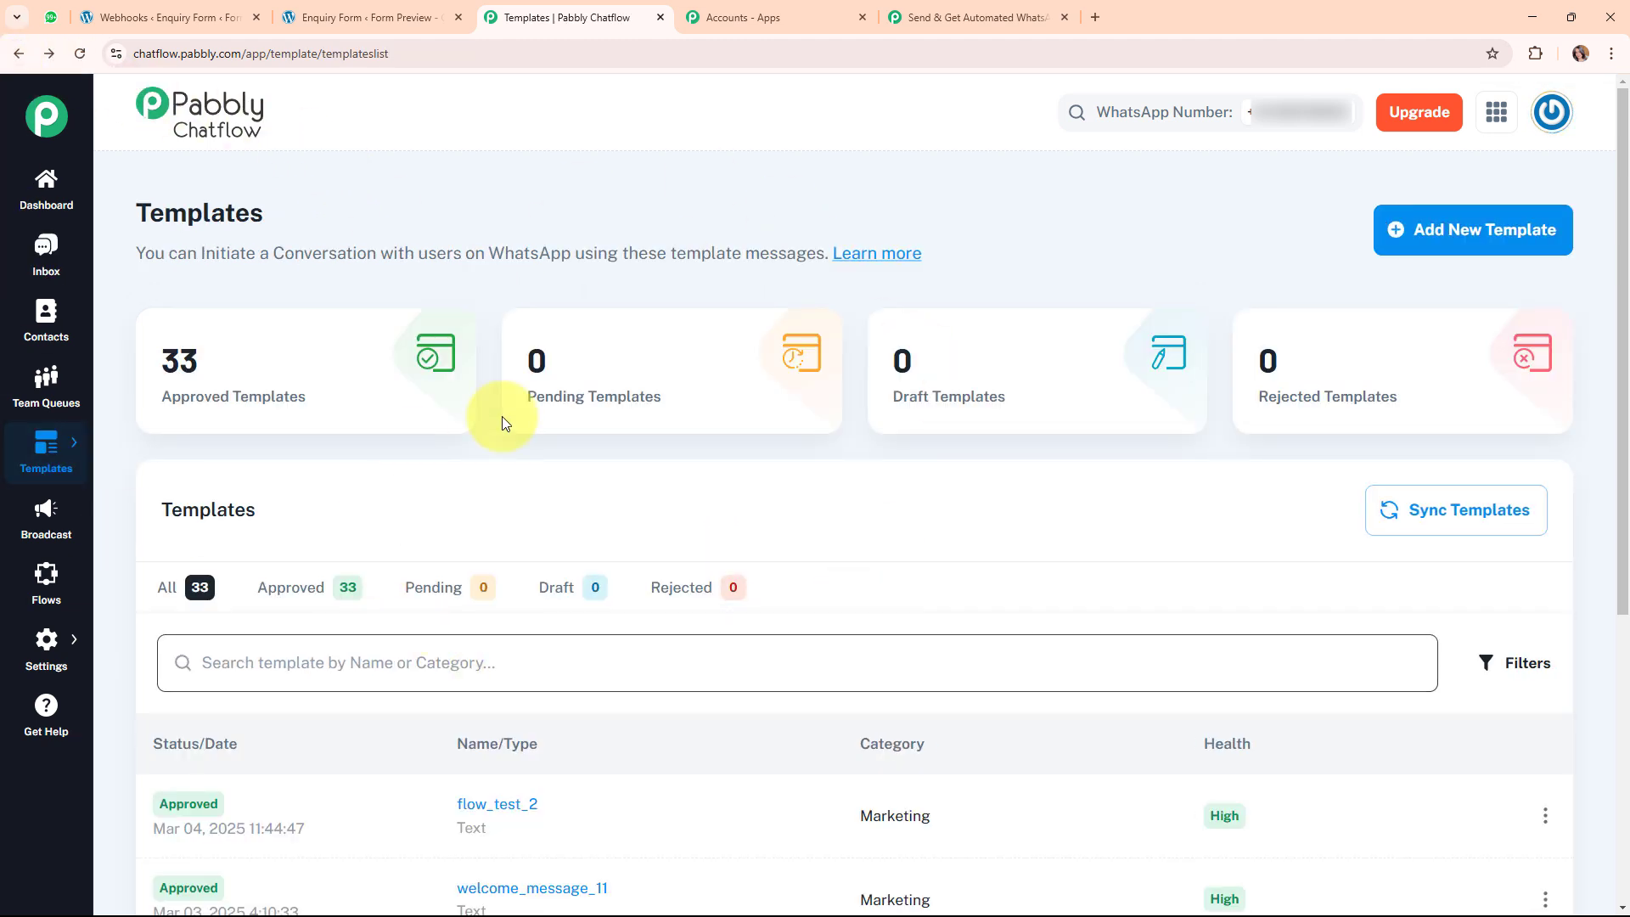
{"action": "scroll", "coordinate": [353, 779], "scroll_direction": "down", "scroll_amount": 2}
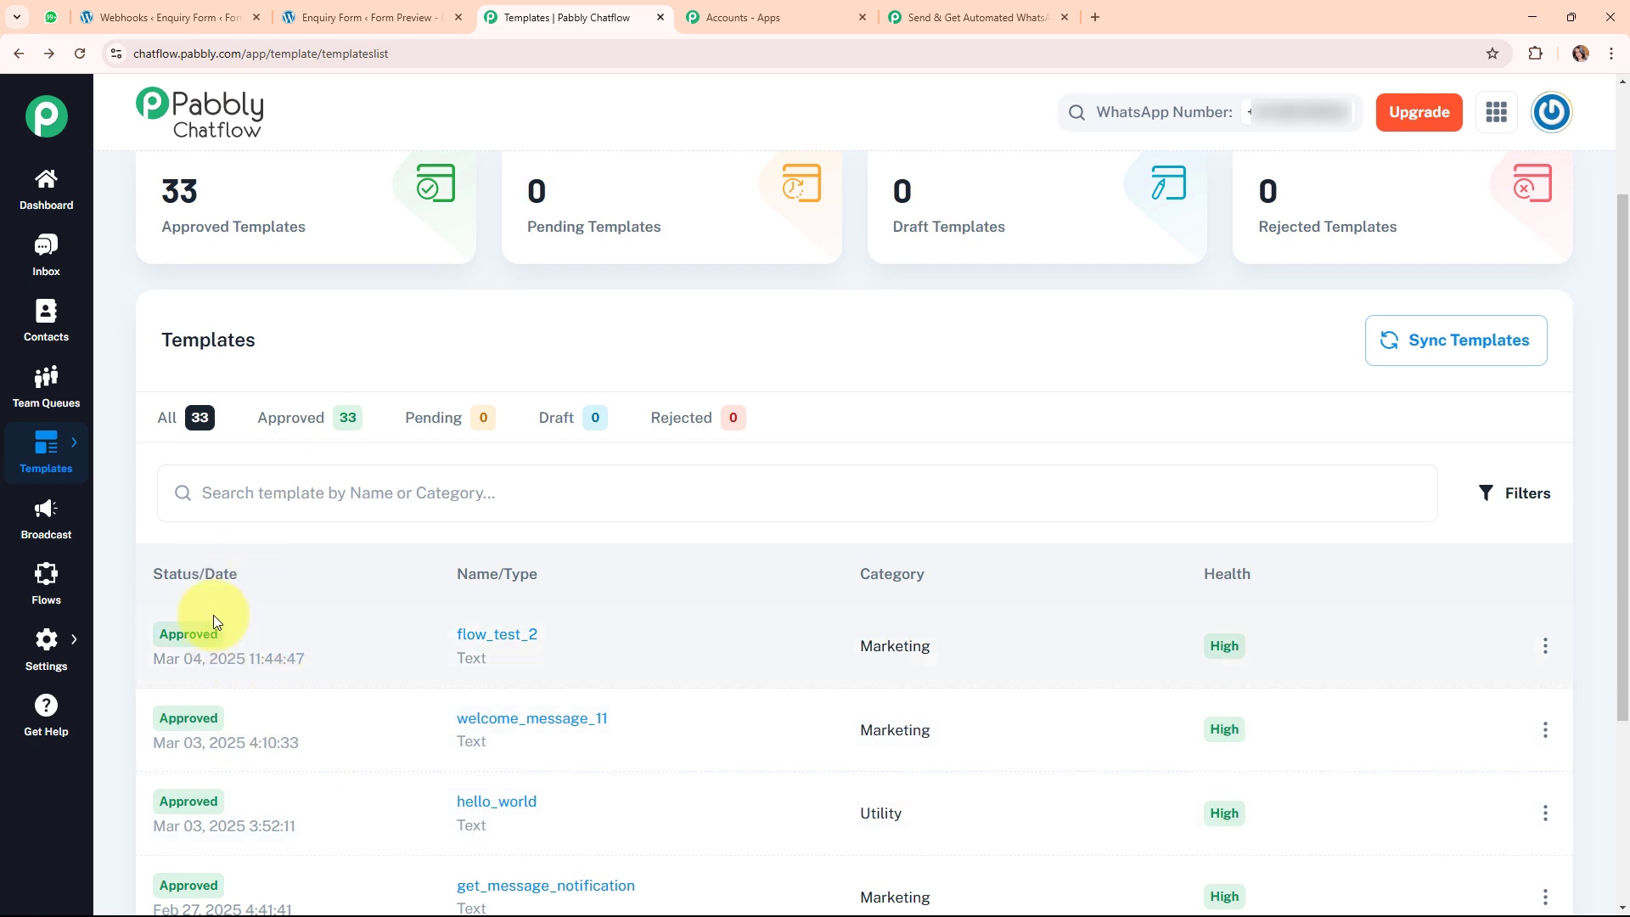
{"action": "mouse_move", "coordinate": [182, 600]}
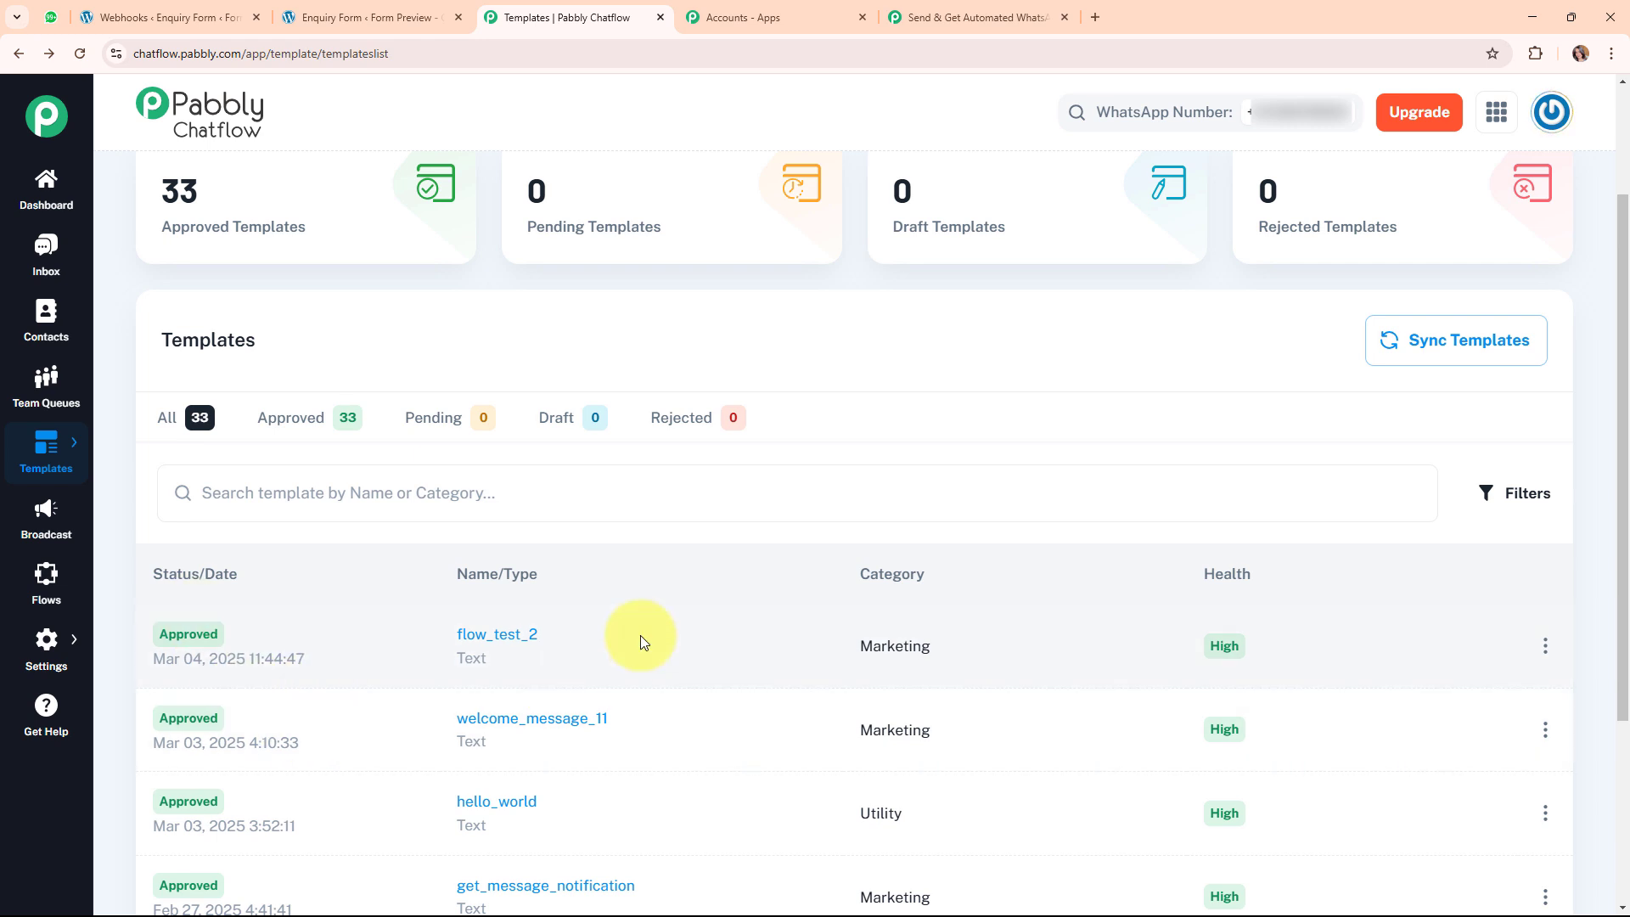
Choose the lead_message template, searched as 'lead', so Header Type switches to text.
{"action": "left_click", "coordinate": [977, 16]}
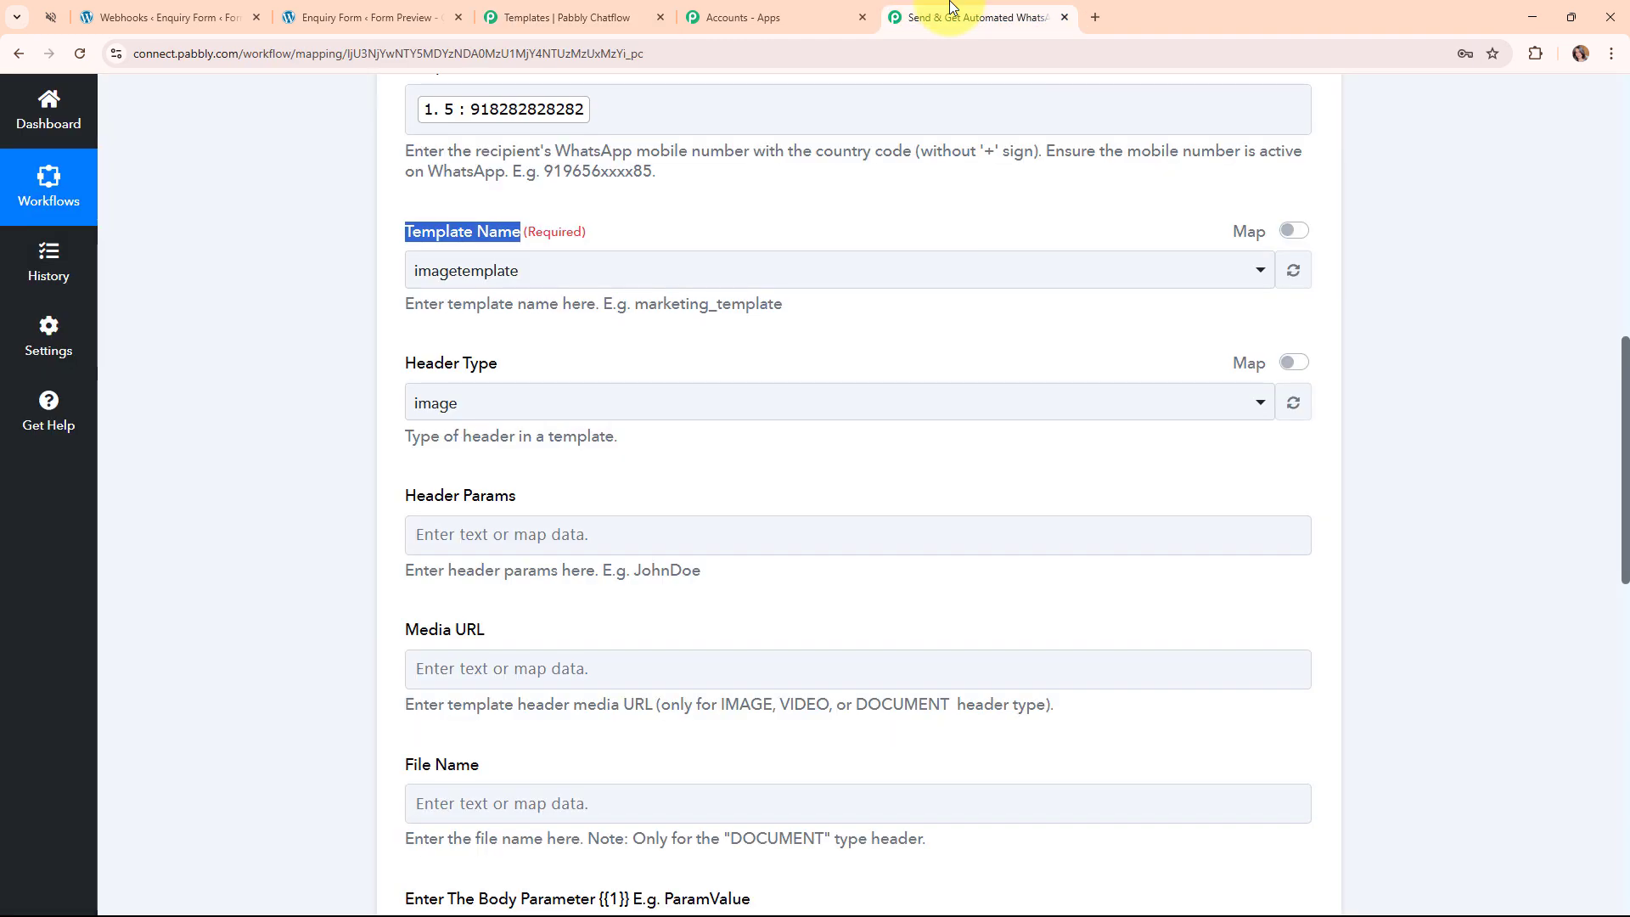
{"action": "left_click", "coordinate": [538, 285]}
{"action": "type", "text": "lead"}
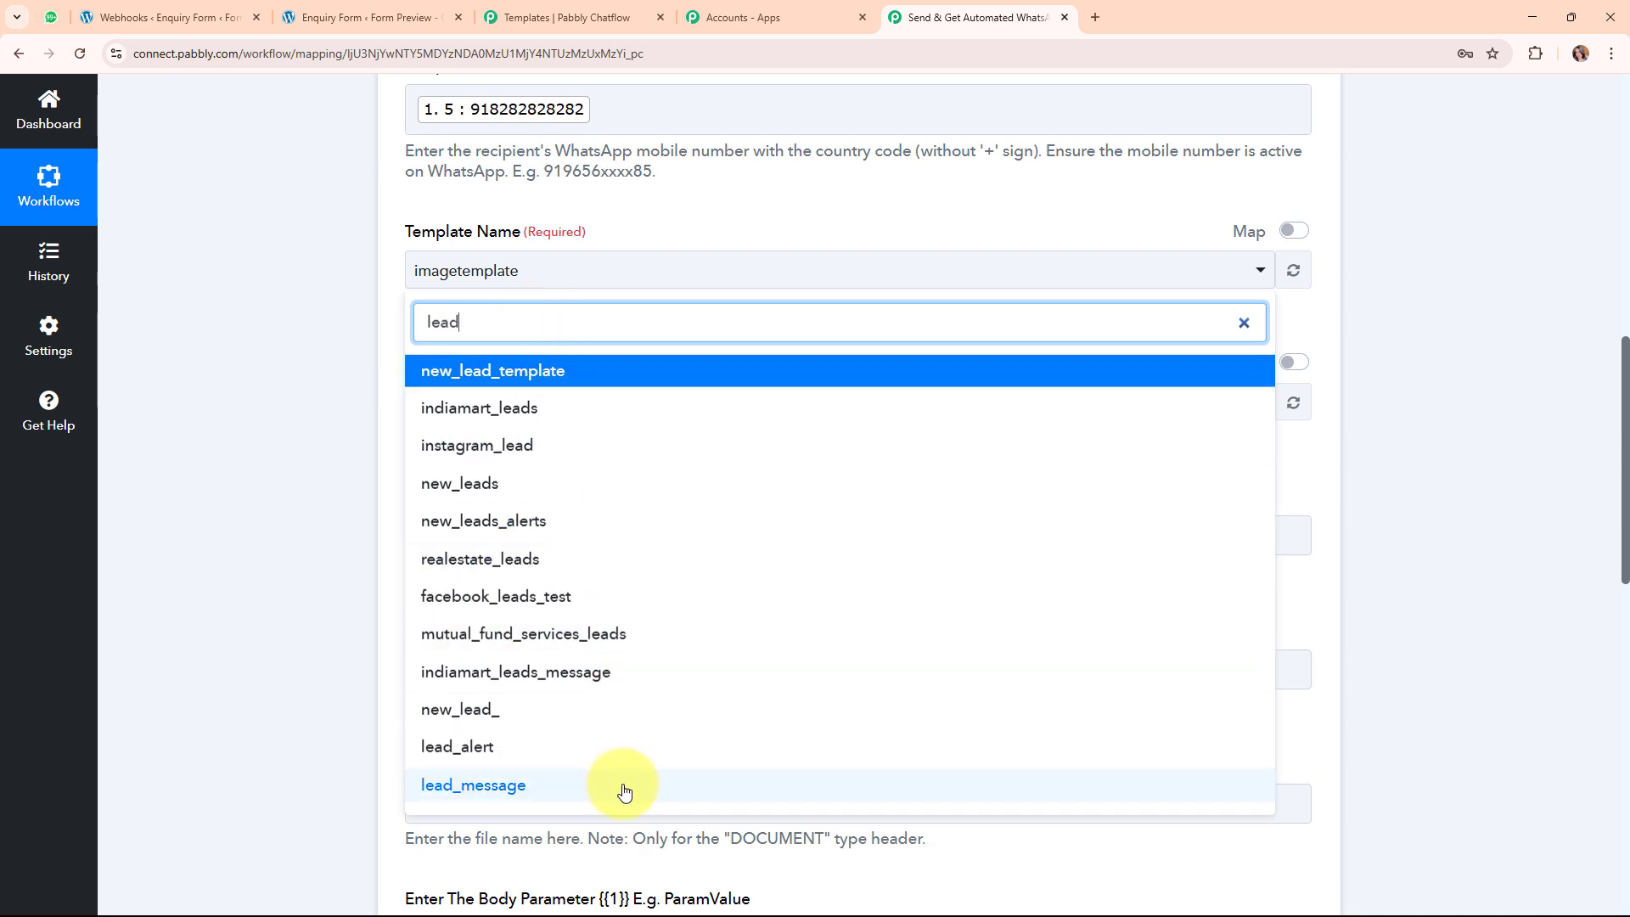
{"action": "left_click", "coordinate": [625, 788]}
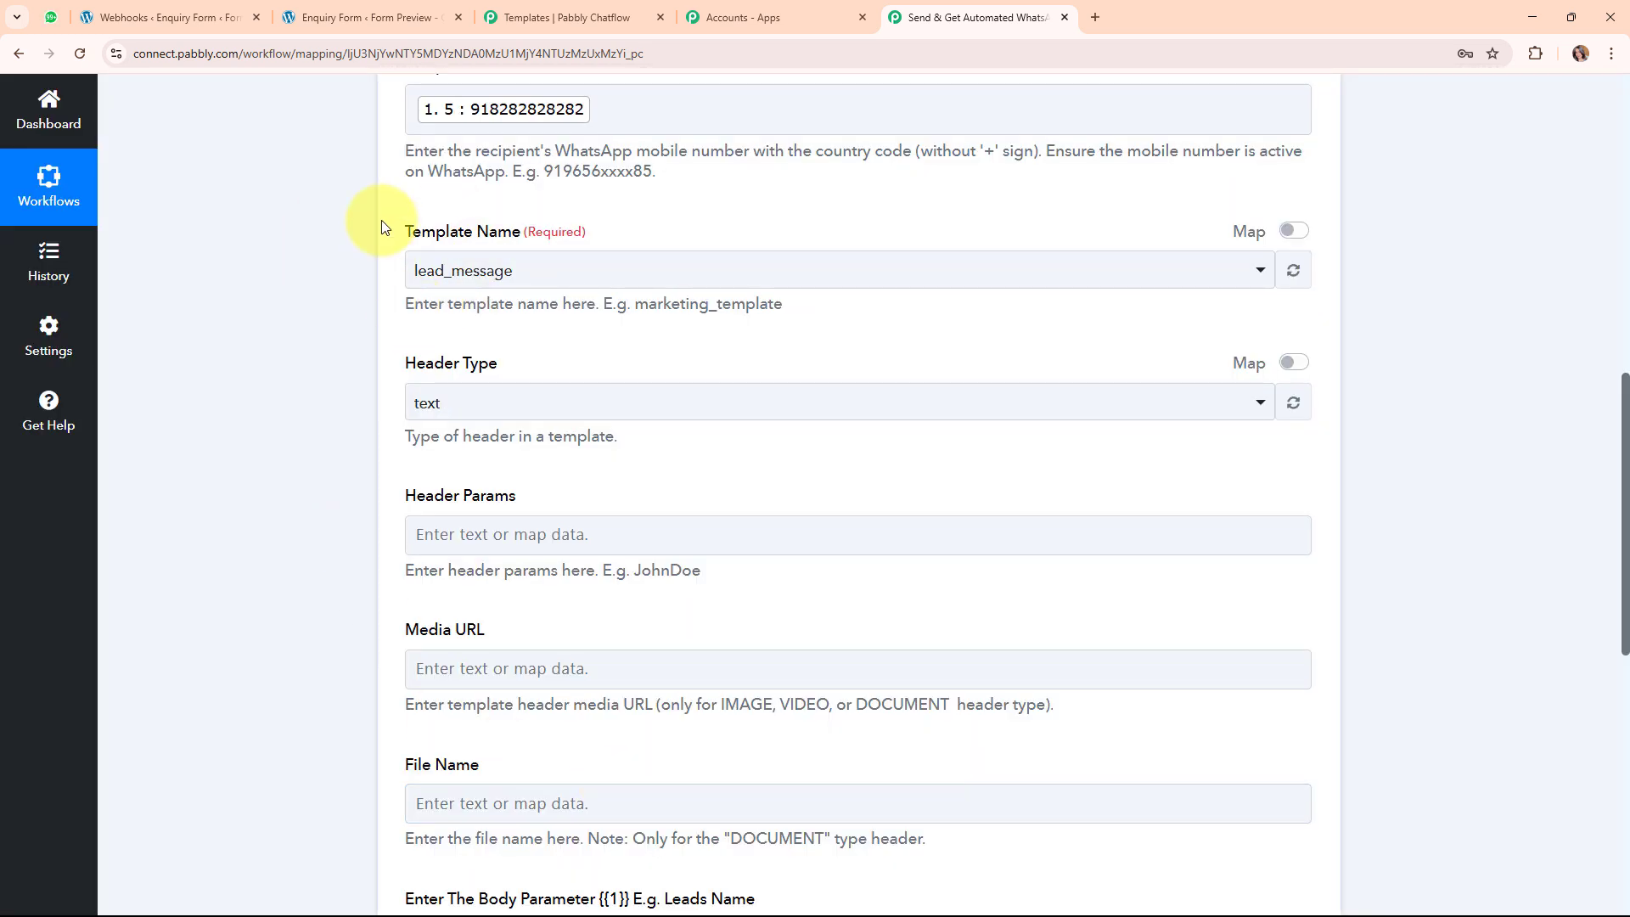
{"action": "left_click_drag", "start_coordinate": [393, 363], "coordinate": [560, 372]}
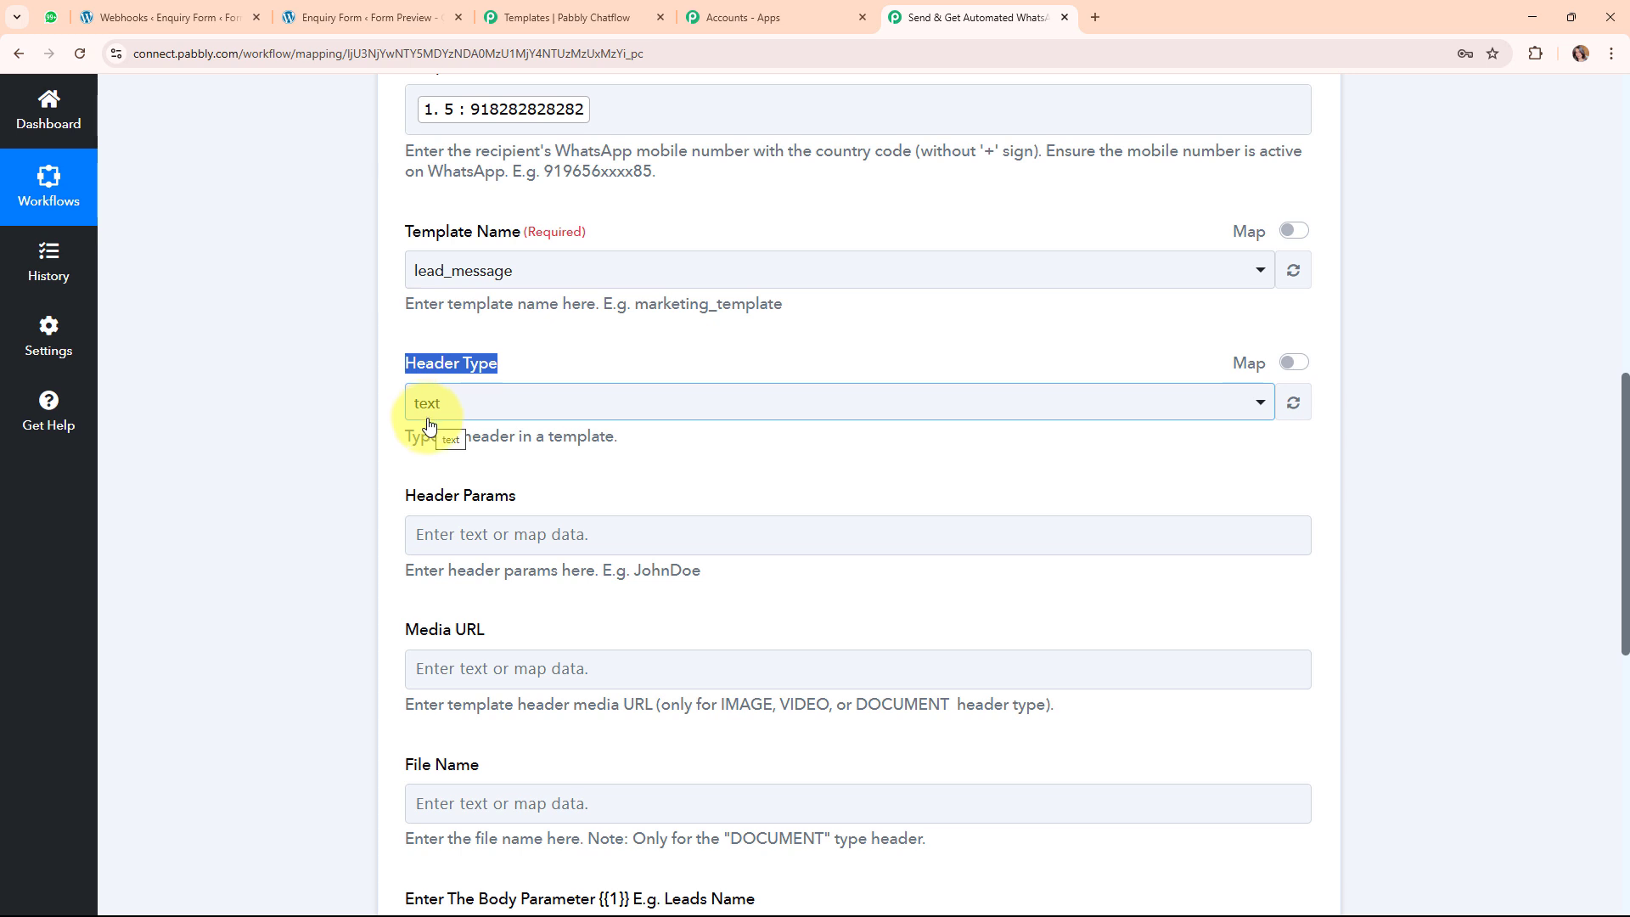
{"action": "left_click", "coordinate": [764, 484]}
{"action": "scroll", "coordinate": [760, 484], "scroll_direction": "down", "scroll_amount": 2}
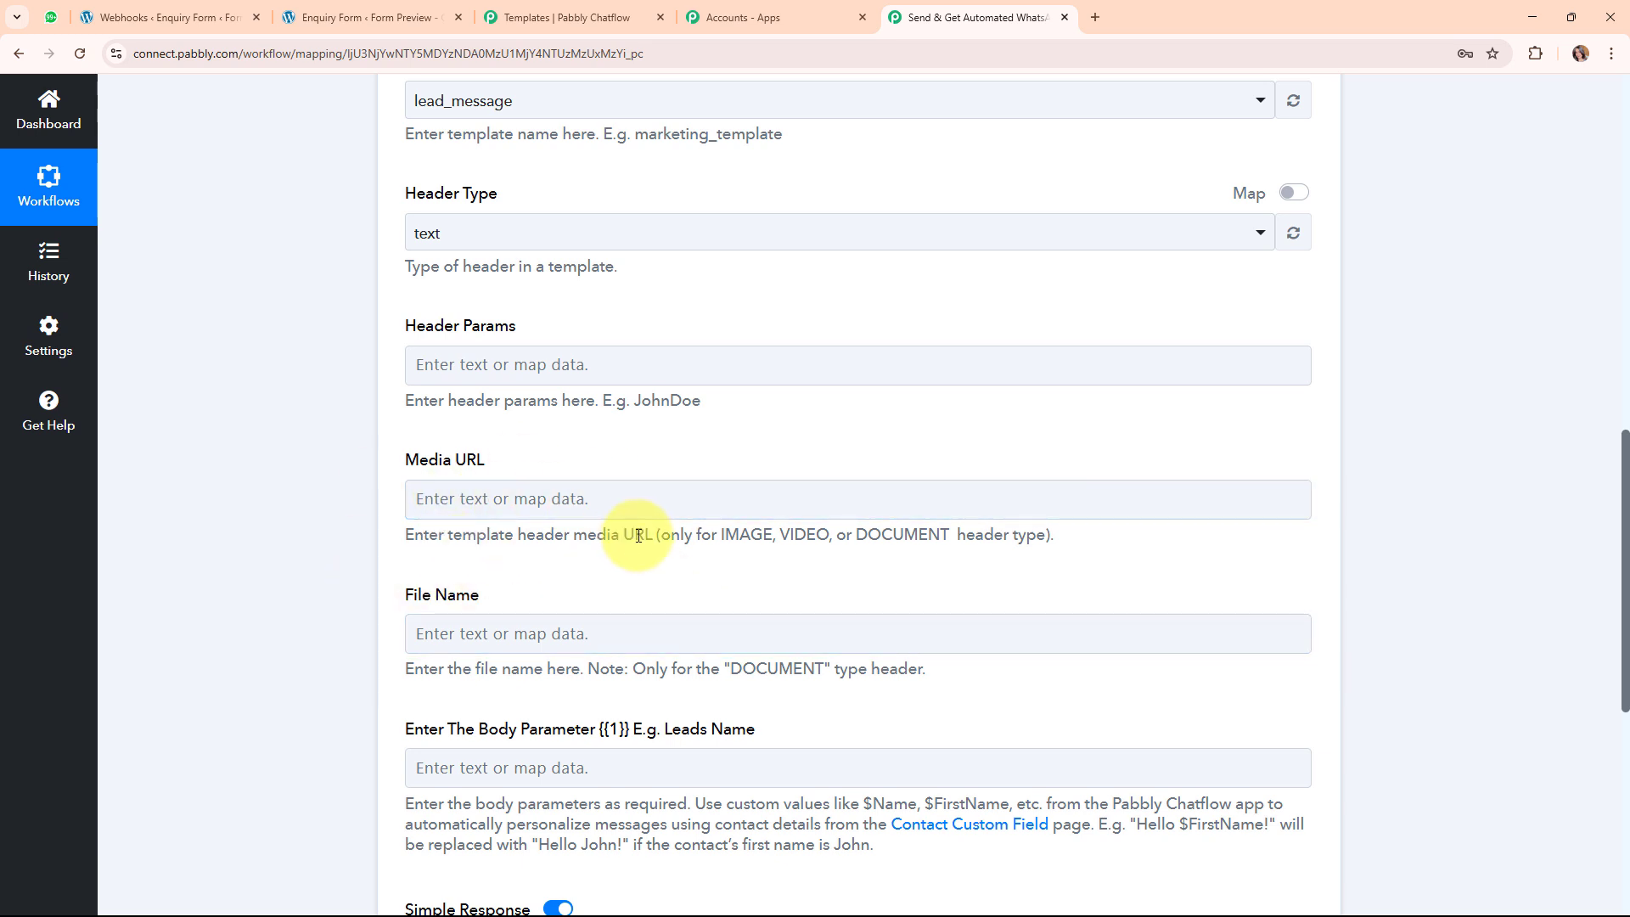
Point out the {{1}} placeholder that the body parameter will fill.
{"action": "scroll", "coordinate": [891, 608], "scroll_direction": "down", "scroll_amount": 2}
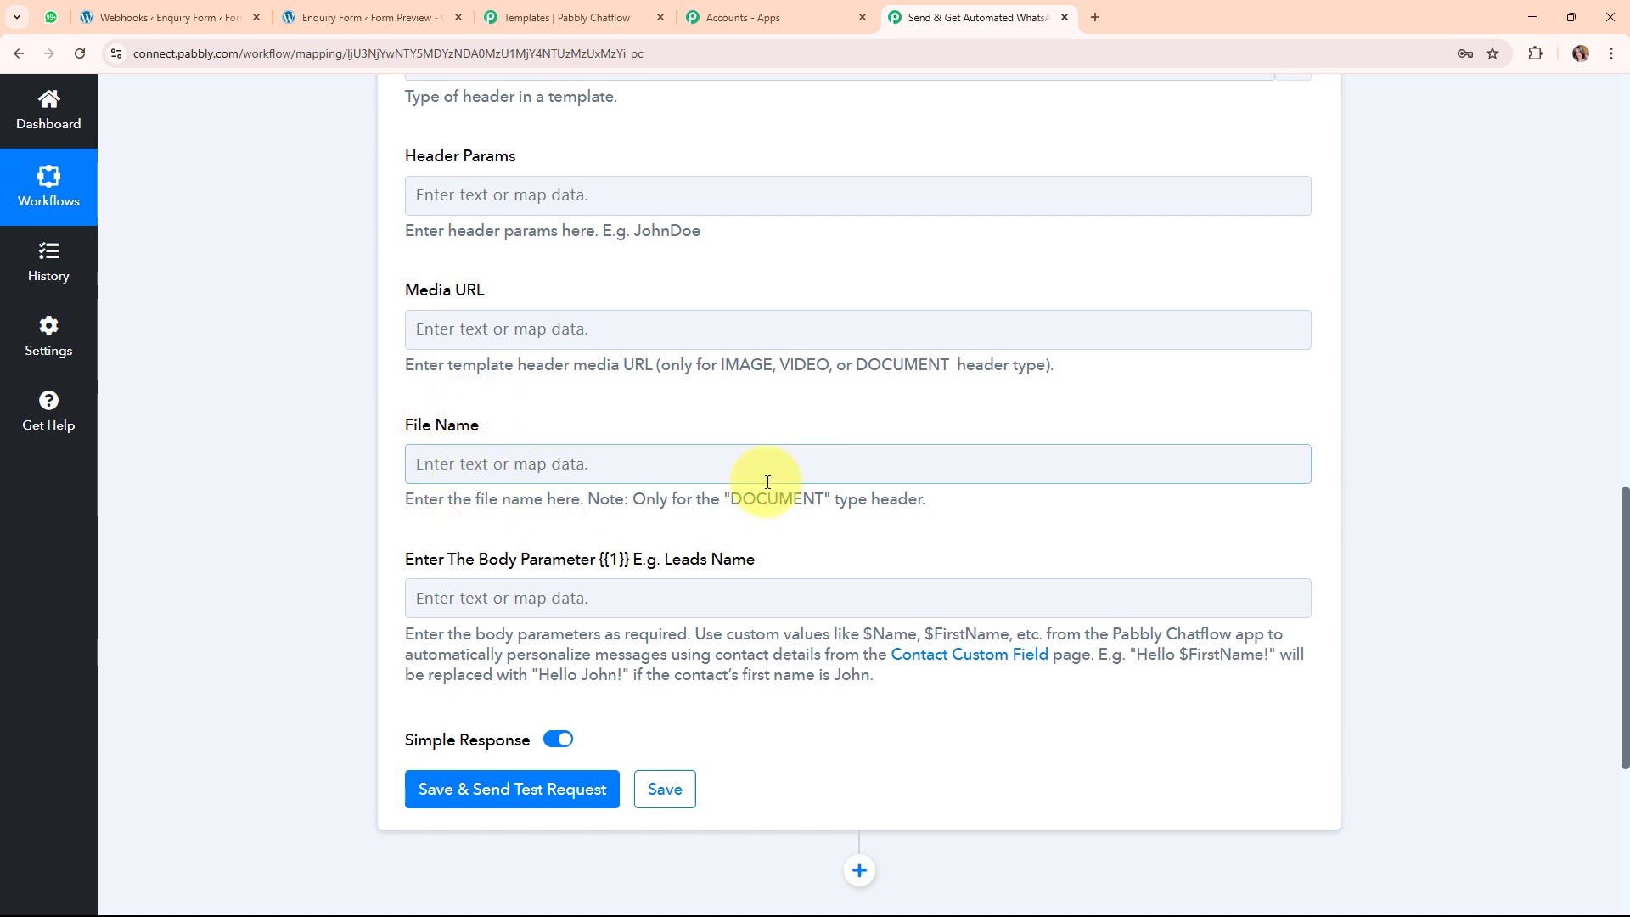
{"action": "left_click_drag", "start_coordinate": [736, 504], "coordinate": [873, 546]}
{"action": "left_click", "coordinate": [647, 557]}
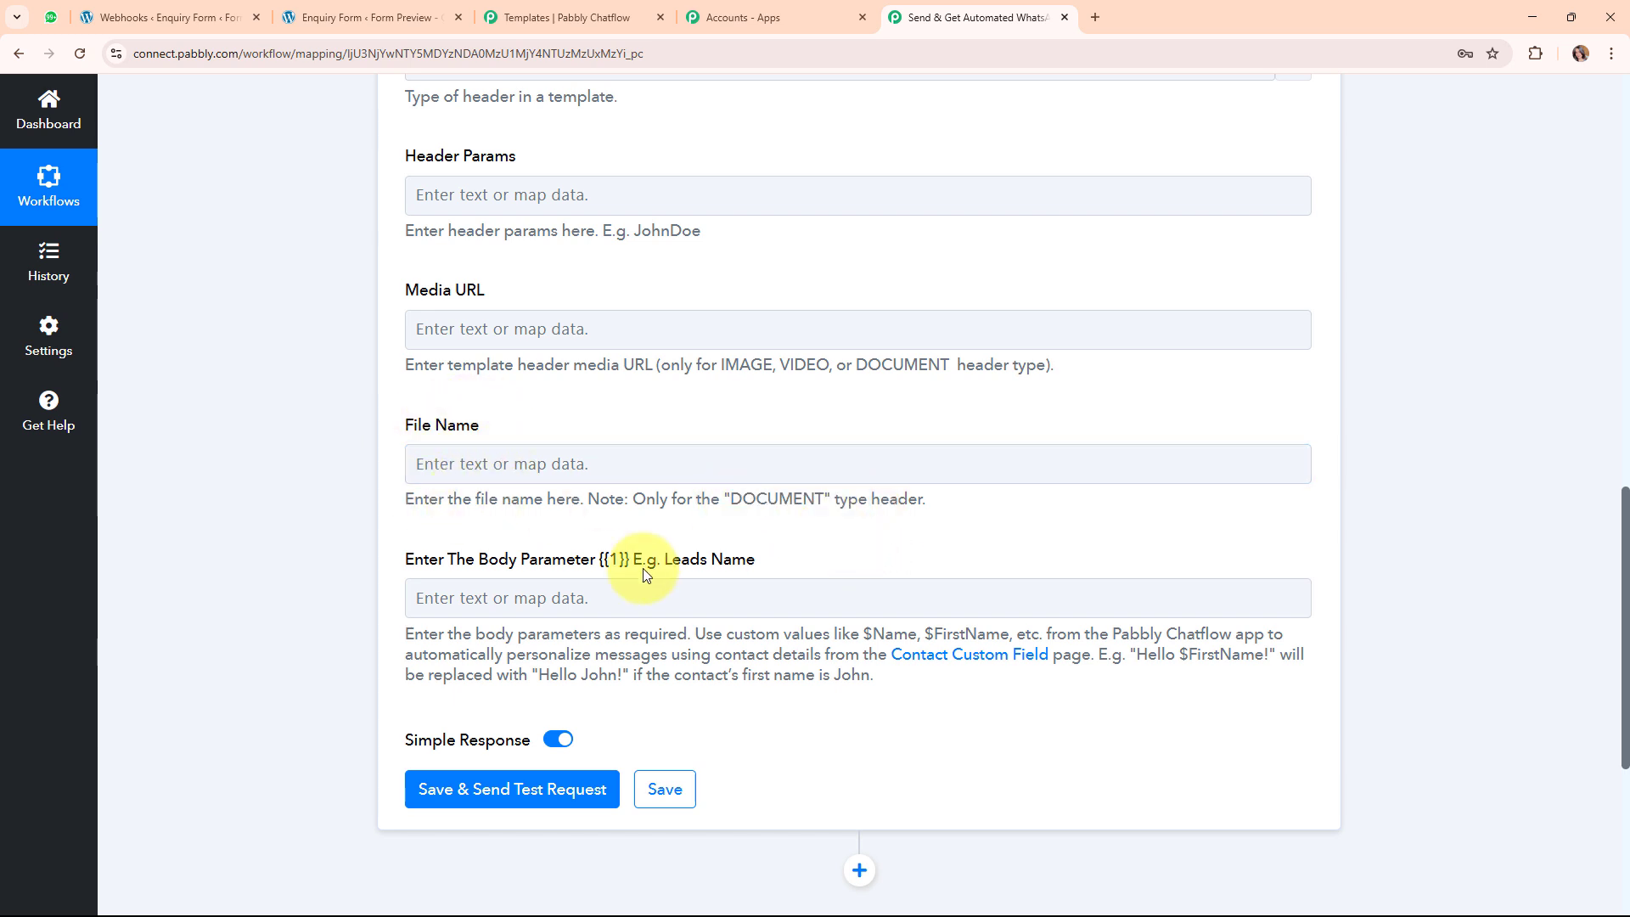
{"action": "left_click", "coordinate": [504, 448]}
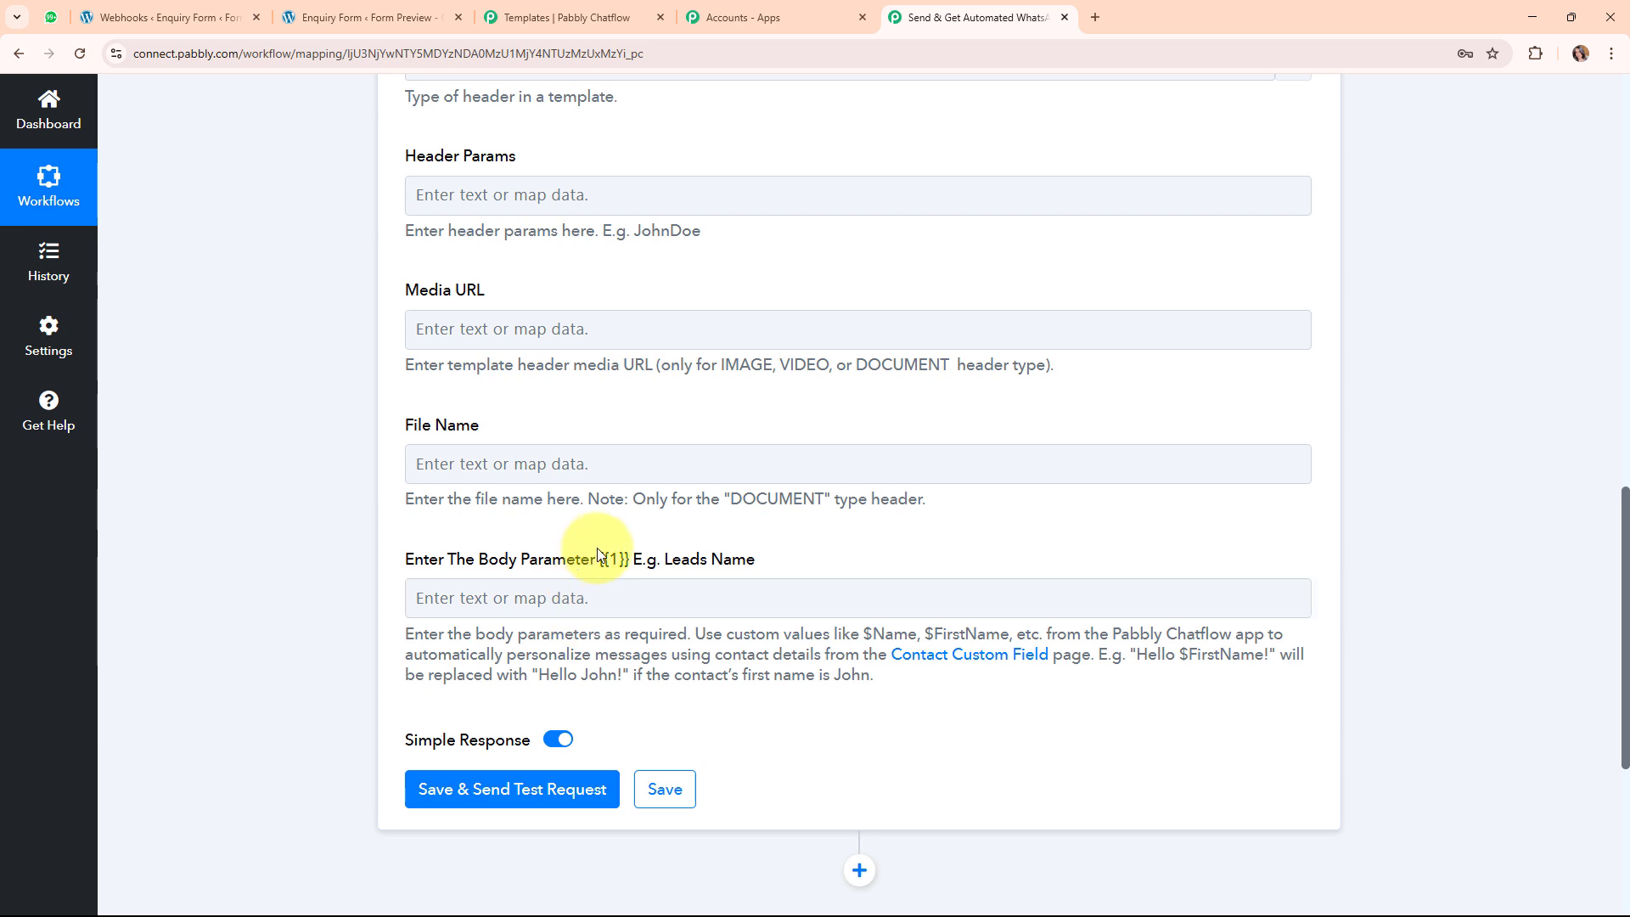
{"action": "left_click_drag", "start_coordinate": [600, 560], "coordinate": [634, 560]}
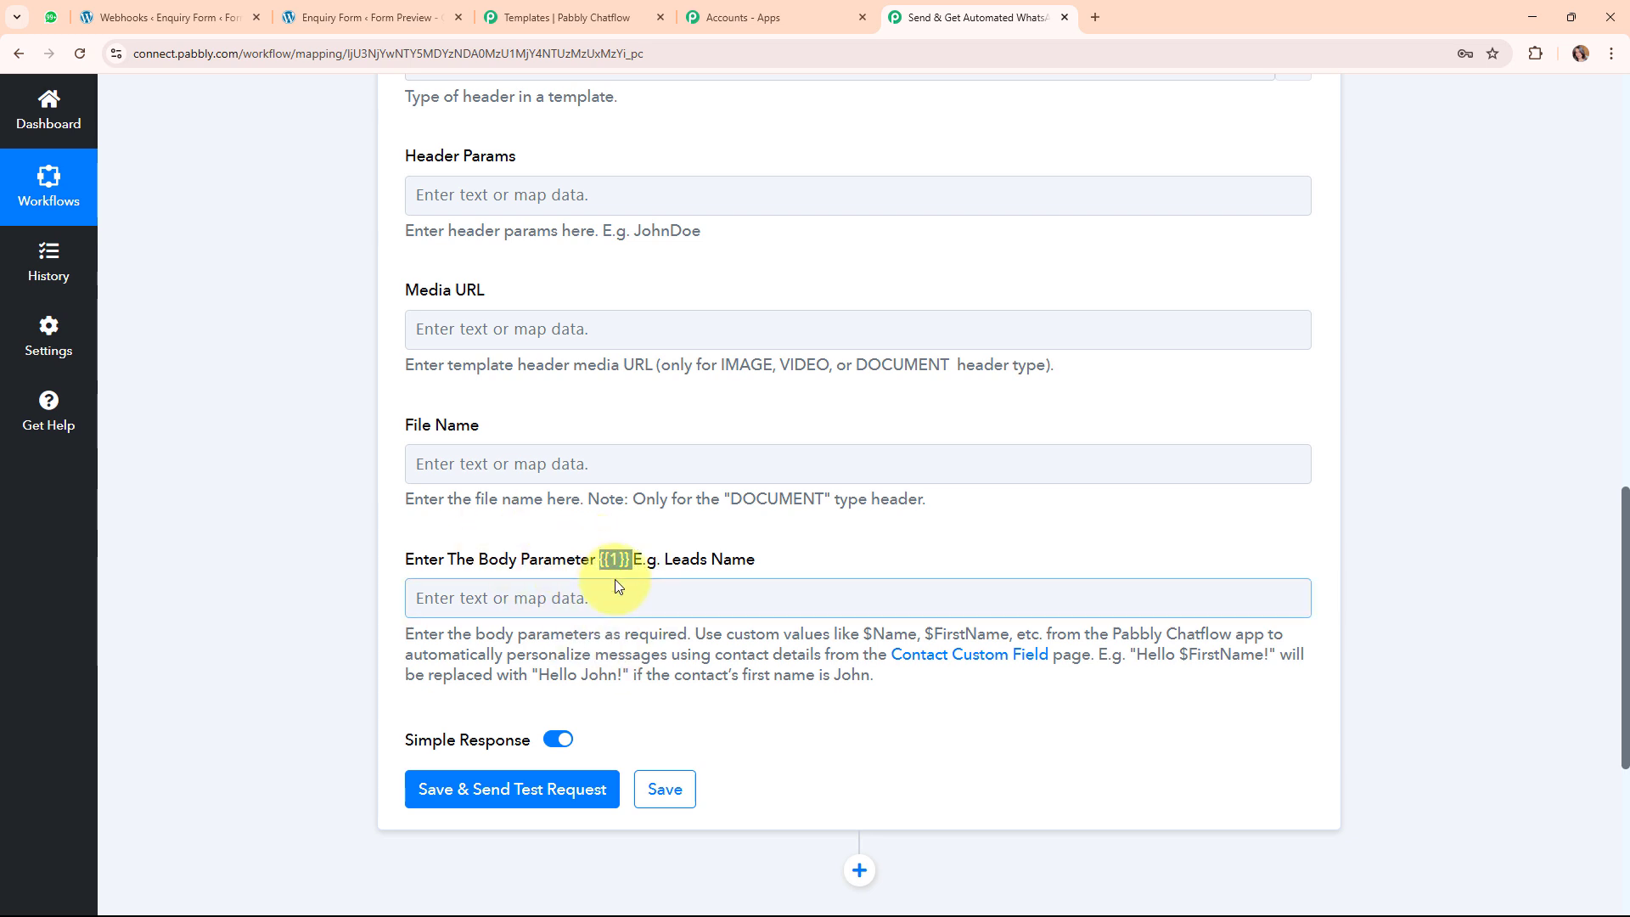
Map the Gravity Forms field '1. 1.3 : Dummy', found by searching 'dum', into the body parameter.
{"action": "left_click", "coordinate": [495, 588]}
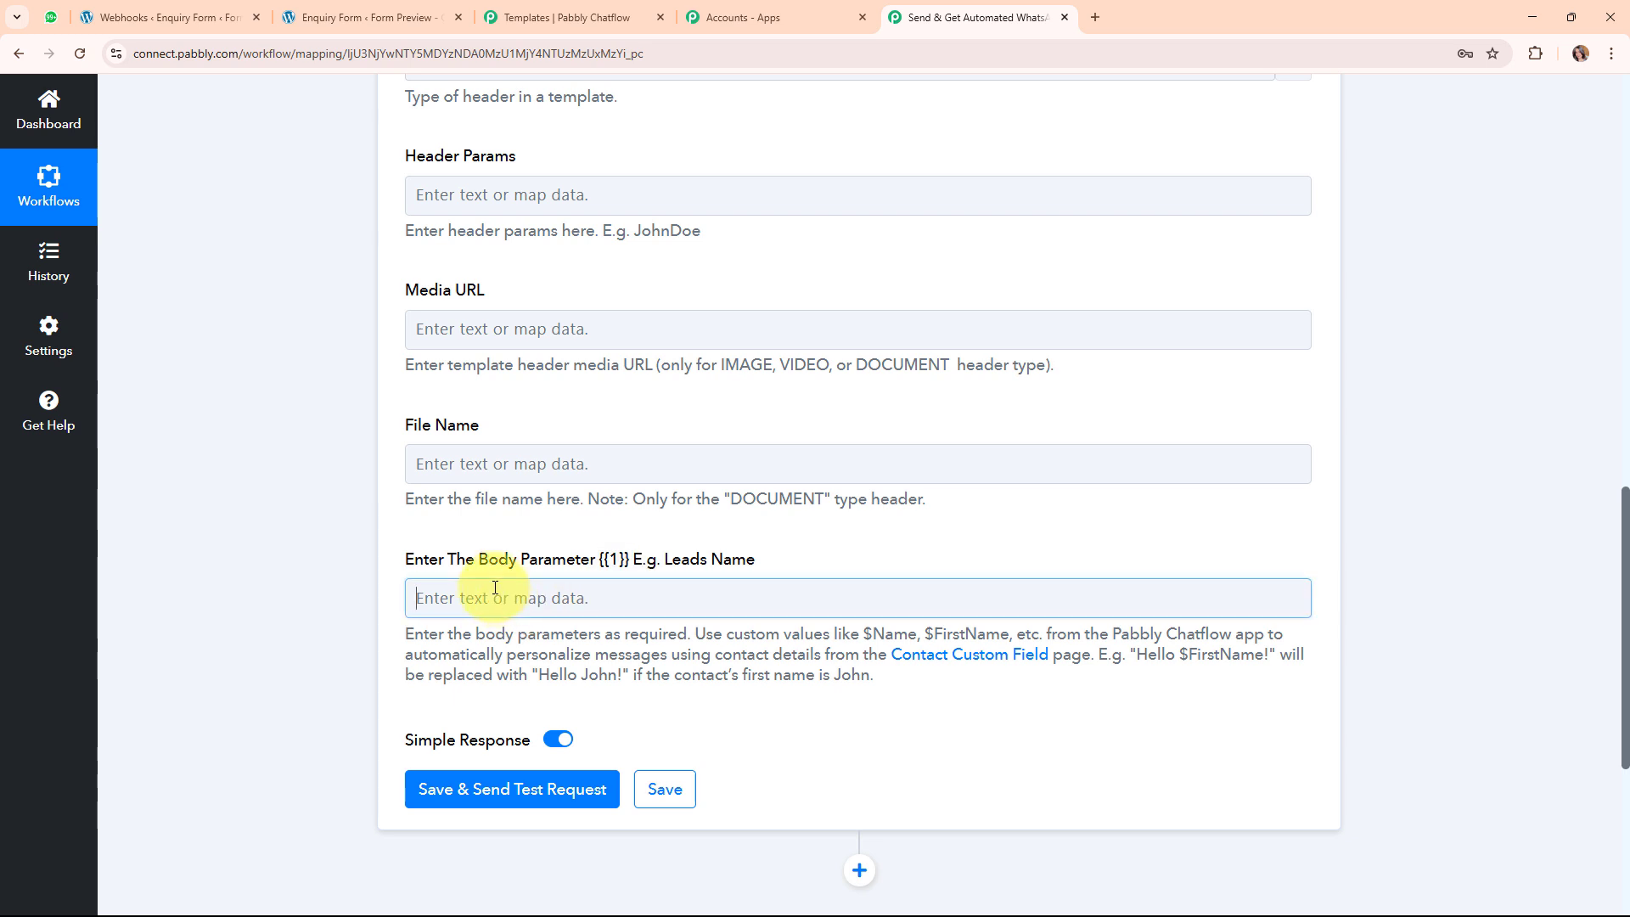
{"action": "left_click", "coordinate": [531, 683]}
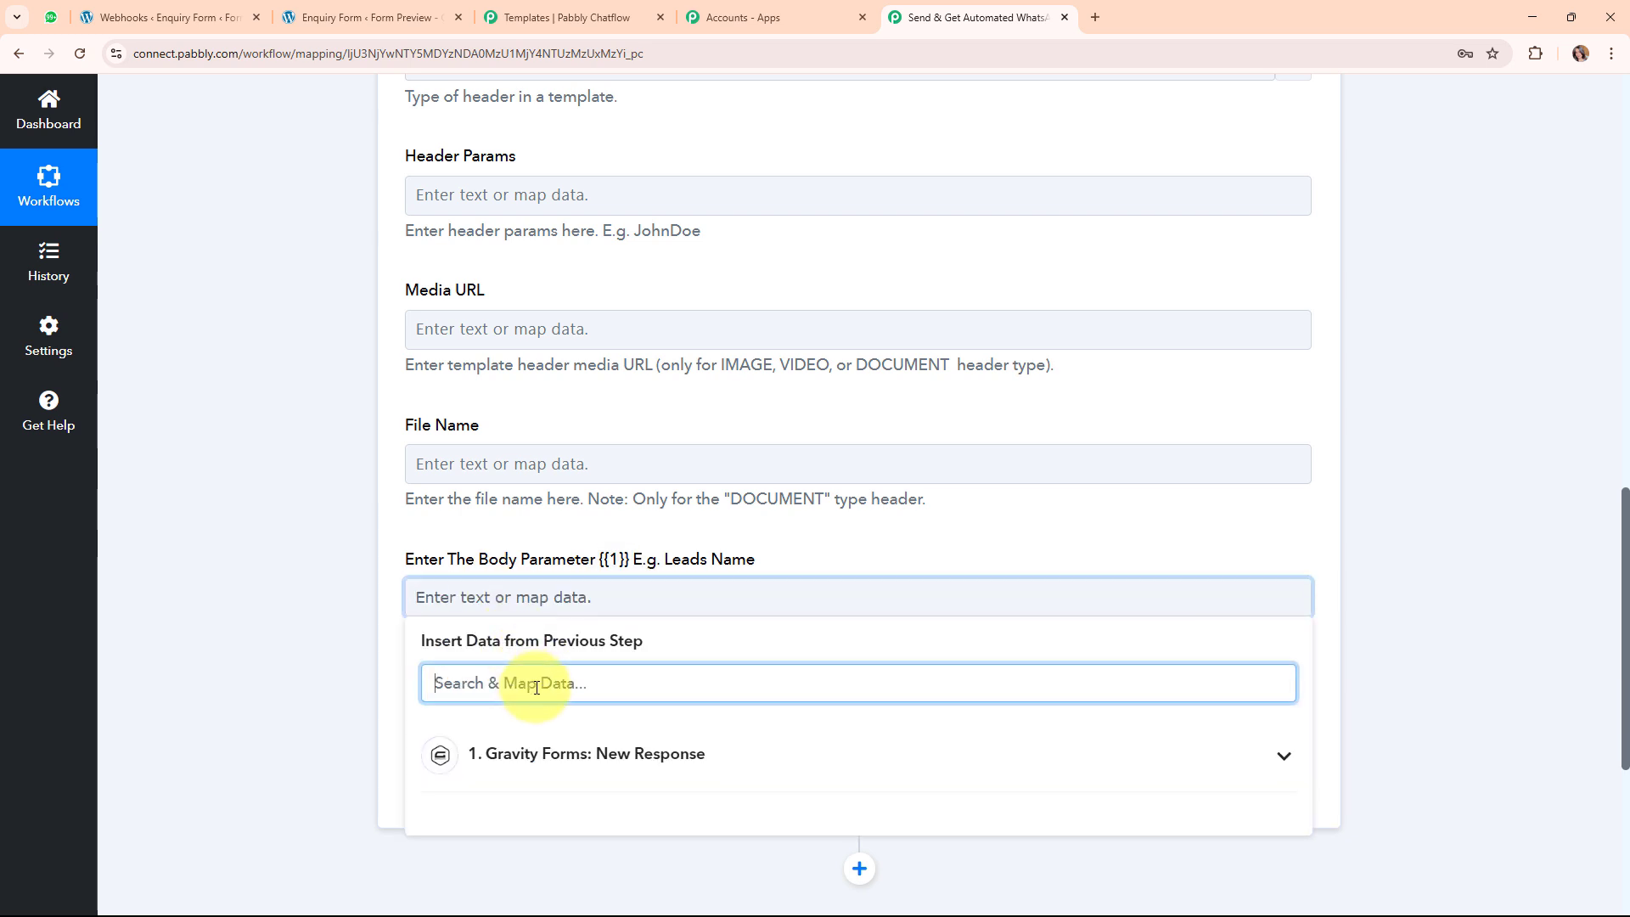
{"action": "type", "text": "nam"}
{"action": "key", "text": "BackSpace"}
{"action": "key", "text": "BackSpace"}
{"action": "key", "text": "BackSpace"}
{"action": "type", "text": "dum"}
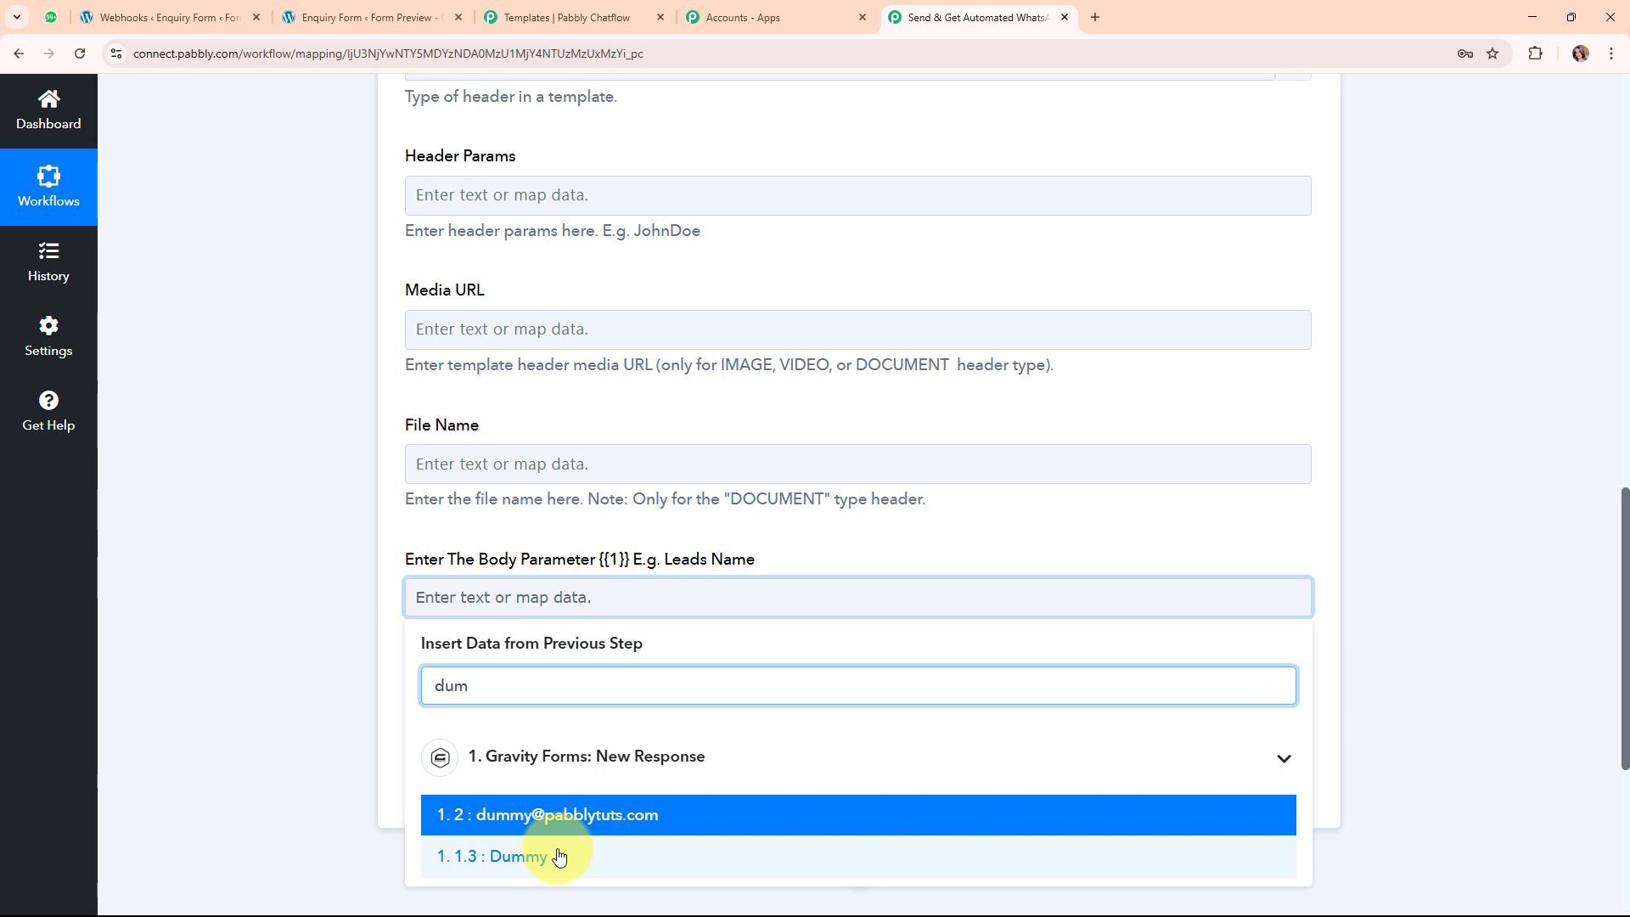
{"action": "left_click", "coordinate": [558, 856]}
{"action": "left_click", "coordinate": [284, 574]}
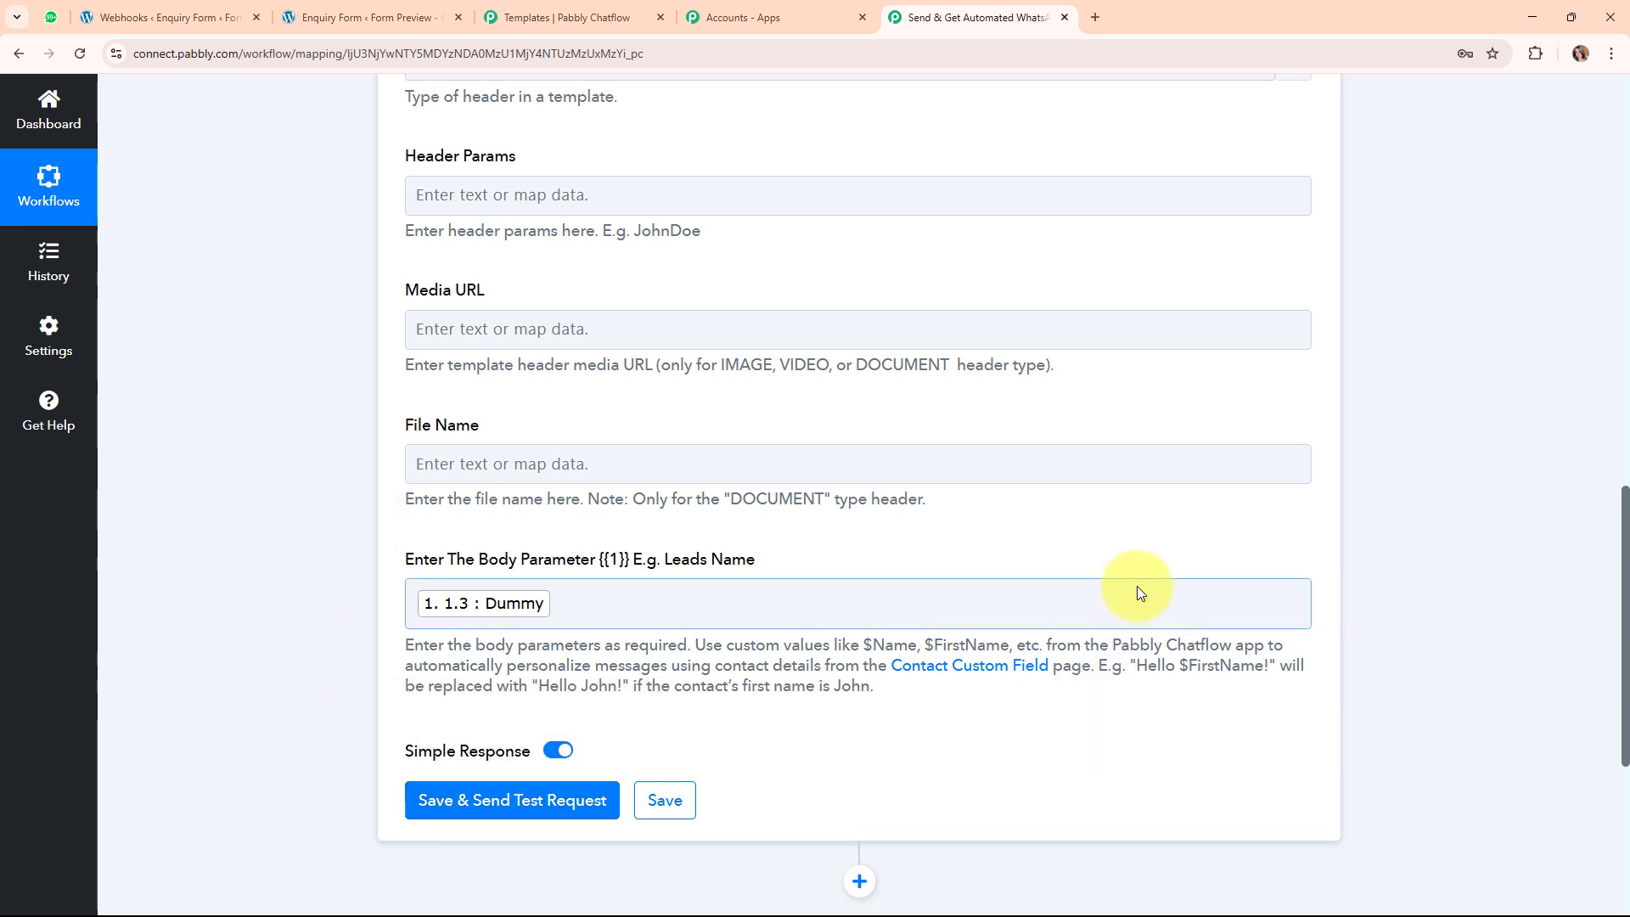
{"action": "scroll", "coordinate": [1138, 586], "scroll_direction": "up", "scroll_amount": 8}
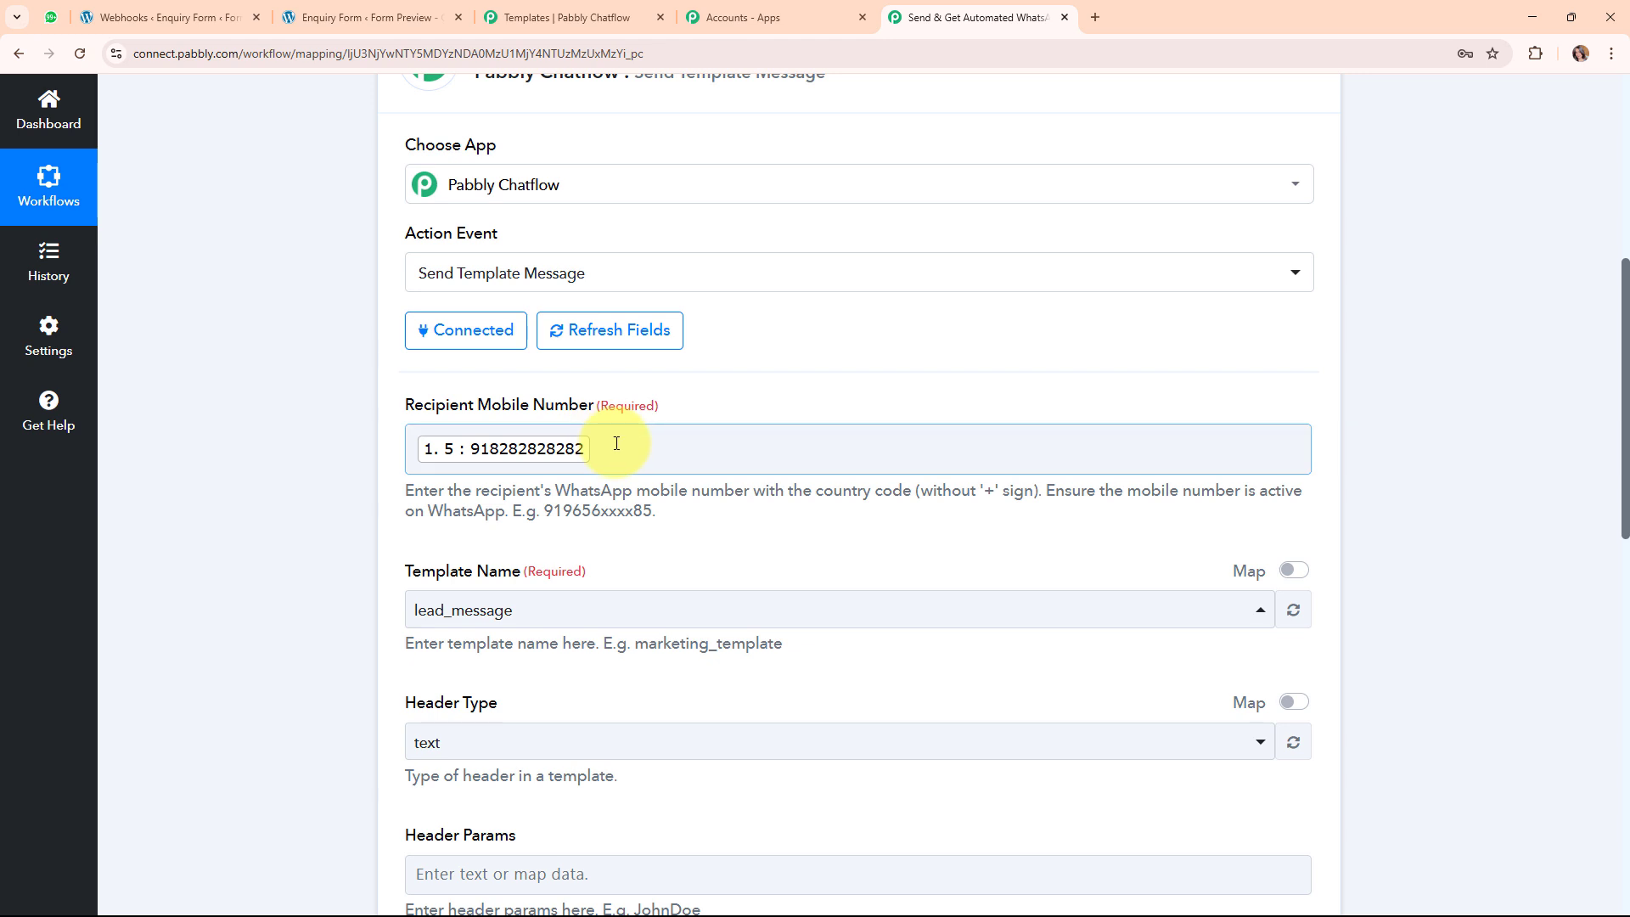
Replace the mapped recipient with a fixed WhatsApp number, send a test request, and check WhatsApp Web.
{"action": "left_click", "coordinate": [617, 443]}
{"action": "key", "text": "BackSpace"}
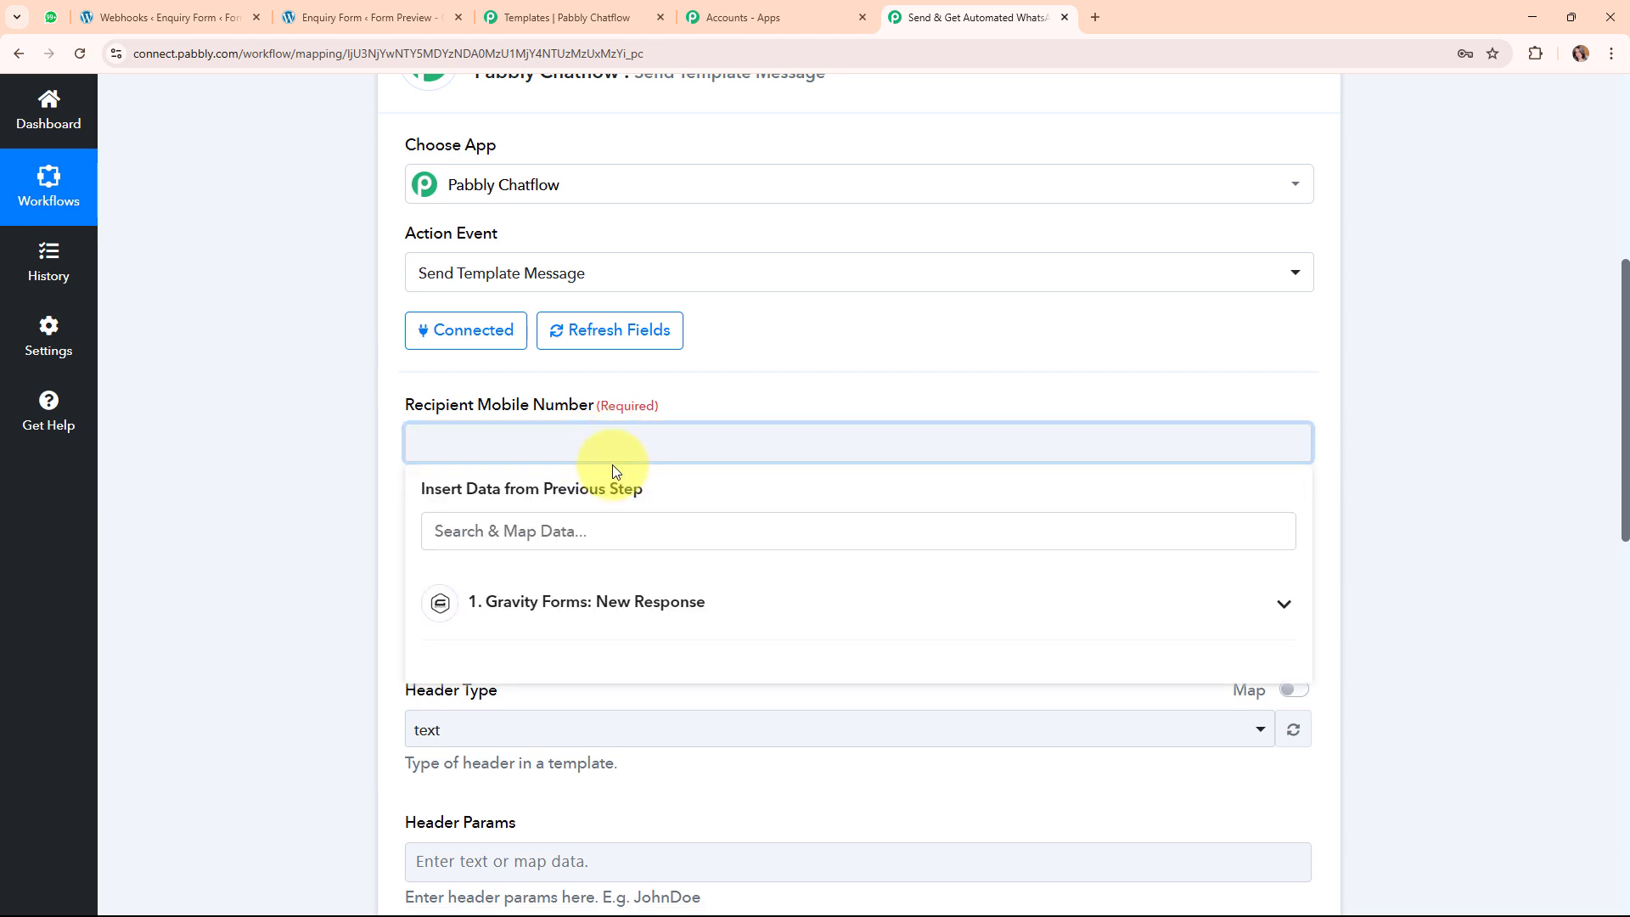
{"action": "type", "text": "9182"}
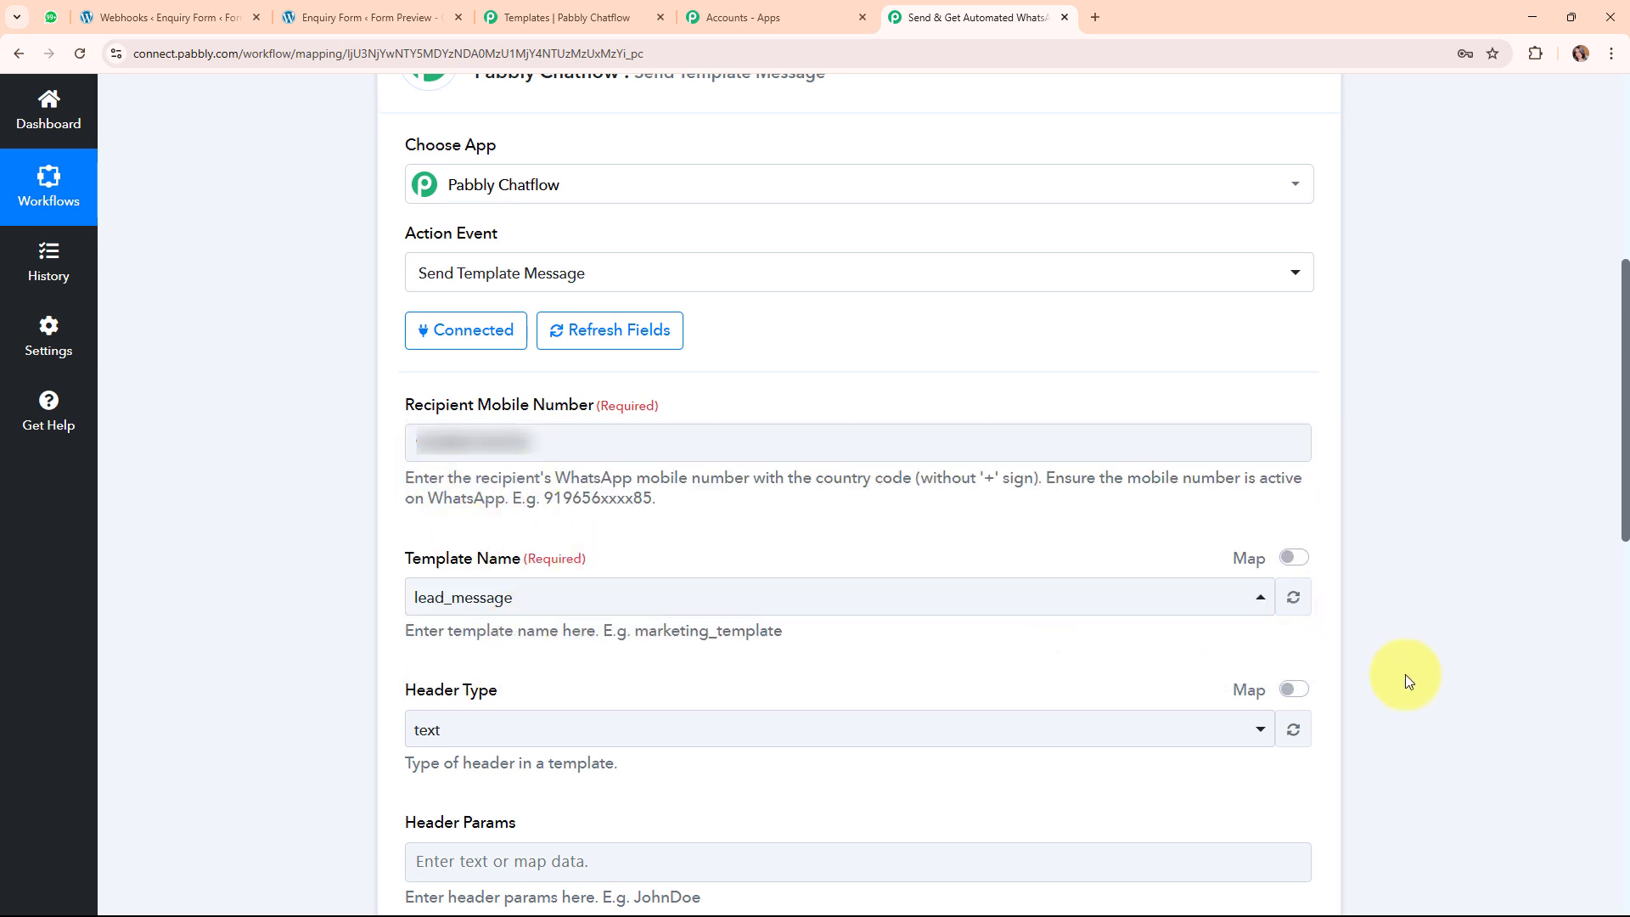
{"action": "scroll", "coordinate": [1404, 773], "scroll_direction": "down", "scroll_amount": 10}
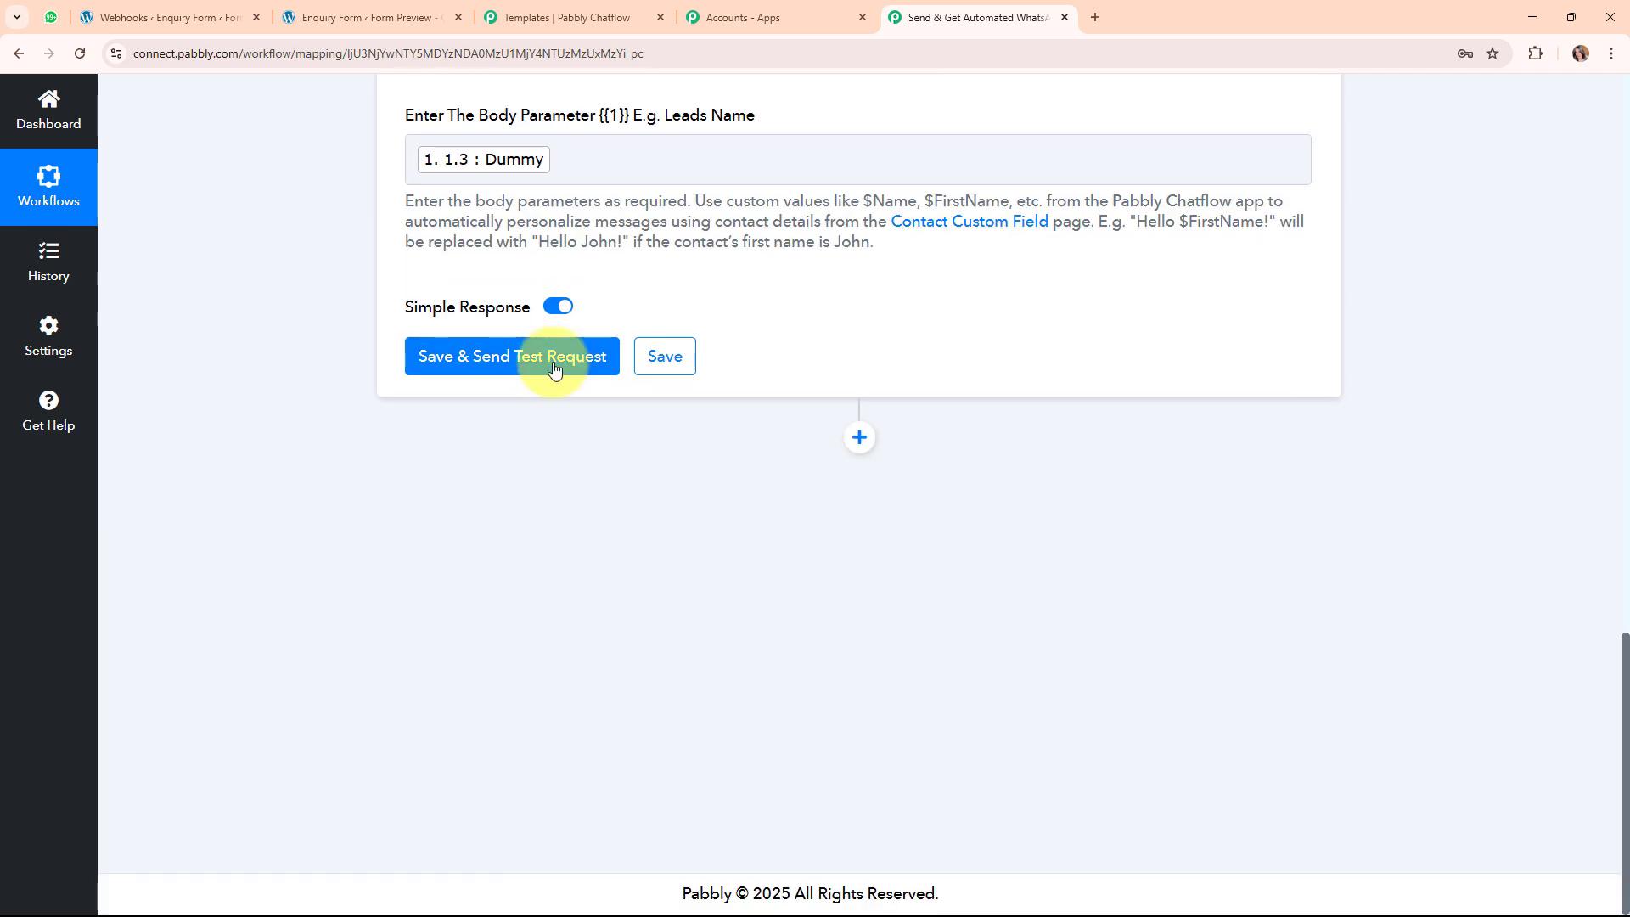
{"action": "left_click", "coordinate": [545, 370]}
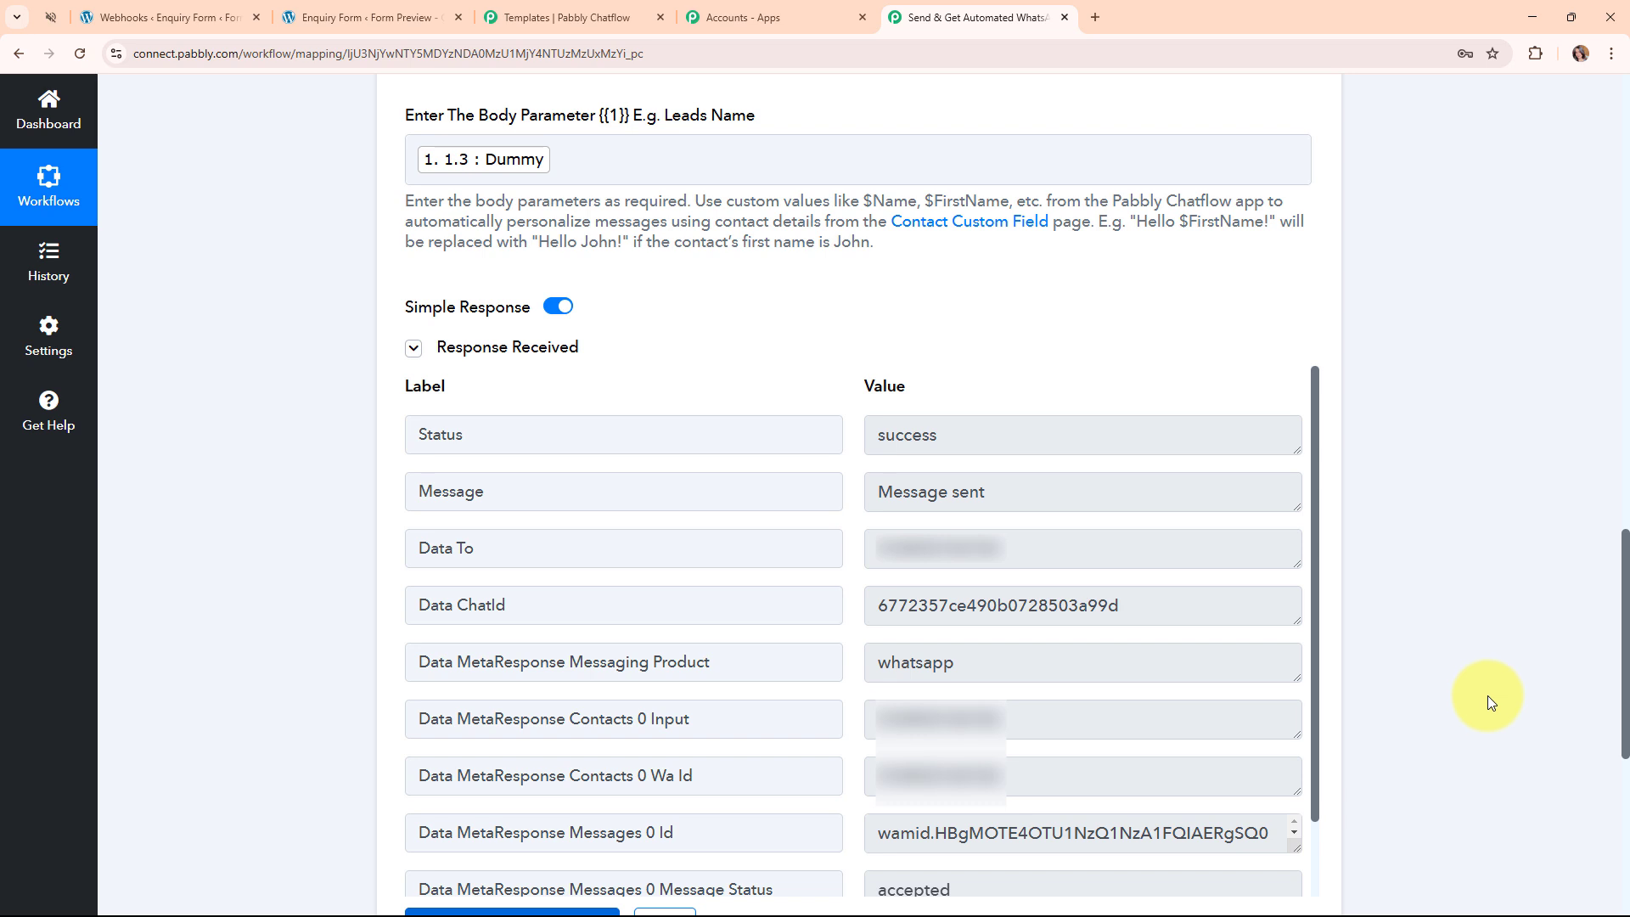
{"action": "left_click", "coordinate": [49, 16]}
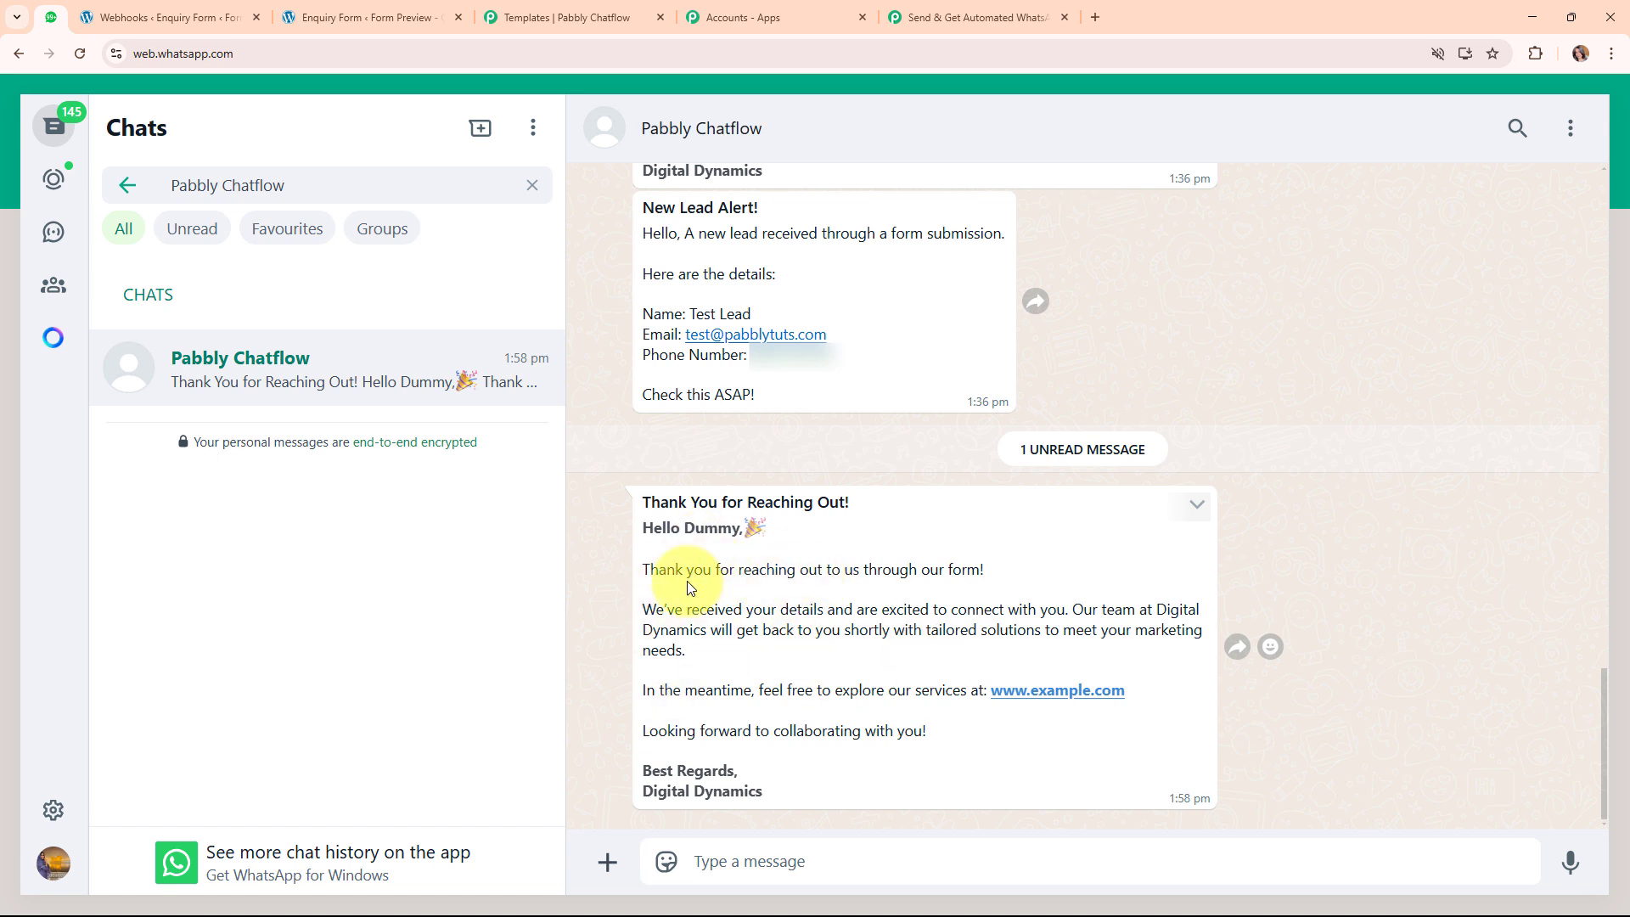
Confirm in WhatsApp Web that 'Thank You for Reaching Out!' greets Dummy, then return to the workflow.
{"action": "left_click_drag", "start_coordinate": [684, 530], "coordinate": [781, 543]}
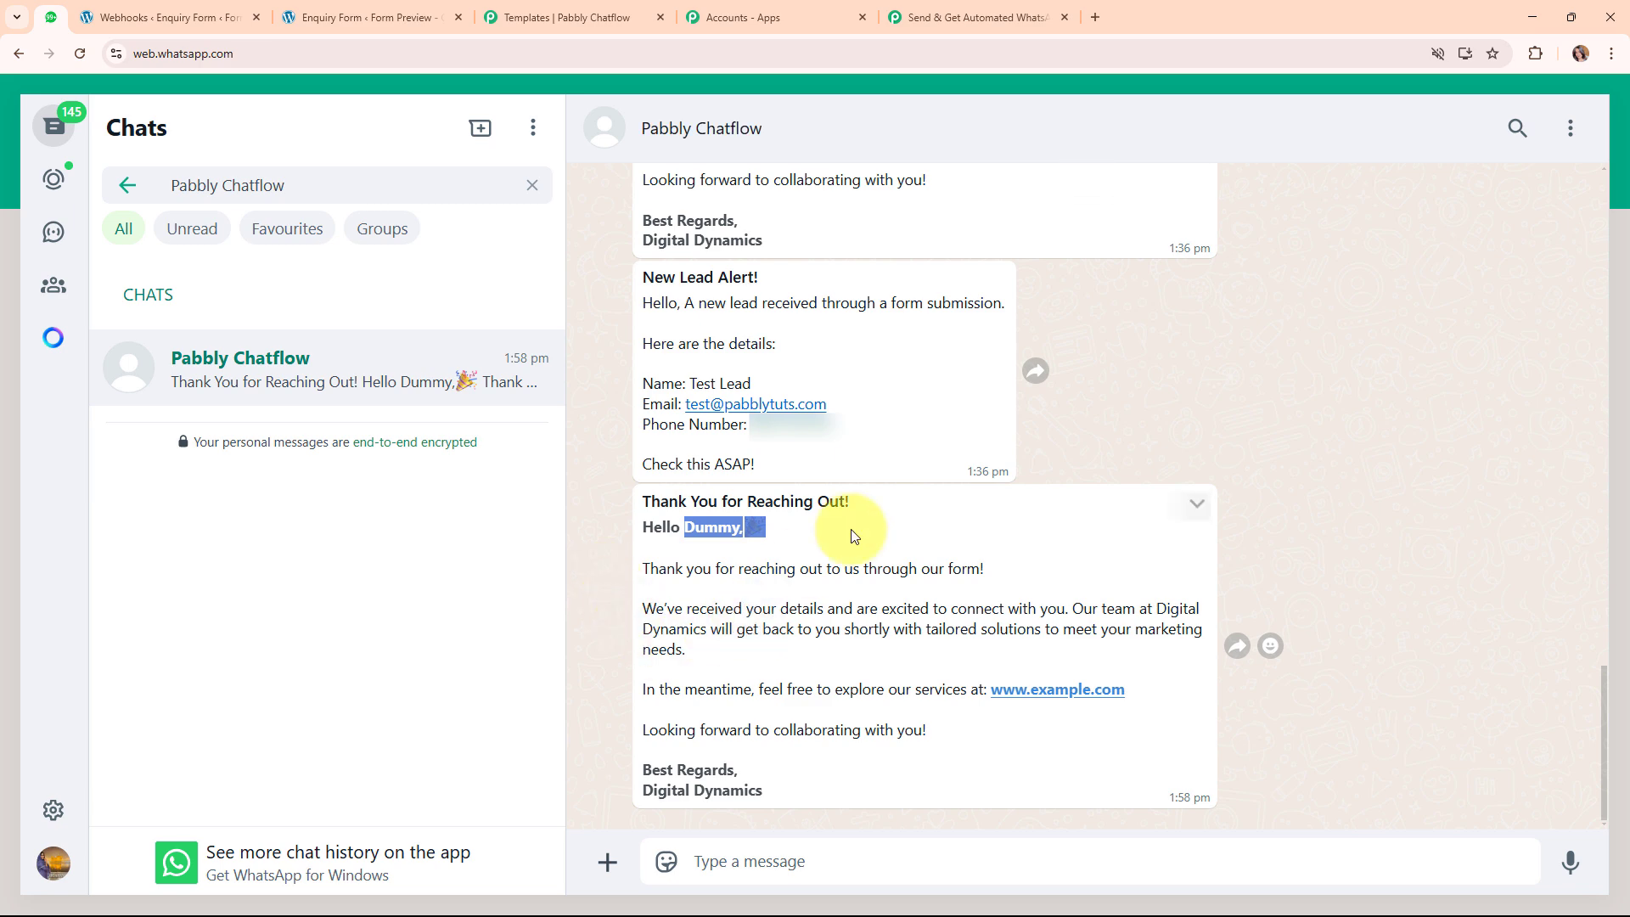
{"action": "left_click", "coordinate": [955, 14]}
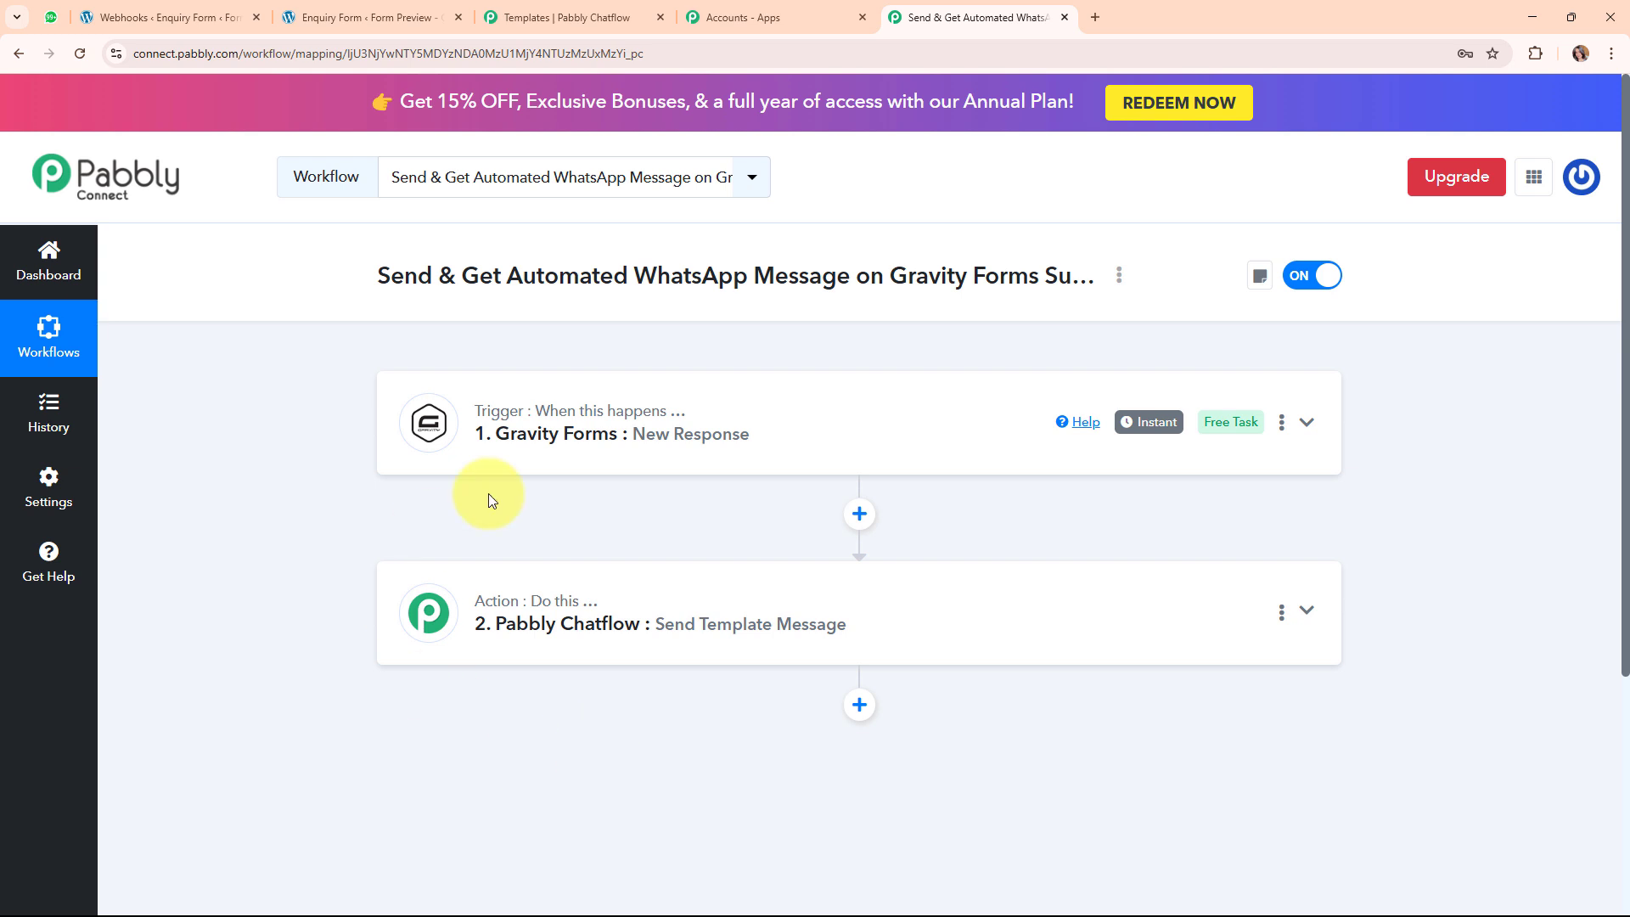
Add a third action step below Chatflow and search 'pabb' to pick Pabbly Chatflow as its app.
{"action": "left_click", "coordinate": [862, 707]}
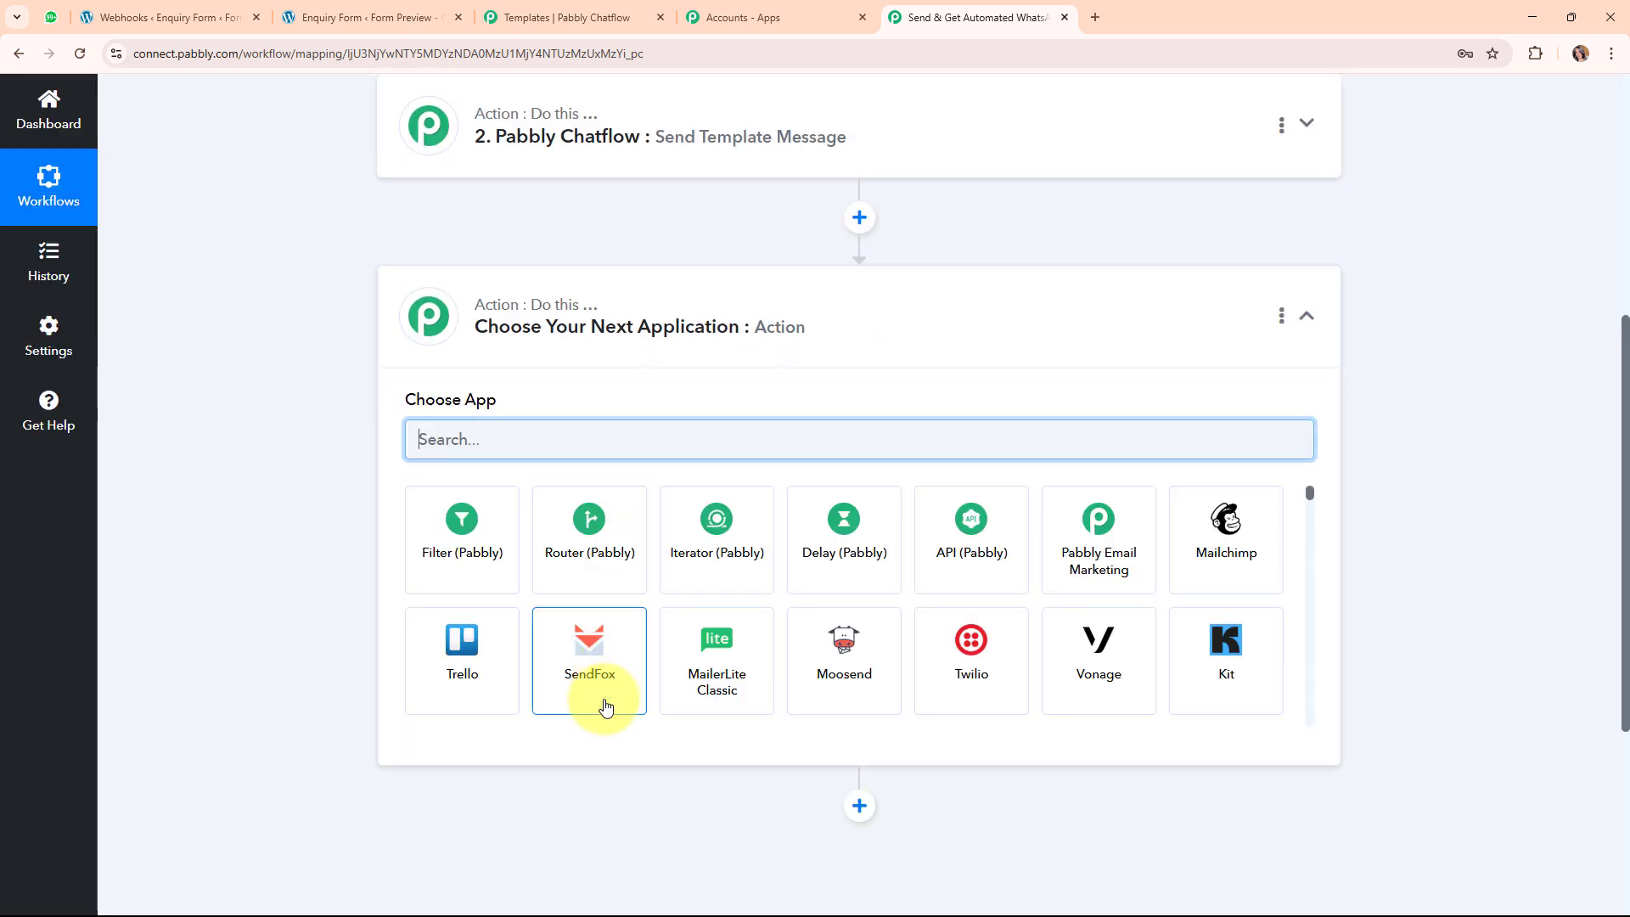
{"action": "type", "text": "pabb"}
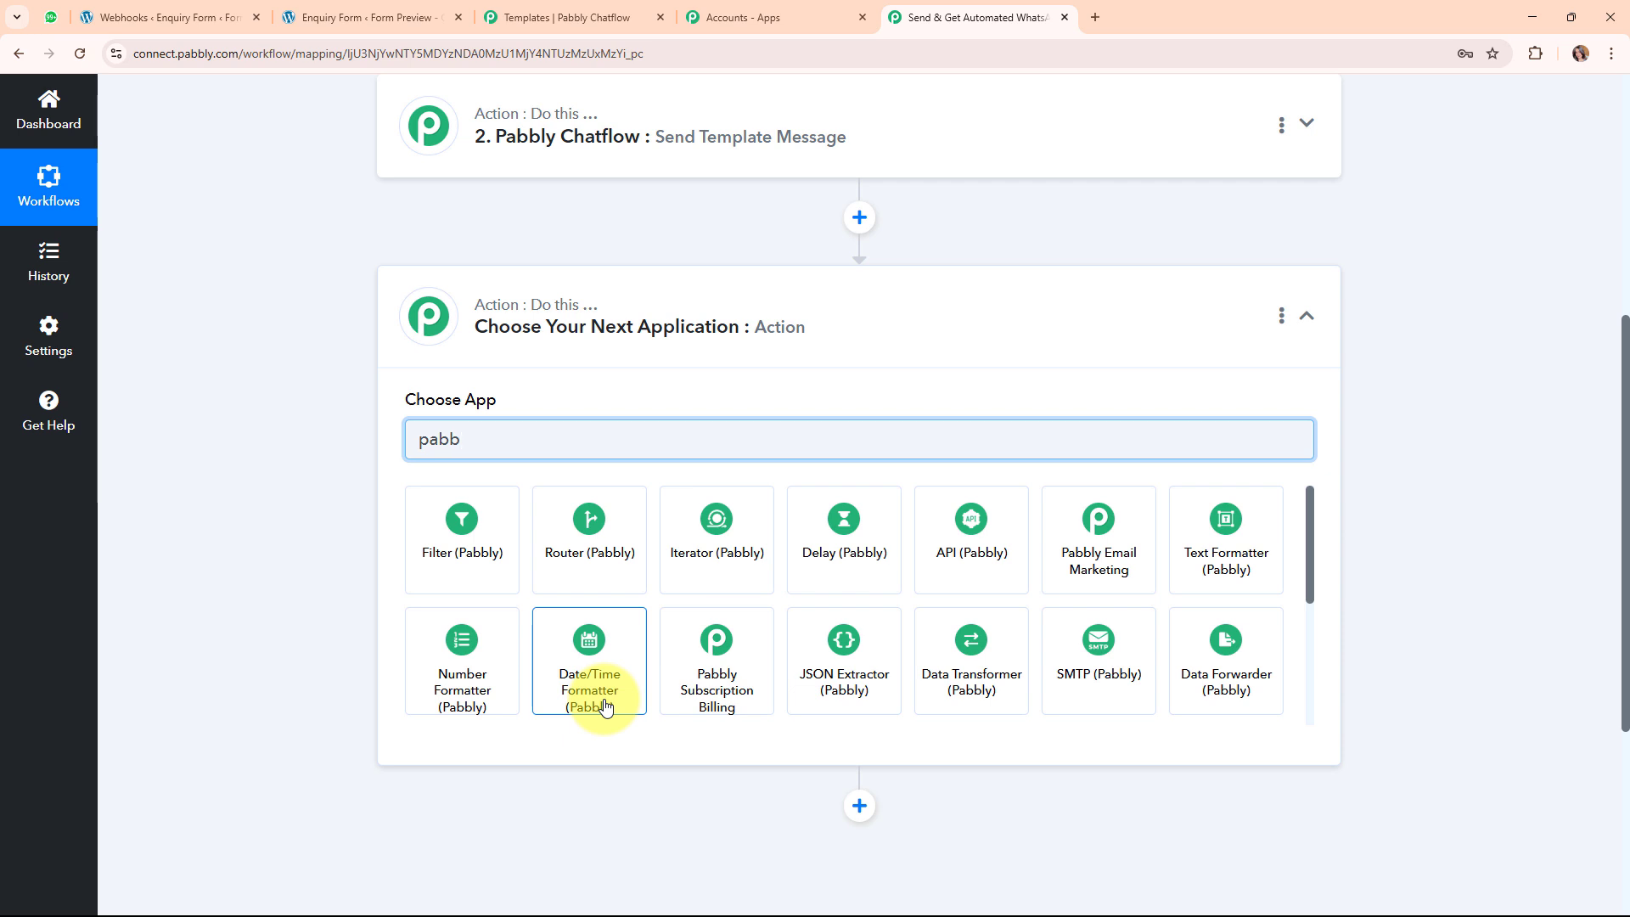
{"action": "left_click", "coordinate": [513, 637]}
Choose the Send Template Message event and save the existing Pabbly Chatflow #22 connection.
{"action": "left_click", "coordinate": [513, 521]}
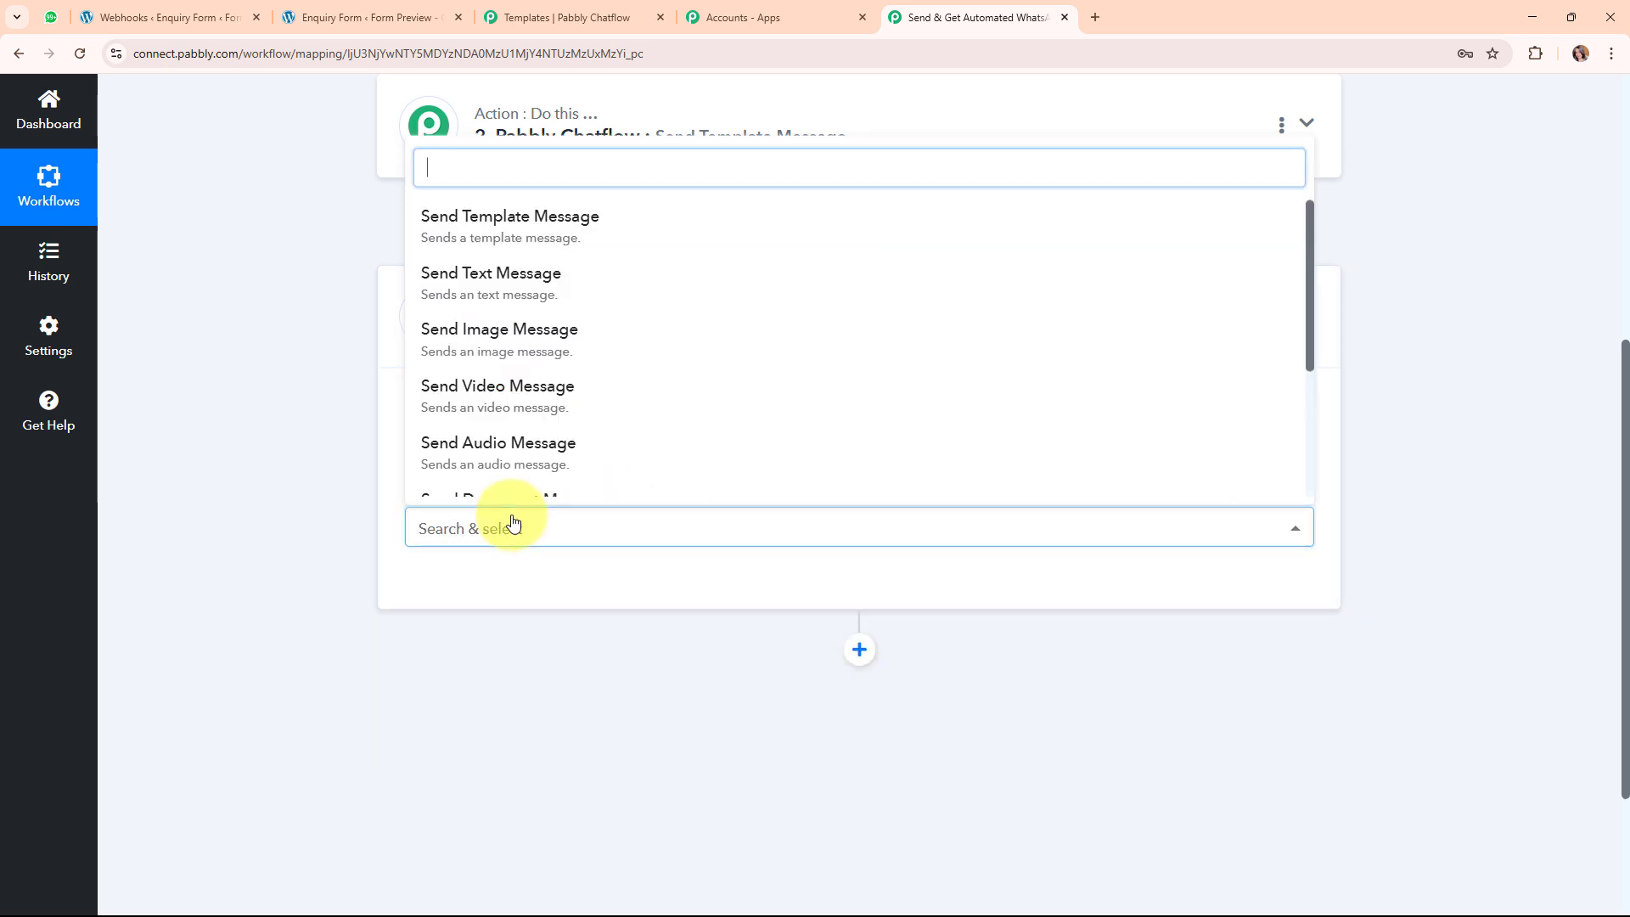
{"action": "left_click", "coordinate": [565, 244]}
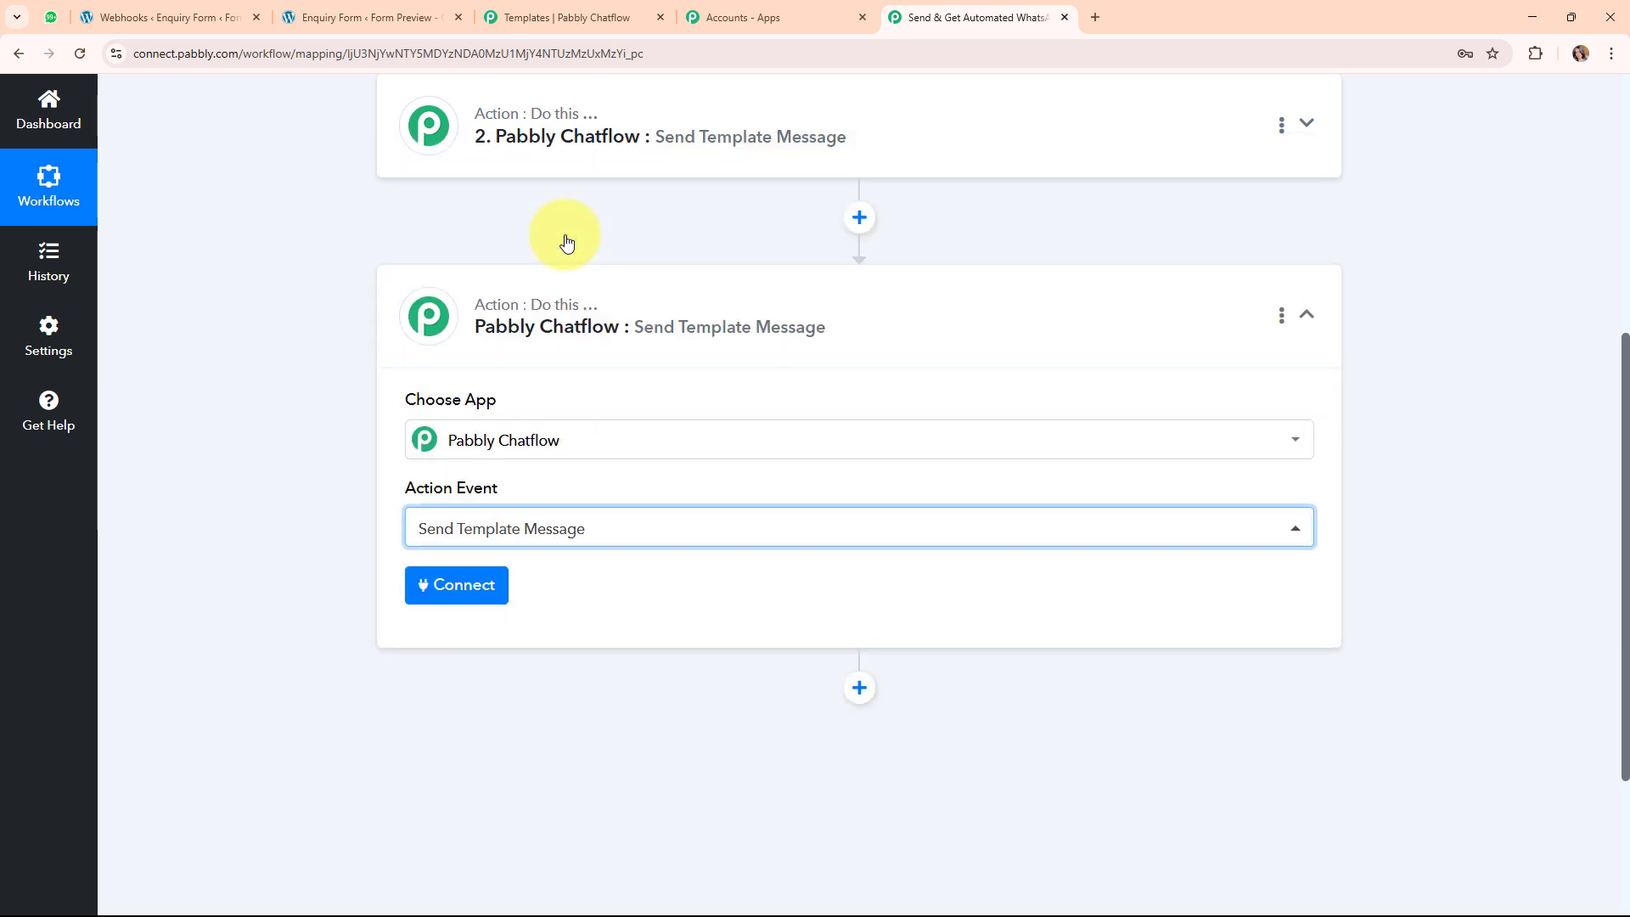
{"action": "left_click", "coordinate": [427, 588]}
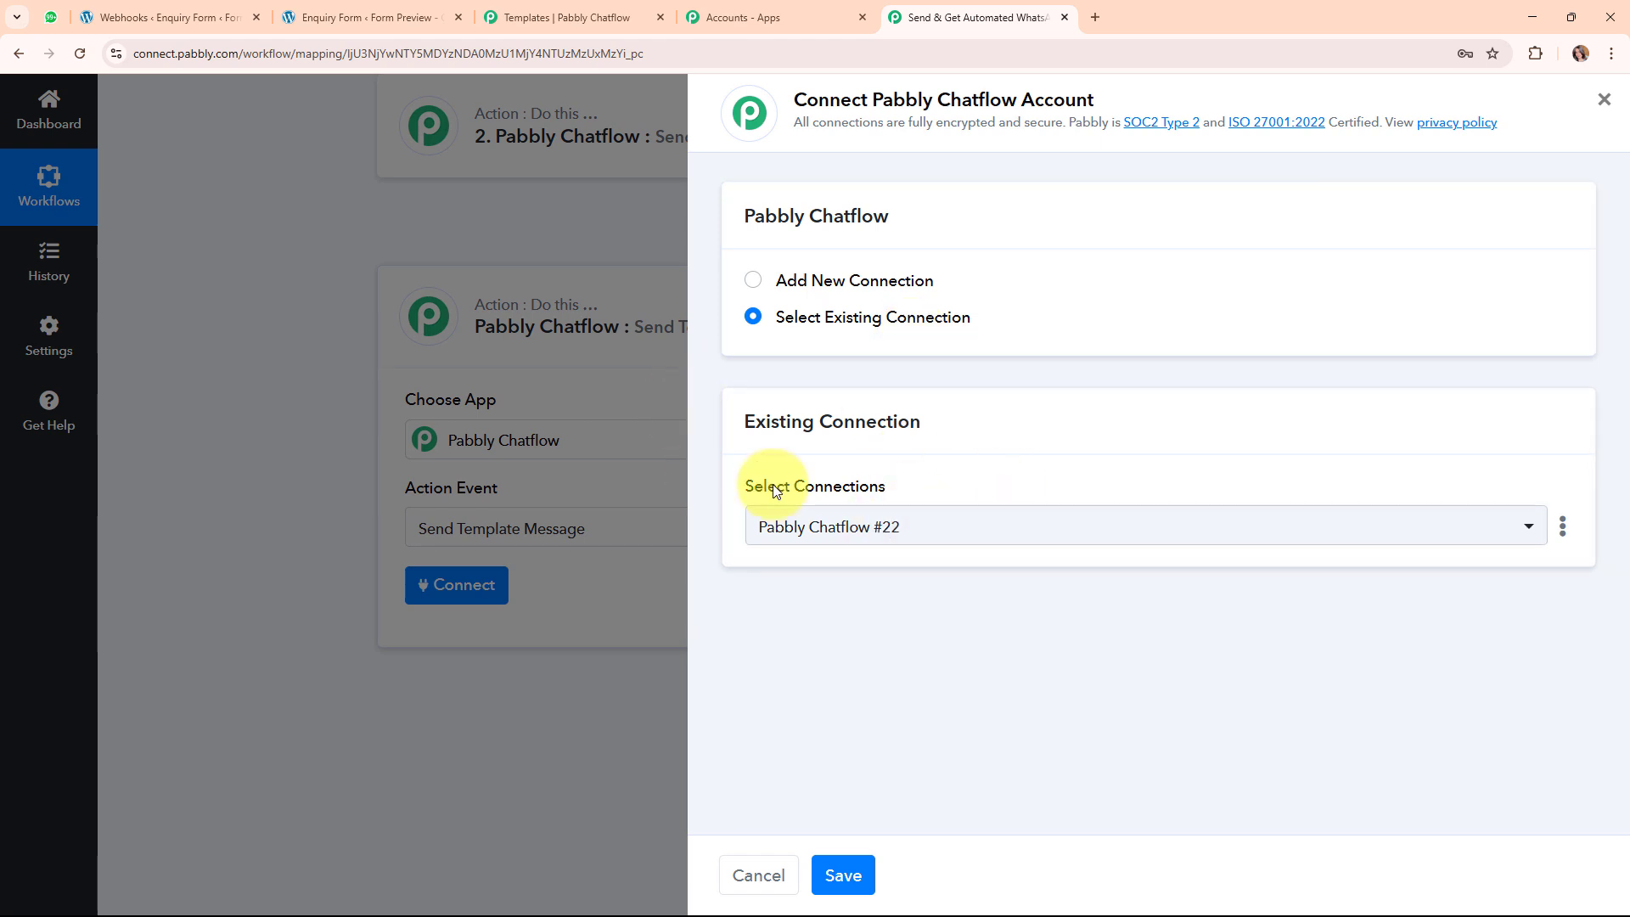
{"action": "left_click", "coordinate": [845, 875]}
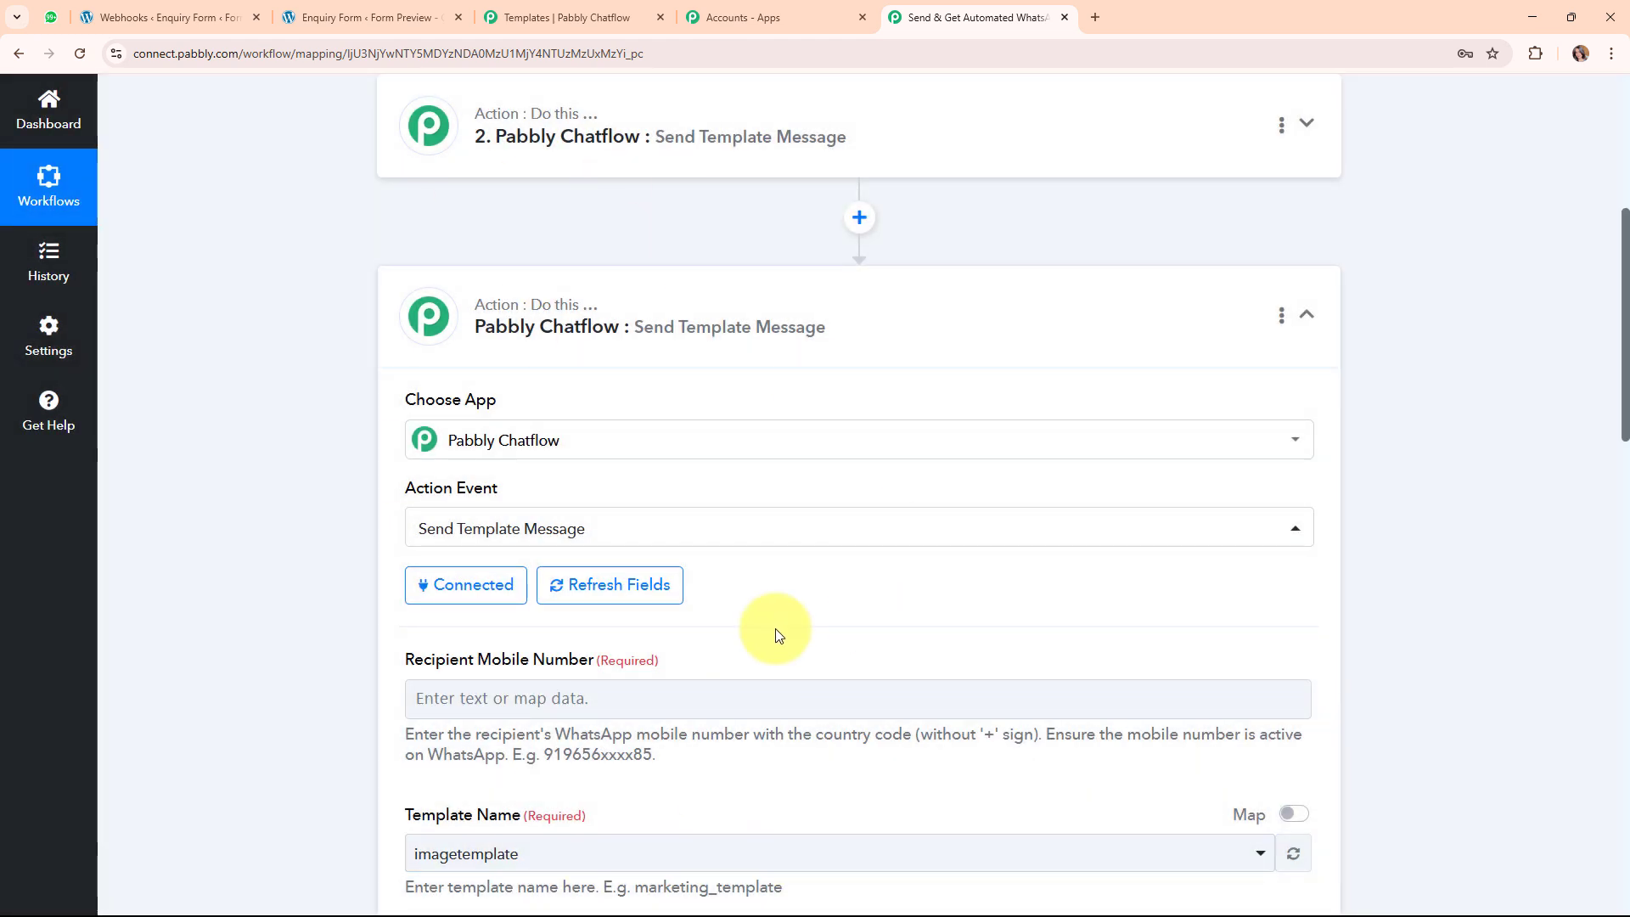
Enter the fixed recipient WhatsApp number in Recipient Mobile Number.
{"action": "scroll", "coordinate": [941, 615], "scroll_direction": "down", "scroll_amount": 4}
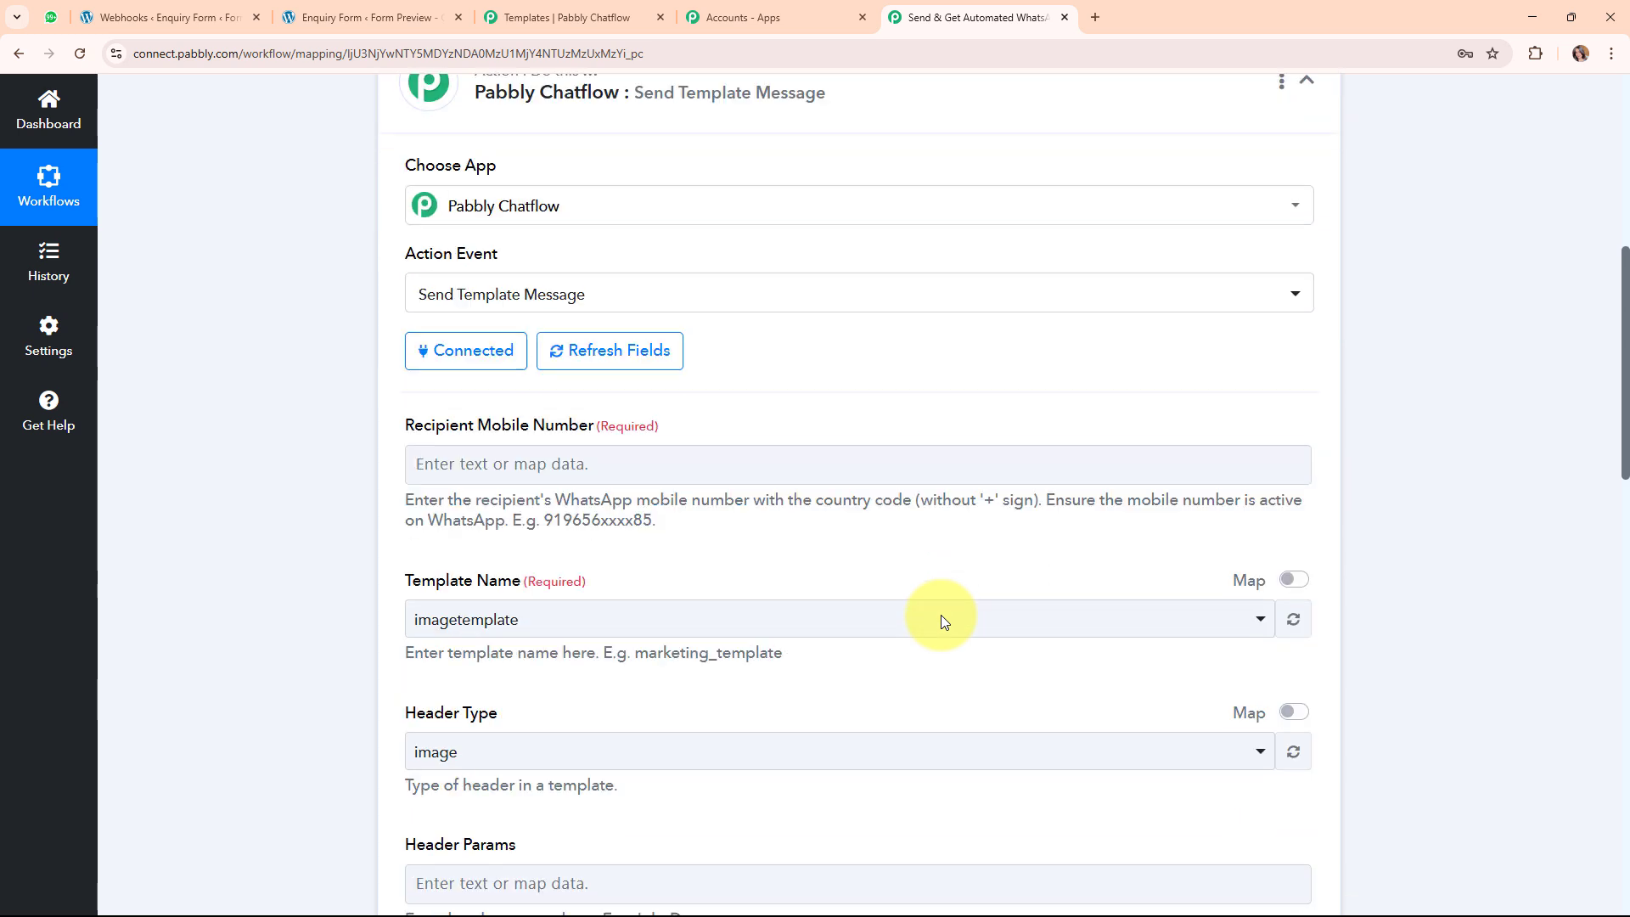
{"action": "scroll", "coordinate": [941, 614], "scroll_direction": "down", "scroll_amount": 2}
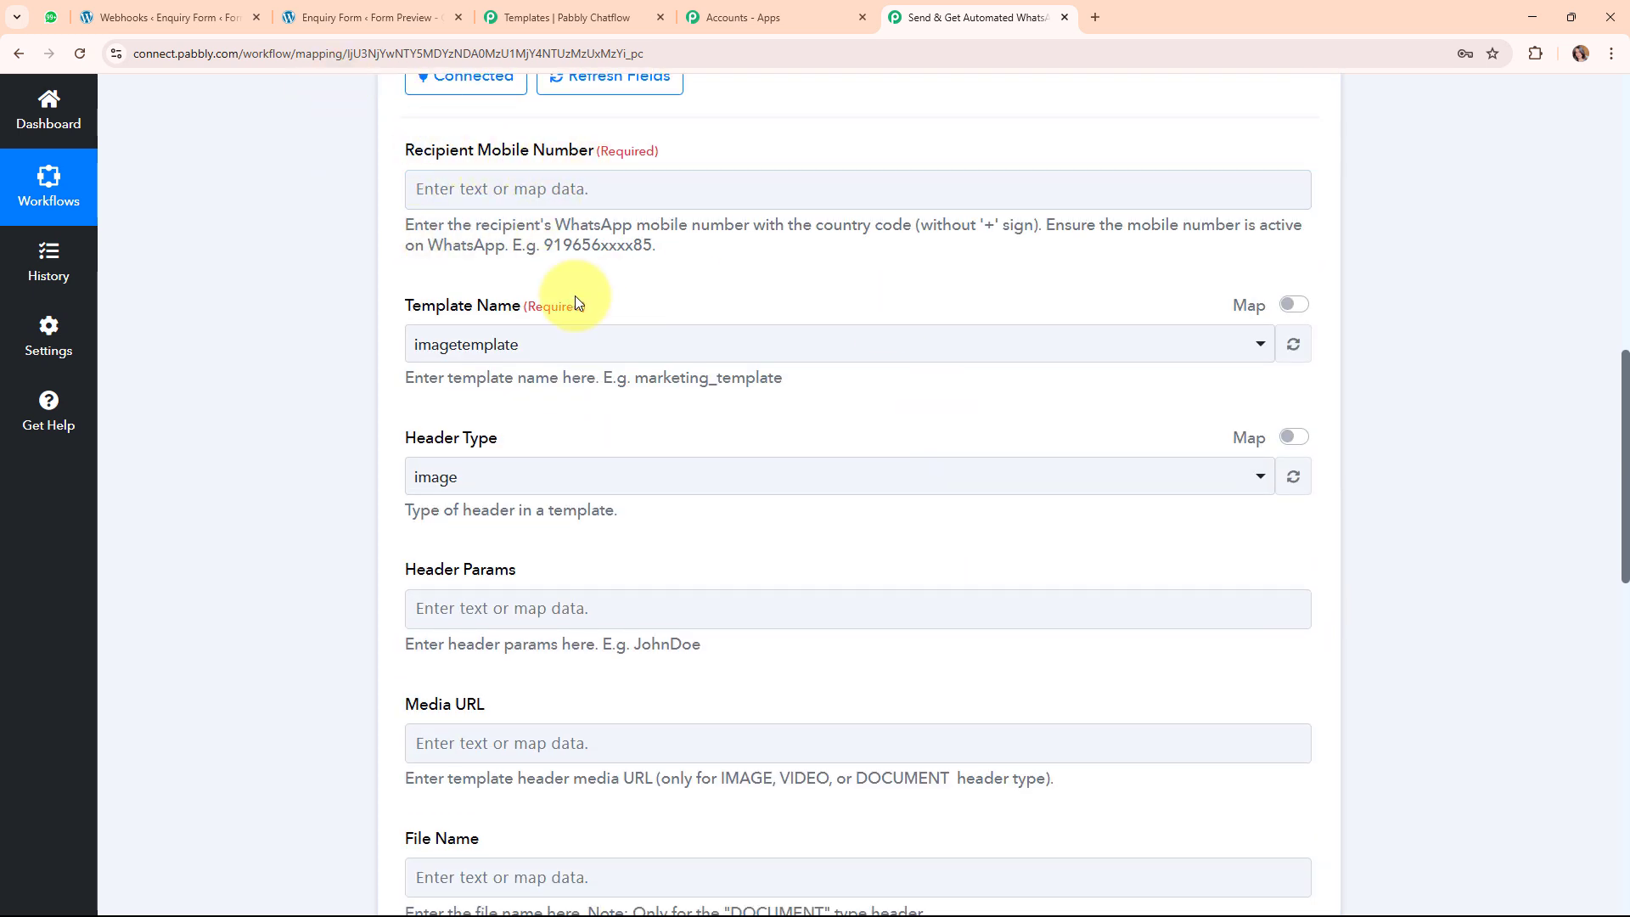
{"action": "left_click", "coordinate": [458, 189]}
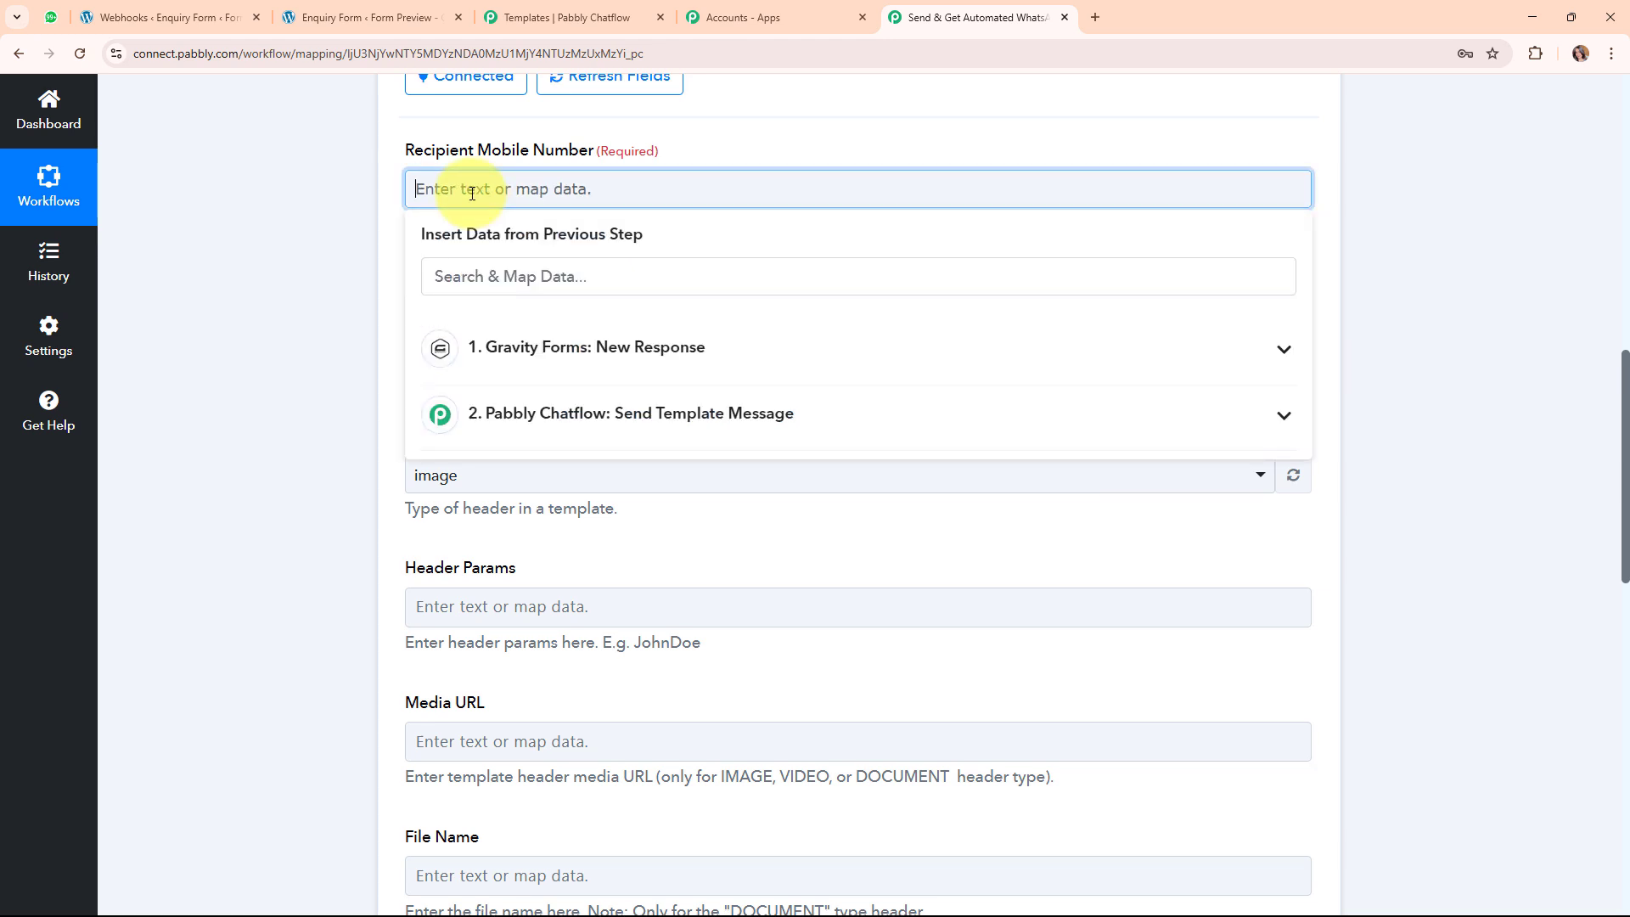
{"action": "type", "text": "91"}
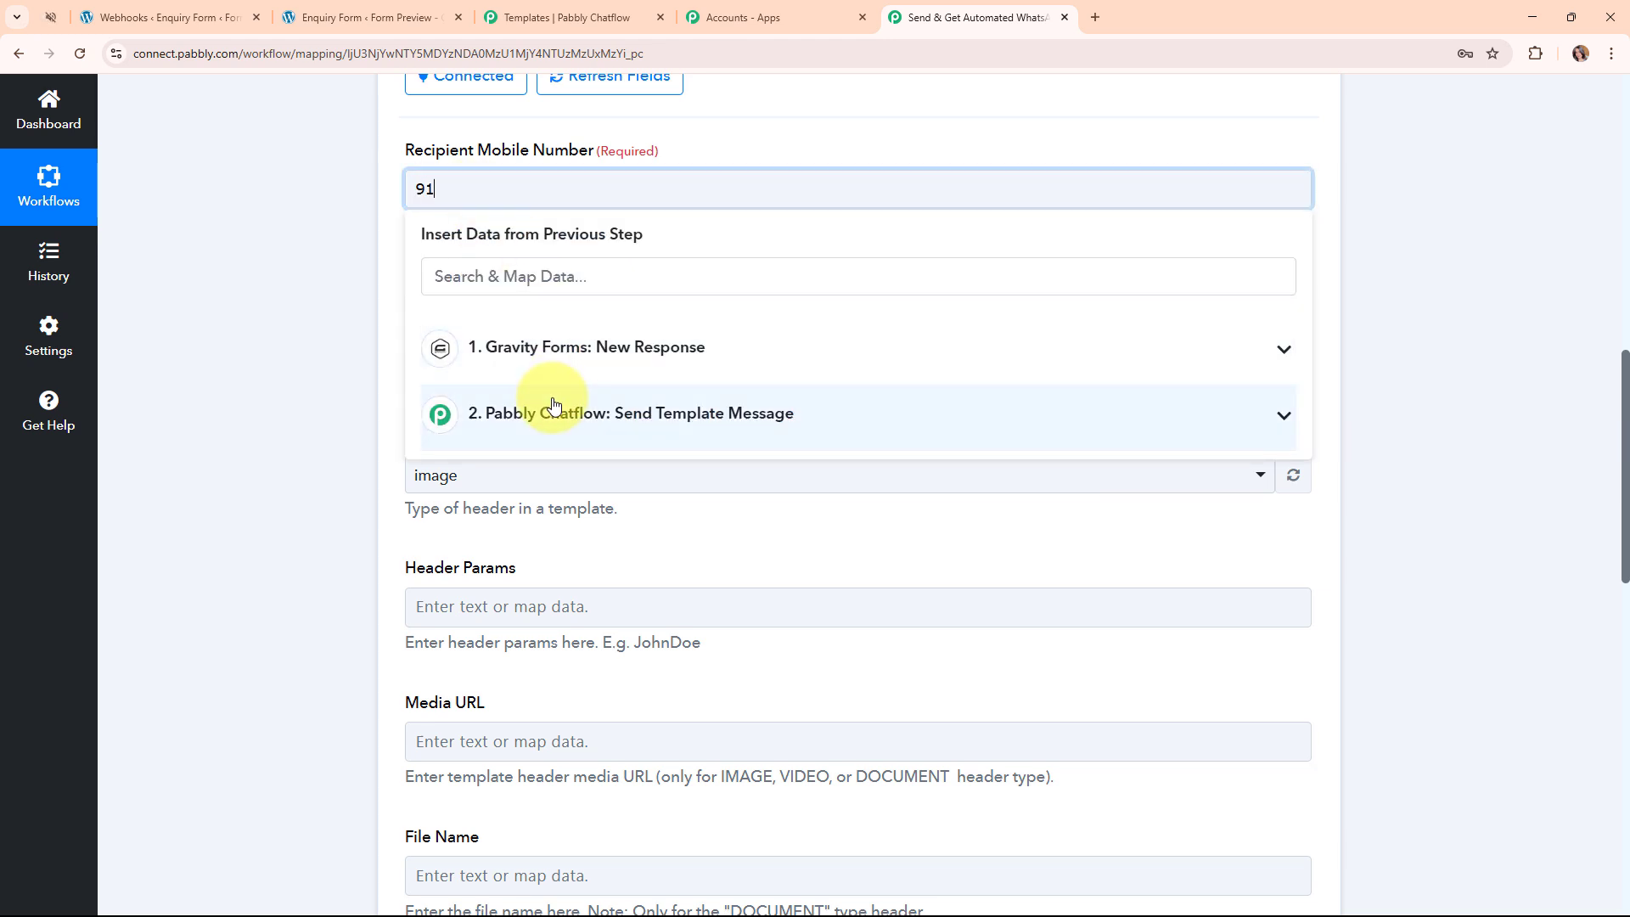
{"action": "type", "text": "?????"}
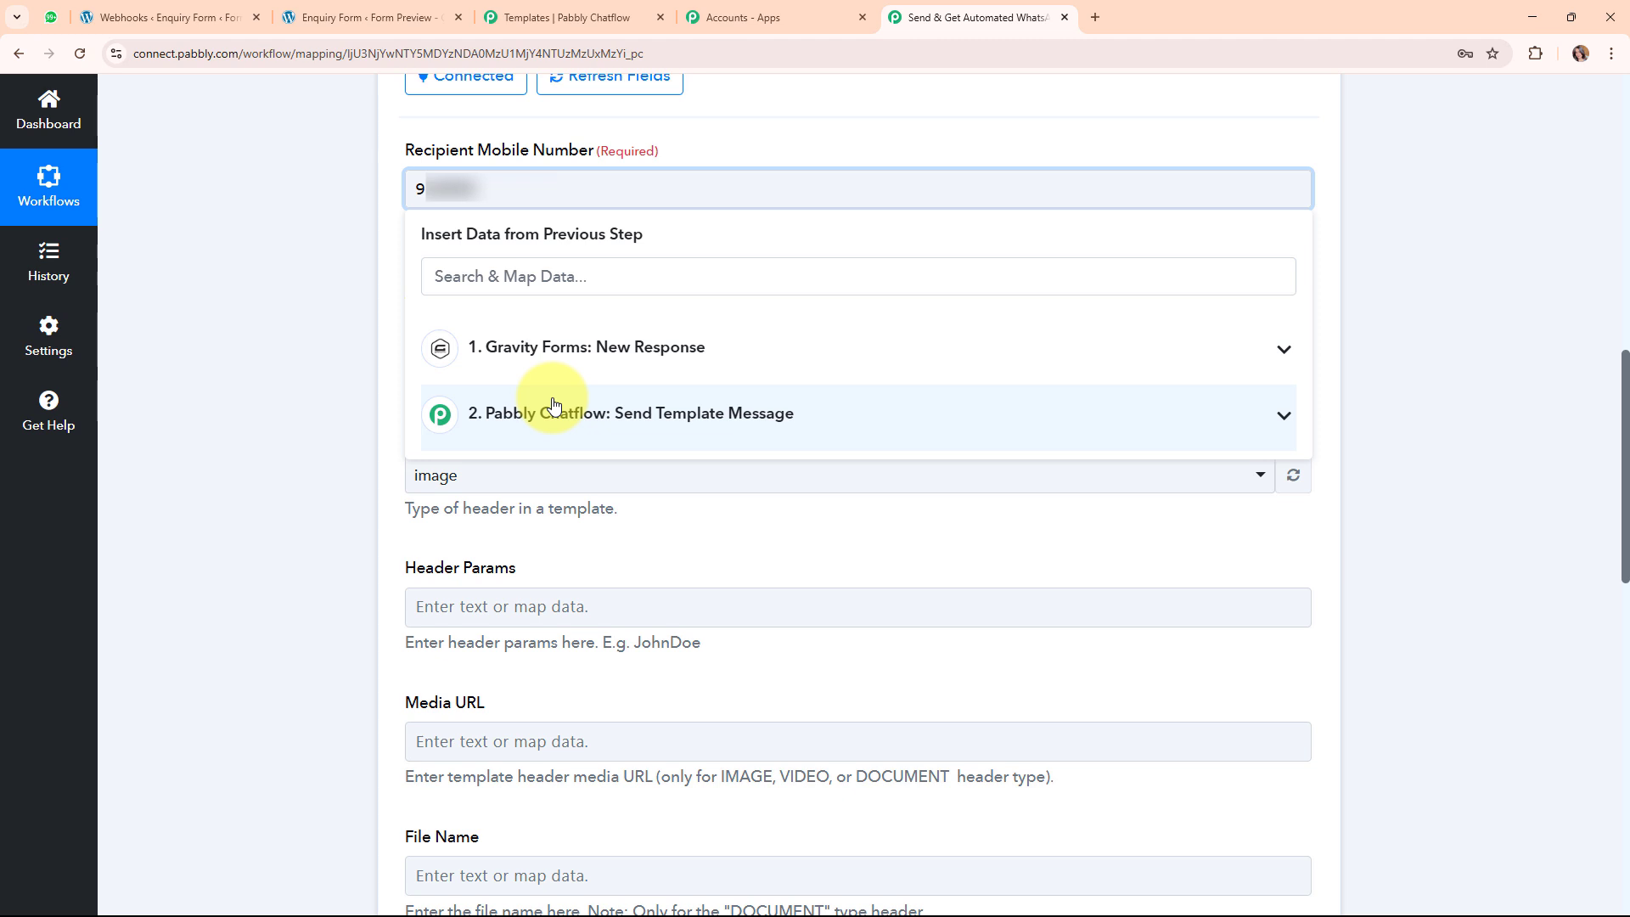
{"action": "type", "text": "?????"}
{"action": "left_click", "coordinate": [324, 466]}
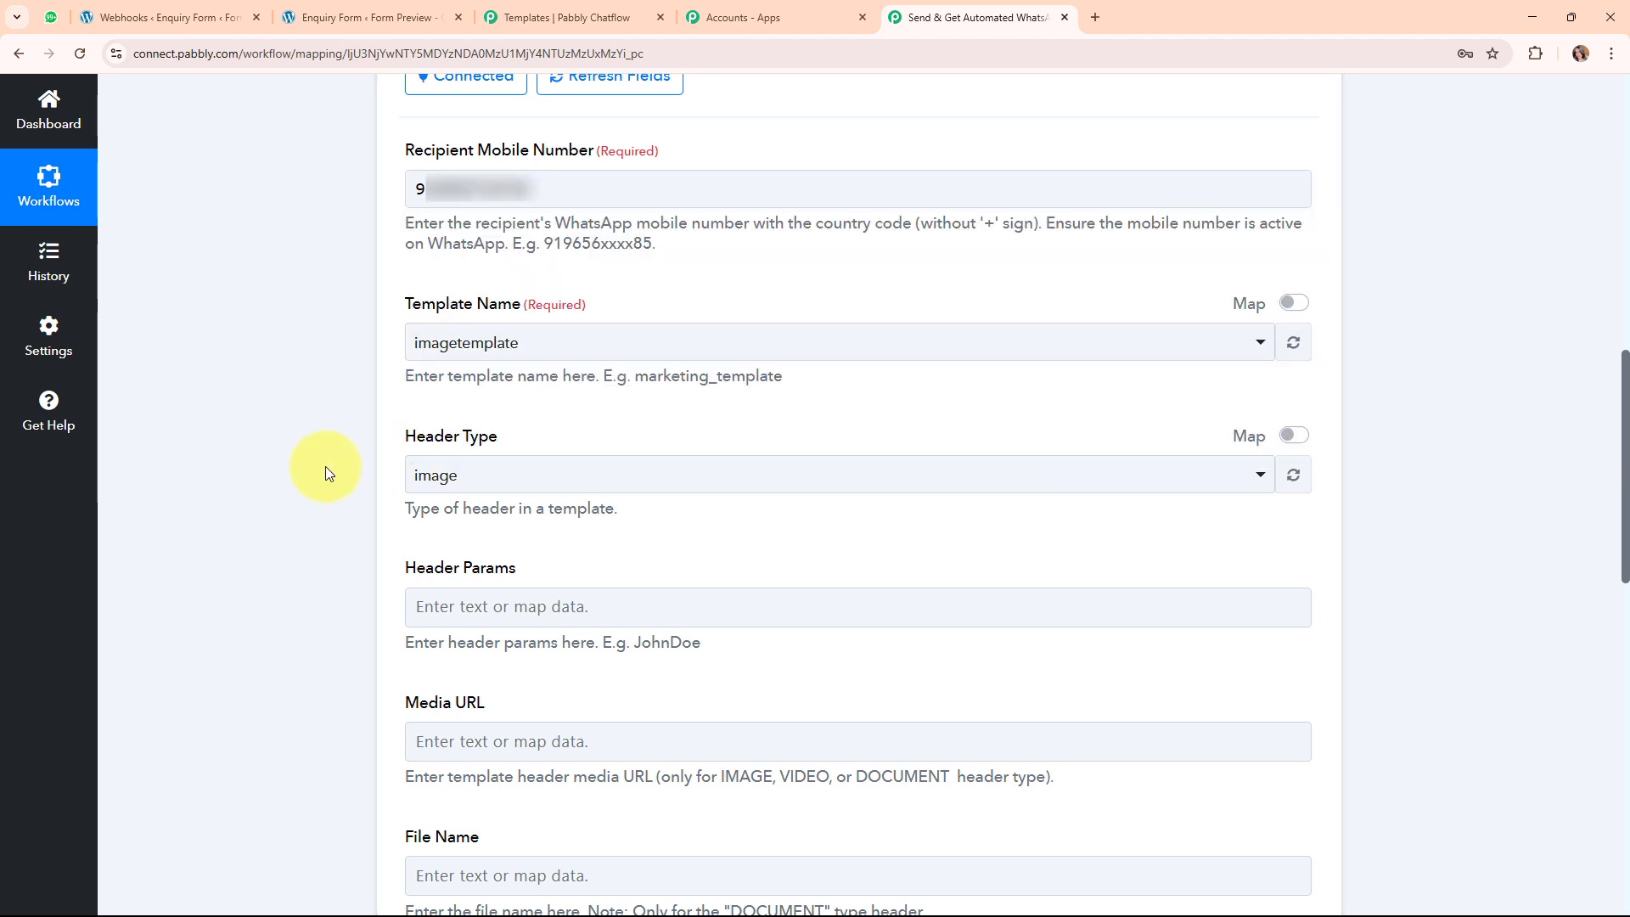
{"action": "left_click_drag", "start_coordinate": [401, 307], "coordinate": [493, 307]}
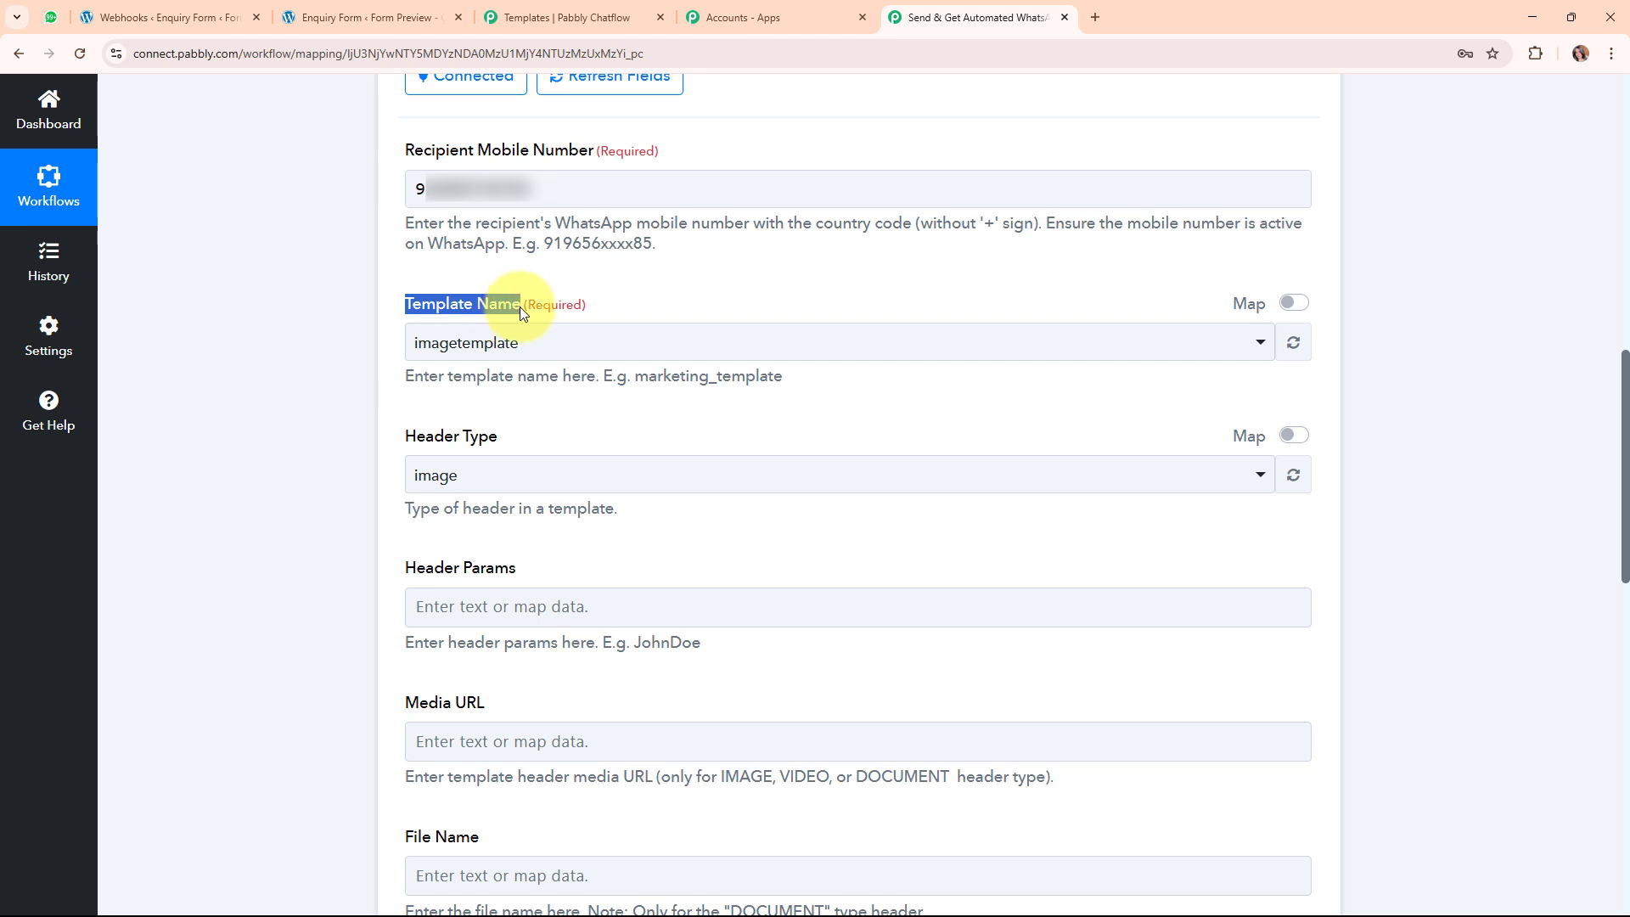
{"action": "left_click", "coordinate": [496, 413]}
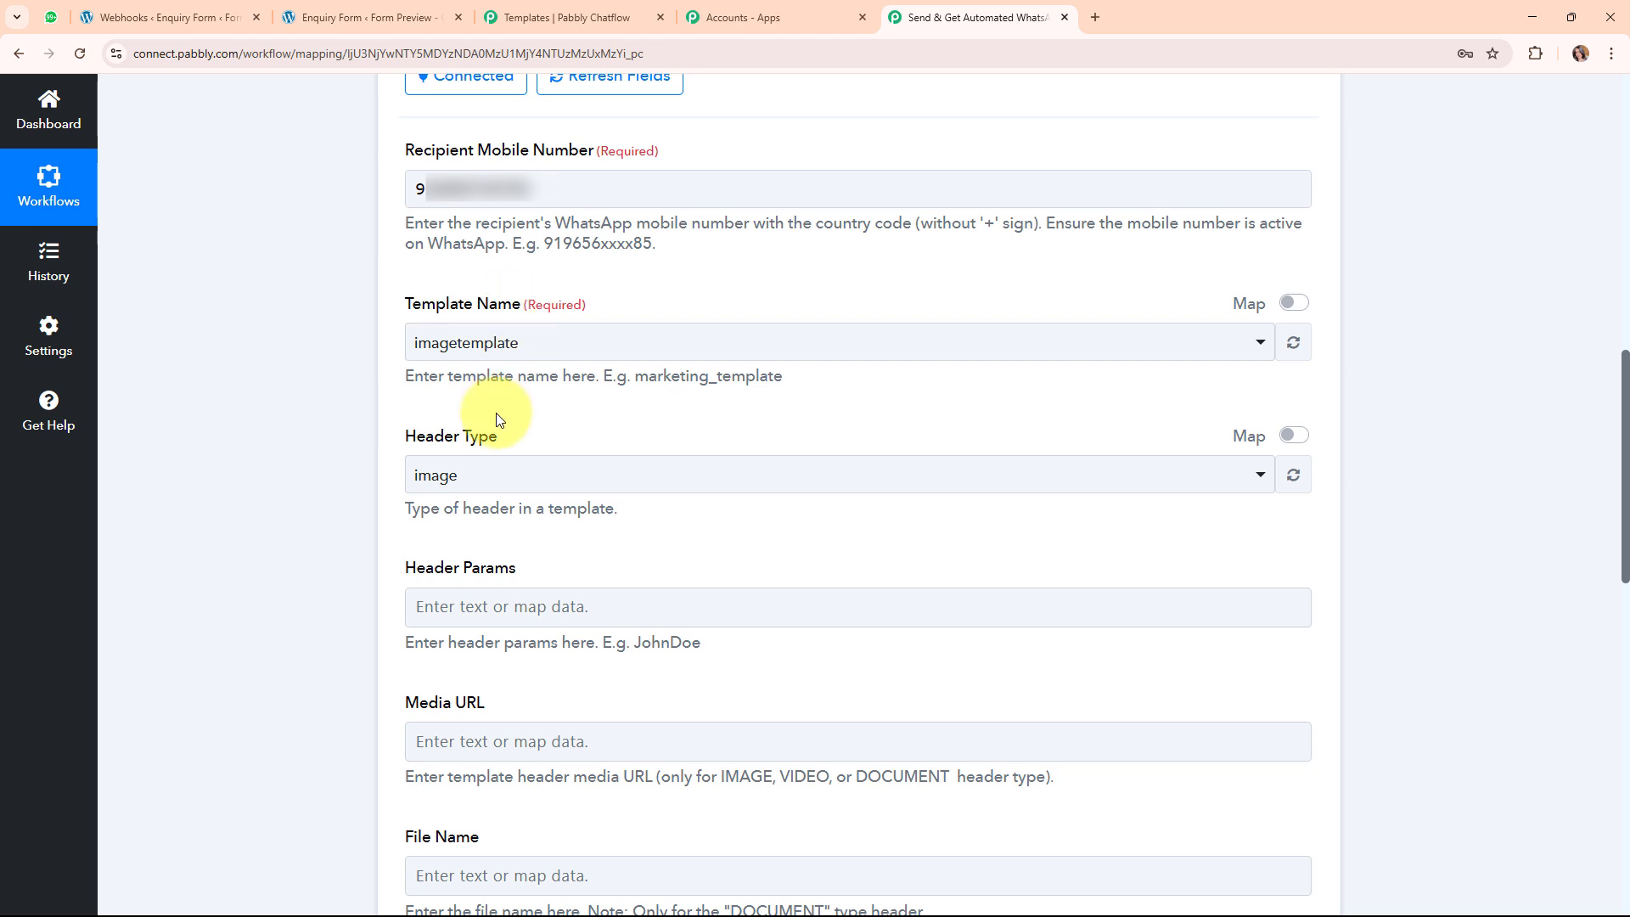
Go to page two of the Chatflow templates and preview lead_alert's name, email and phone placeholders.
{"action": "left_click", "coordinate": [582, 10]}
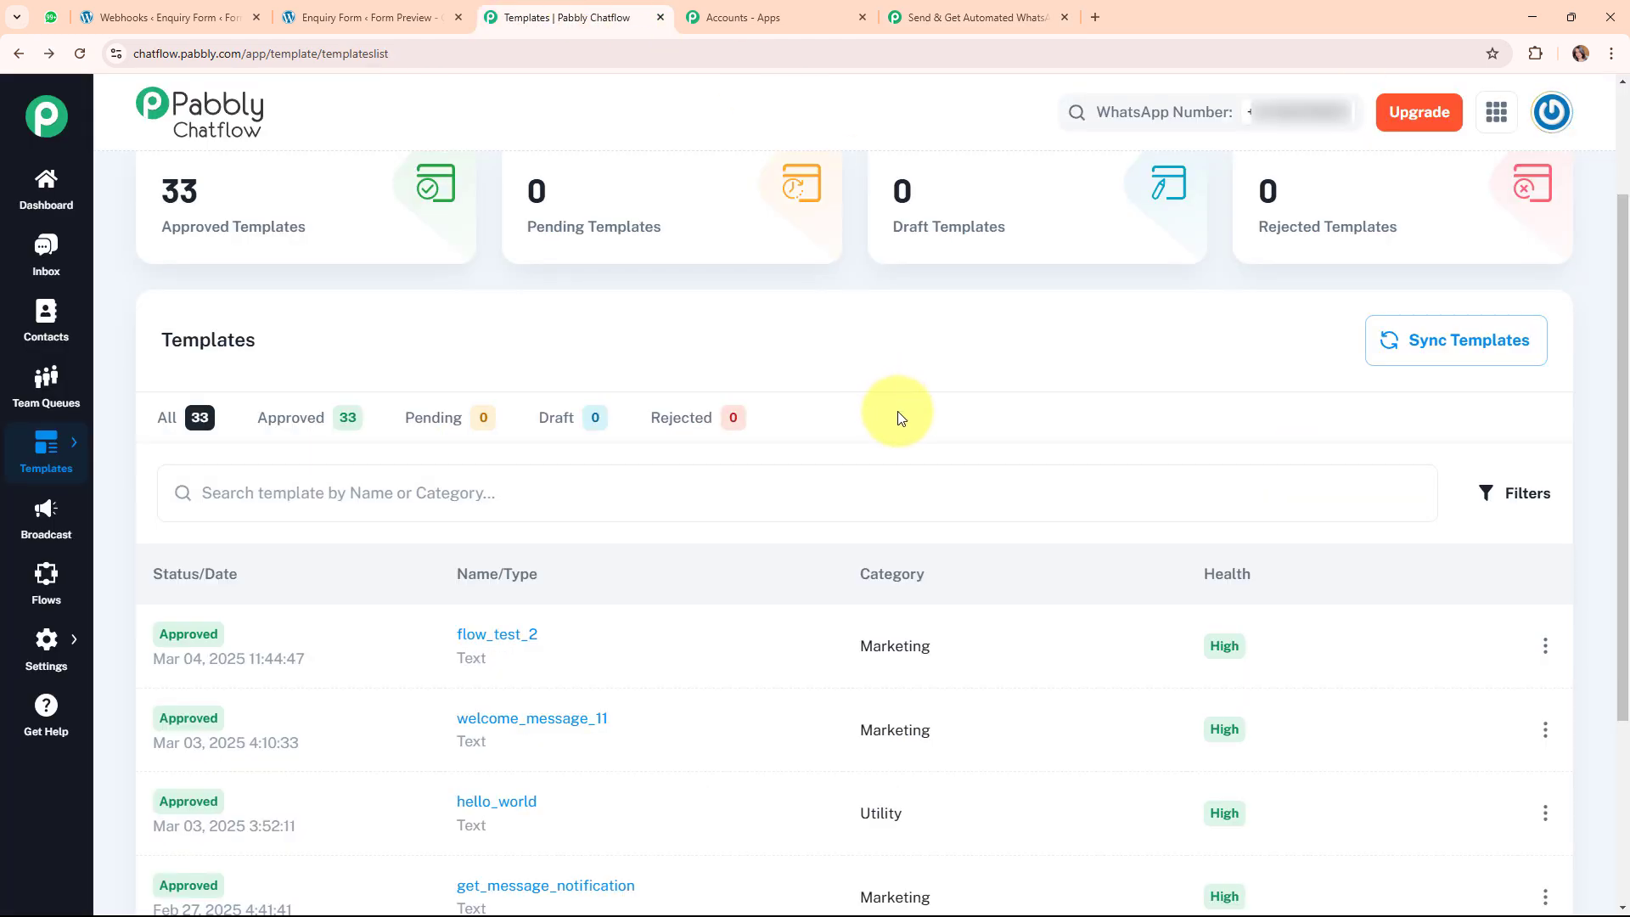
{"action": "scroll", "coordinate": [898, 411], "scroll_direction": "down", "scroll_amount": 3}
{"action": "left_click", "coordinate": [1545, 805]}
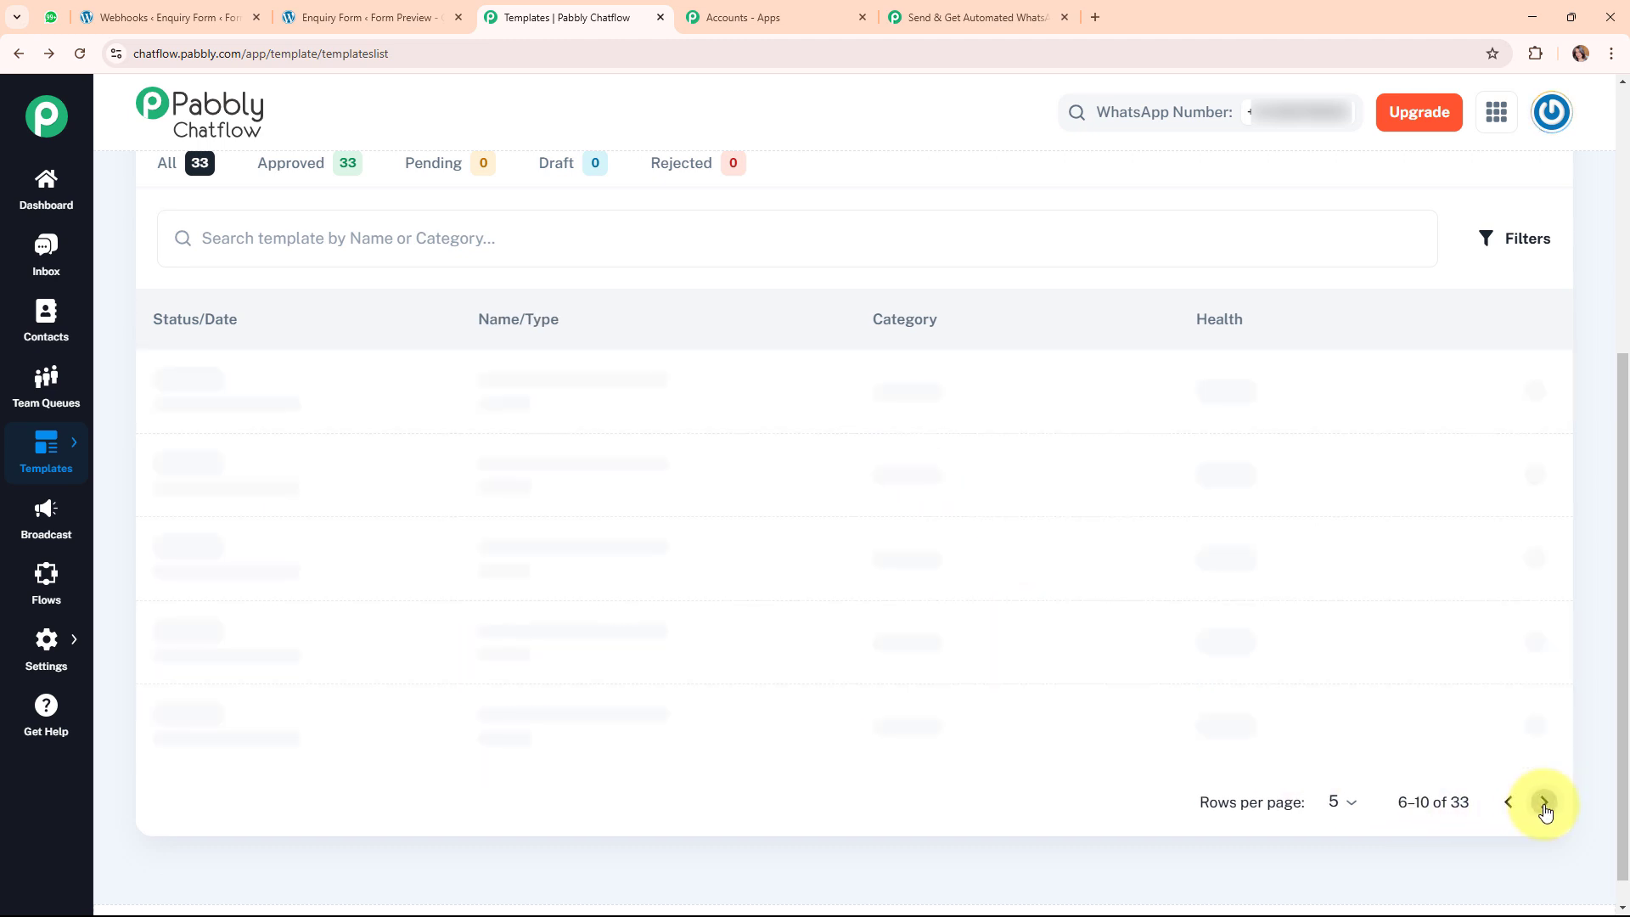
{"action": "scroll", "coordinate": [600, 618], "scroll_direction": "down", "scroll_amount": 1}
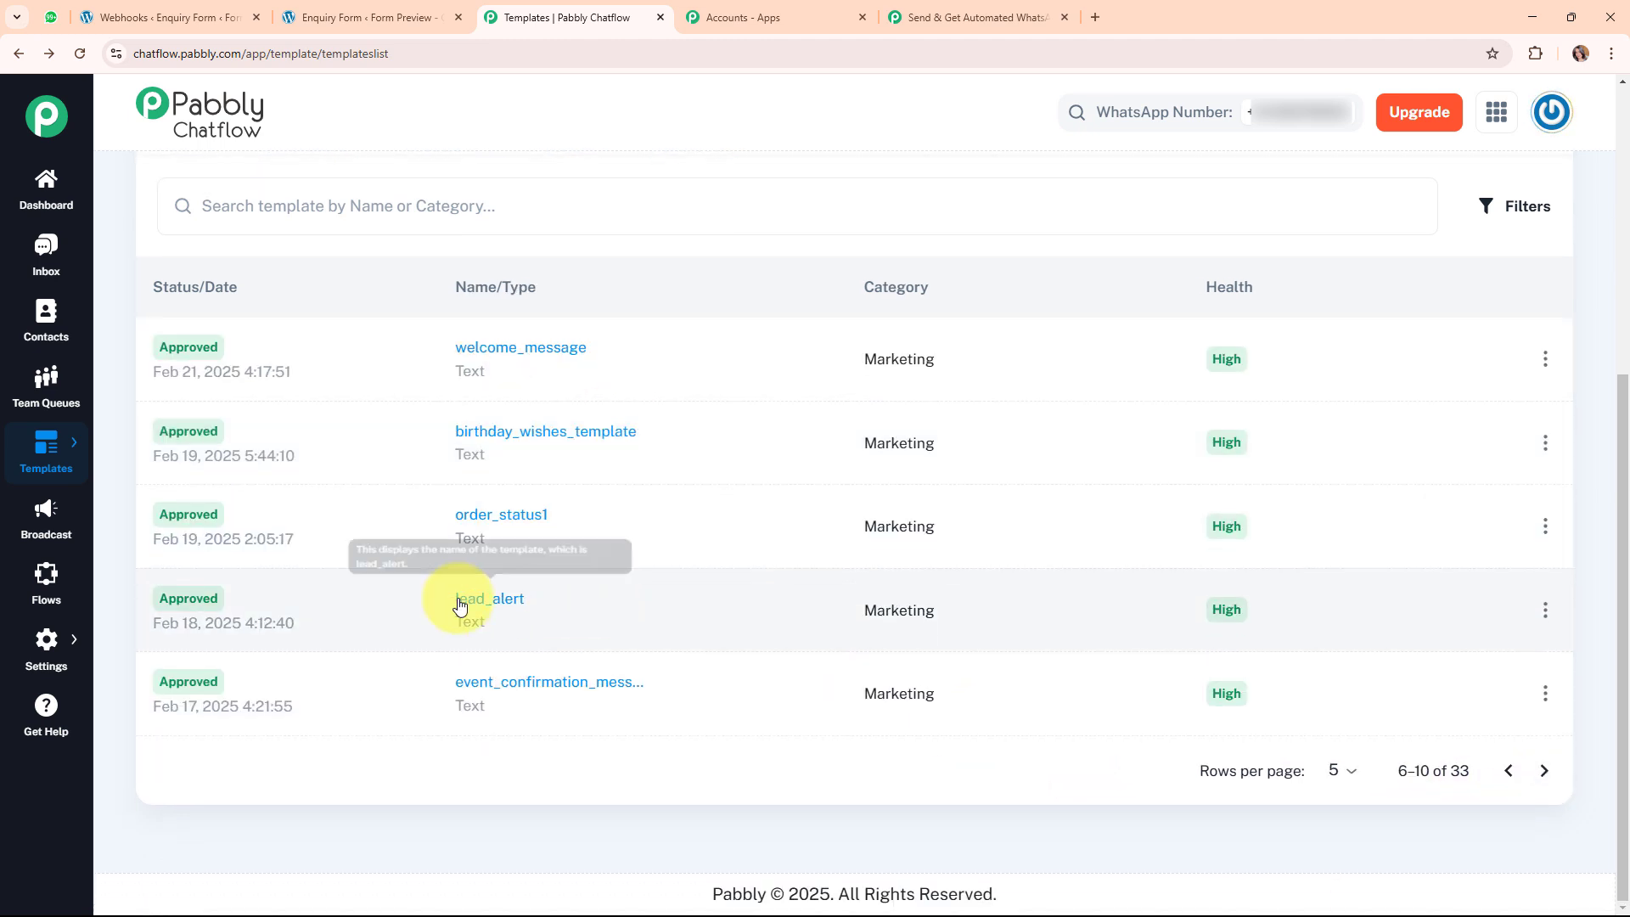
{"action": "left_click", "coordinate": [459, 604]}
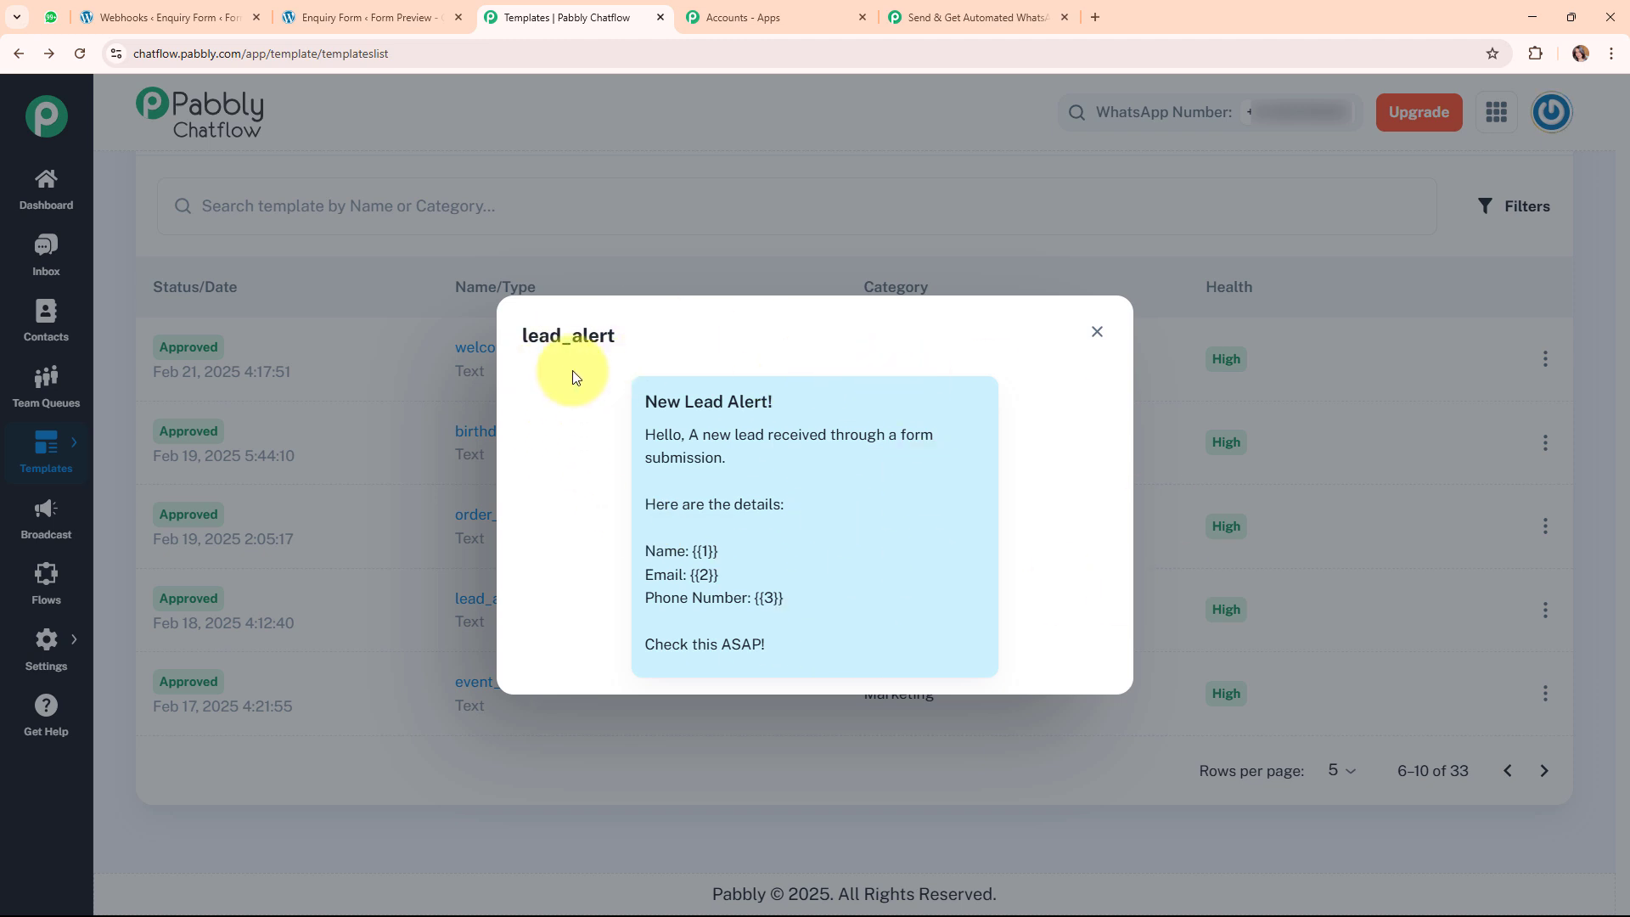
{"action": "left_click", "coordinate": [1107, 337]}
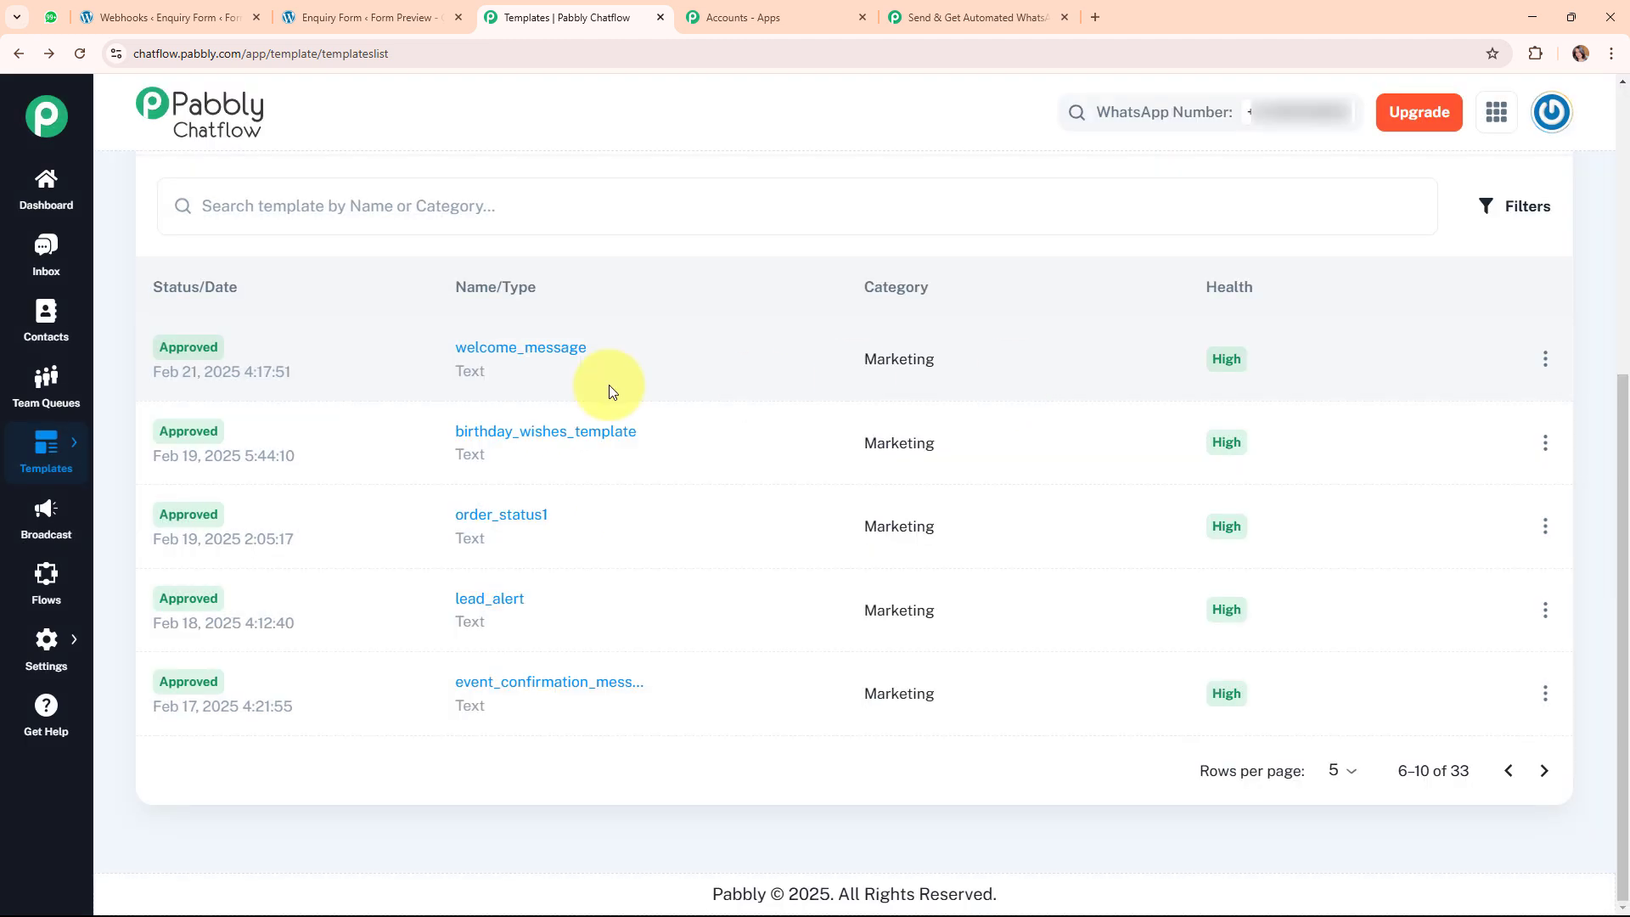
Change the Template Name from imagetemplate to lead_alert, revealing its three body parameters.
{"action": "left_click", "coordinate": [971, 12]}
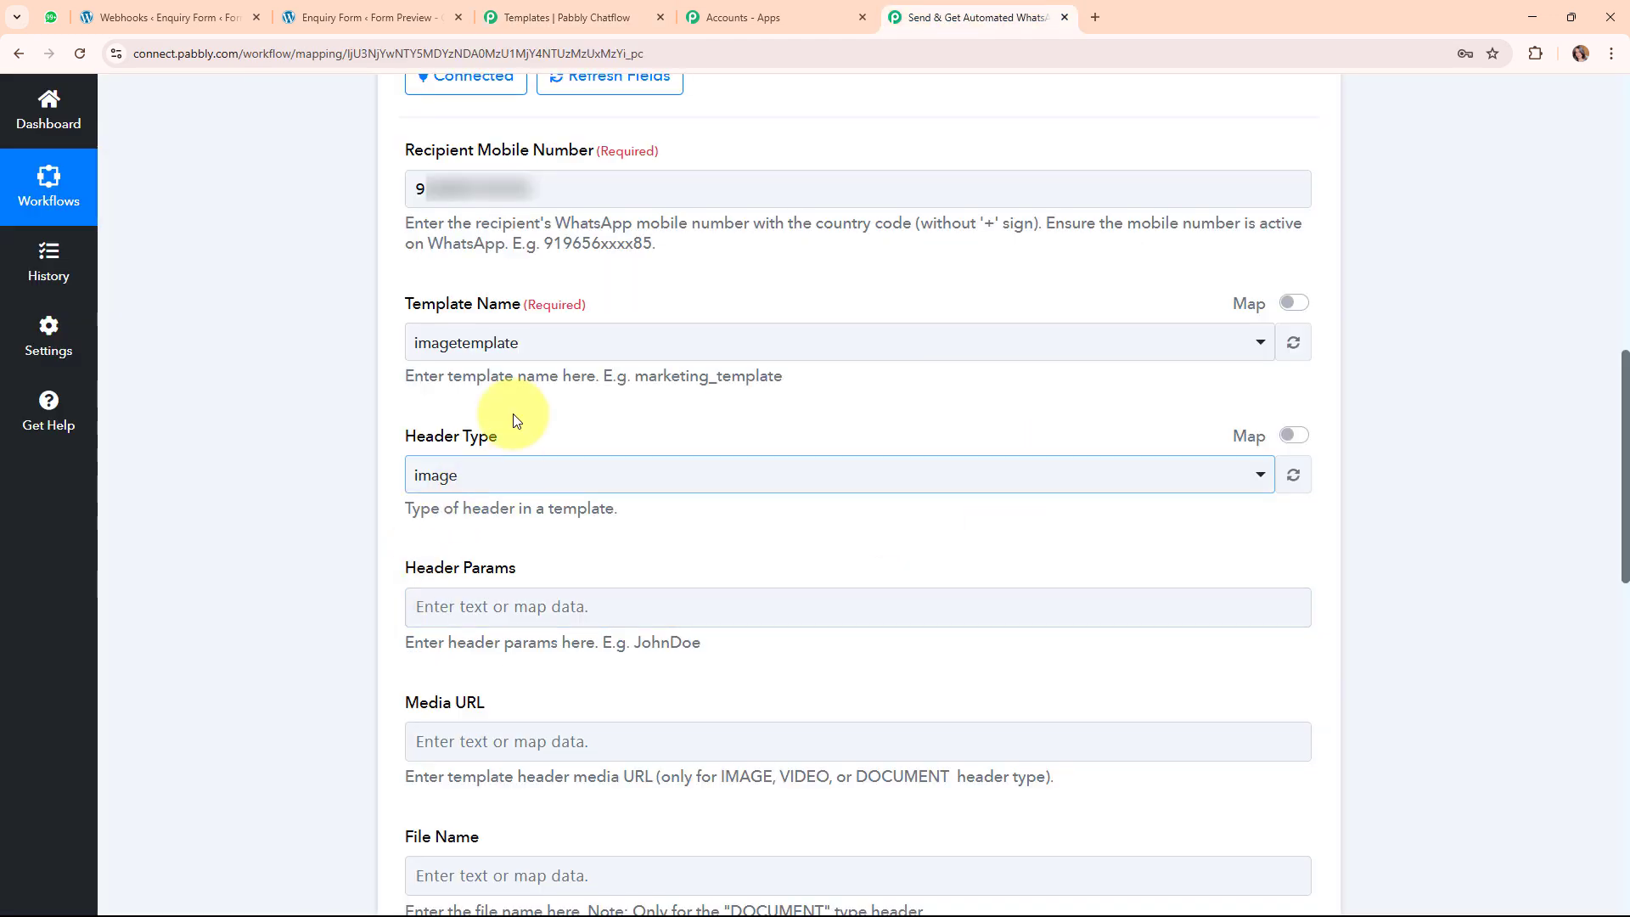
{"action": "left_click", "coordinate": [526, 348]}
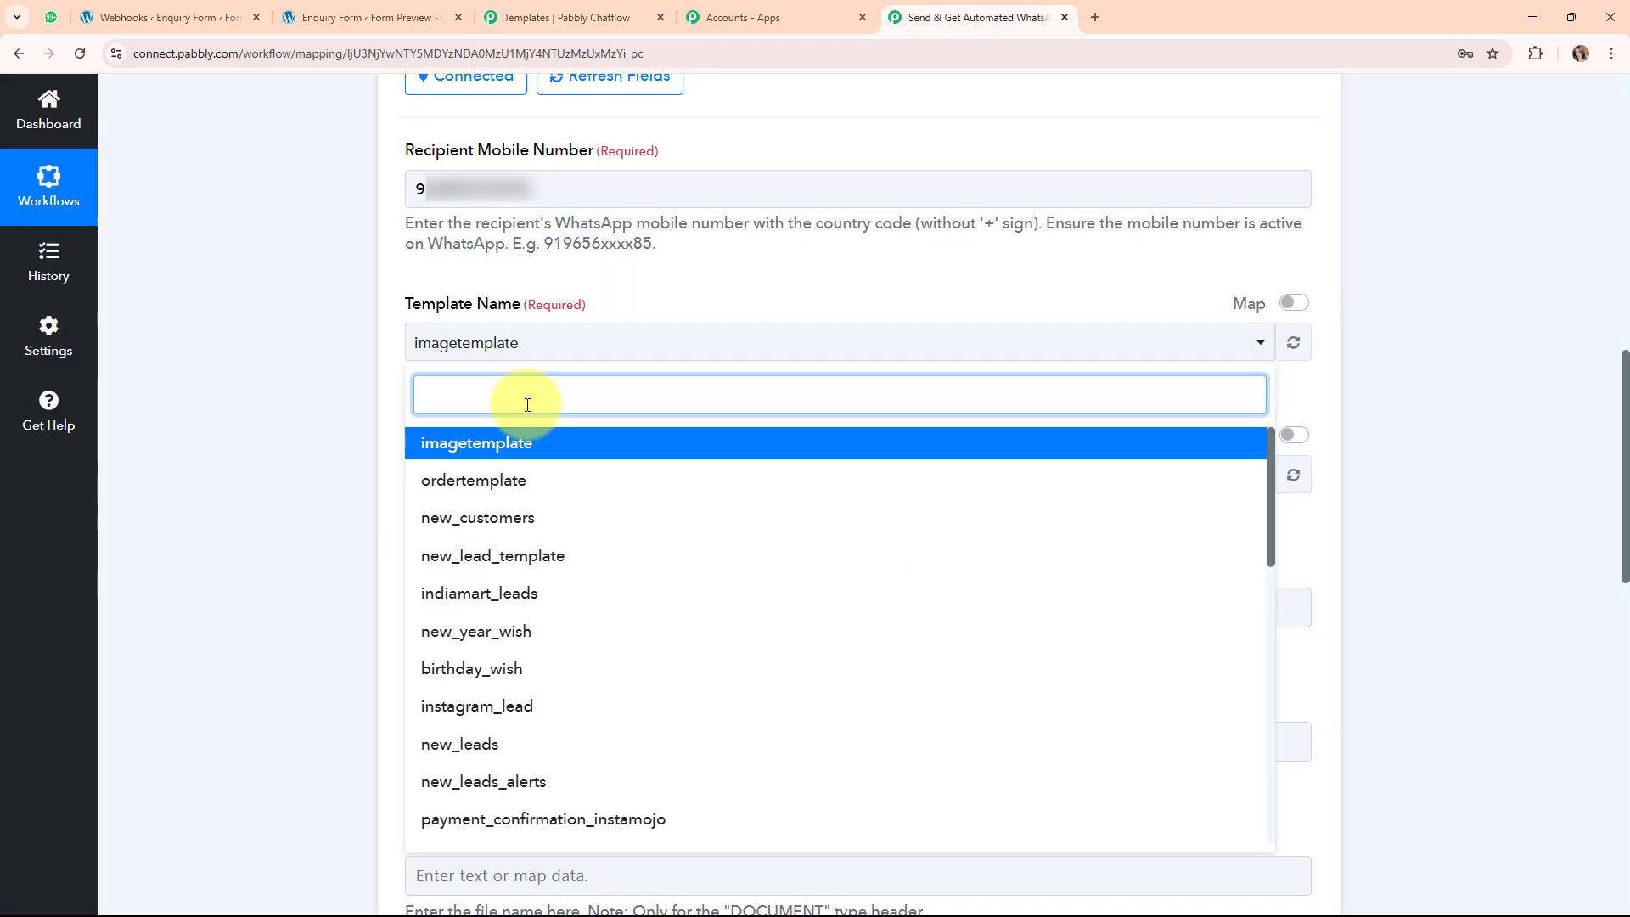
{"action": "type", "text": "lead"}
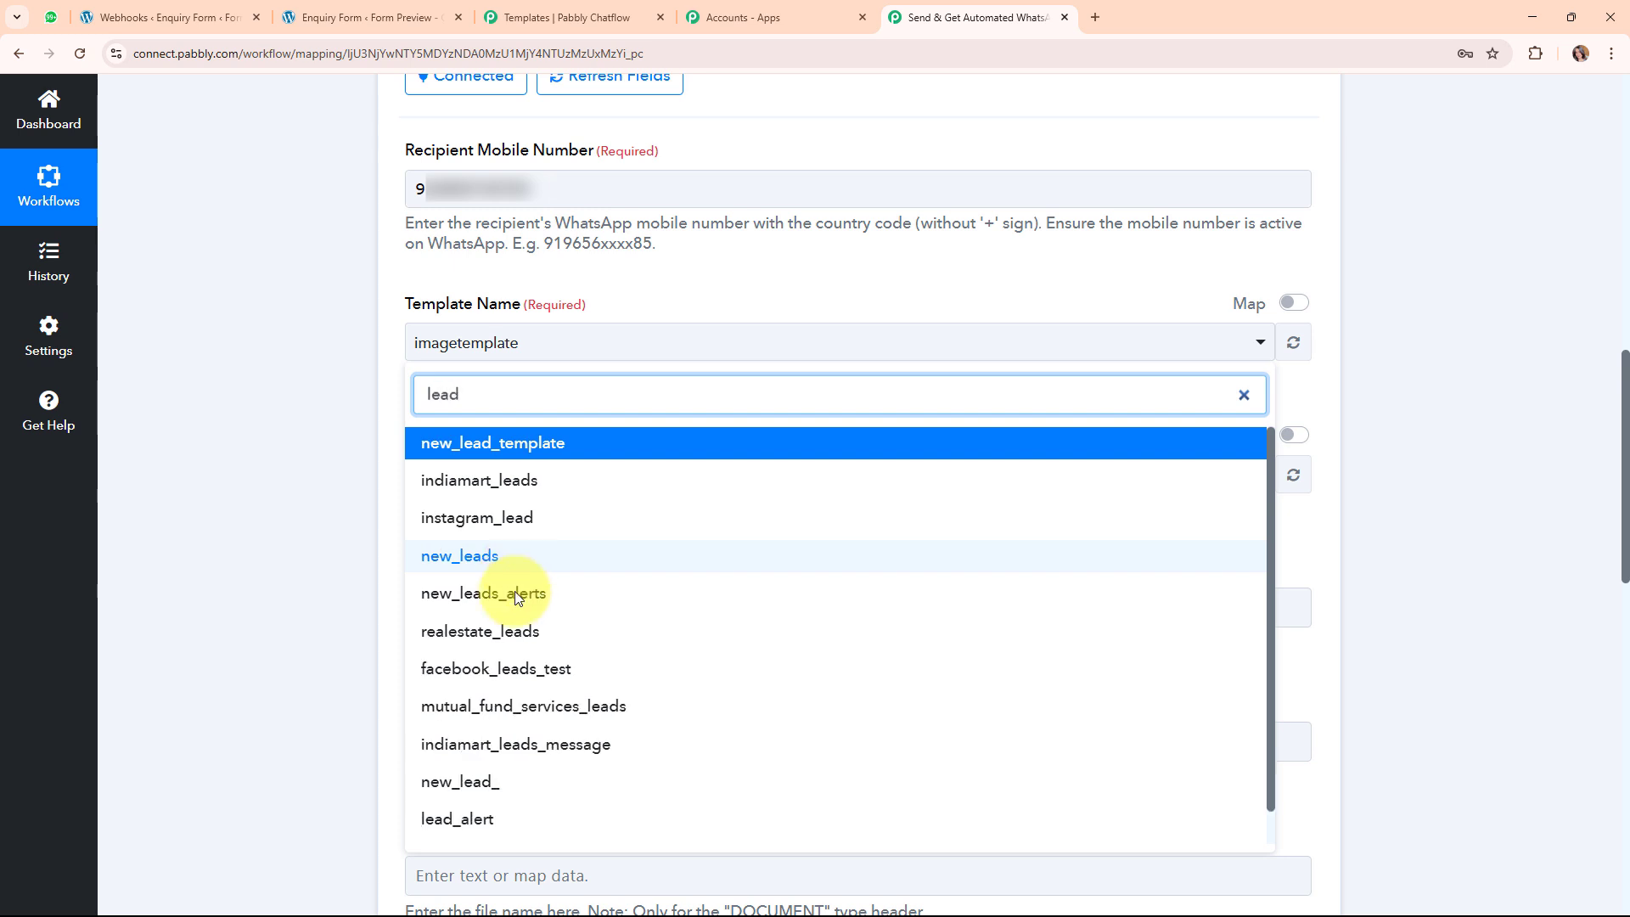
{"action": "left_click", "coordinate": [514, 823]}
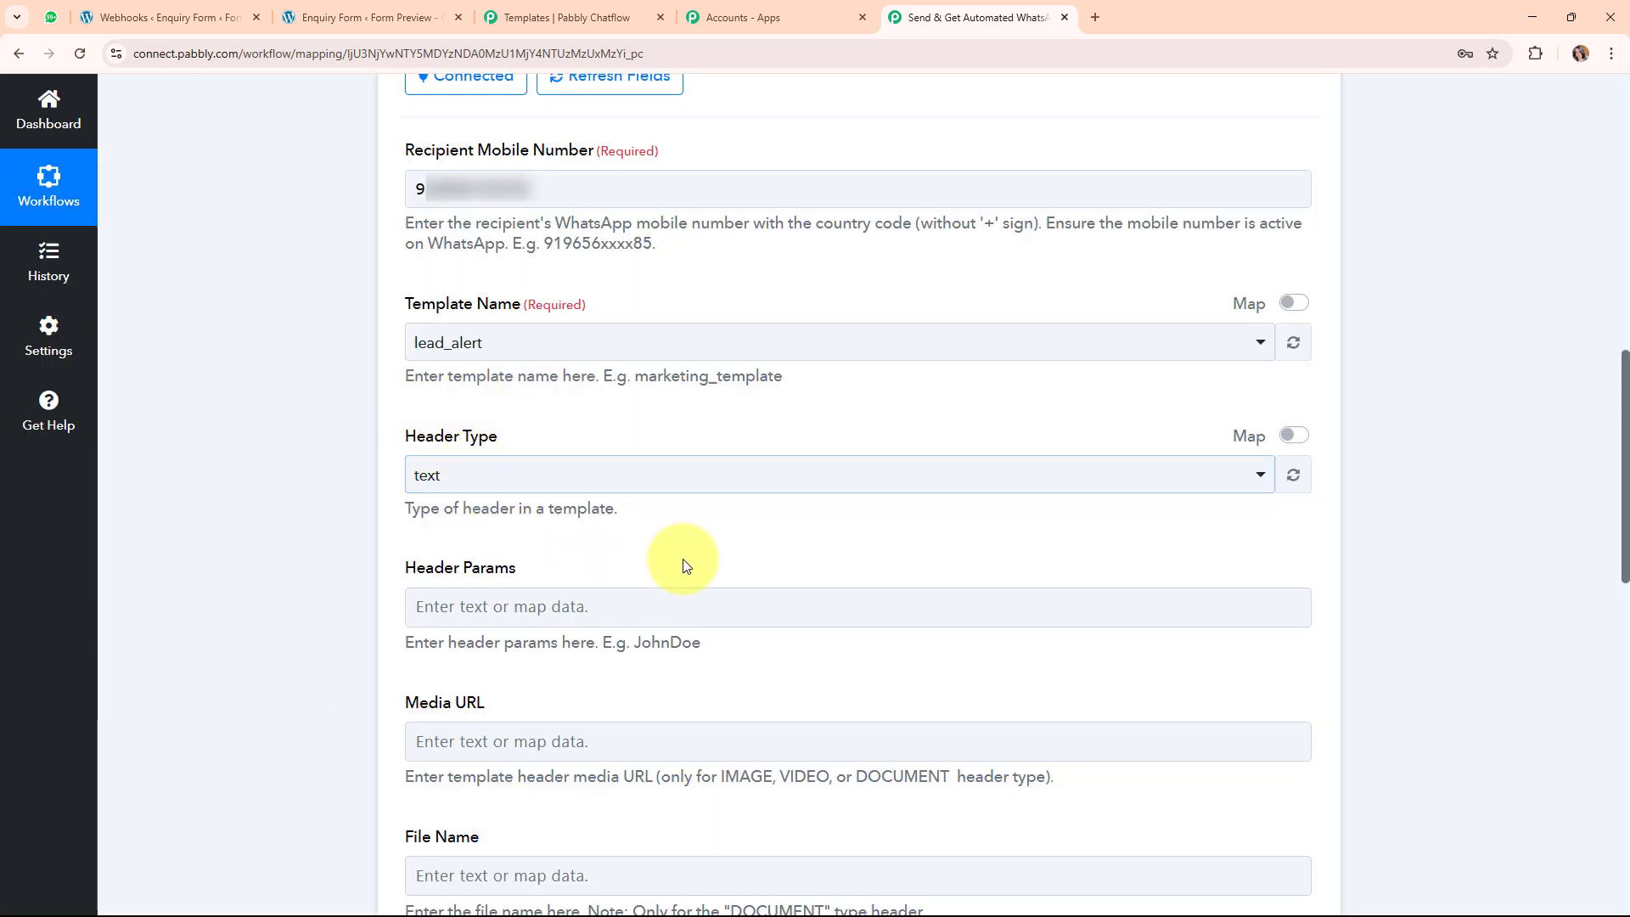
{"action": "left_click", "coordinate": [510, 601]}
{"action": "scroll", "coordinate": [509, 600], "scroll_direction": "down", "scroll_amount": 4}
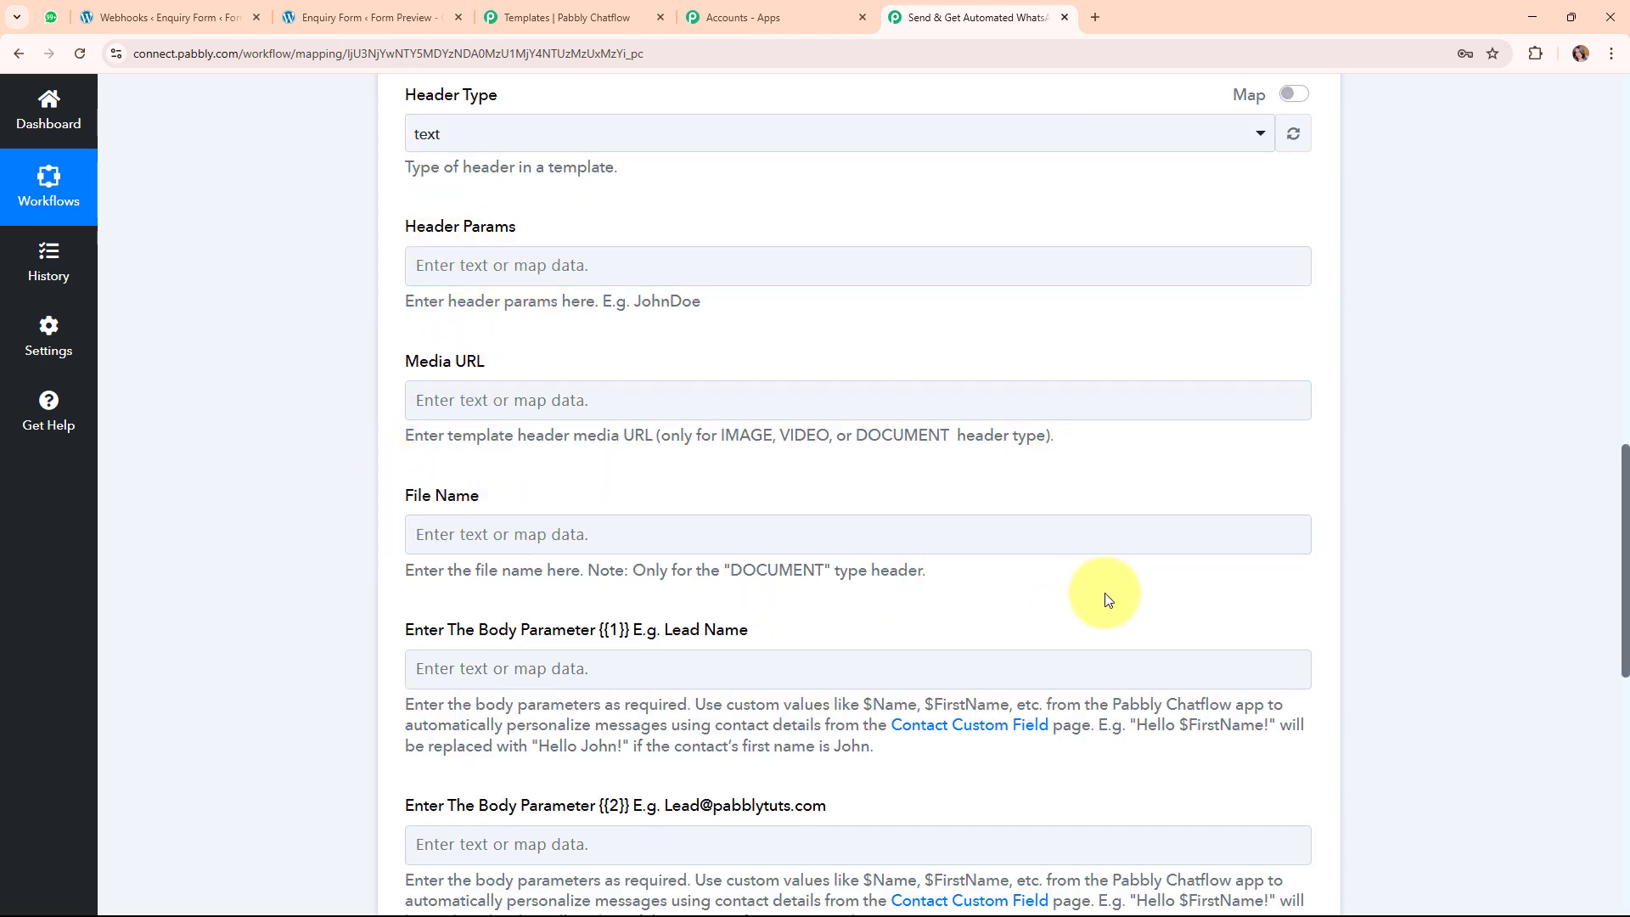
{"action": "scroll", "coordinate": [1104, 593], "scroll_direction": "down", "scroll_amount": 4}
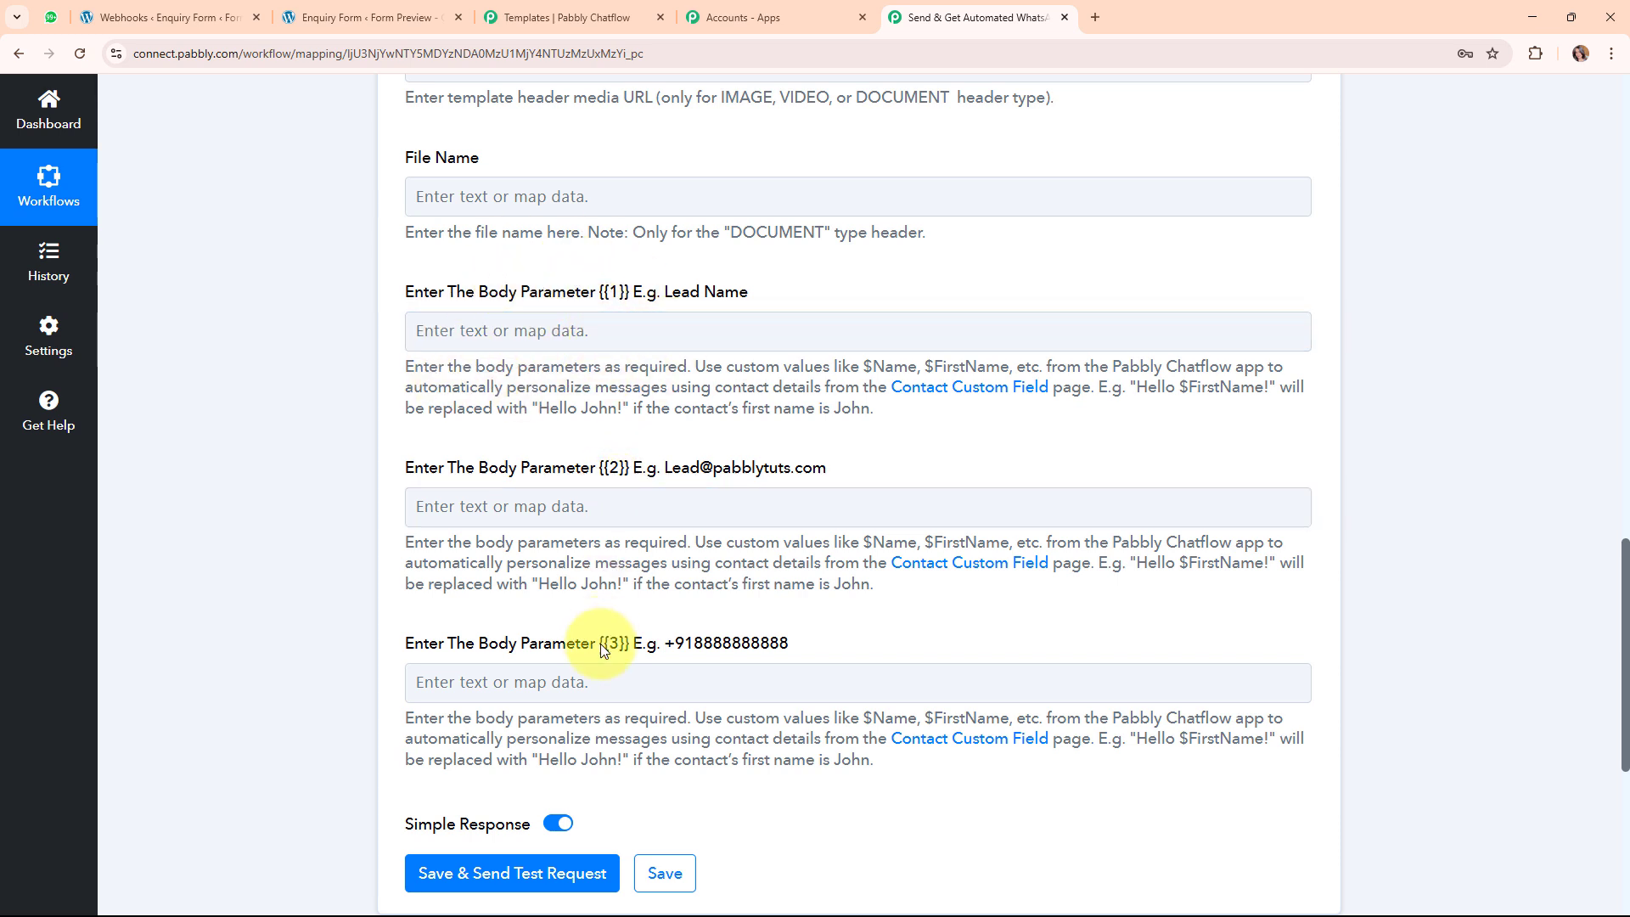
Map the form's first name Dummy and last name User into body parameter {{1}}.
{"action": "left_click", "coordinate": [523, 330]}
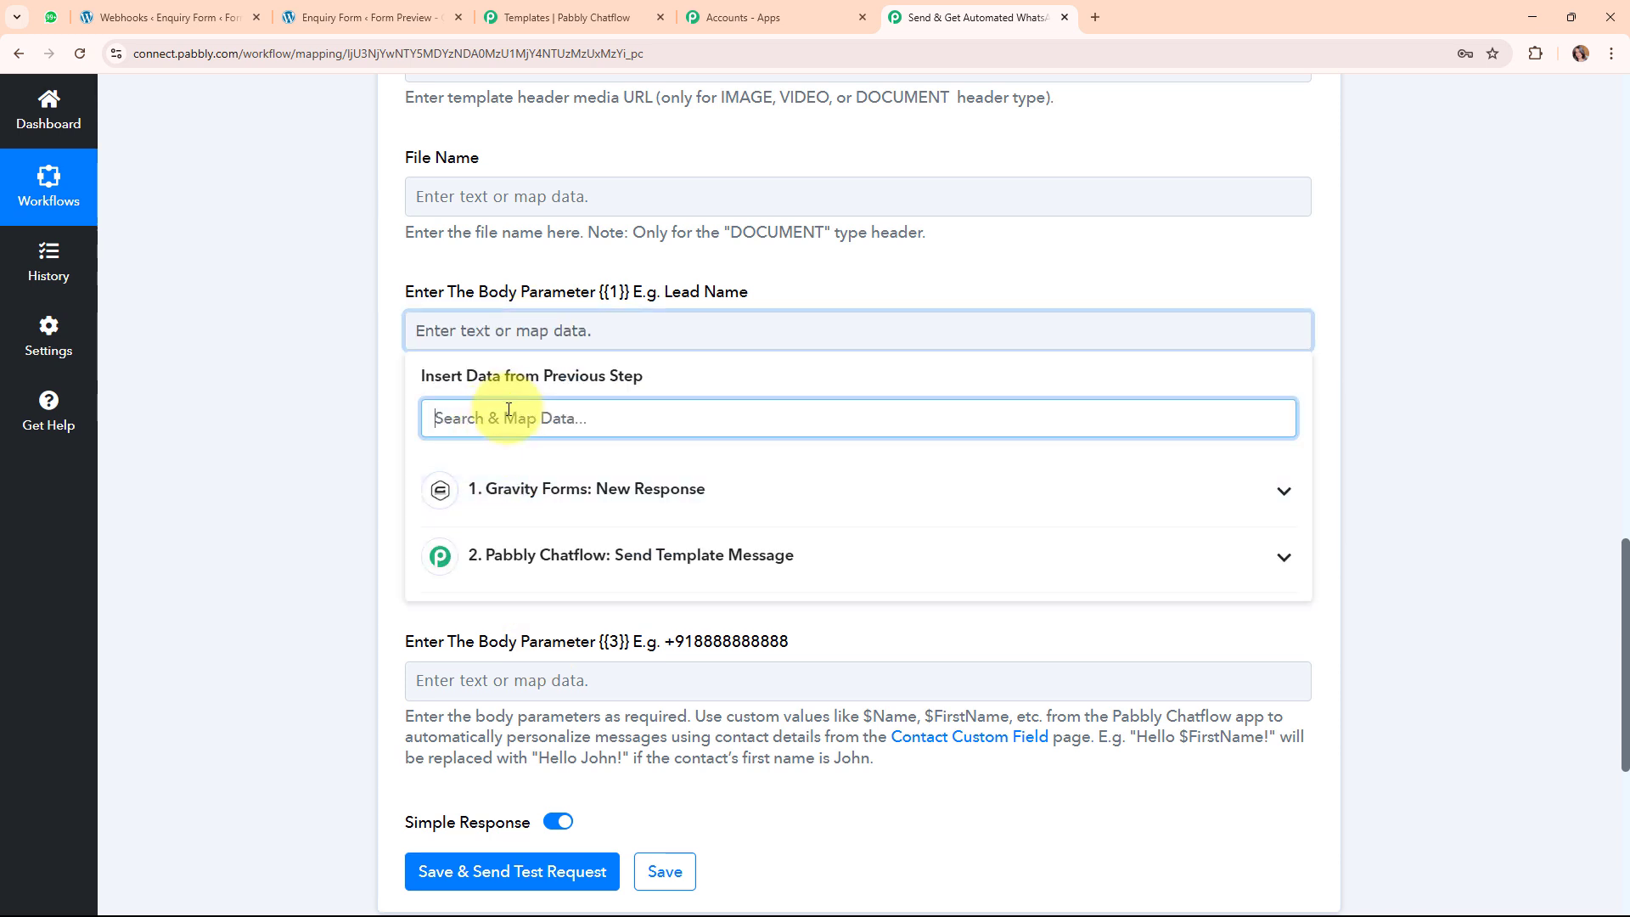
{"action": "type", "text": "Dum"}
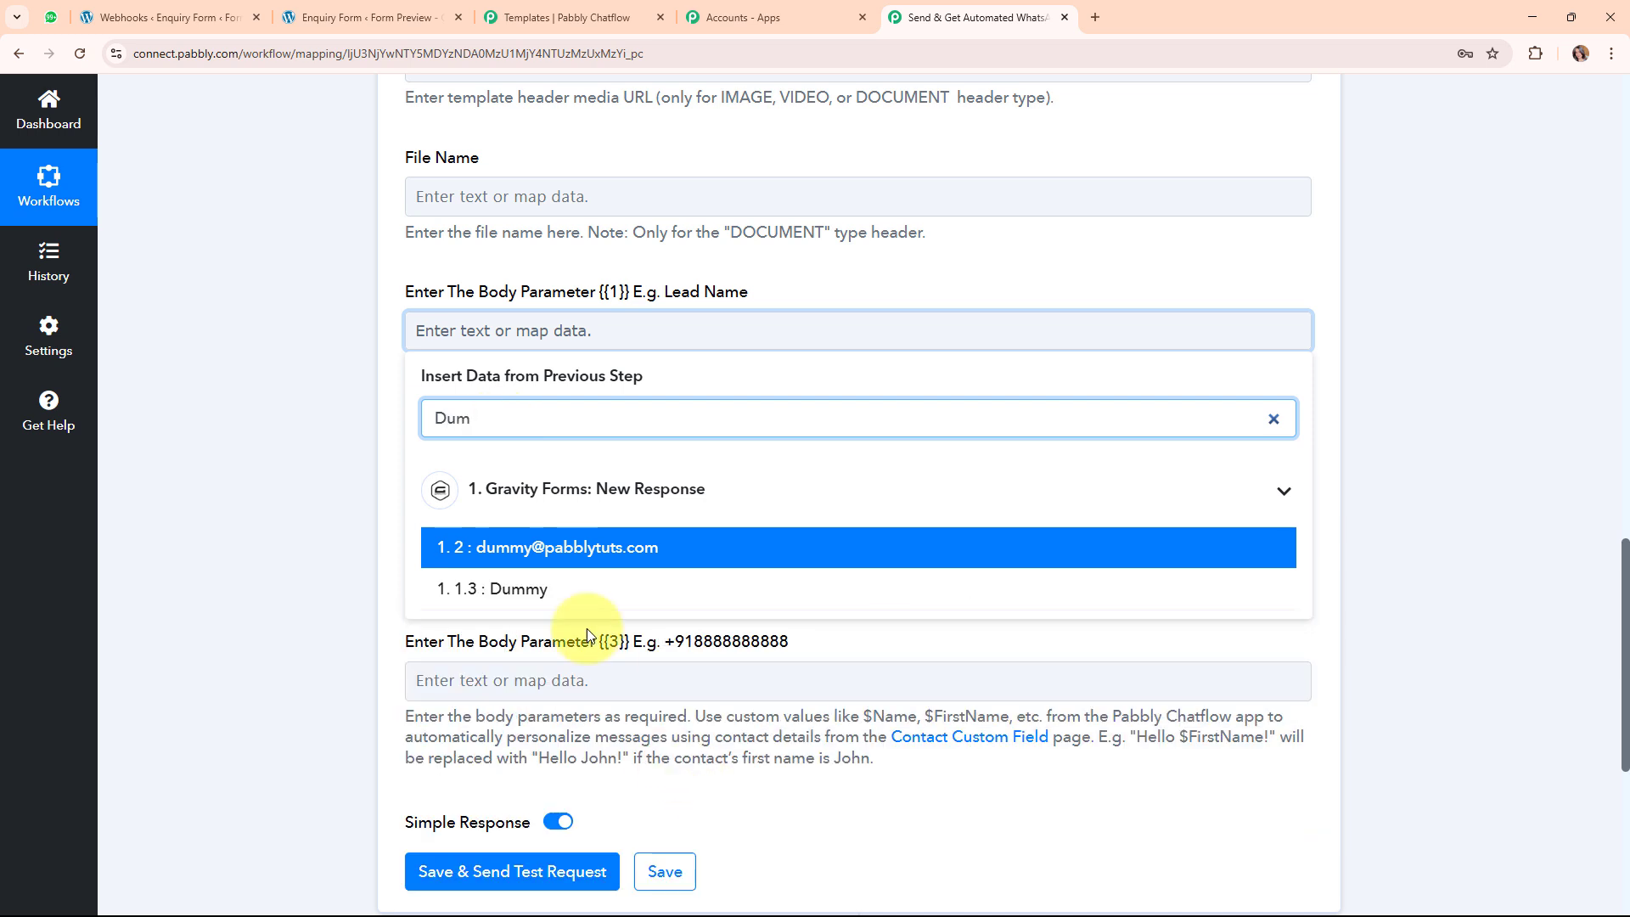
{"action": "left_click", "coordinate": [580, 594]}
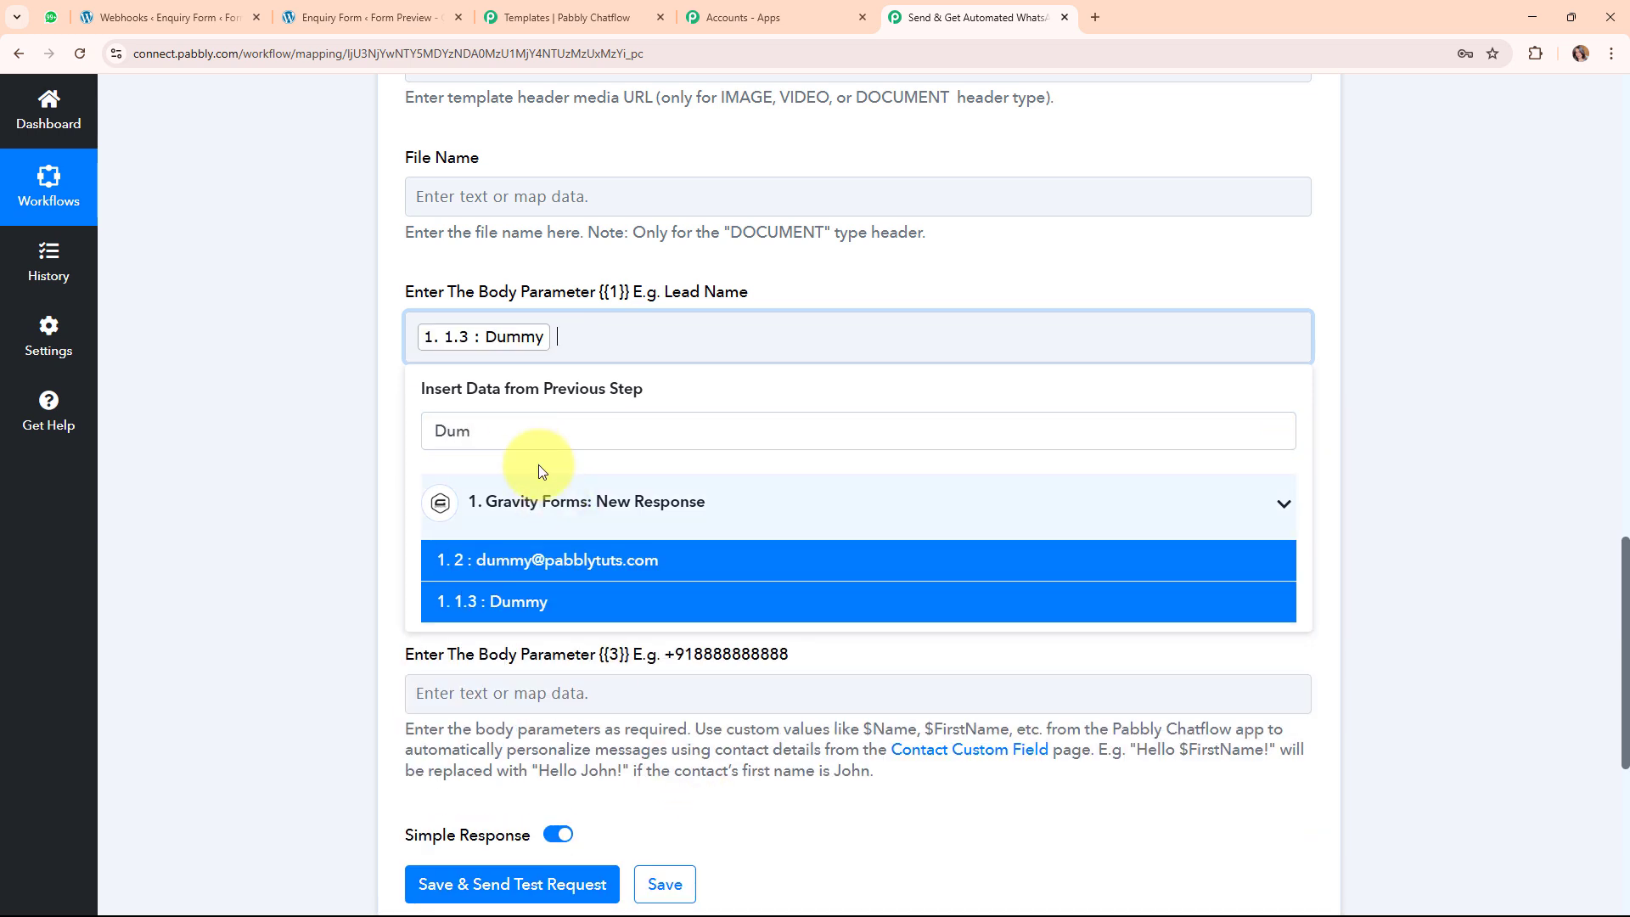
{"action": "key", "text": "BackSpace"}
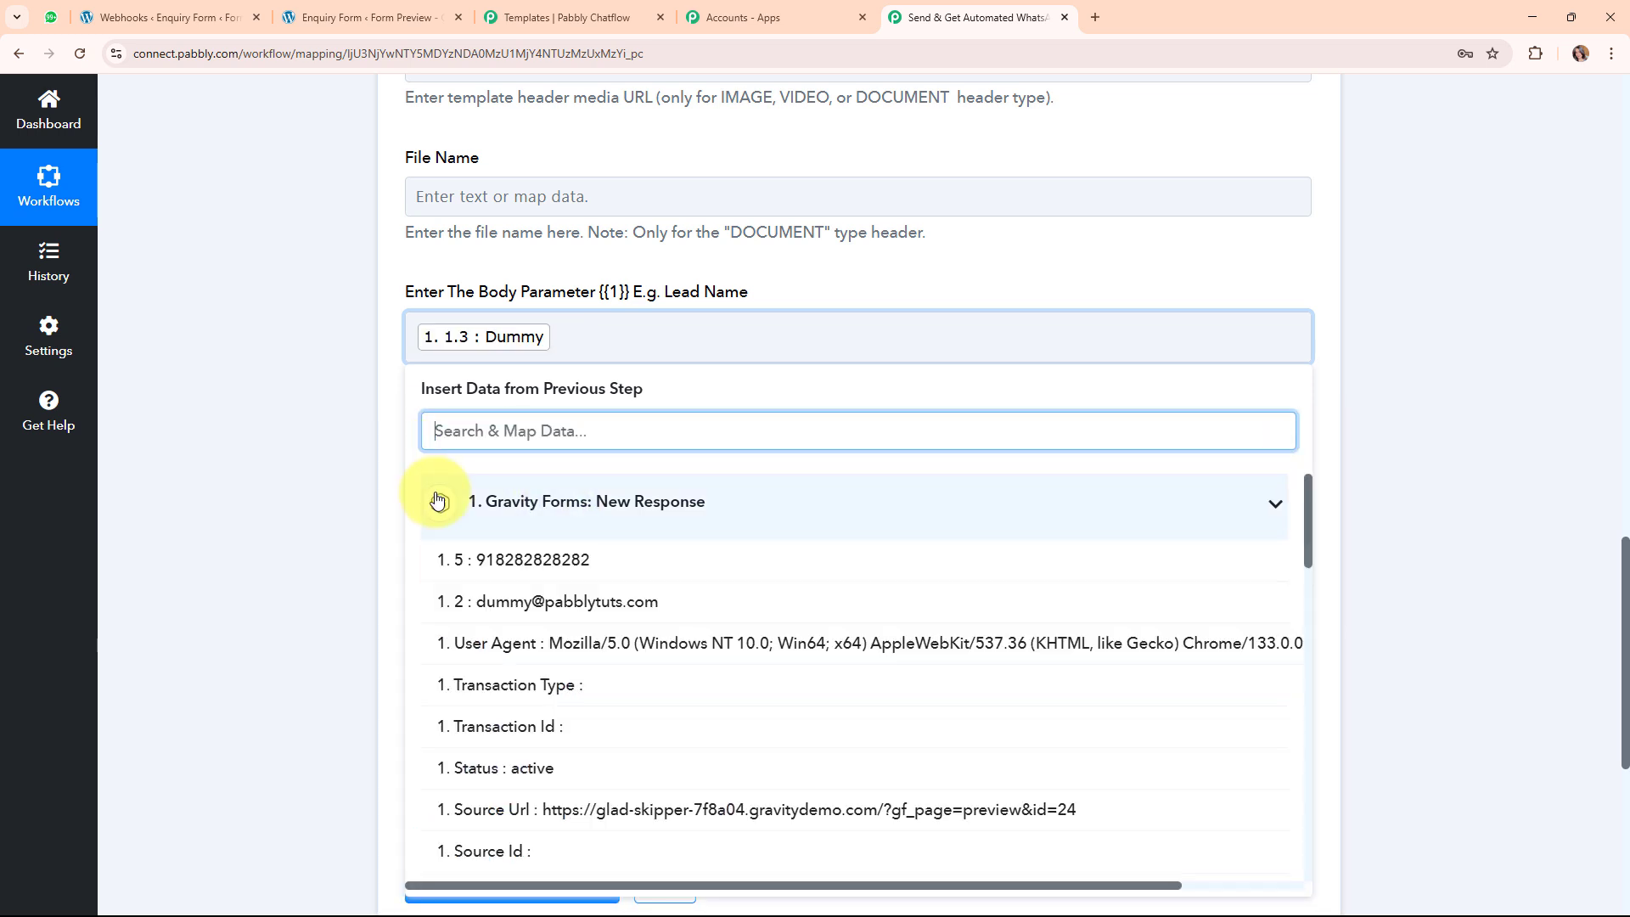
{"action": "type", "text": "Us"}
{"action": "left_click", "coordinate": [509, 720]}
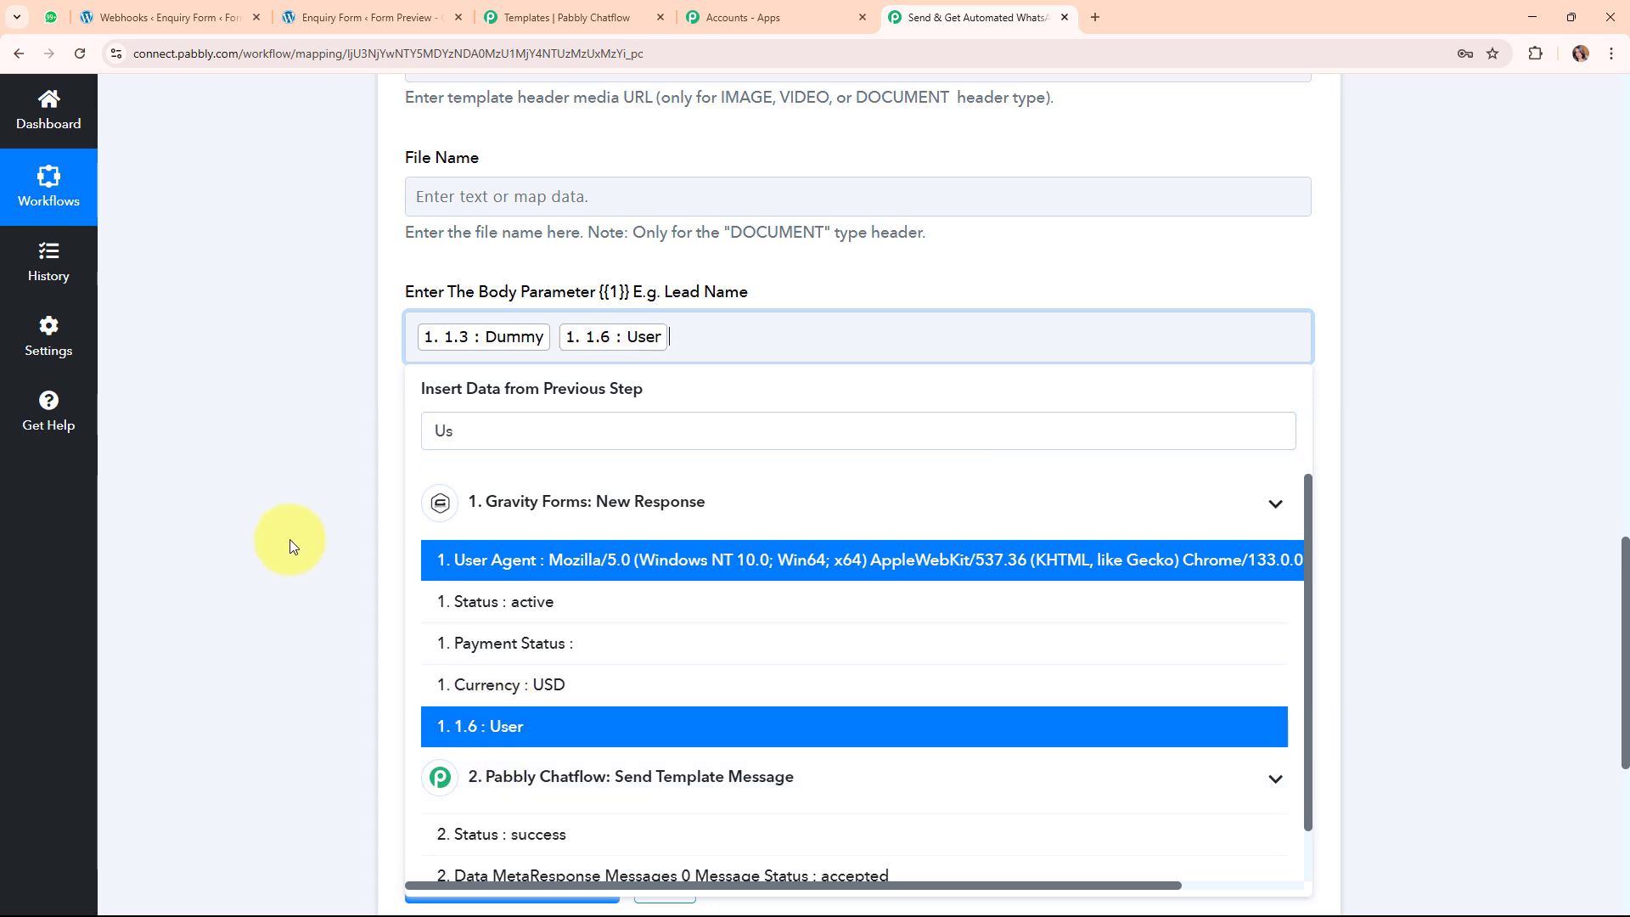
{"action": "left_click", "coordinate": [291, 546]}
Map the lead's email address into body parameter {{2}}.
{"action": "left_click", "coordinate": [470, 510]}
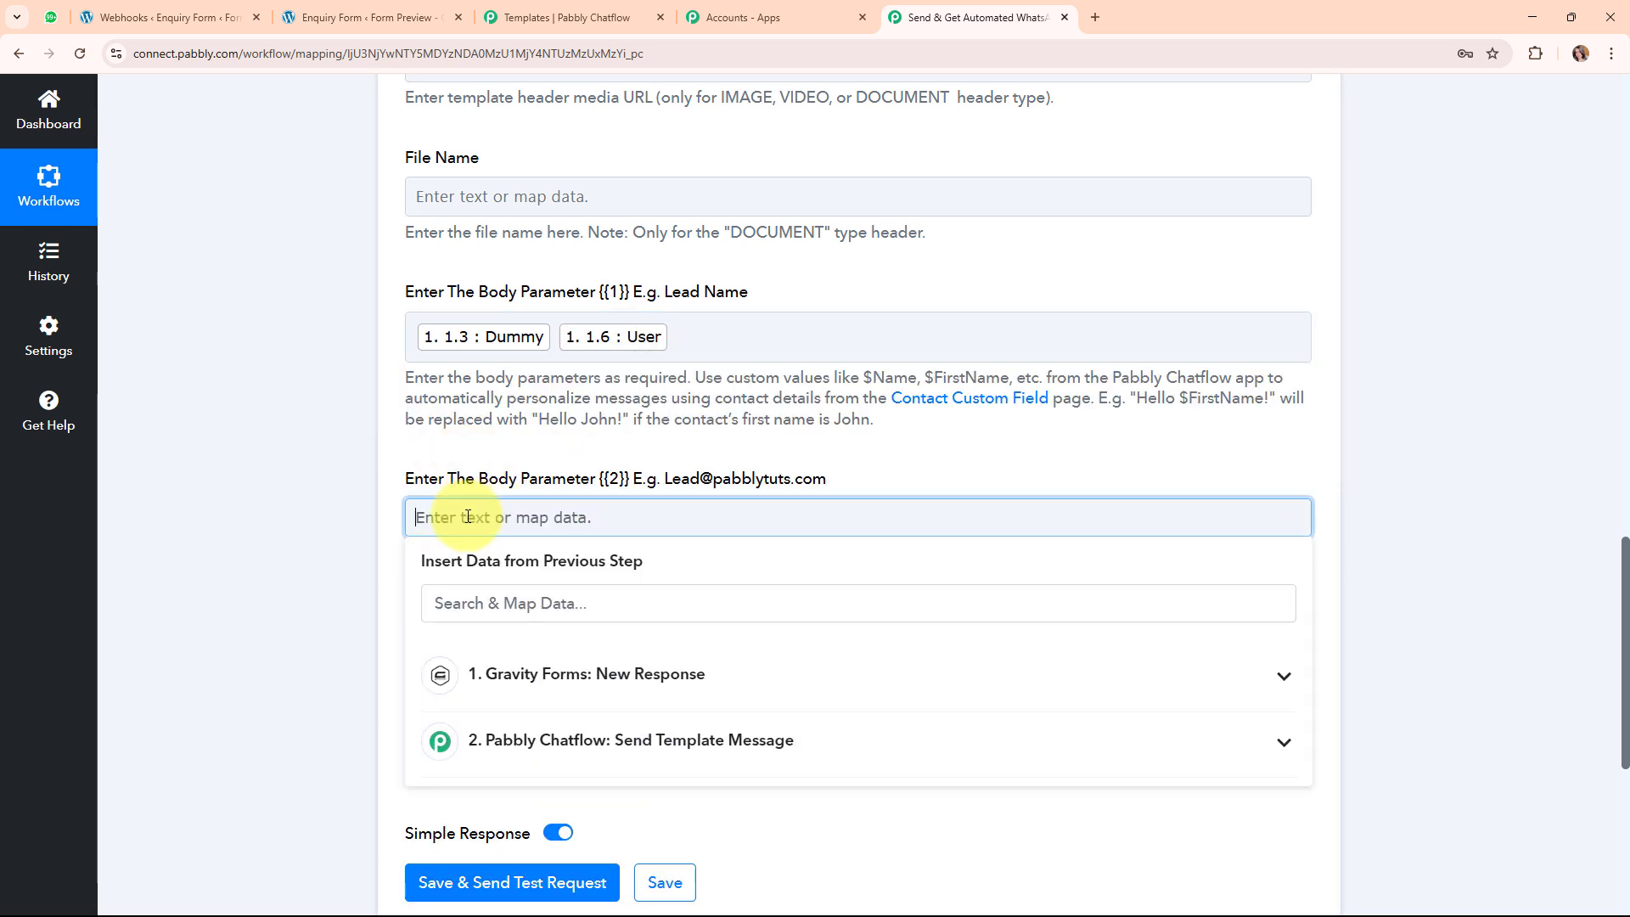
{"action": "left_click", "coordinate": [509, 605]}
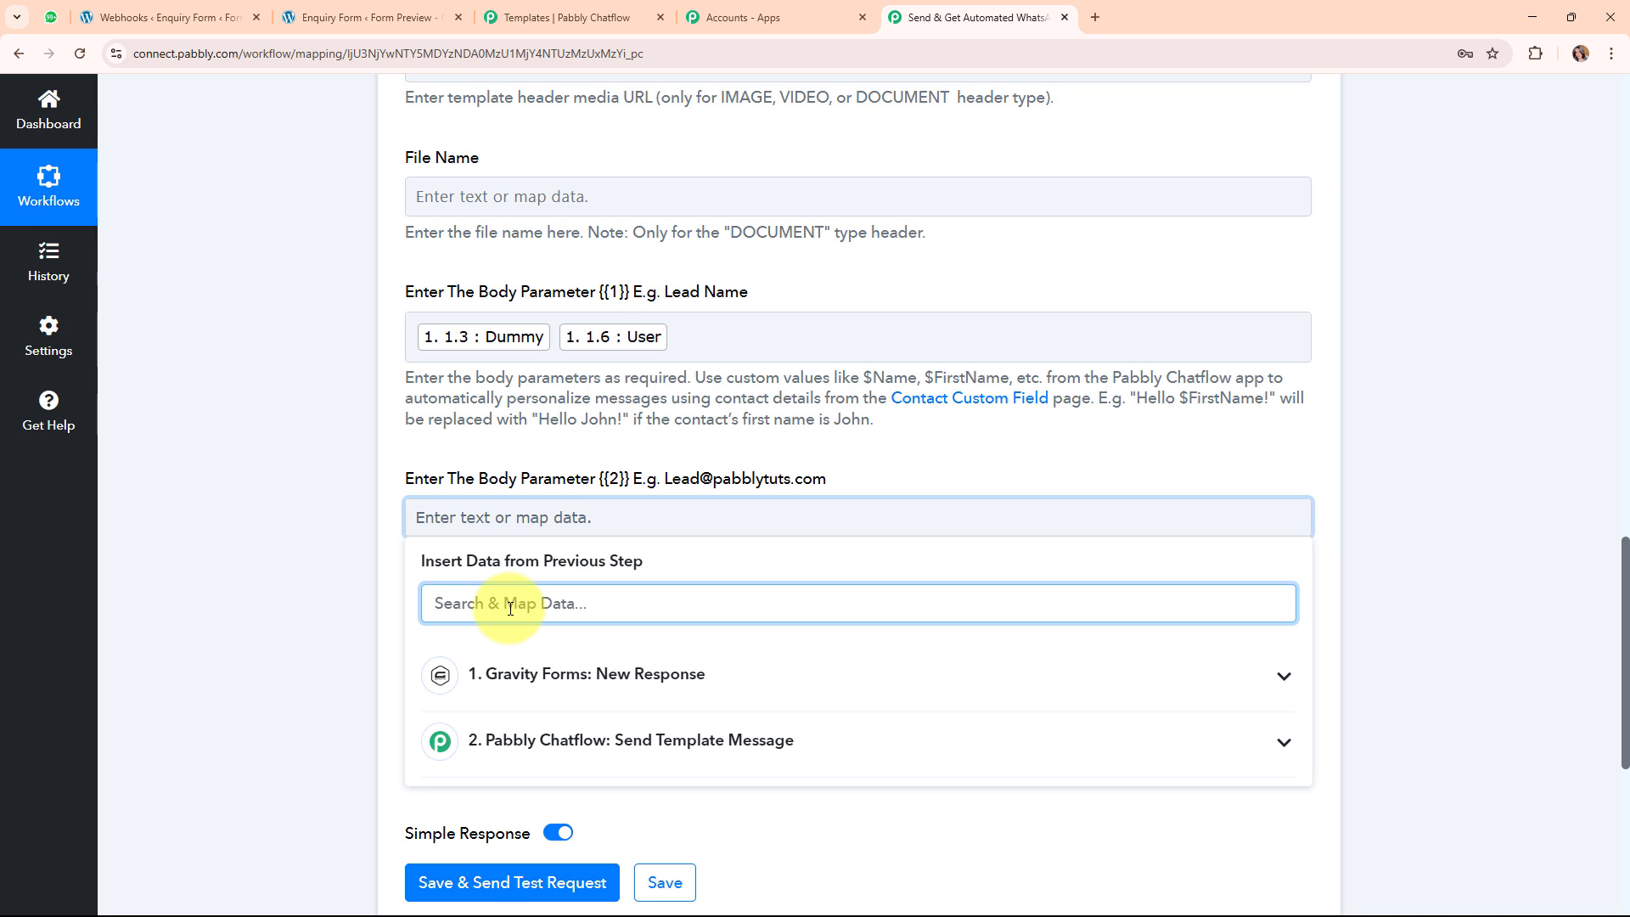
{"action": "type", "text": "@"}
{"action": "left_click", "coordinate": [637, 746]}
{"action": "left_click", "coordinate": [241, 594]}
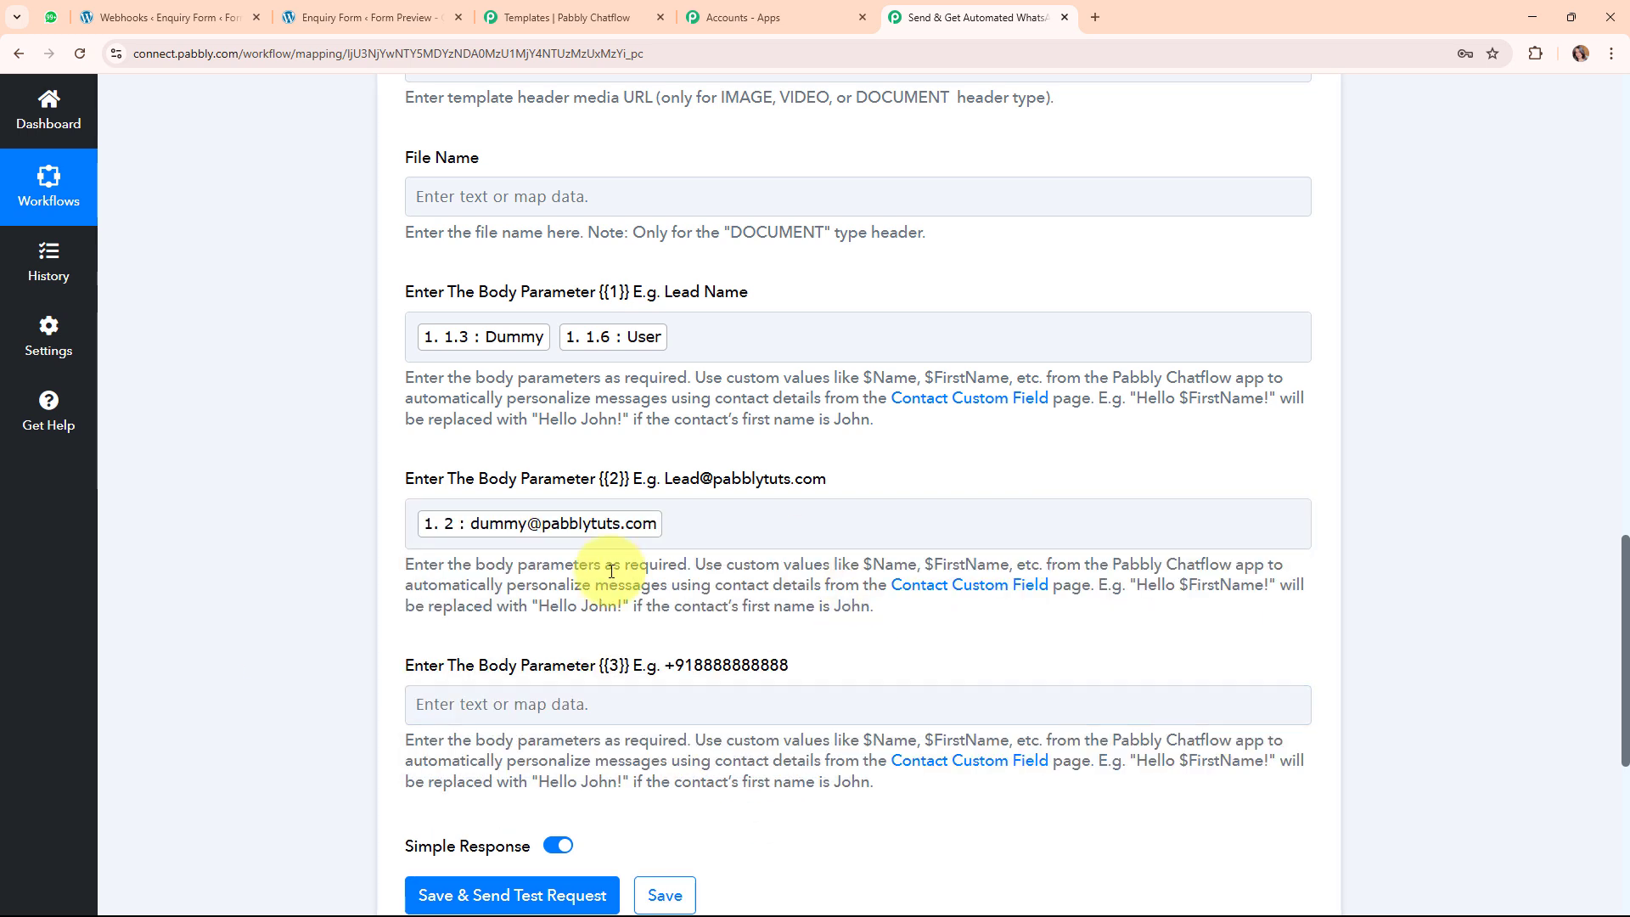
Map the lead's phone number into {{3}}, then save and send a successful test message.
{"action": "left_click", "coordinate": [473, 704]}
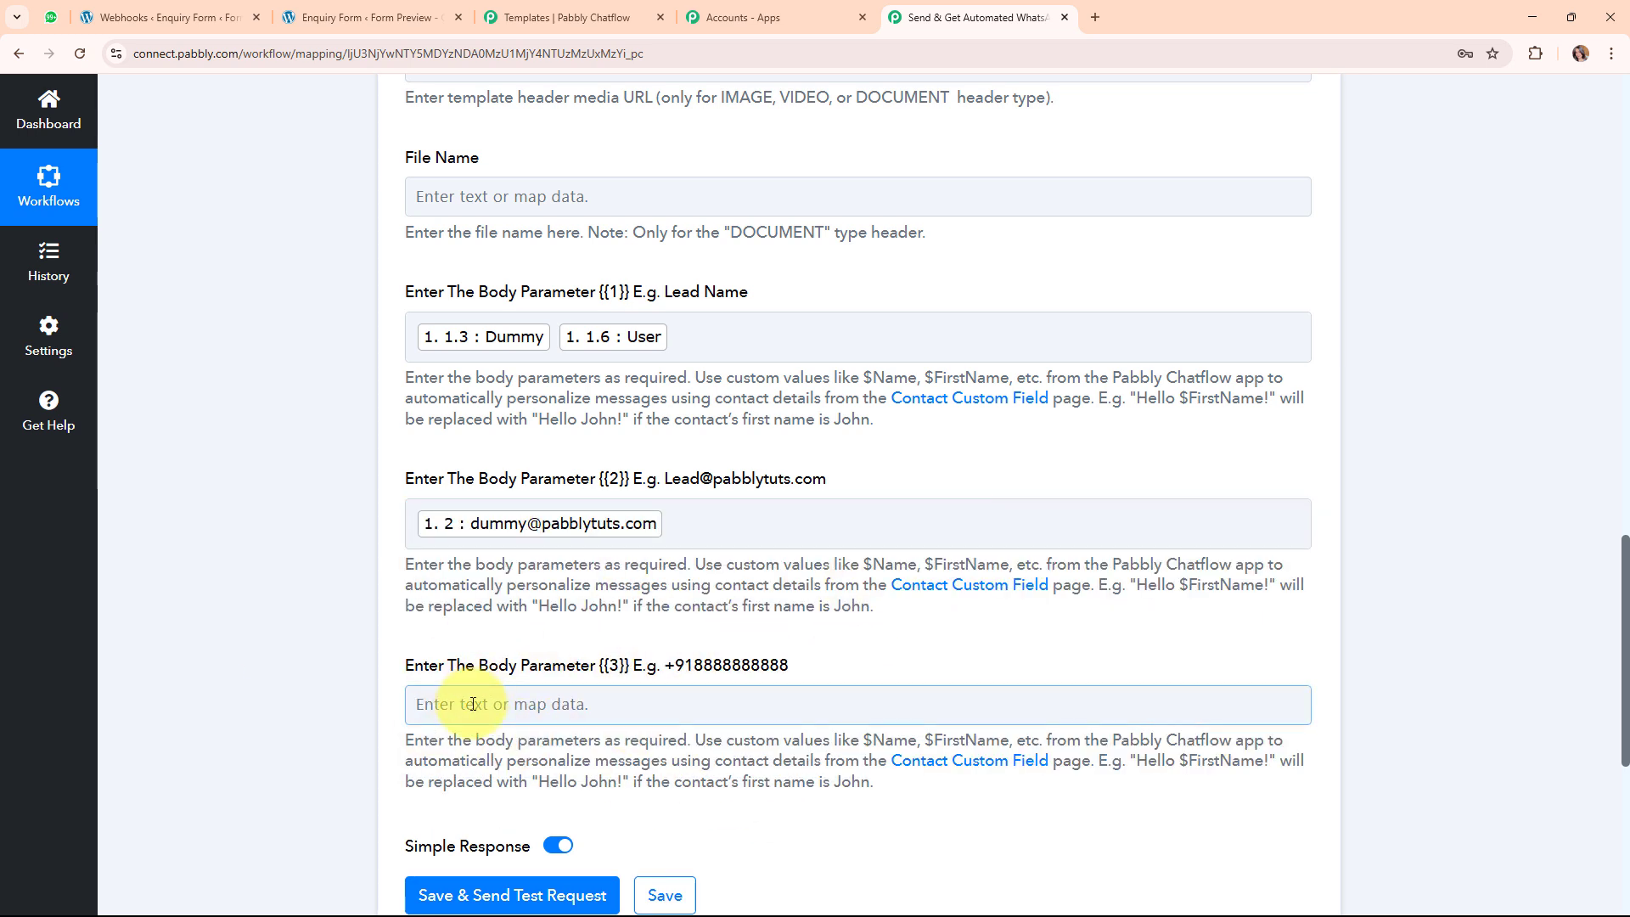
{"action": "left_click", "coordinate": [506, 788]}
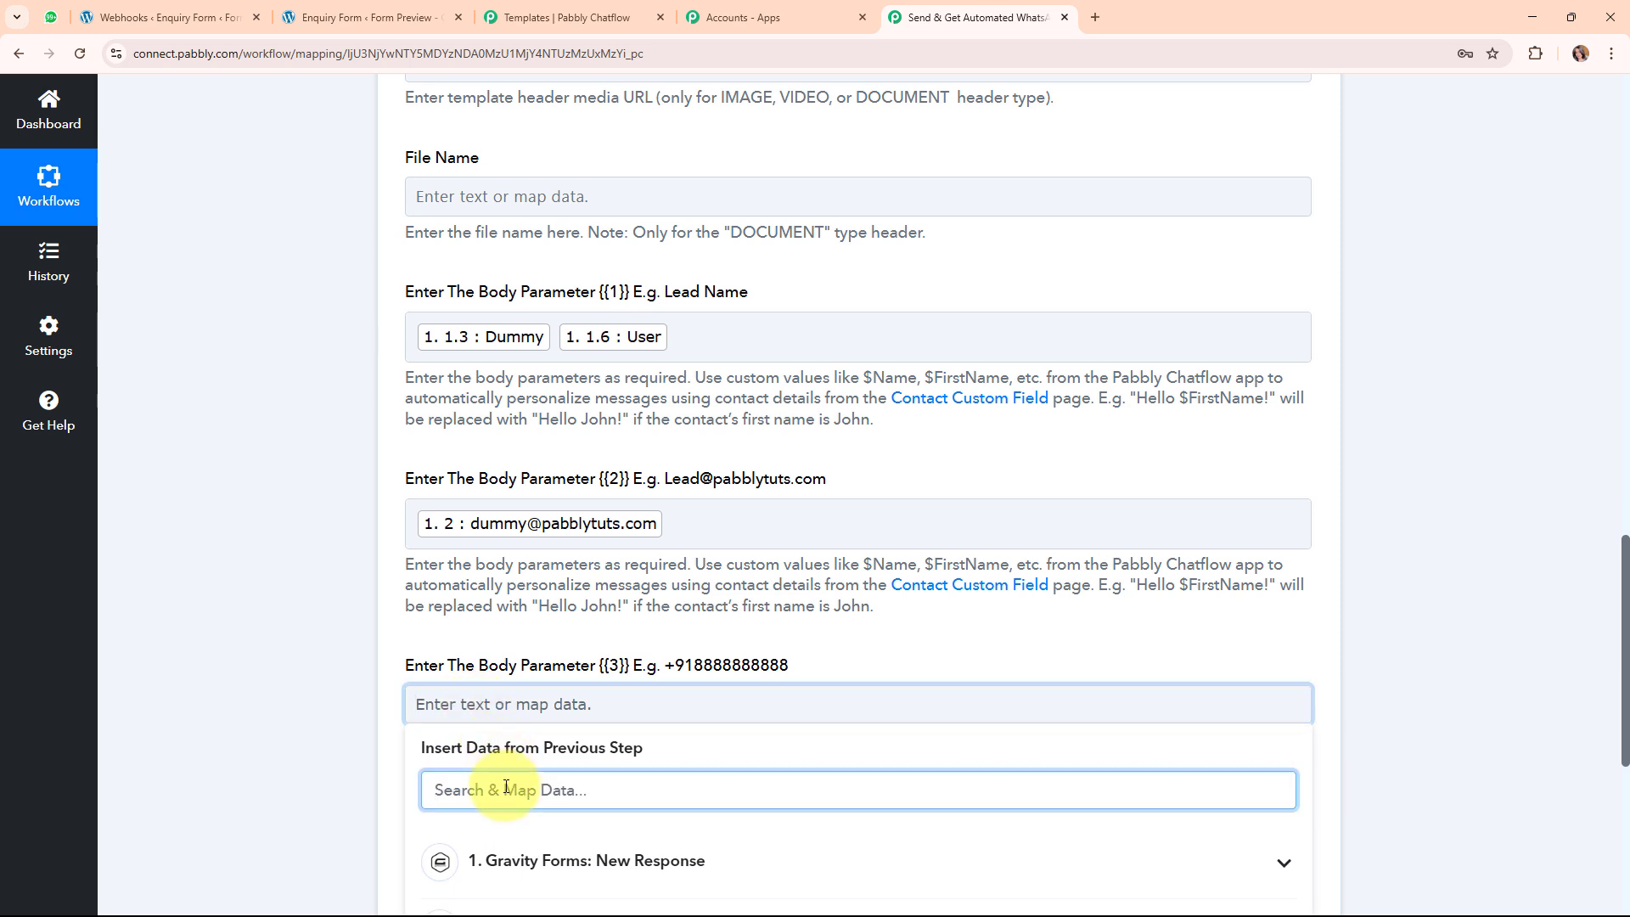
{"action": "type", "text": "91"}
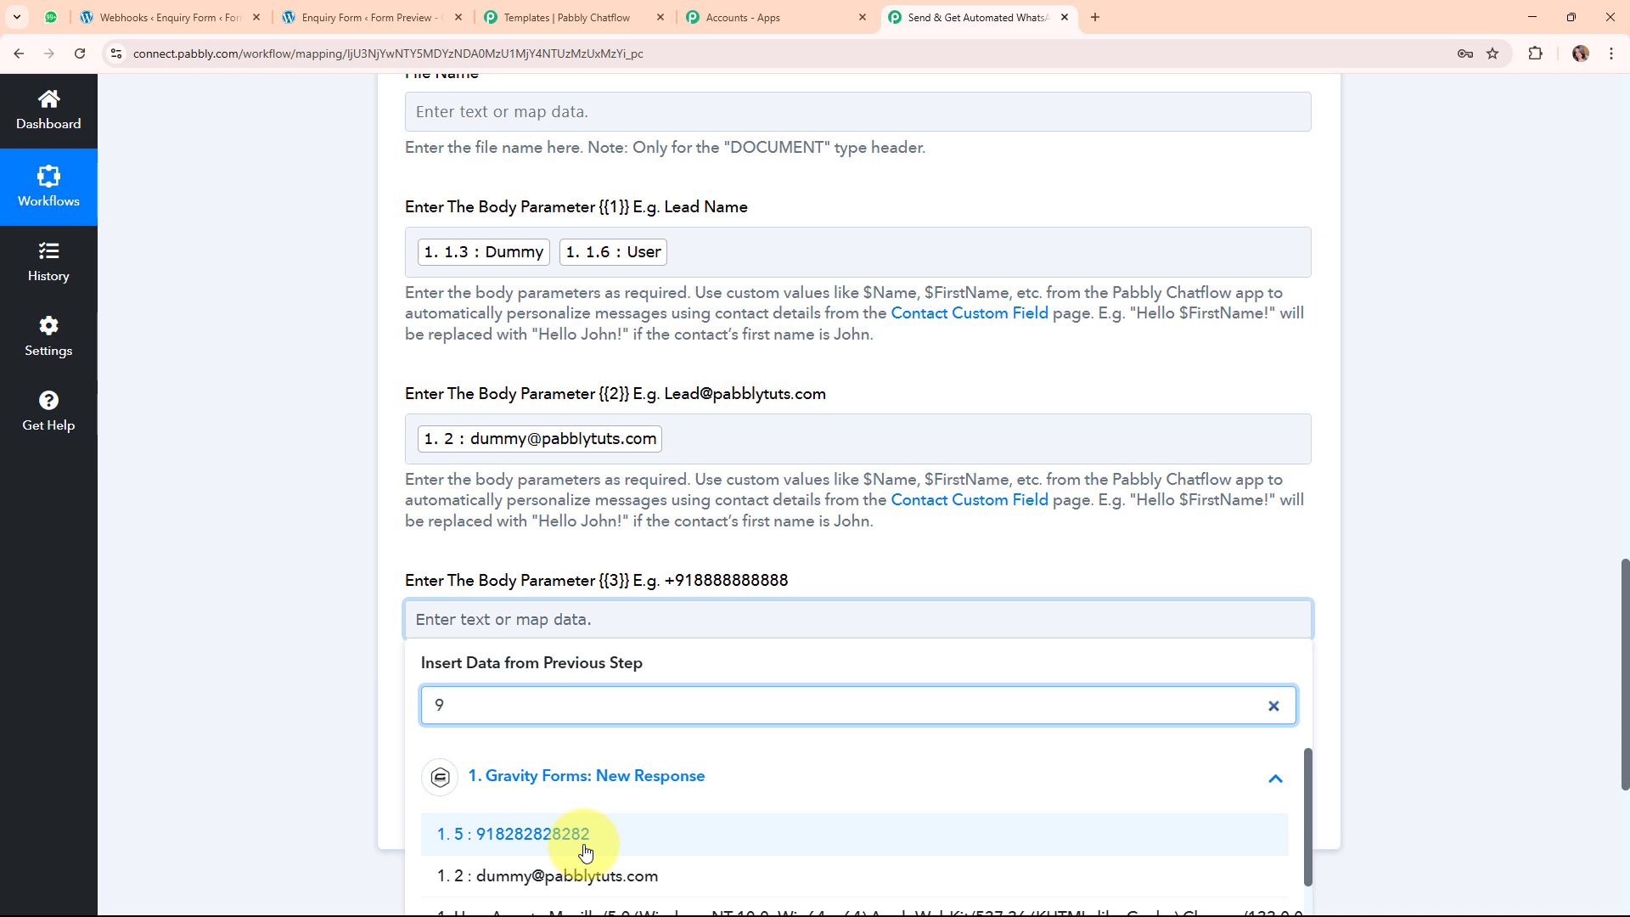
{"action": "left_click", "coordinate": [586, 852]}
{"action": "left_click", "coordinate": [226, 552]}
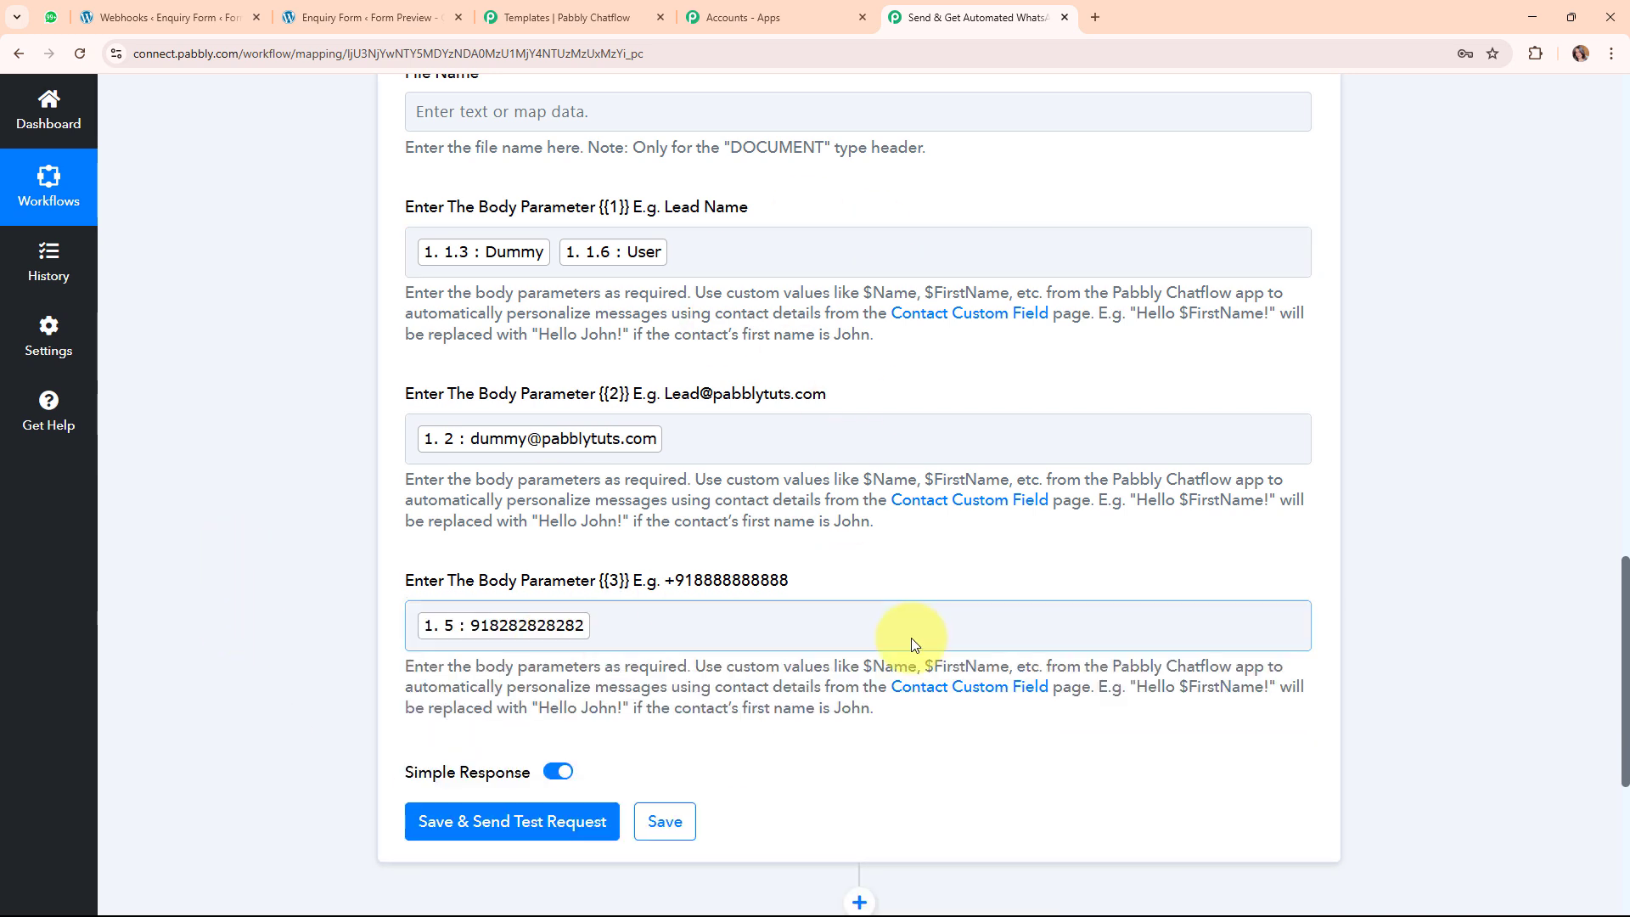
{"action": "left_click", "coordinate": [489, 828]}
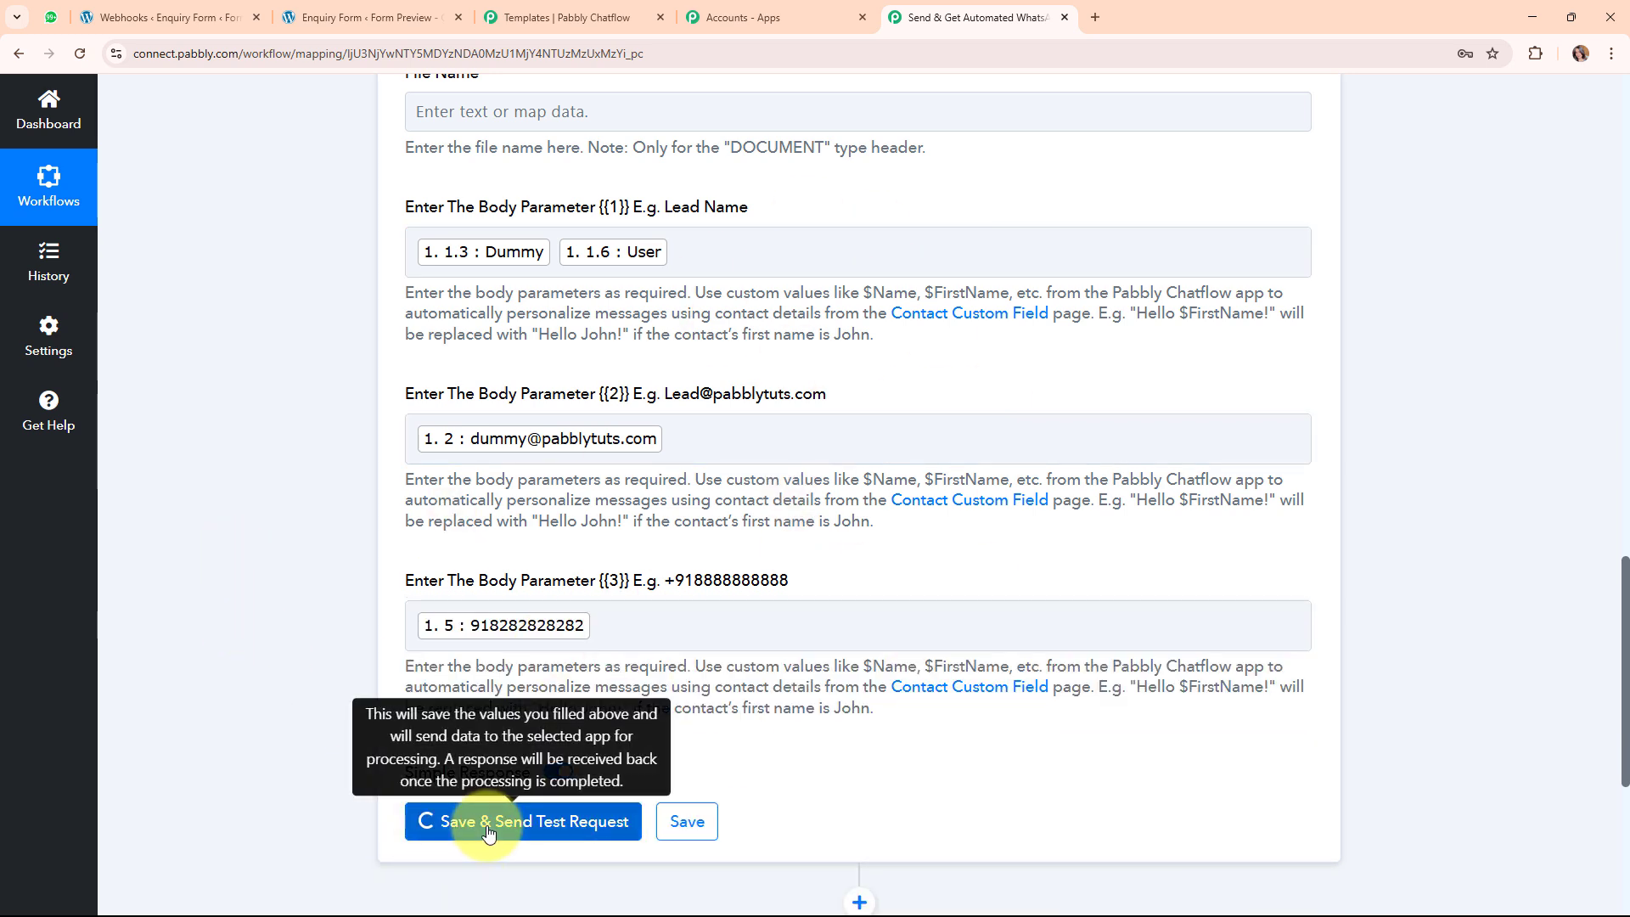
{"action": "scroll", "coordinate": [1413, 619], "scroll_direction": "down", "scroll_amount": 5}
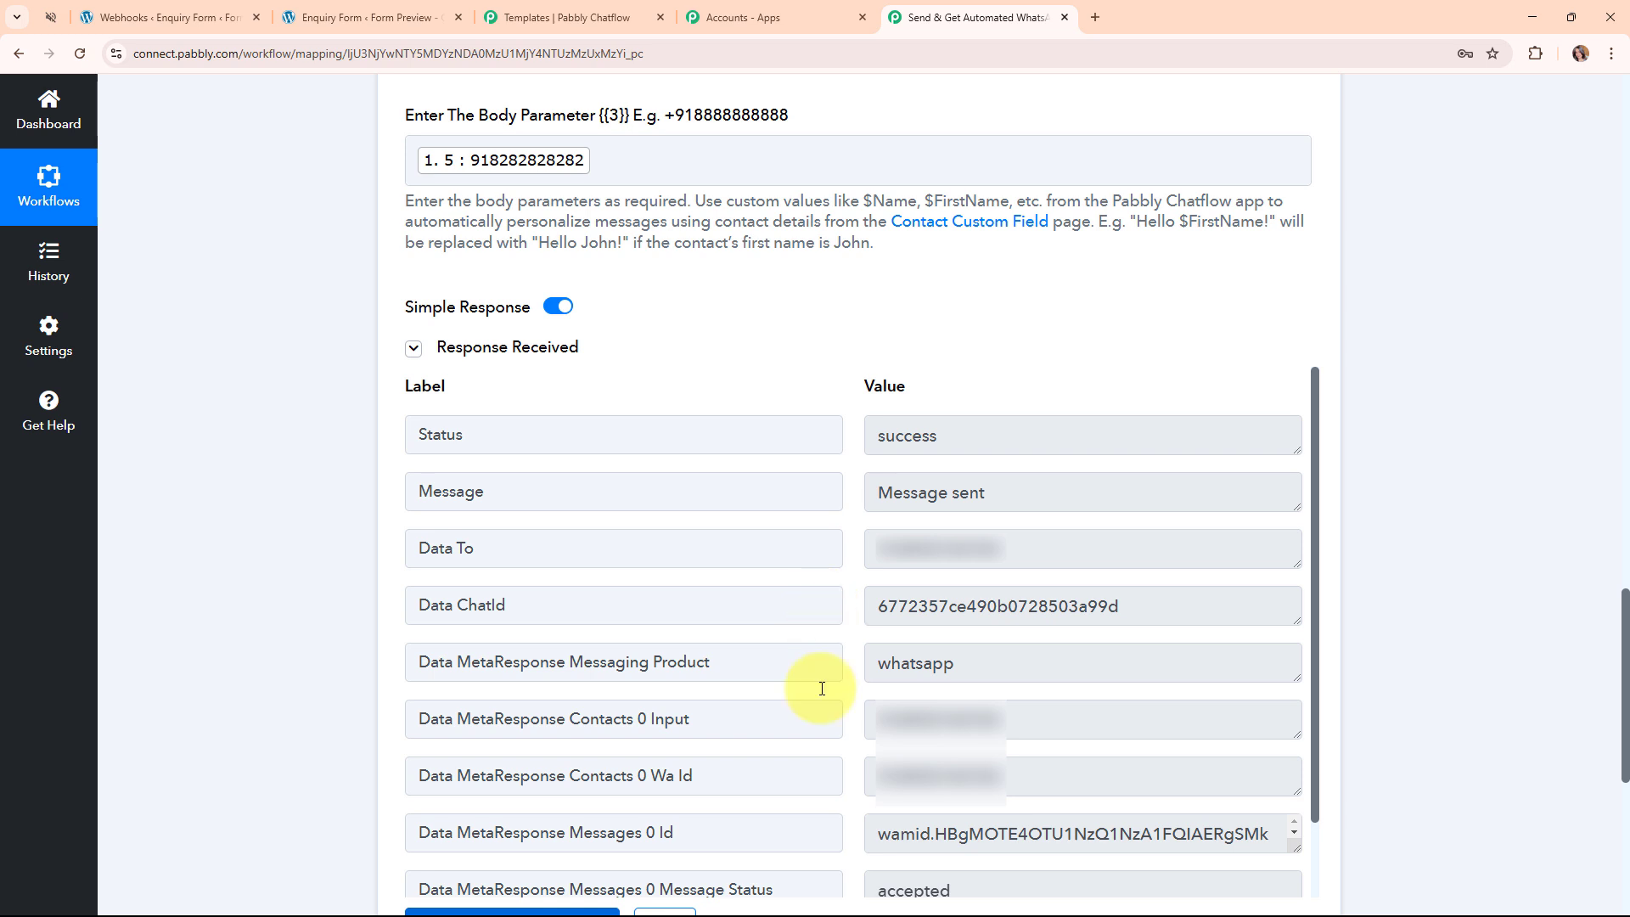
Confirm the New Lead Alert with the test lead's details arrived in WhatsApp, then return to the workflow.
{"action": "left_click", "coordinate": [54, 15]}
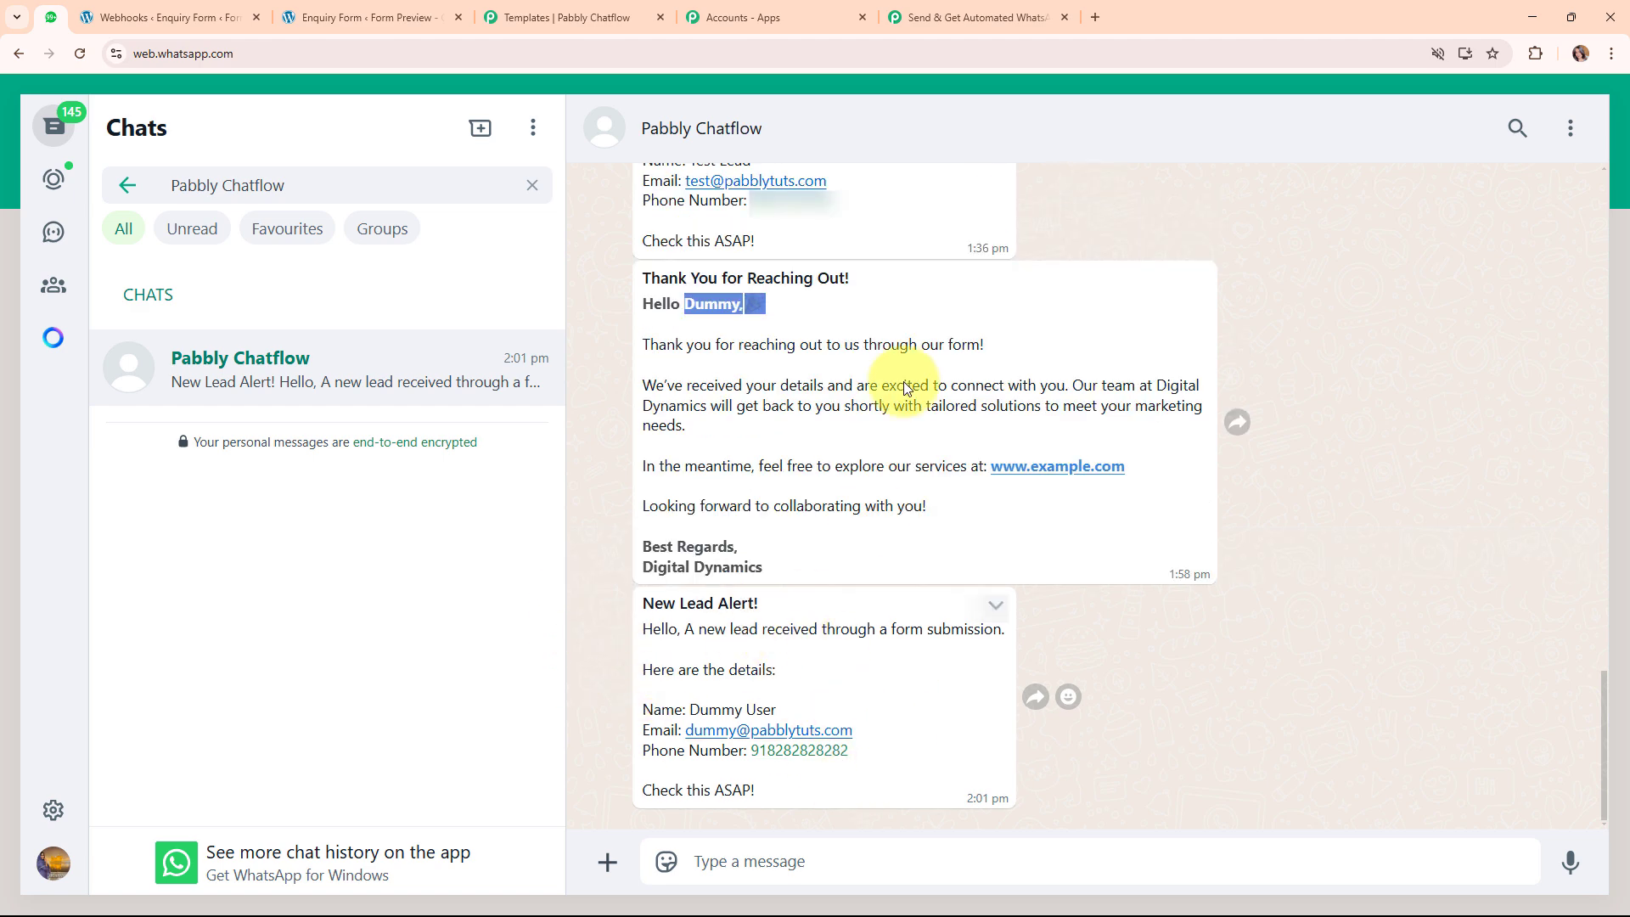
{"action": "left_click", "coordinate": [1049, 14]}
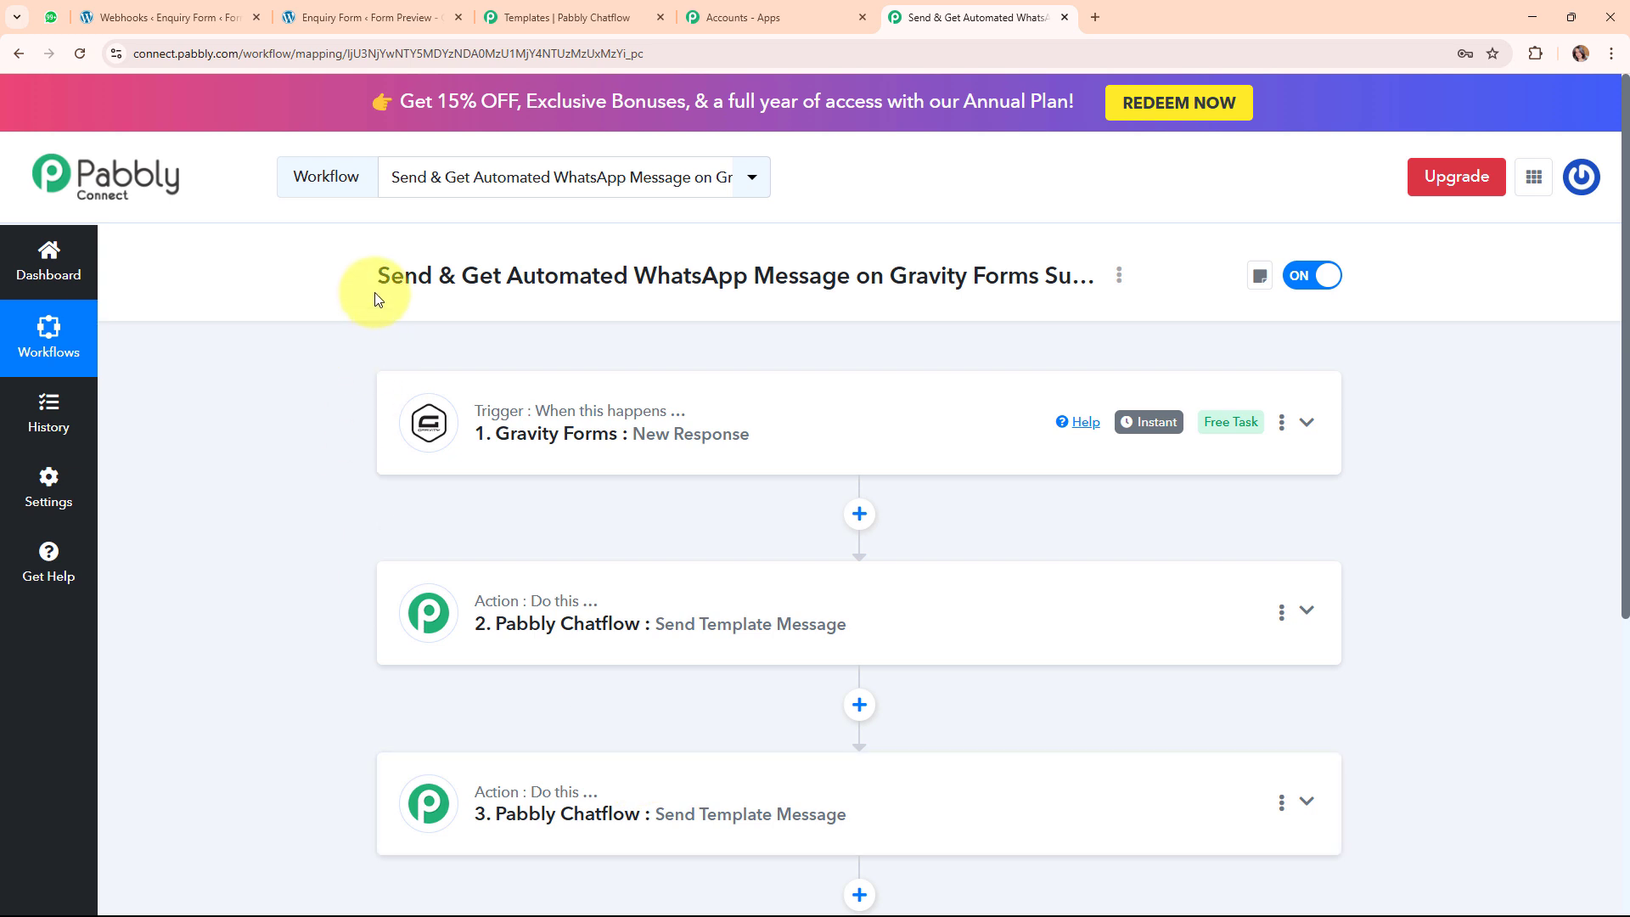
{"action": "left_click_drag", "start_coordinate": [378, 276], "coordinate": [1148, 281]}
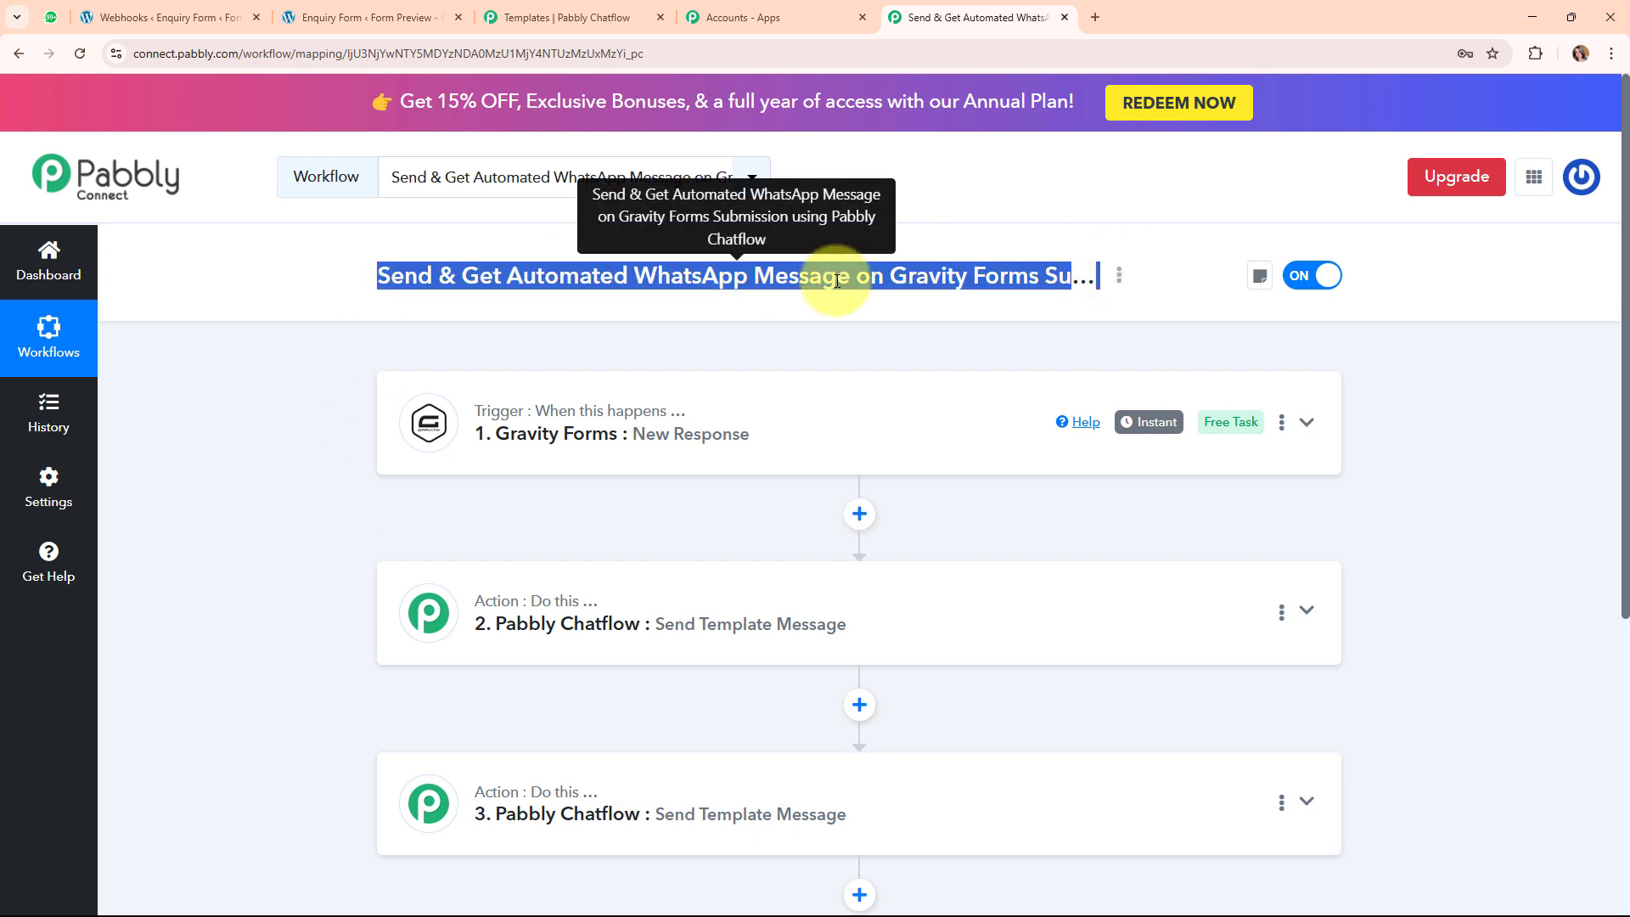
{"action": "left_click", "coordinate": [837, 344]}
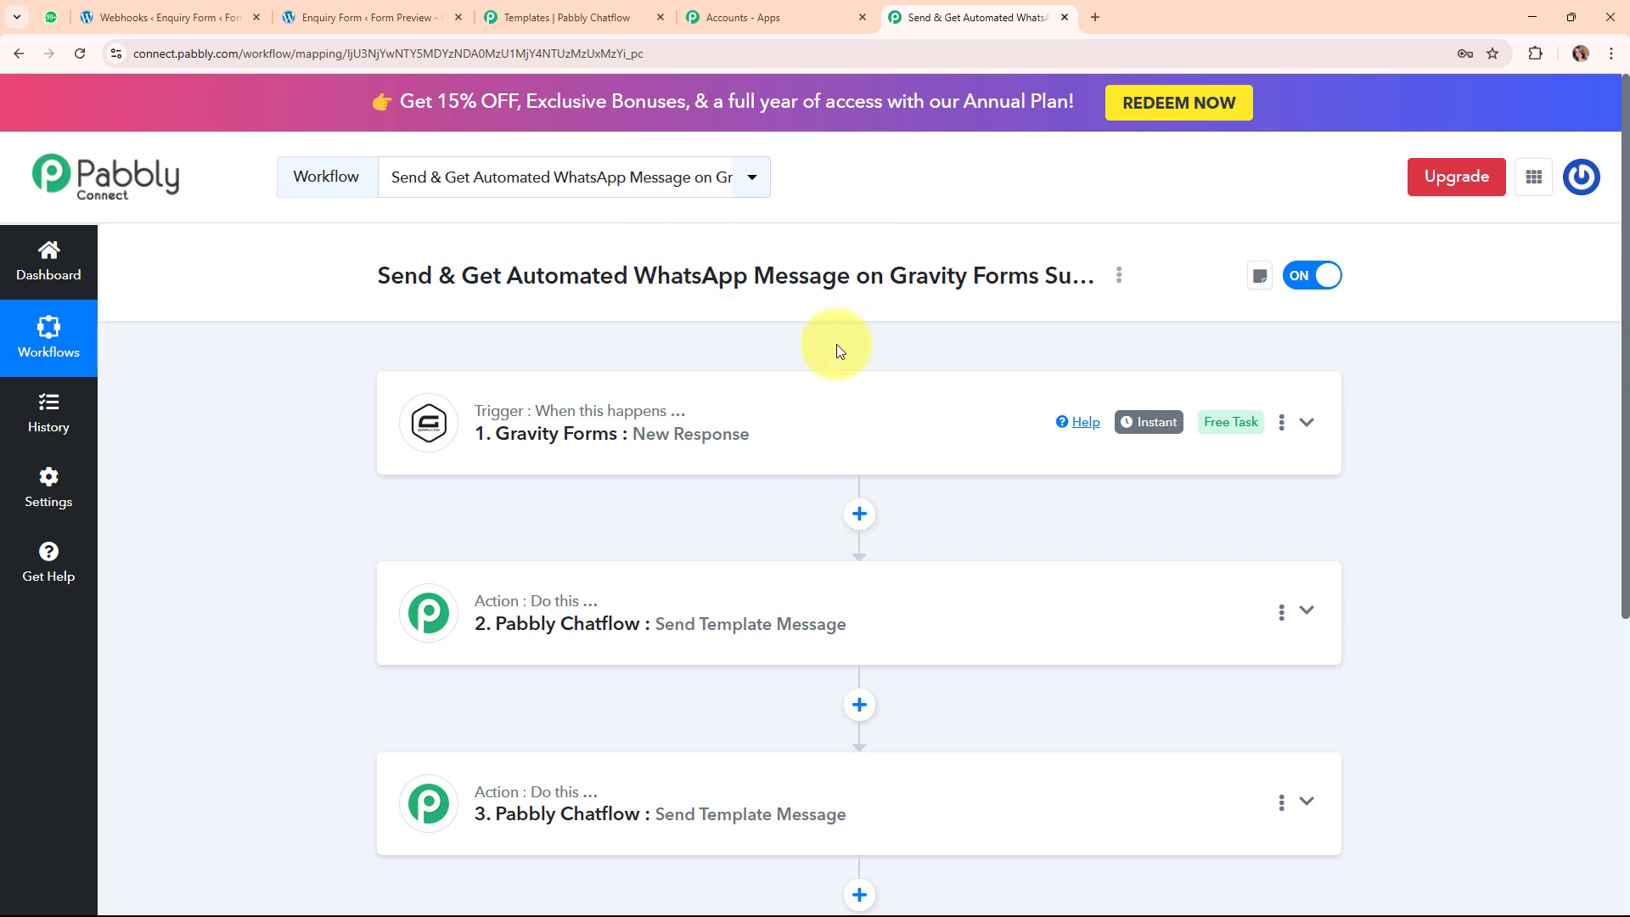